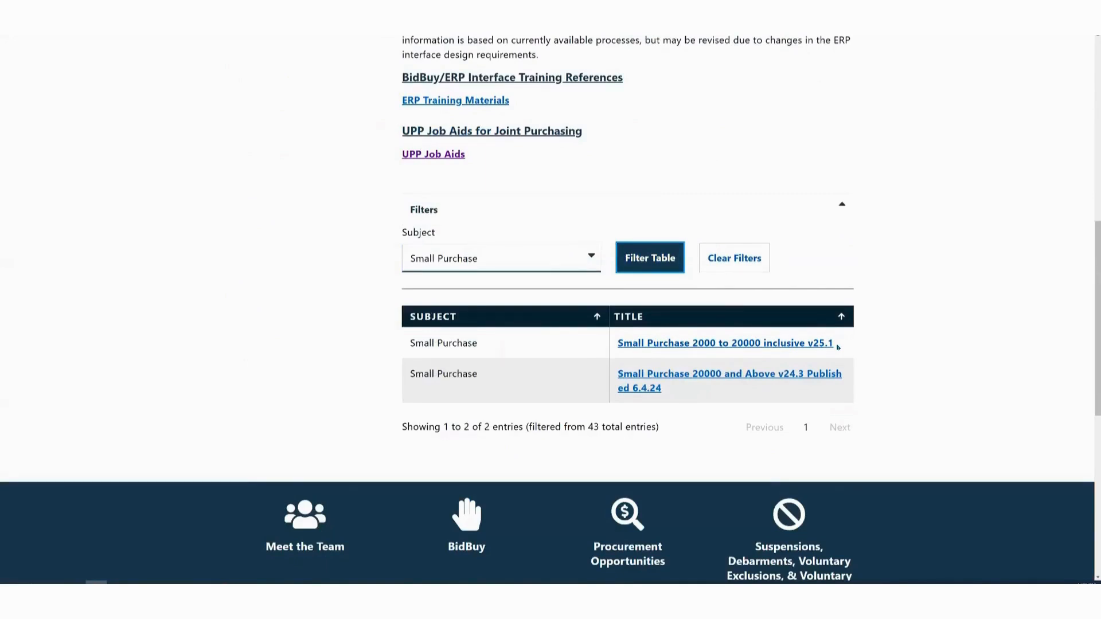
Open the job aid Small Purchase 2000 to 20000 inclusive v25.1 and read its first Requisition instructions.
left_click(786, 344)
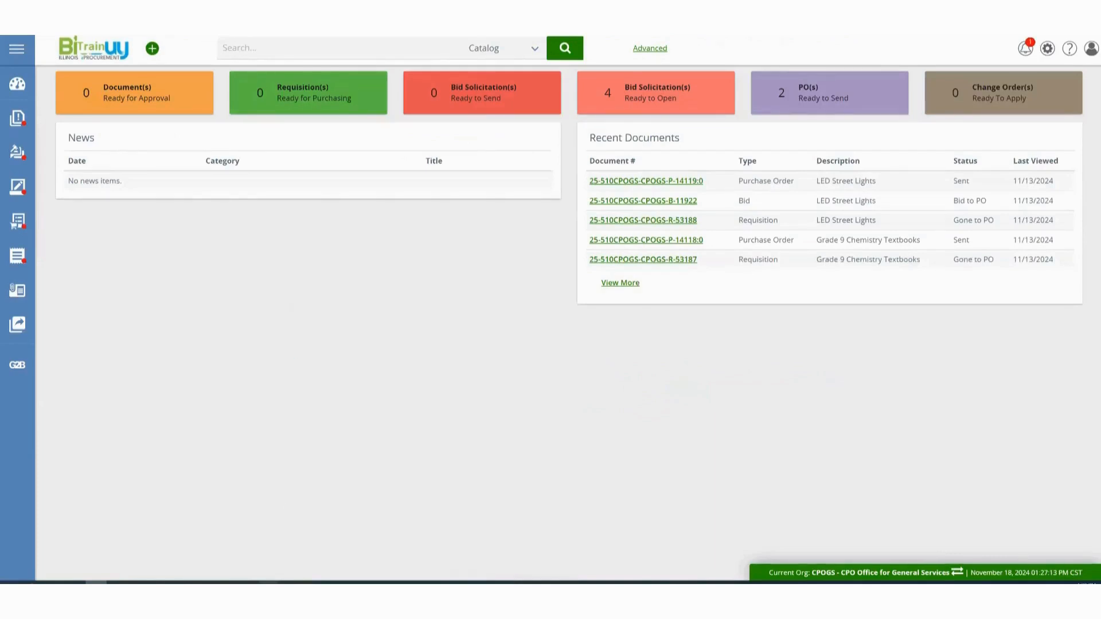
left_click(267, 583)
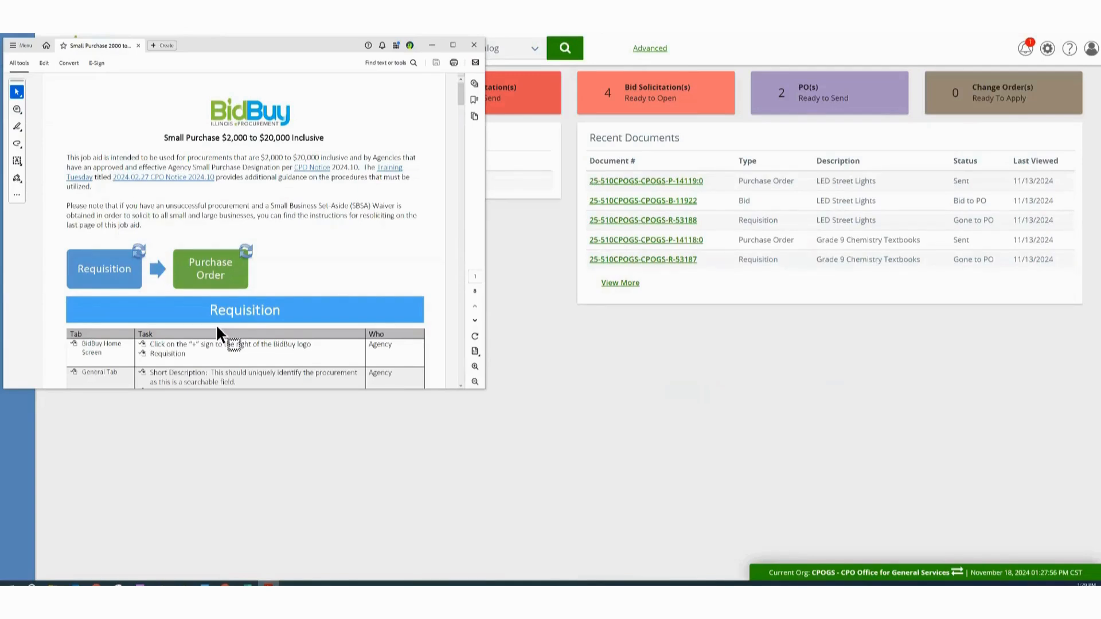
scroll(215, 325, "down", 4)
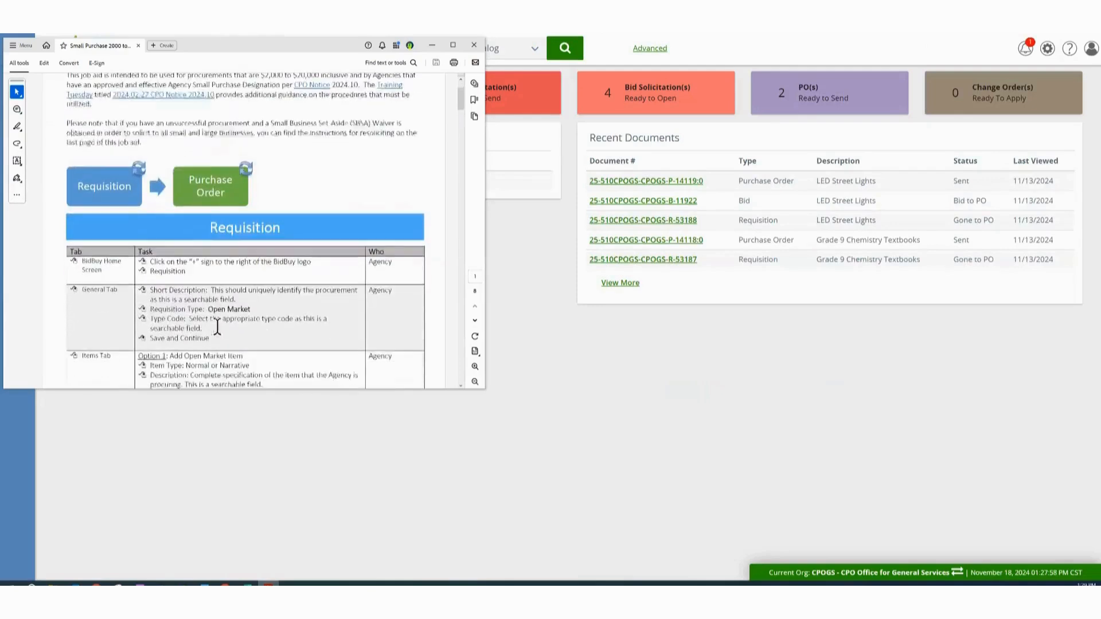
scroll(119, 220, "down", 1)
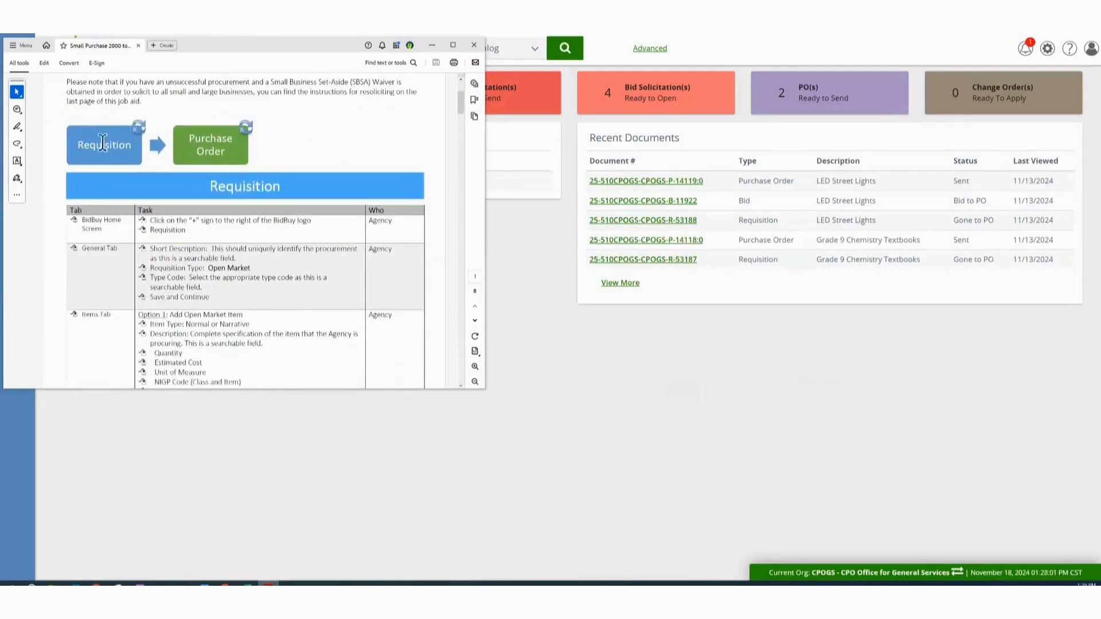
scroll(295, 144, "down", 2)
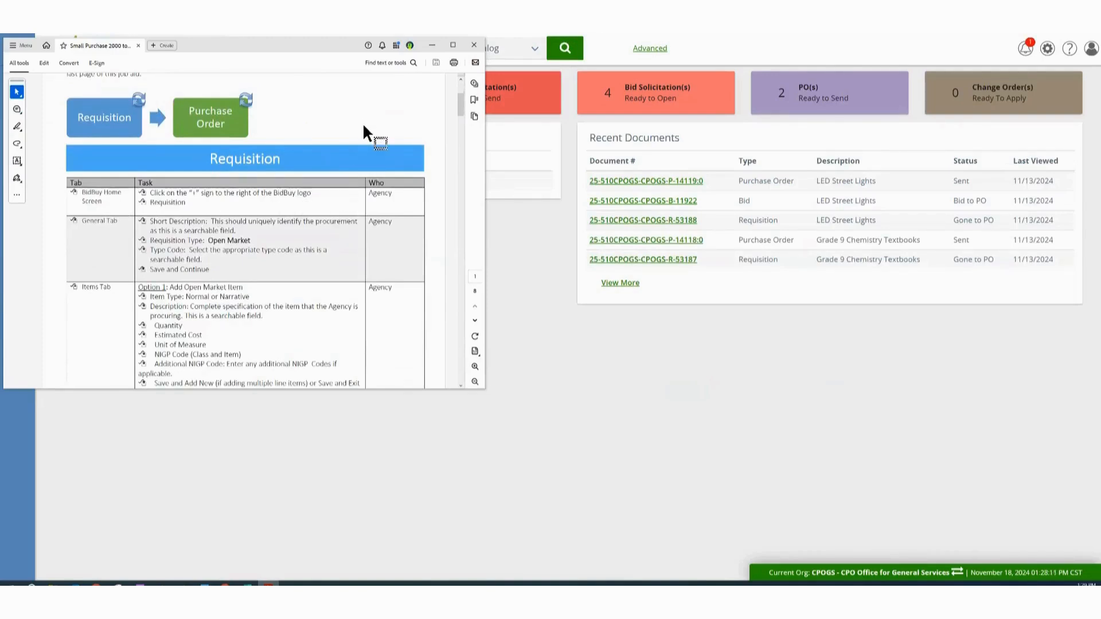
Switch to the BidBuy training site and create a new requisition.
left_click(525, 243)
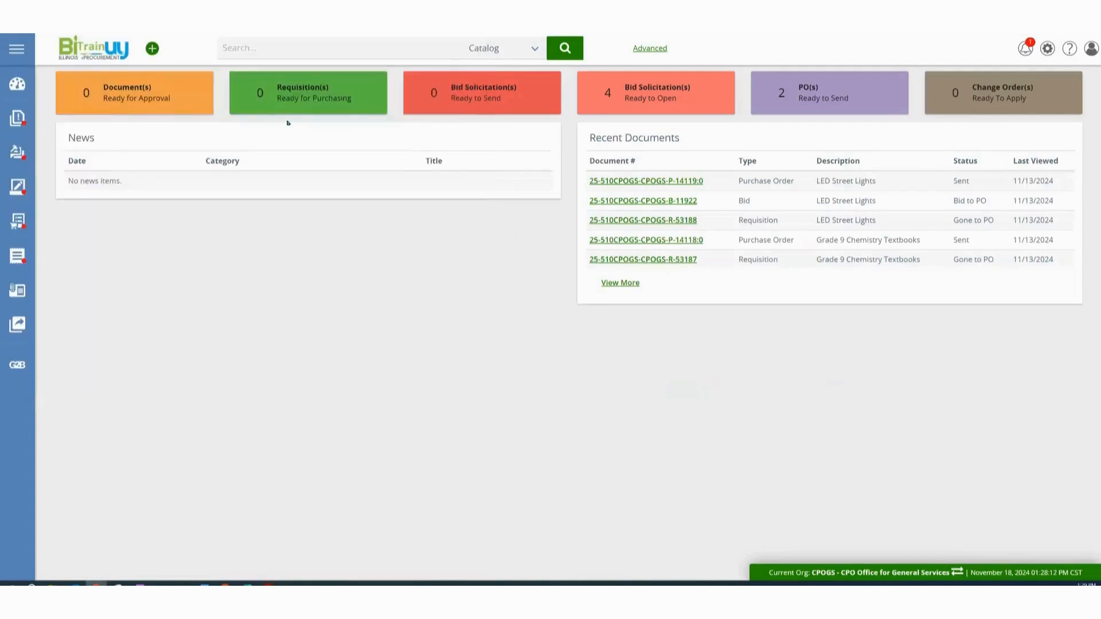
left_click(152, 48)
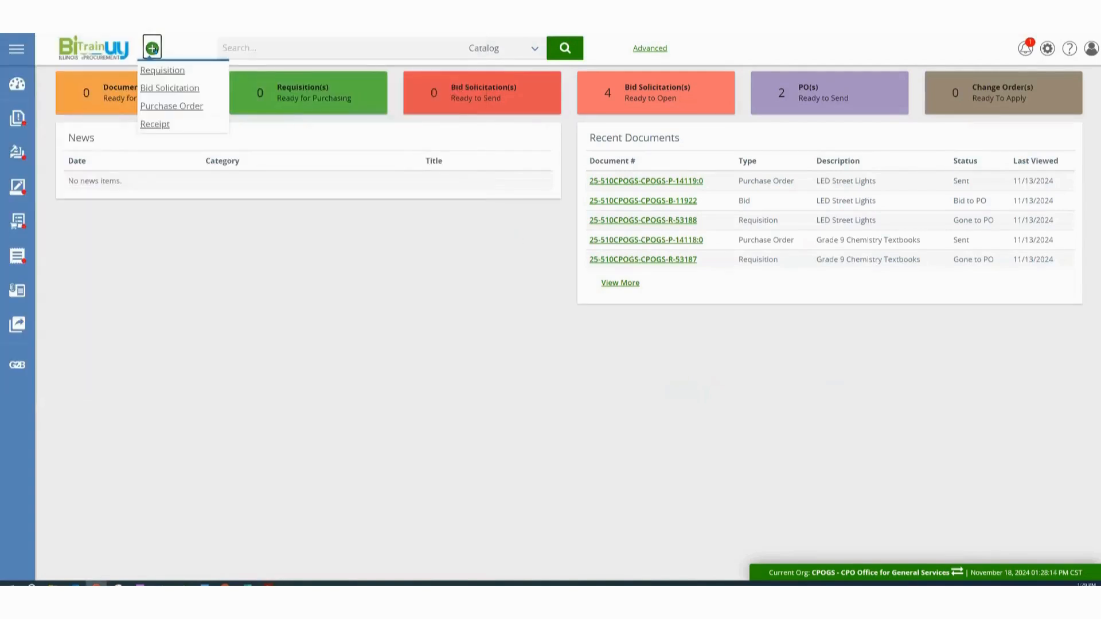
left_click(177, 71)
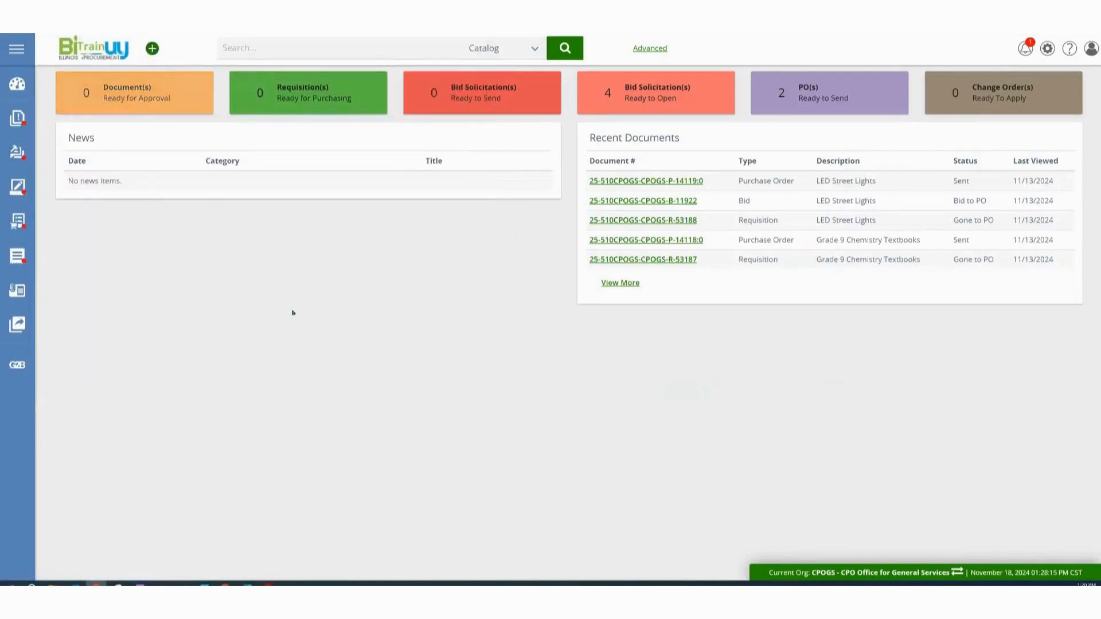
Consult the job aid and set the requisition's short description to "Grade 9 Chemistry Texbooks".
key("alt+Tab")
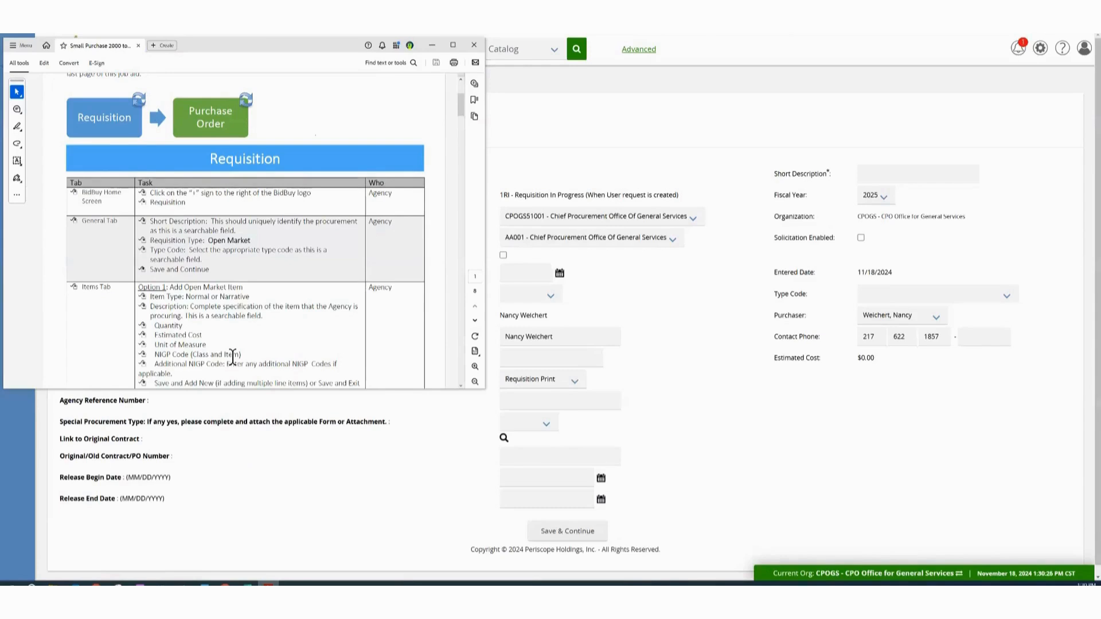
left_click(929, 175)
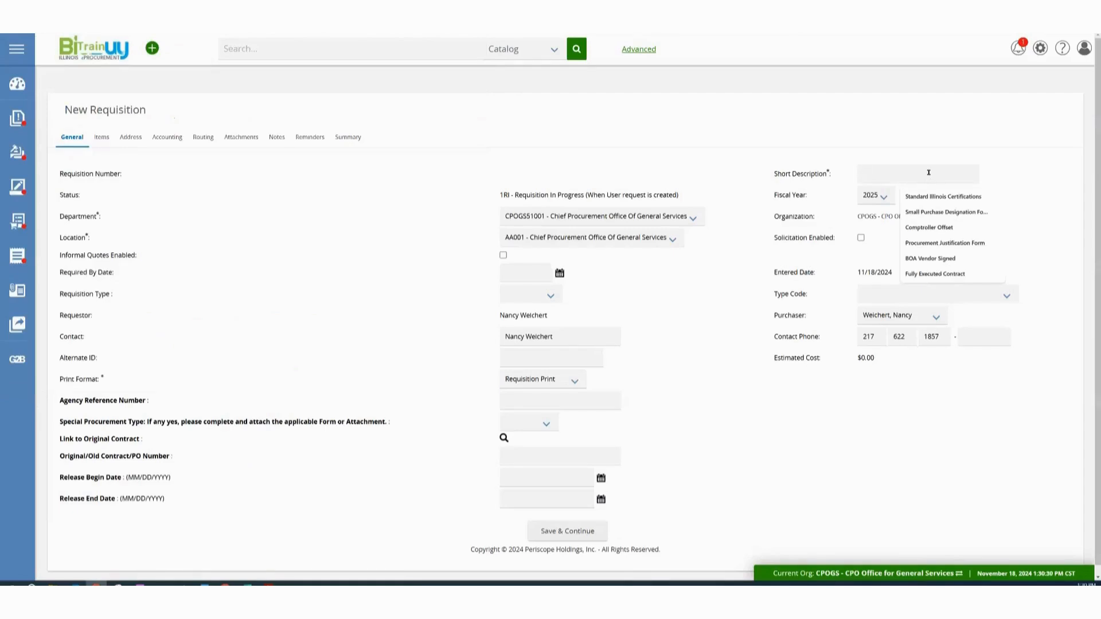
type("Grade")
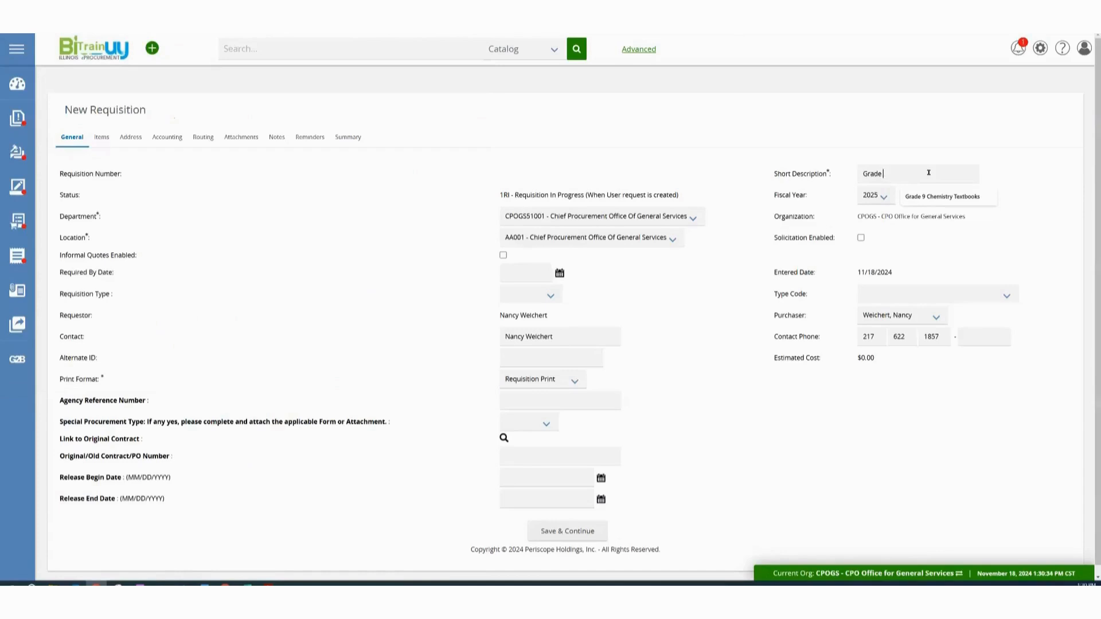
type(" 9 Chemistry Textbooks")
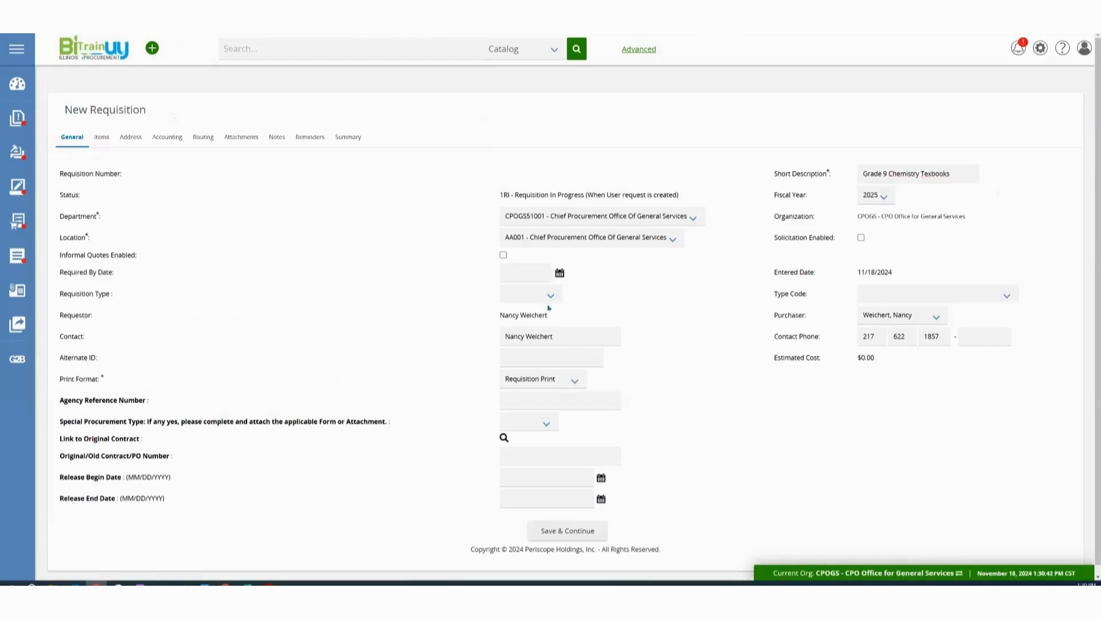
Set the requisition type to Open Market and the type code to Commodities.
left_click(549, 297)
left_click(549, 336)
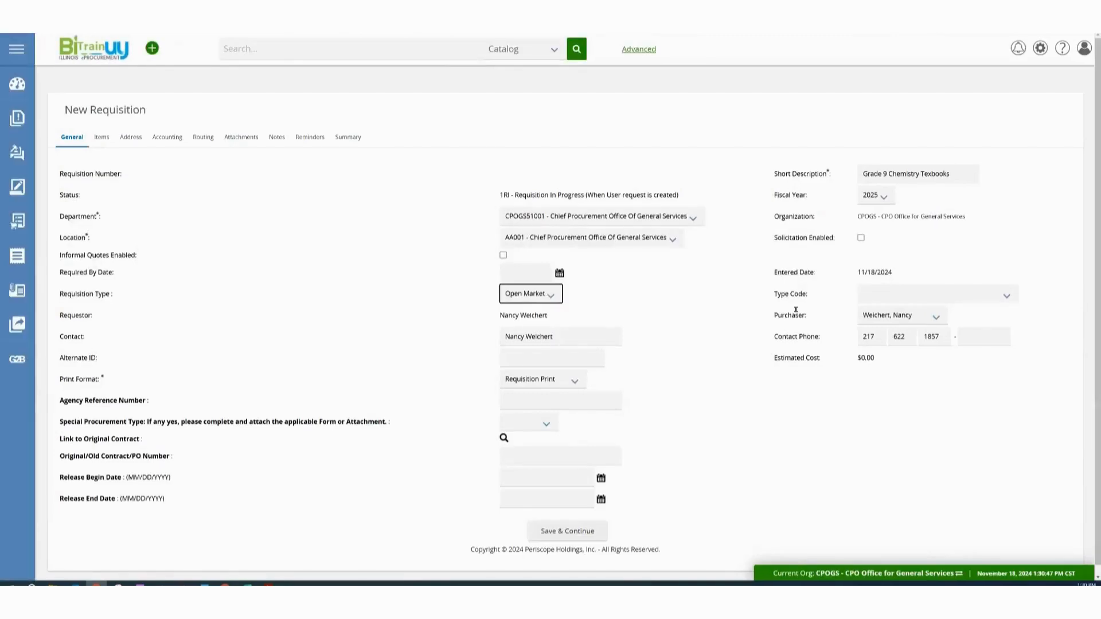
left_click(1006, 295)
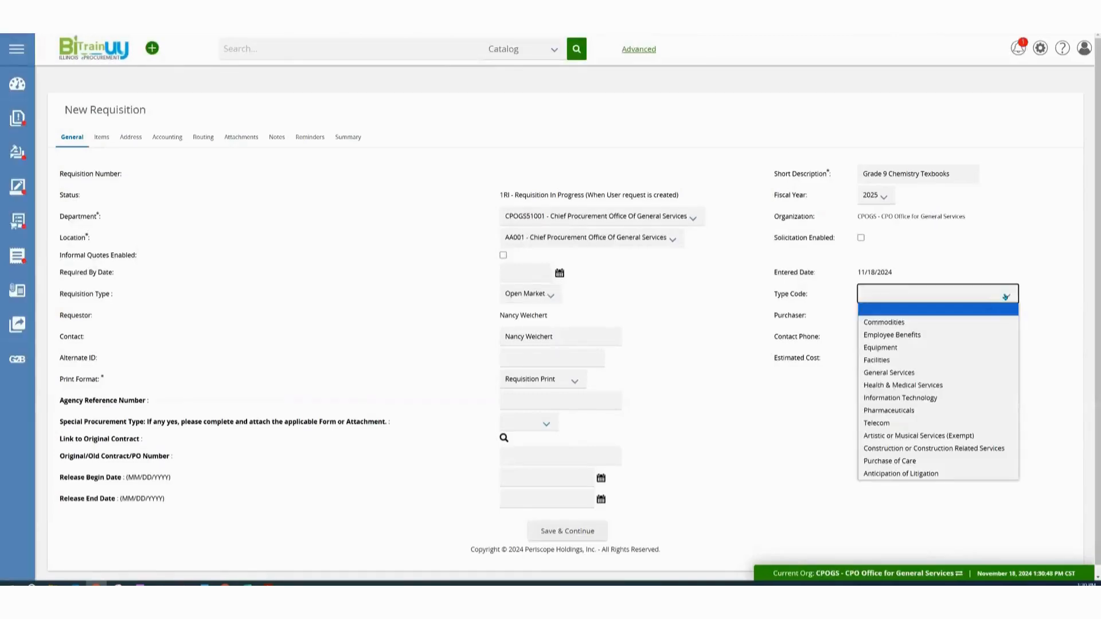
left_click(883, 321)
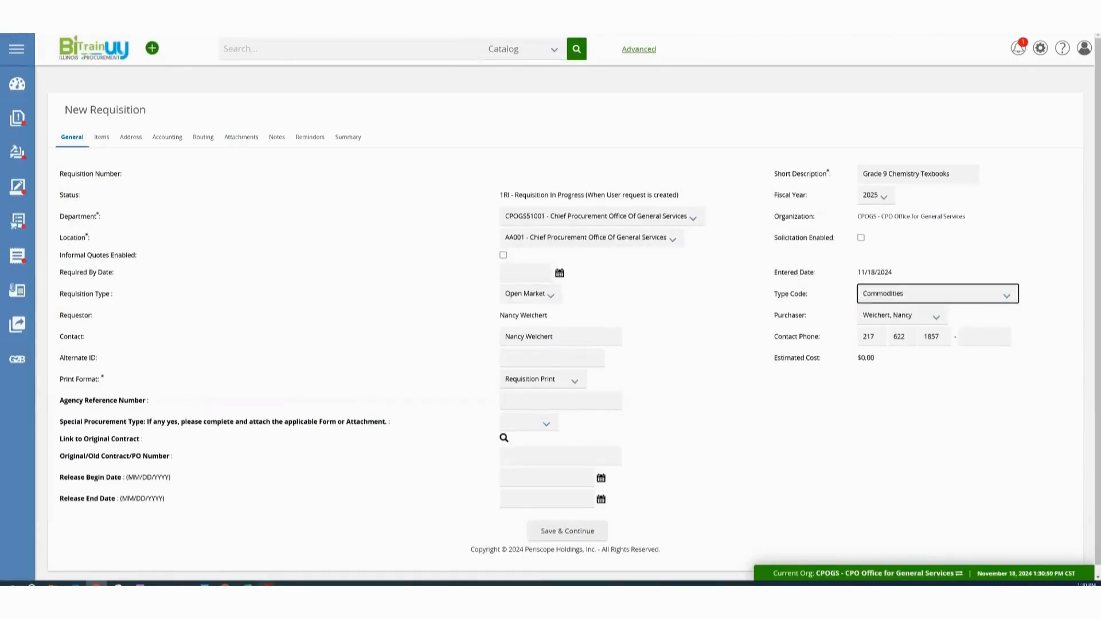
Check the General Tab instructions in the job aid and save the new requisition's general information.
left_click(267, 584)
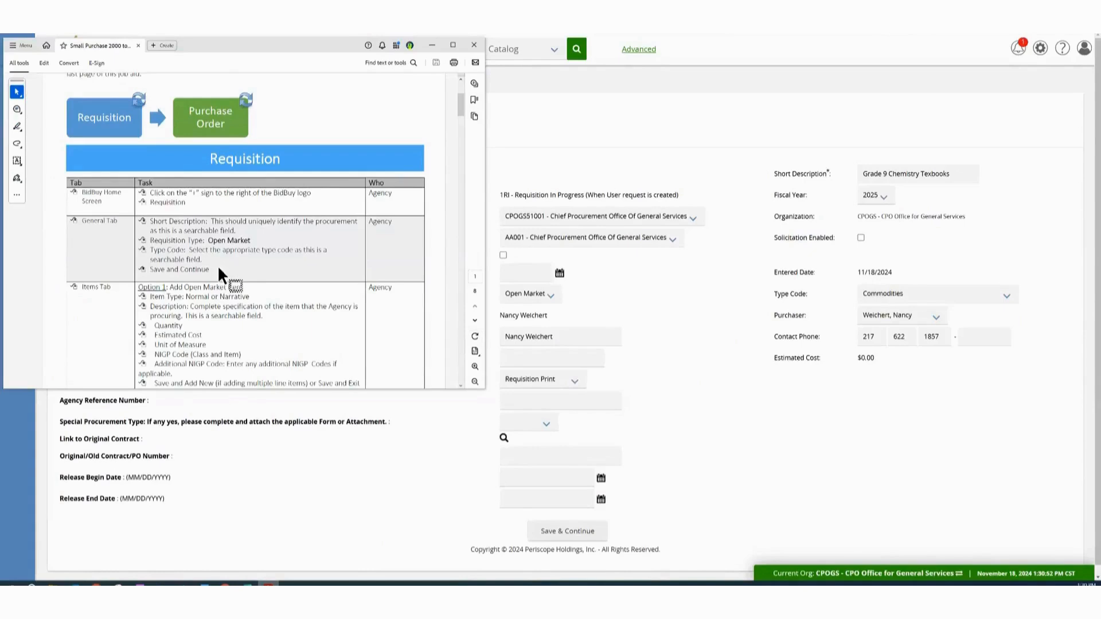
left_click(778, 408)
scroll(778, 408, "down", 1)
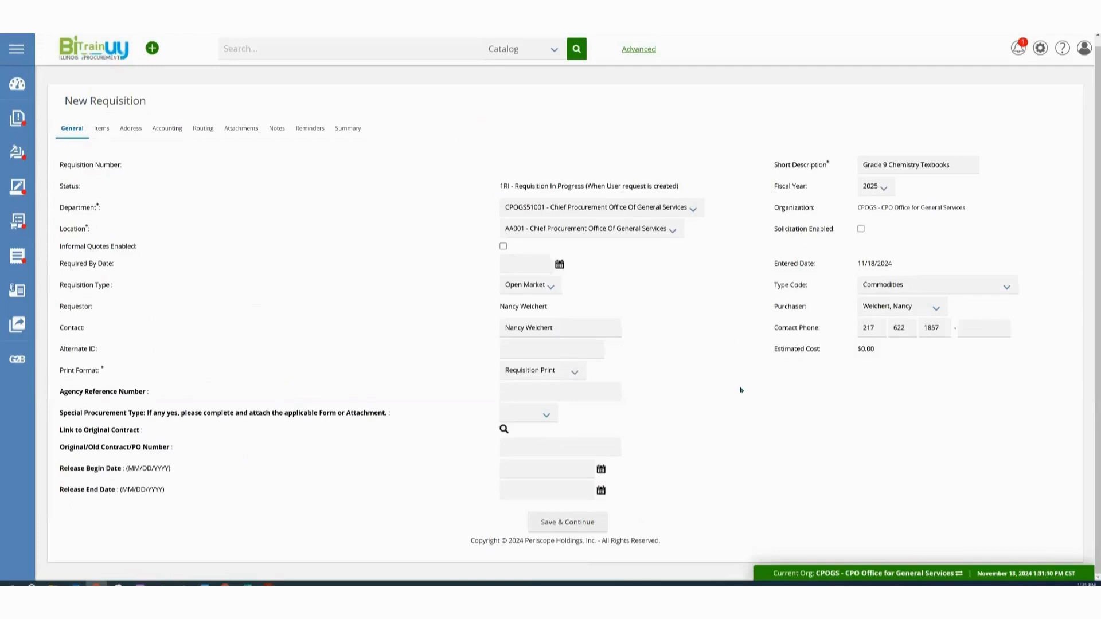
left_click(584, 523)
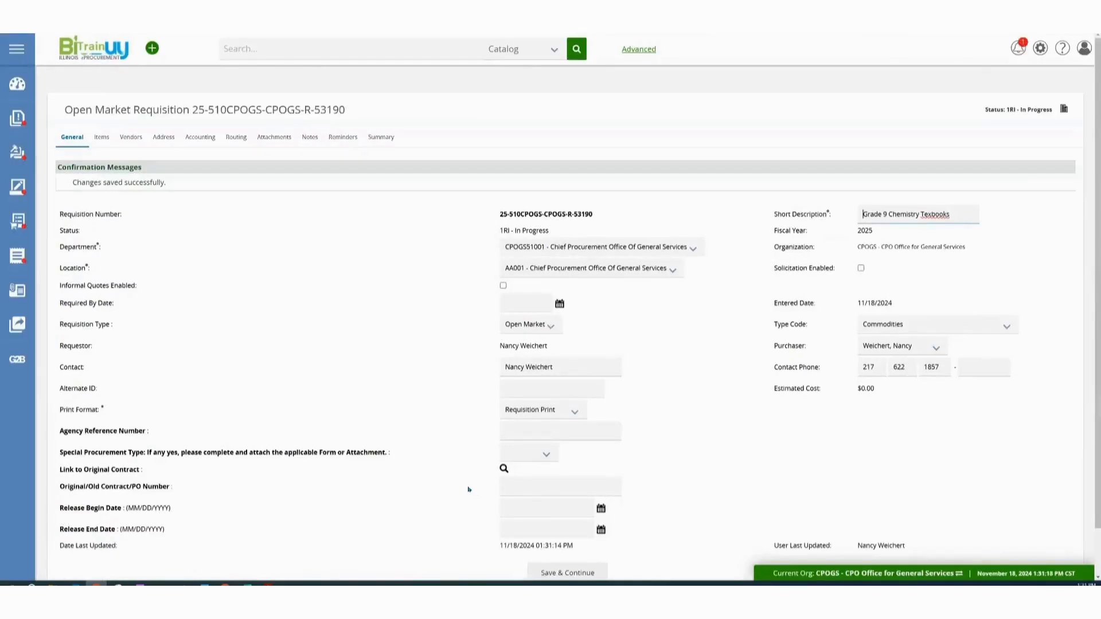
Read the Items Tab instructions in the job aid for adding an open market item.
scroll(468, 489, "down", 2)
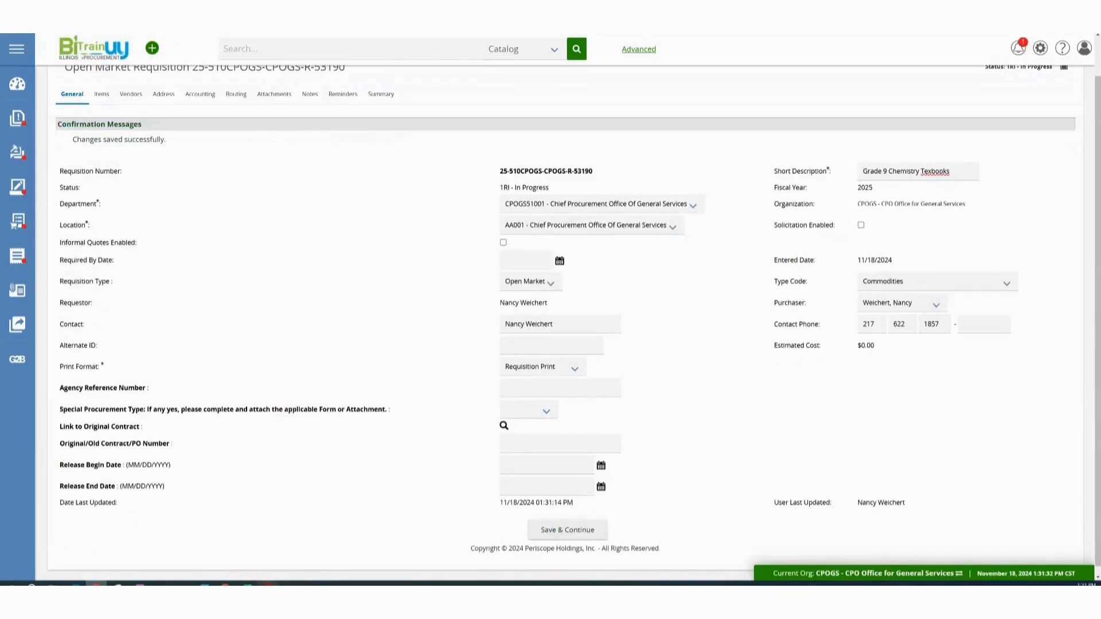
left_click(268, 583)
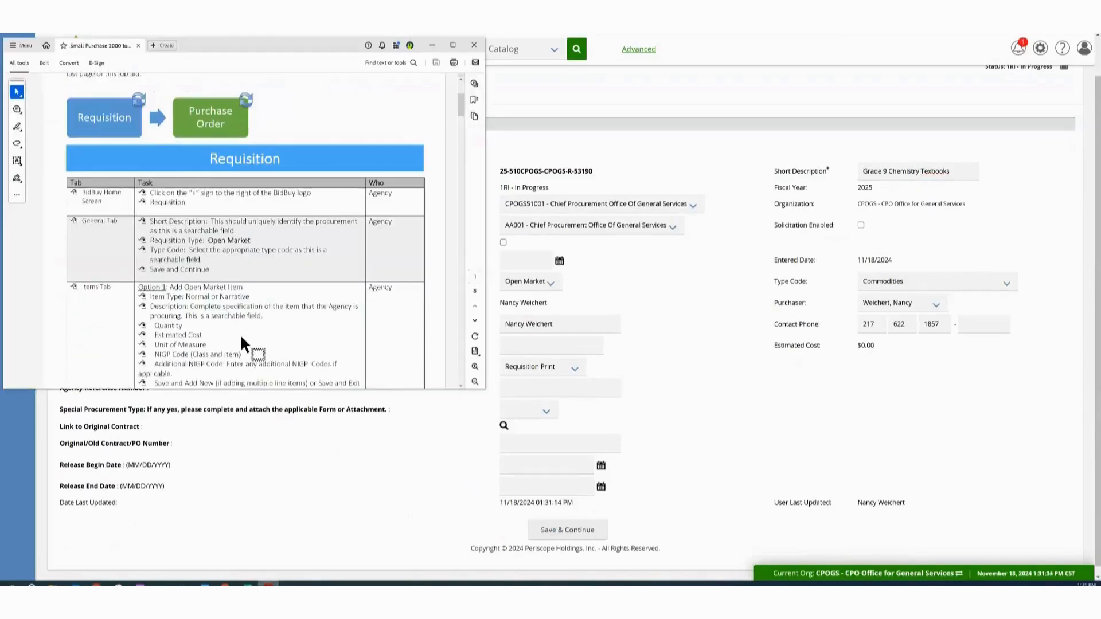
scroll(239, 333, "down", 1)
scroll(241, 336, "down", 4)
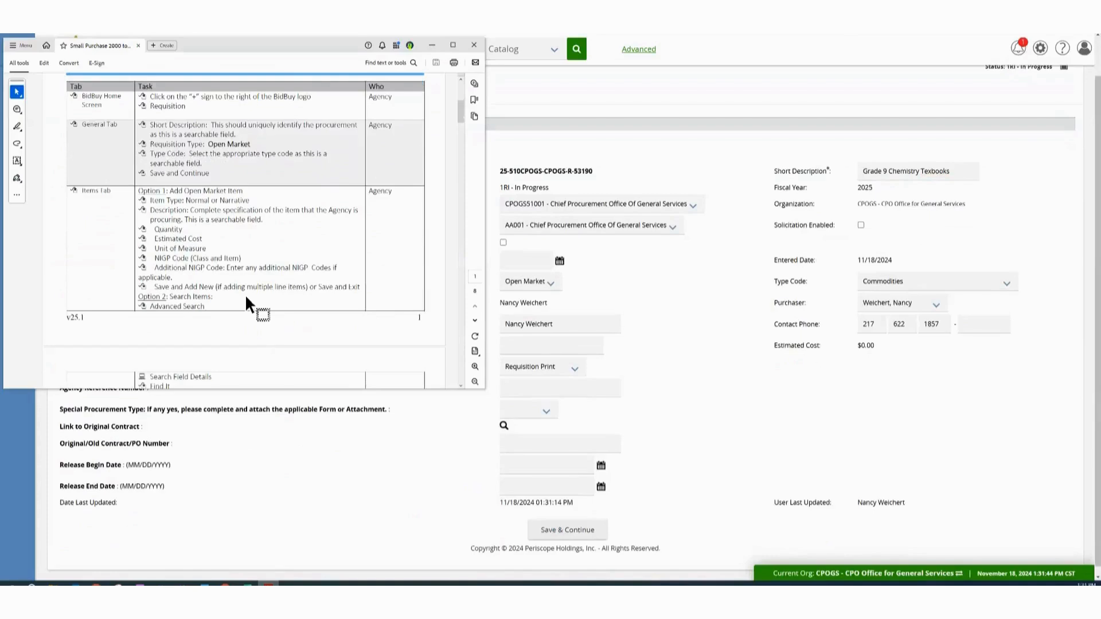
left_click(427, 420)
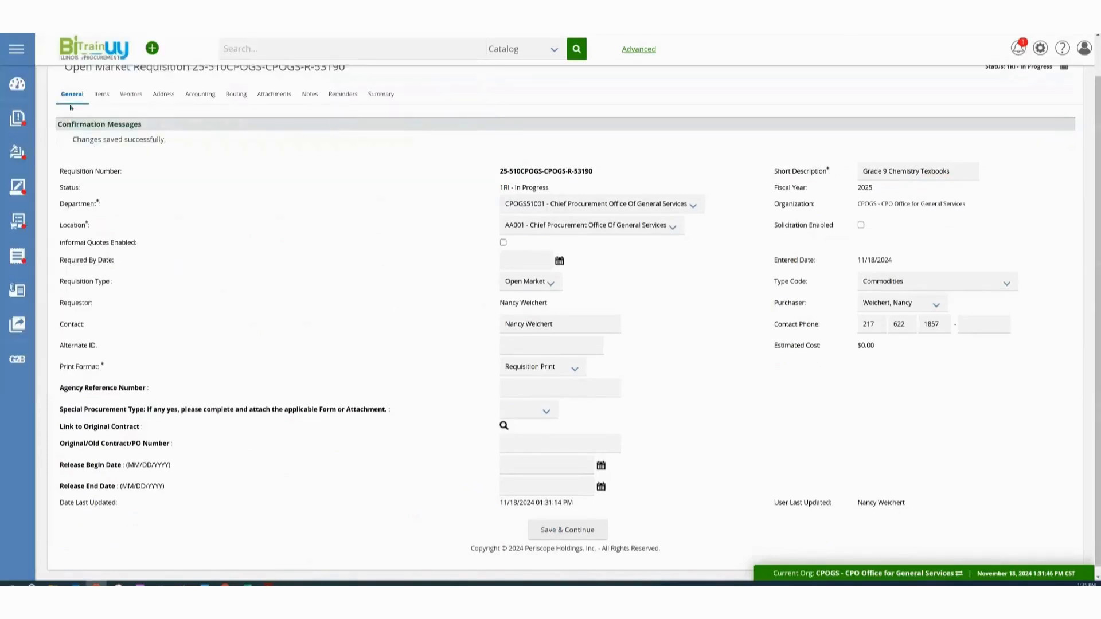
Add an open market item to the requisition with the description "Grade 9 Student Edition Textbooks.".
left_click(101, 94)
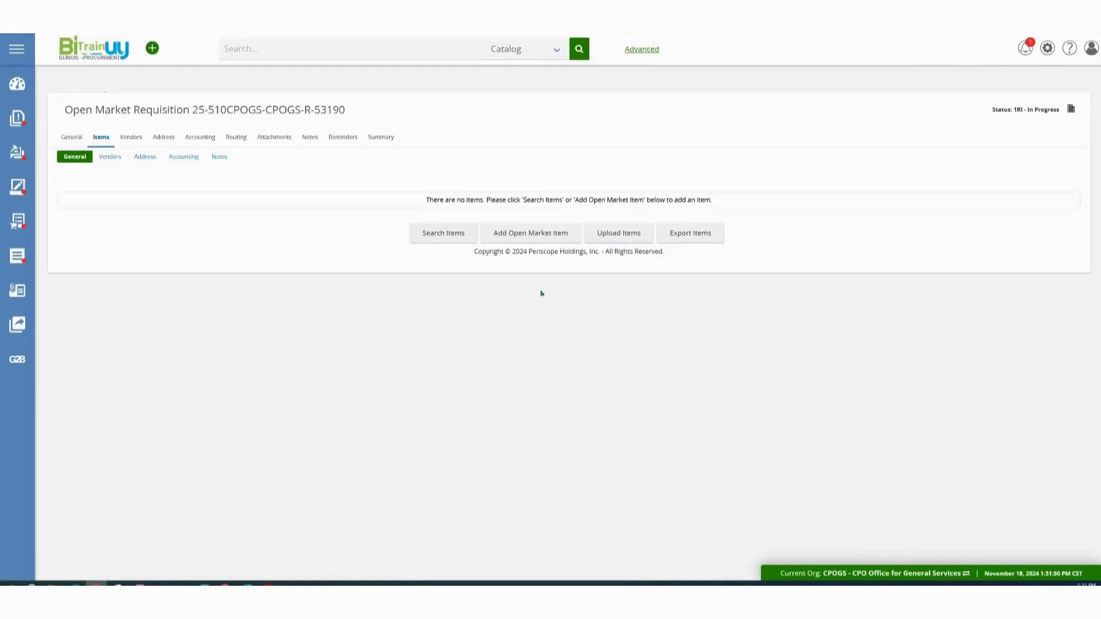
left_click(531, 235)
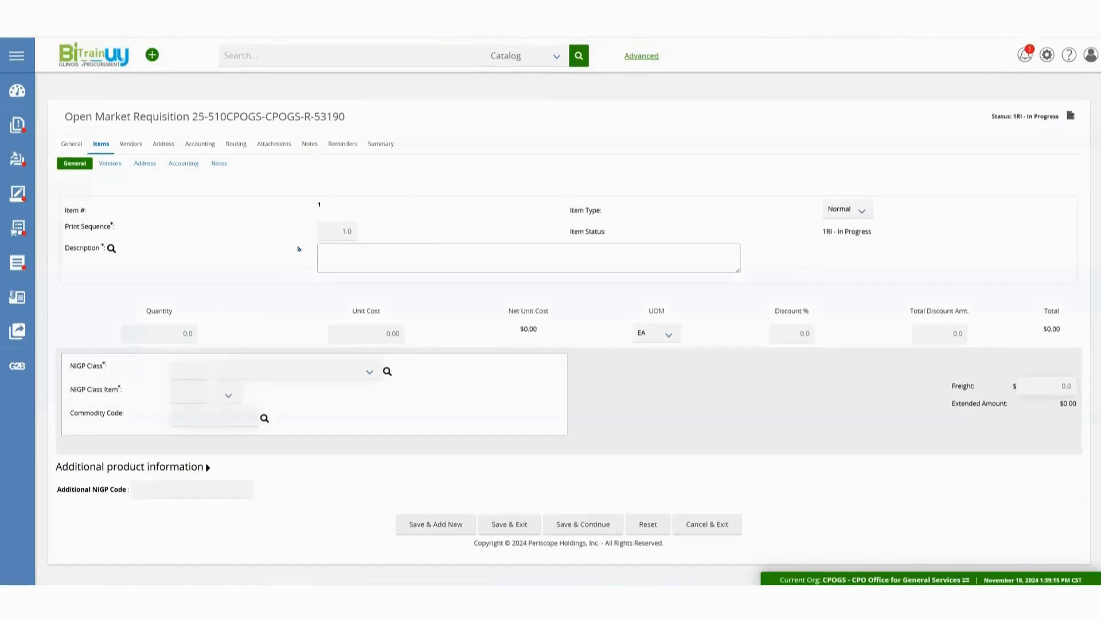
type("Grade ")
type("9")
type(" Student E")
type("dition Ch")
type("emi")
type("stry ")
type("Textbooks.")
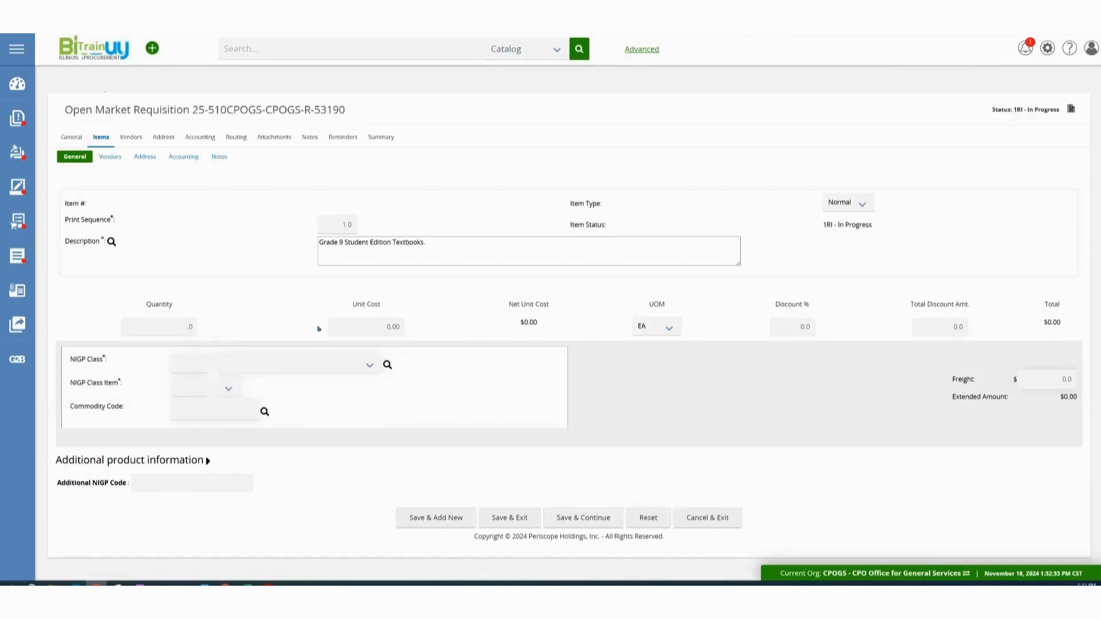
Set the item's quantity to 150 and its unit cost to $80.00.
type("0")
left_click(356, 327)
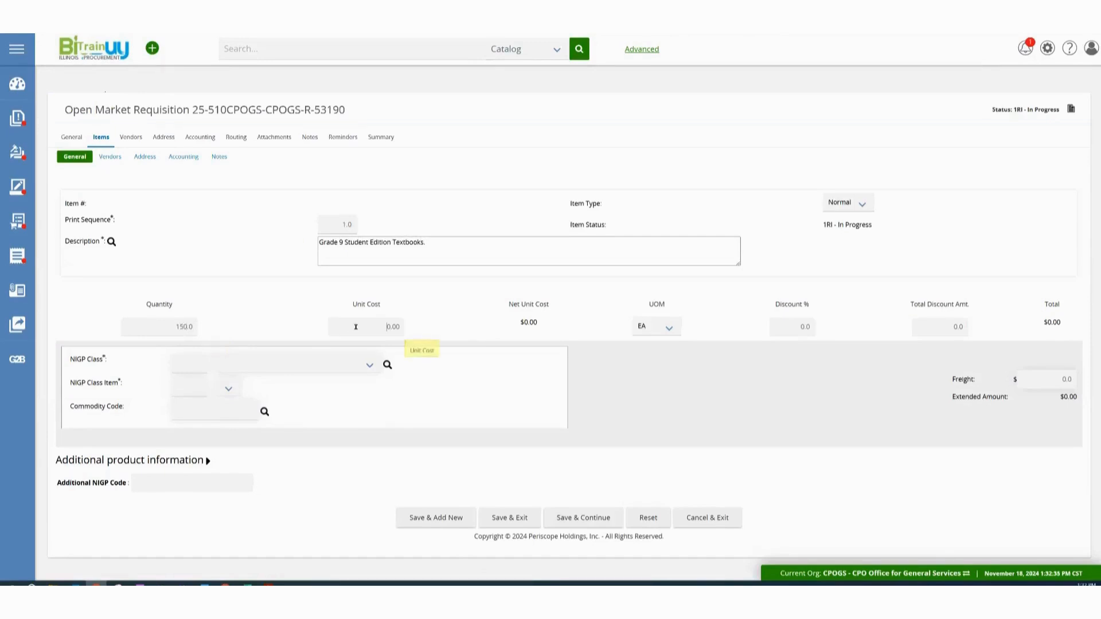
key("BackSpace")
left_click(453, 320)
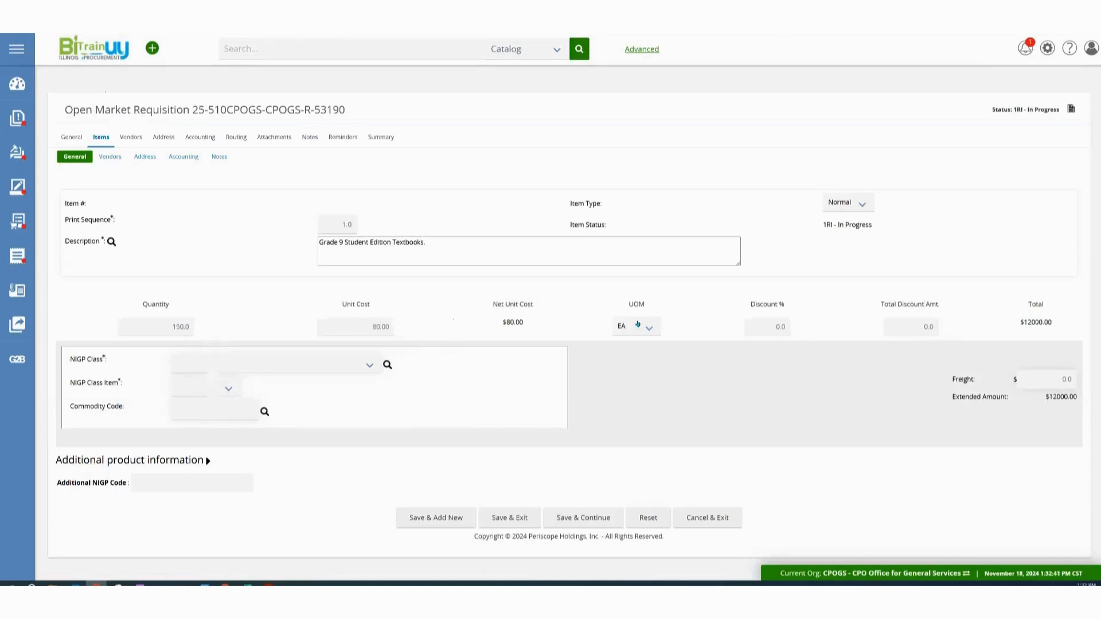
Browse the units of measure available for the textbook item.
left_click(649, 327)
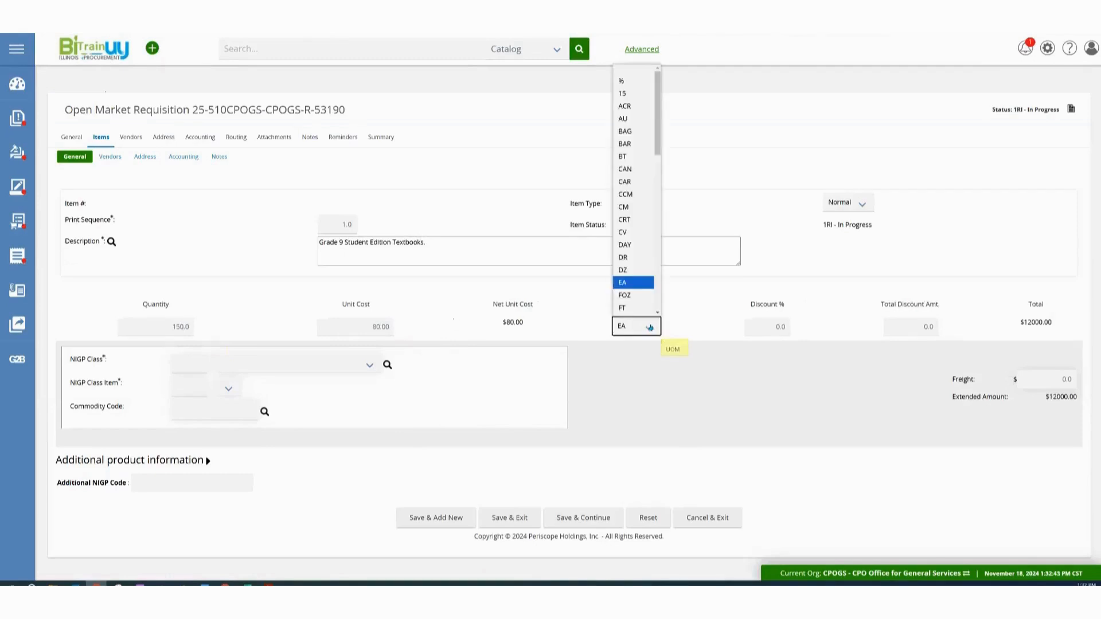
left_click_drag(658, 146, 659, 282)
left_click(689, 289)
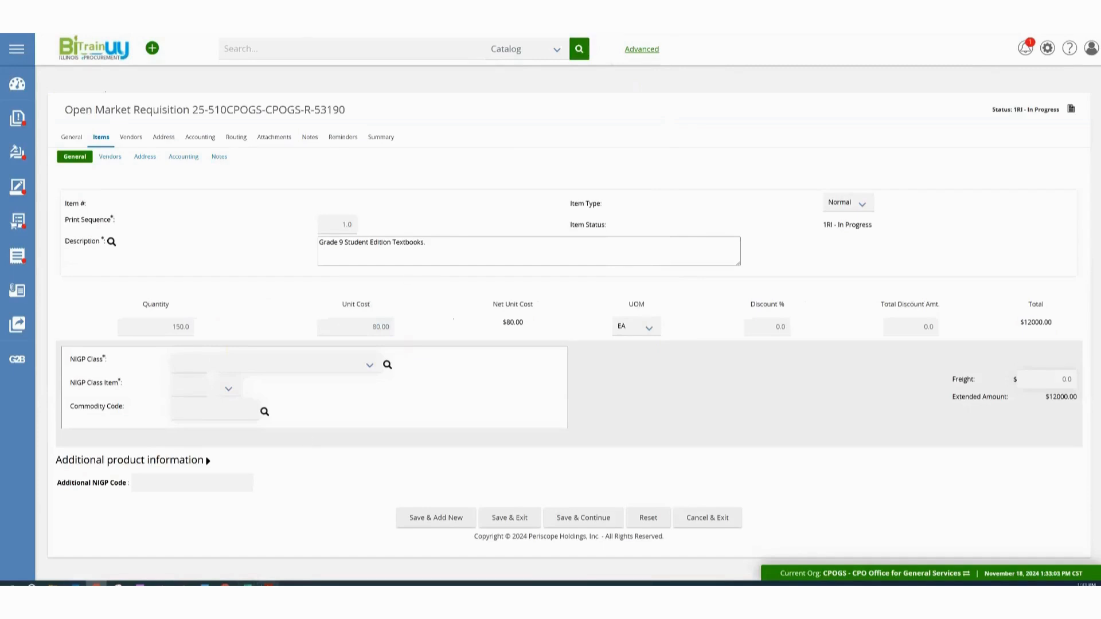
Check the job aid's NIGP code instruction, then search the NIGP class and item codes for the keyword "textbook.".
left_click(267, 583)
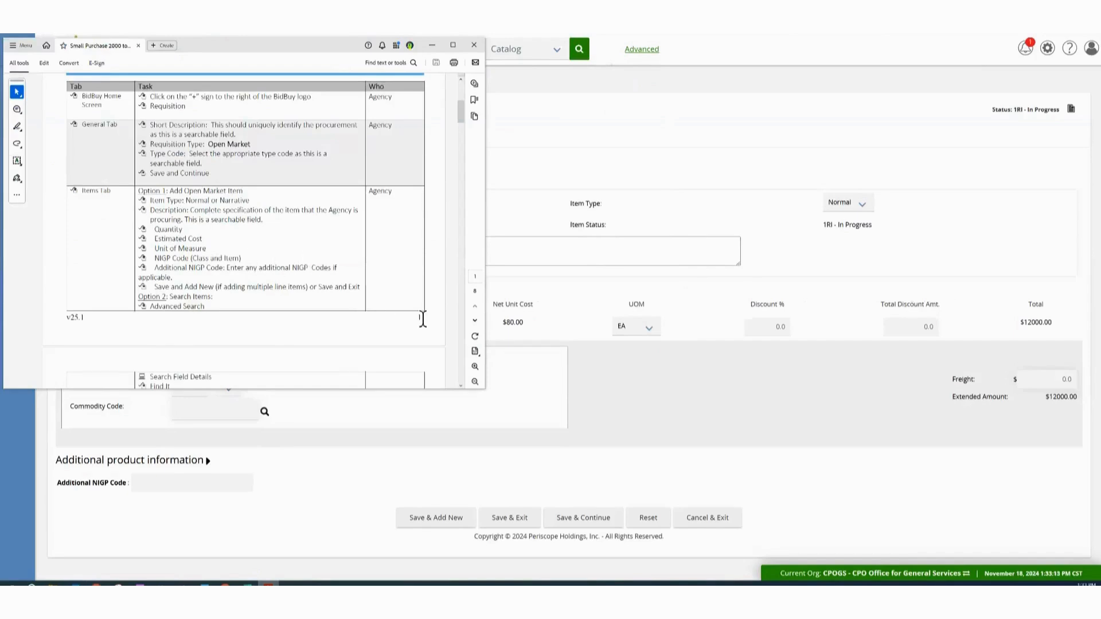
left_click(582, 357)
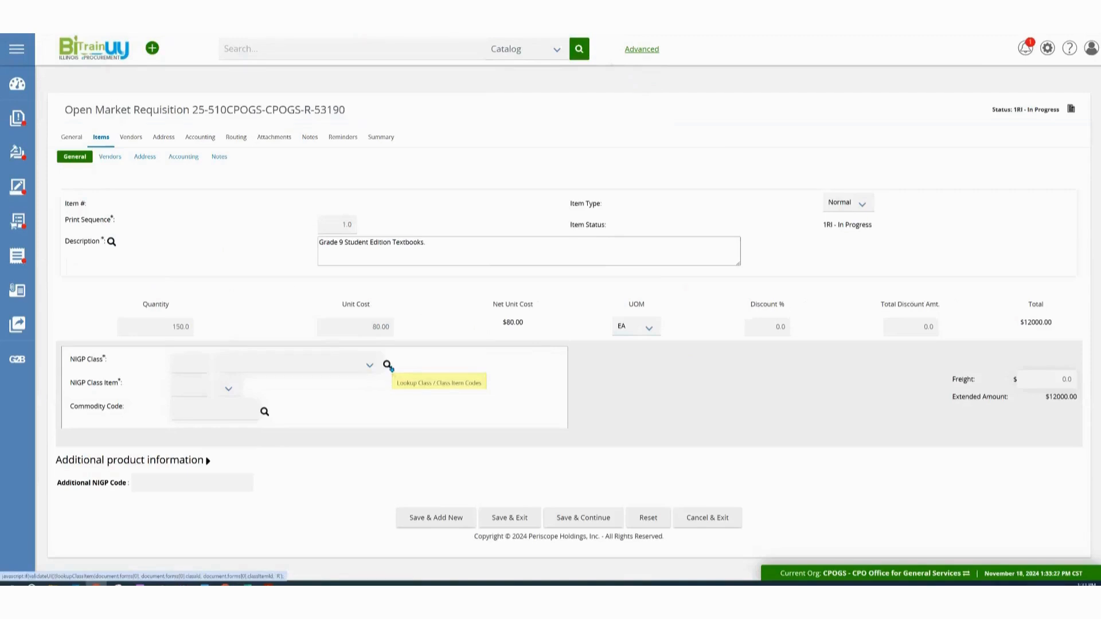
left_click(389, 366)
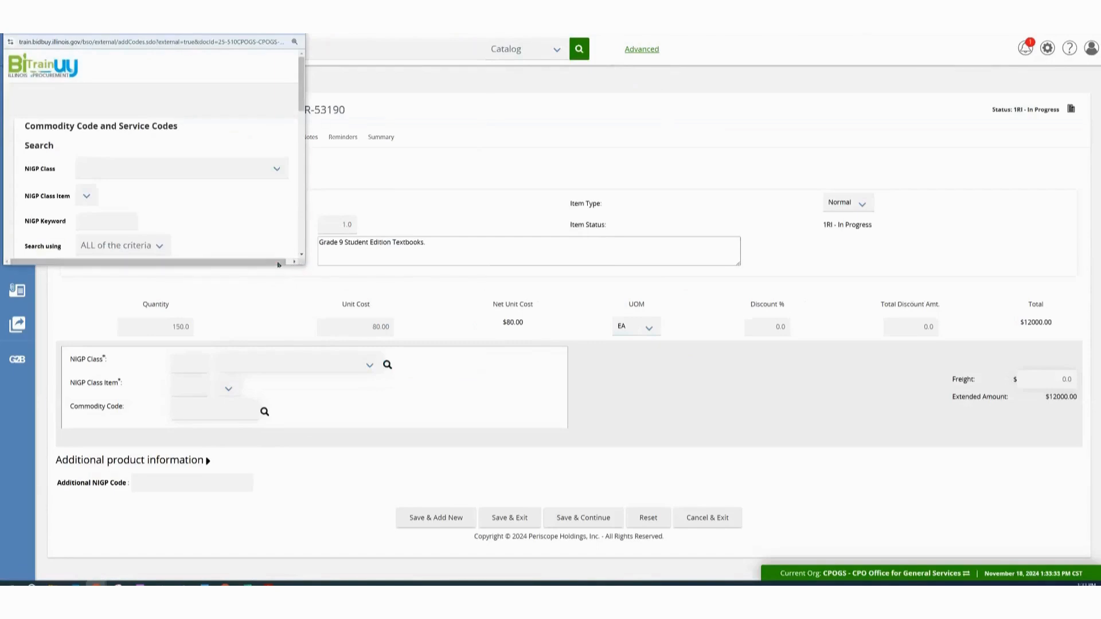
left_click_drag(281, 266, 305, 329)
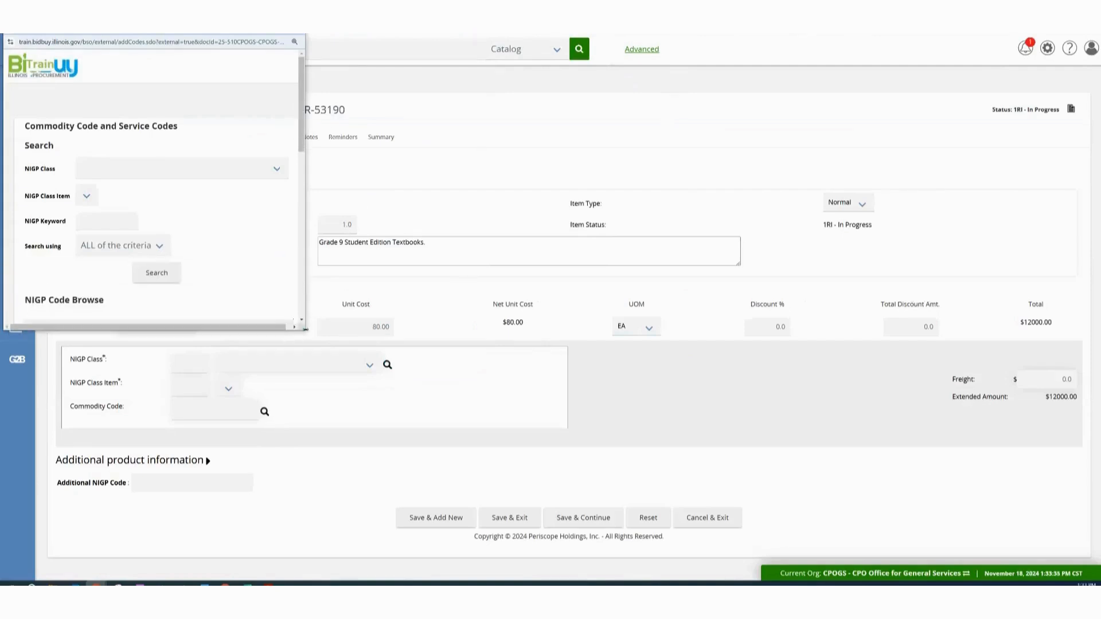
left_click_drag(306, 291, 388, 295)
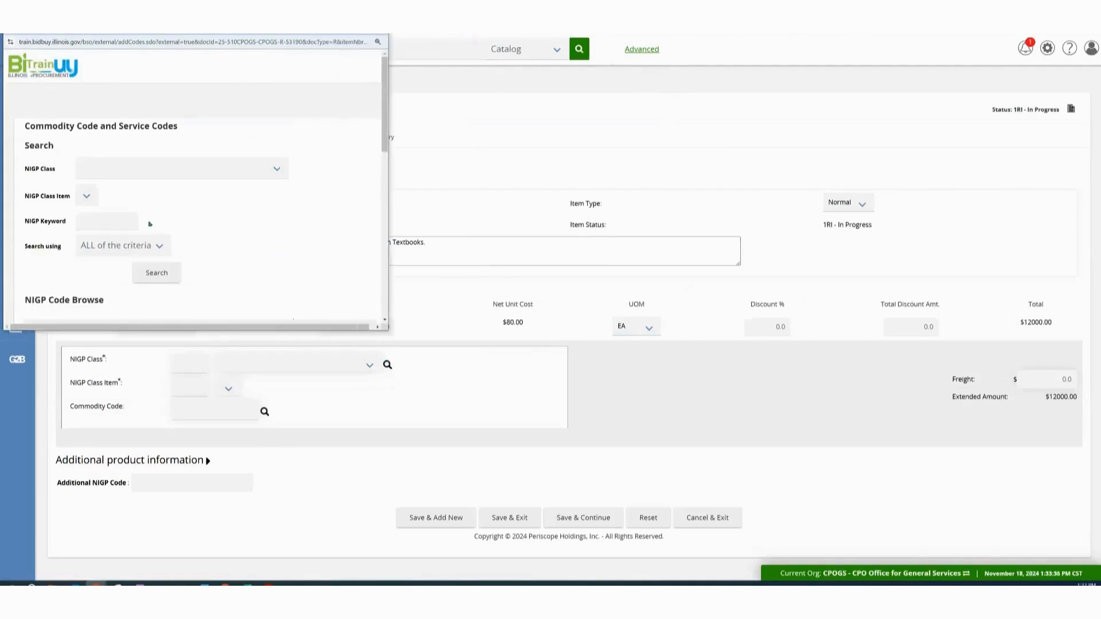
left_click(116, 220)
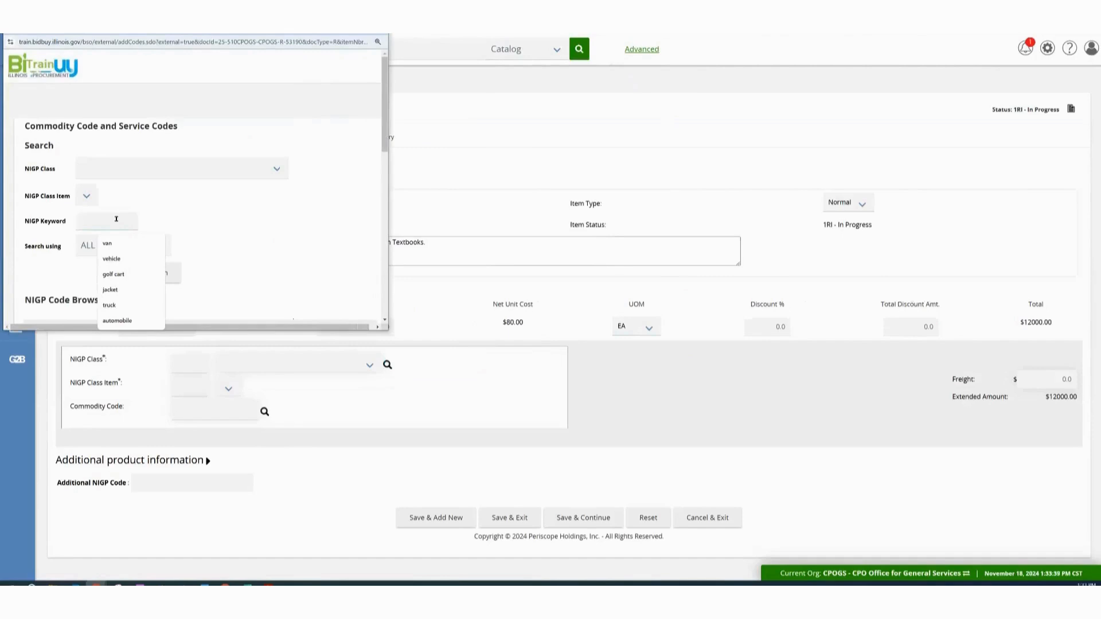
type("textbook")
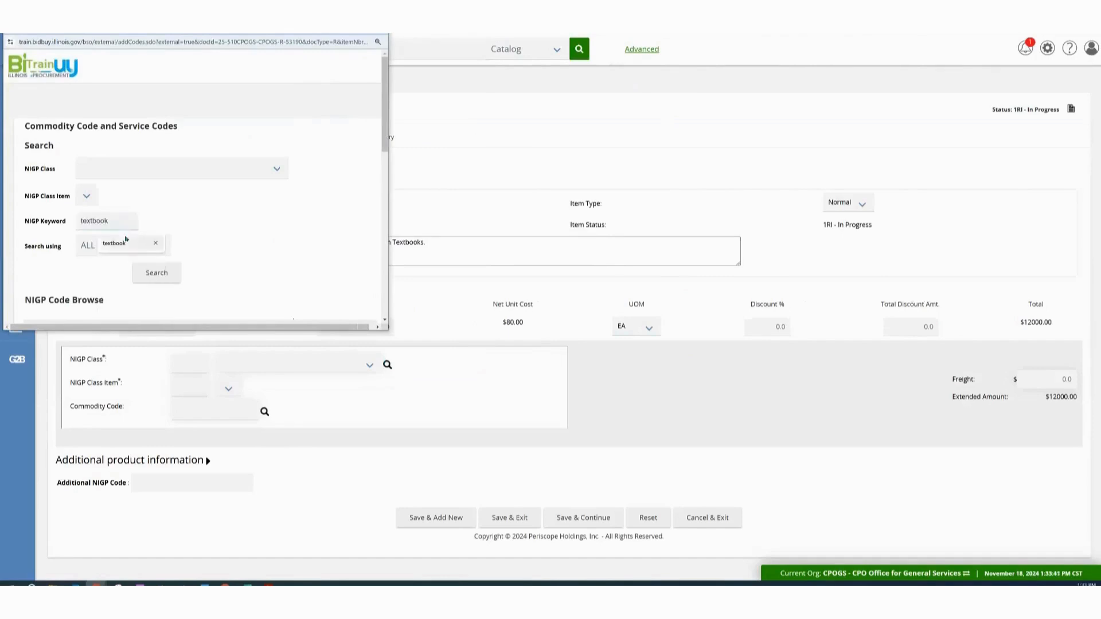
left_click(118, 243)
left_click(146, 272)
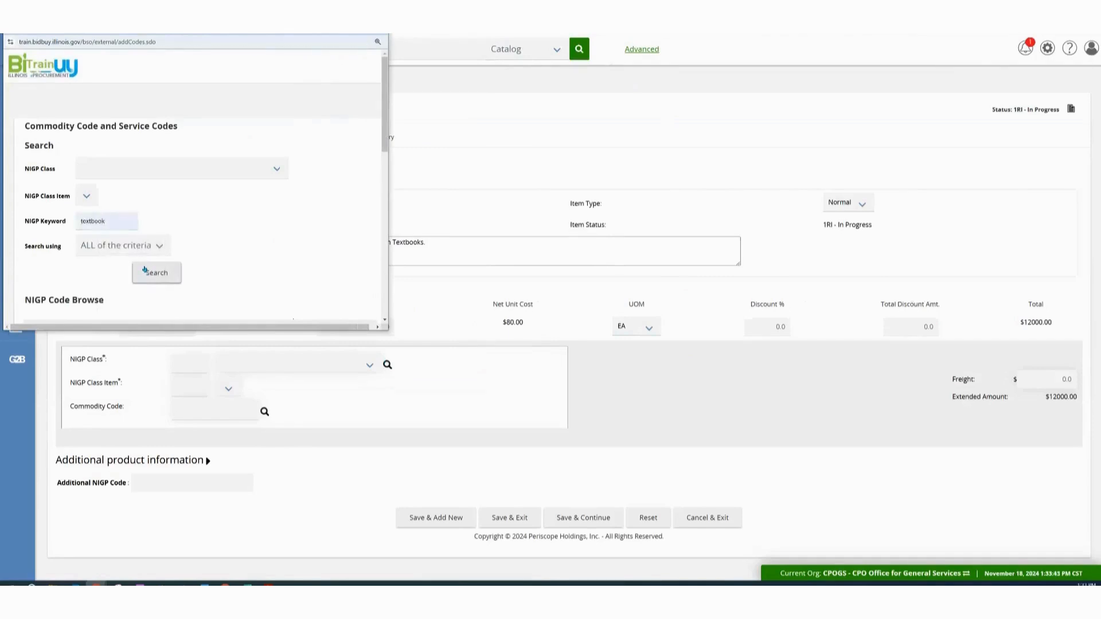
Assign NIGP code 715-87, "Textbooks, 9th thru 12th Grade, Including Student and Teacher Editions," to the item.
scroll(145, 270, "down", 4)
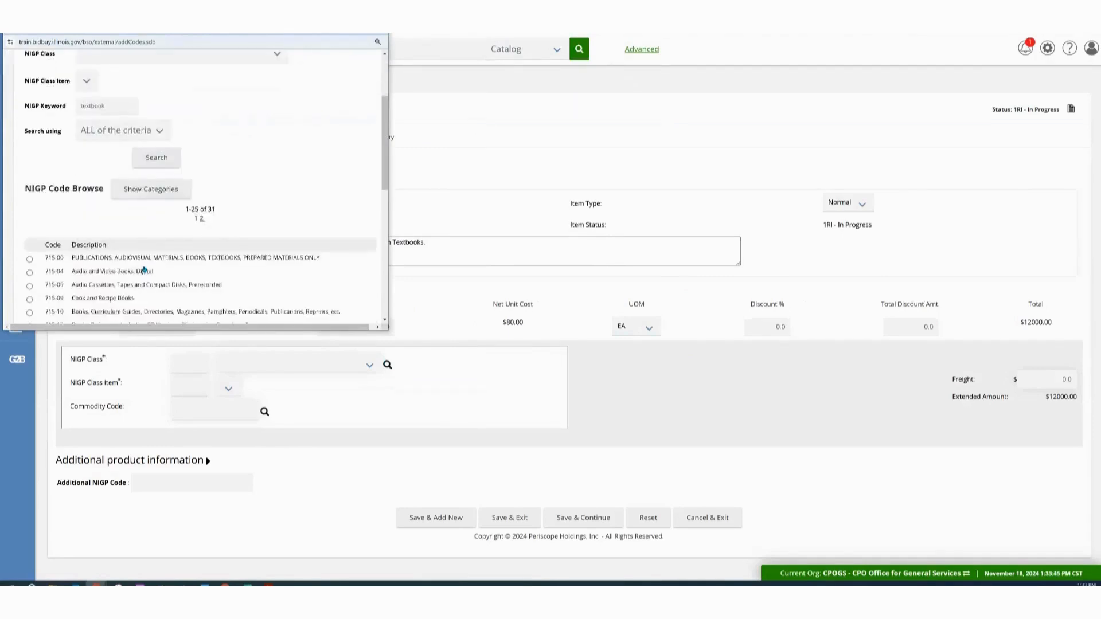
scroll(144, 269, "down", 3)
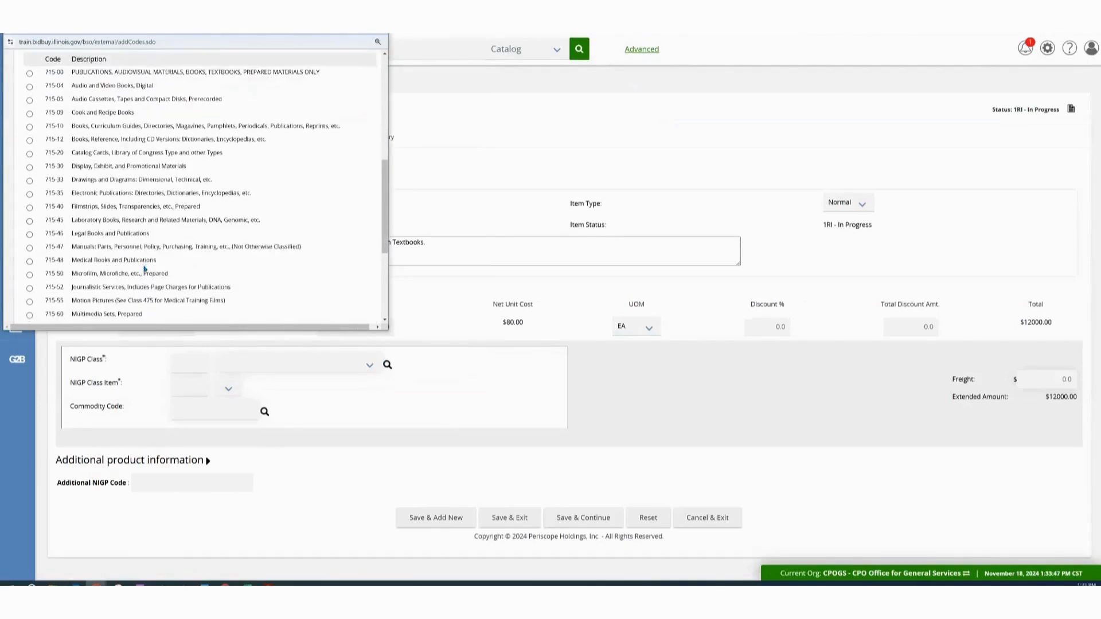
scroll(144, 269, "down", 2)
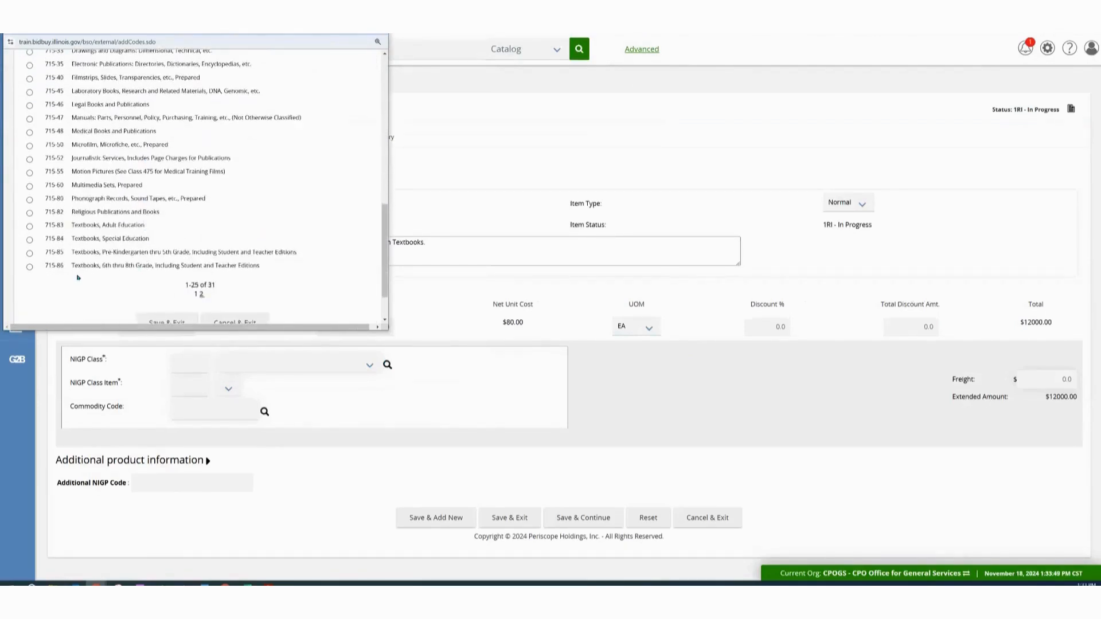
scroll(86, 269, "down", 1)
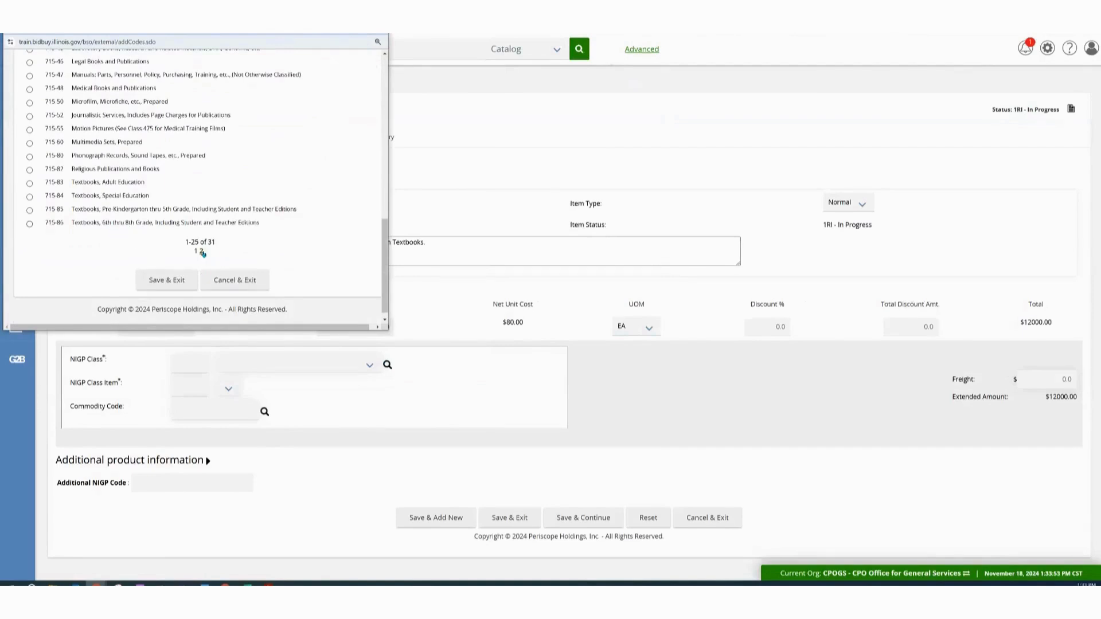
left_click(152, 235)
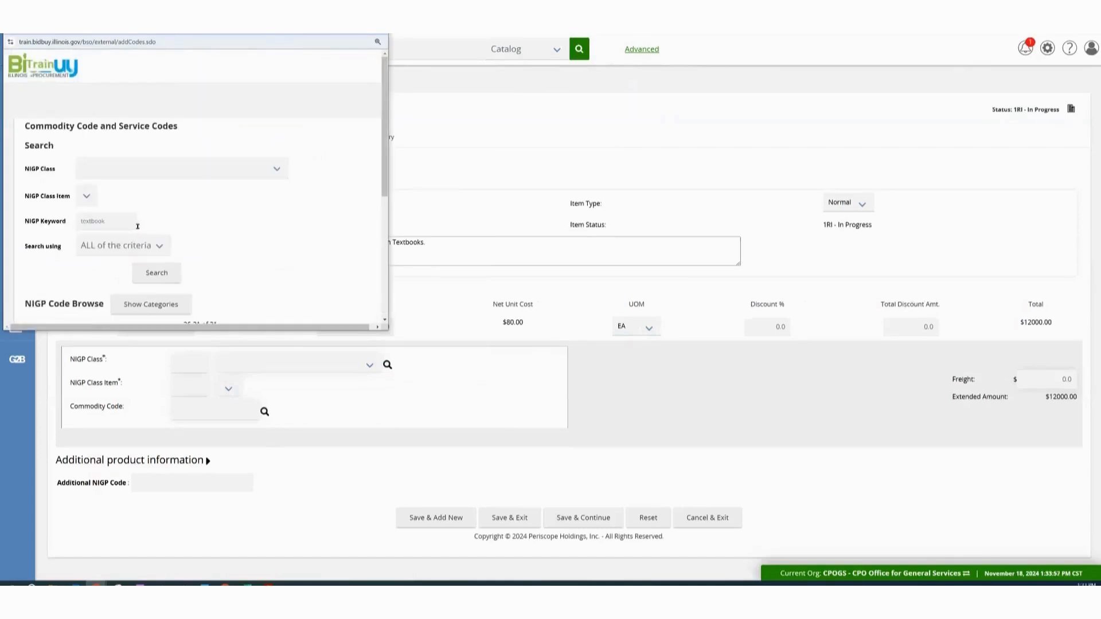
scroll(137, 226, "down", 4)
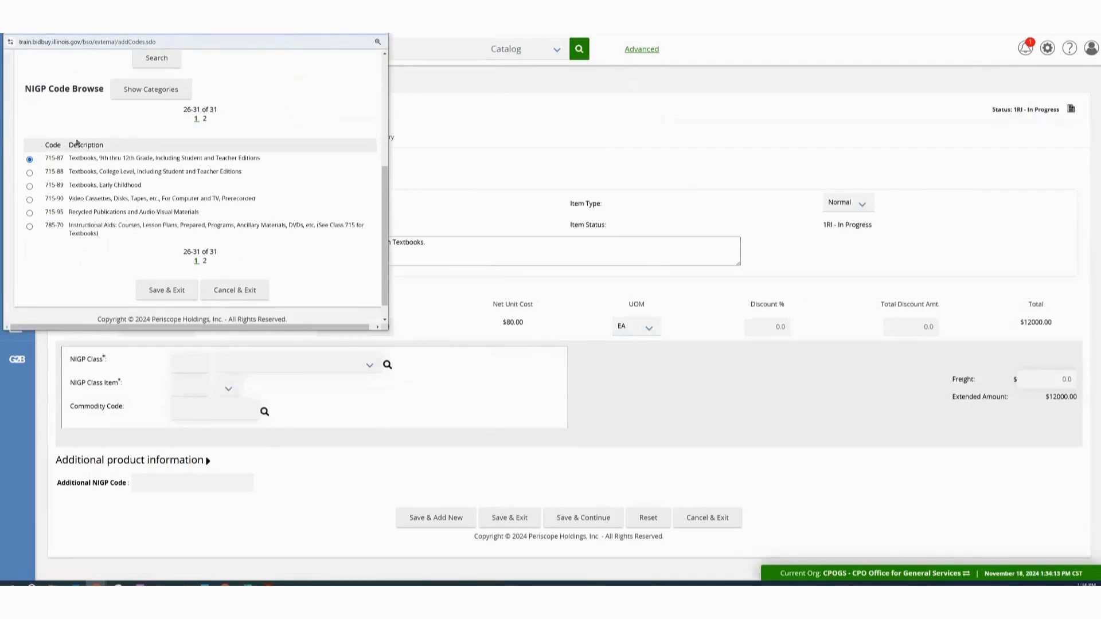
left_click(168, 290)
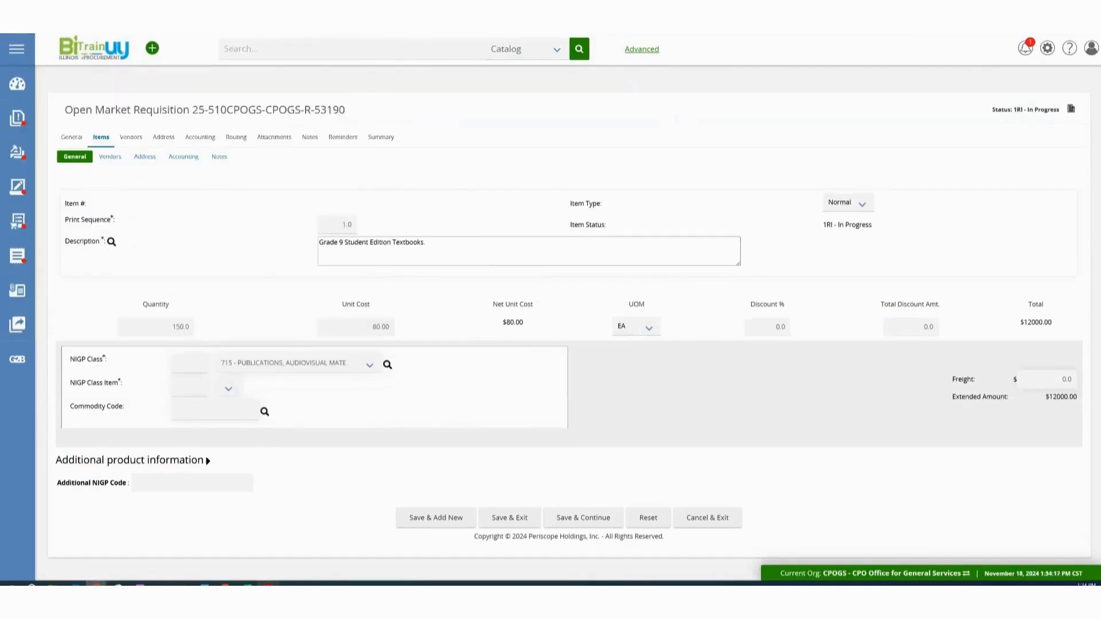
Read the job aid's instructions on additional NIGP codes and on saving the open market item.
mouse_move(268, 584)
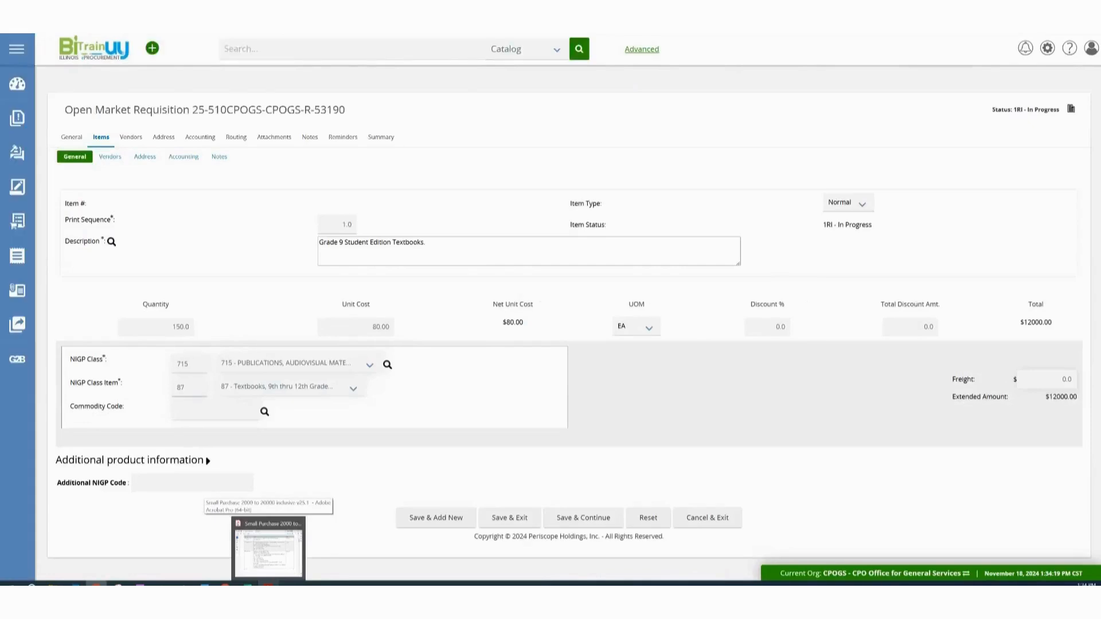
left_click(268, 548)
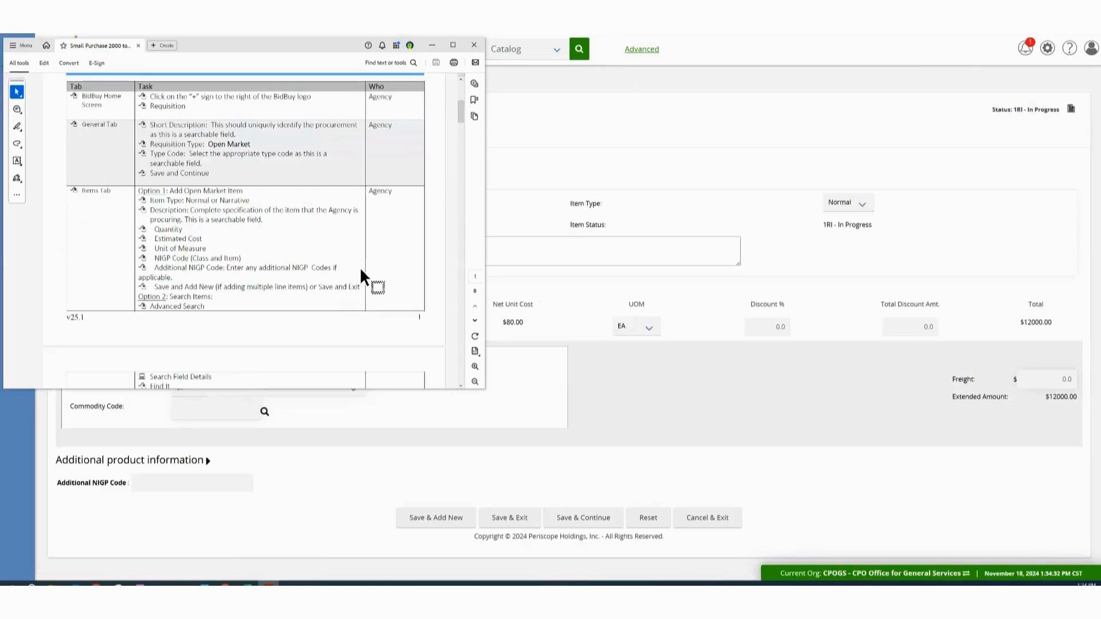
scroll(280, 292, "down", 1)
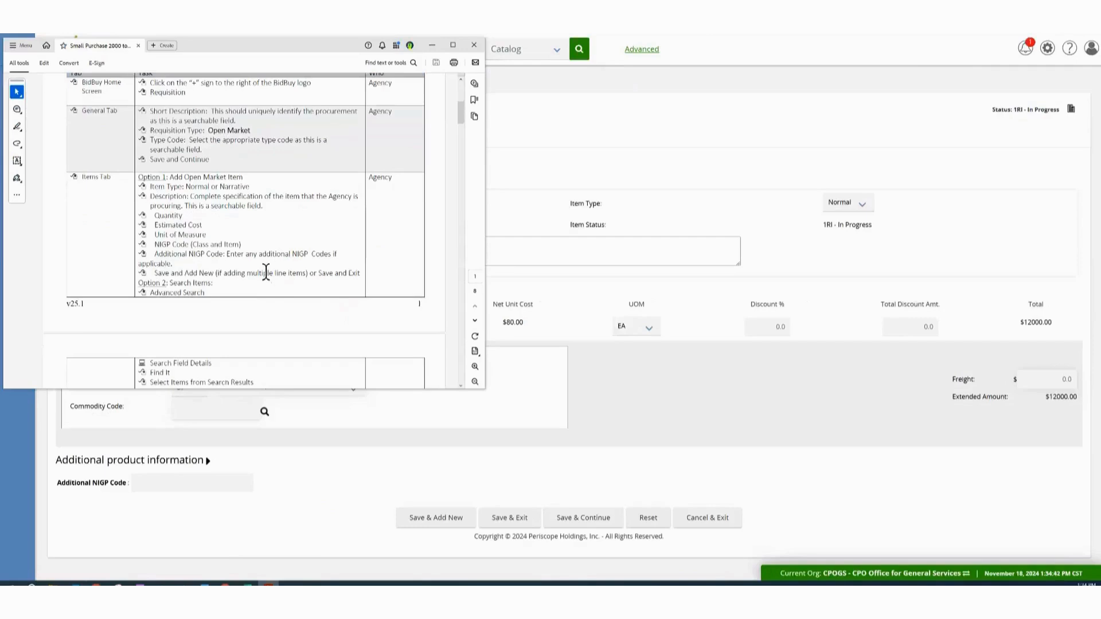
left_click(381, 466)
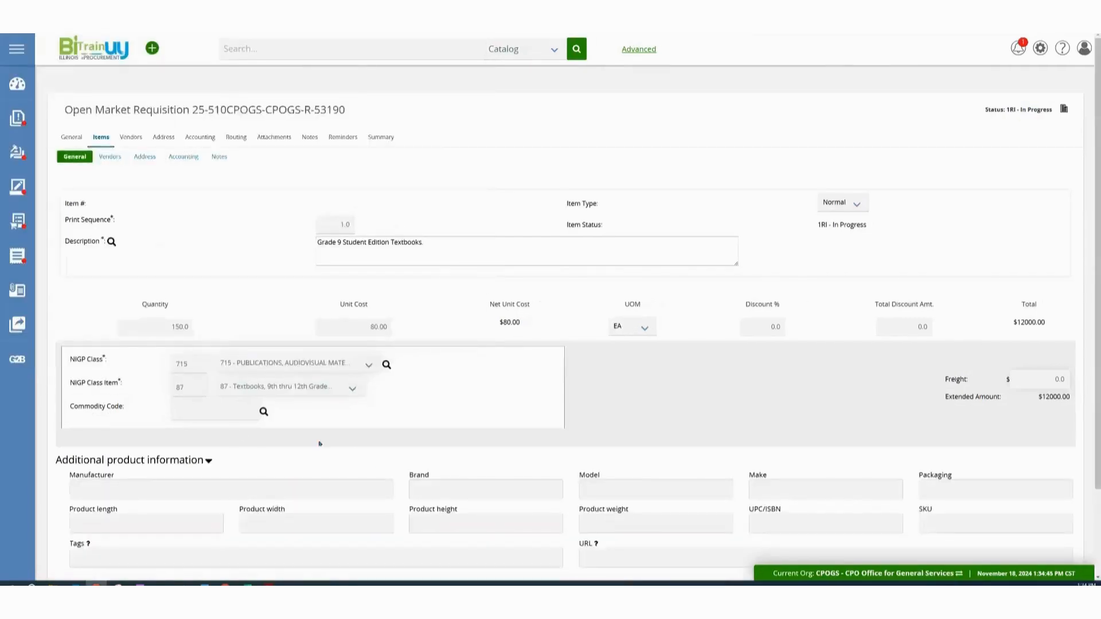
Collapse the additional product information, leave the Additional NIGP Code empty, and save the textbook item and the requisition's item list.
left_click(206, 460)
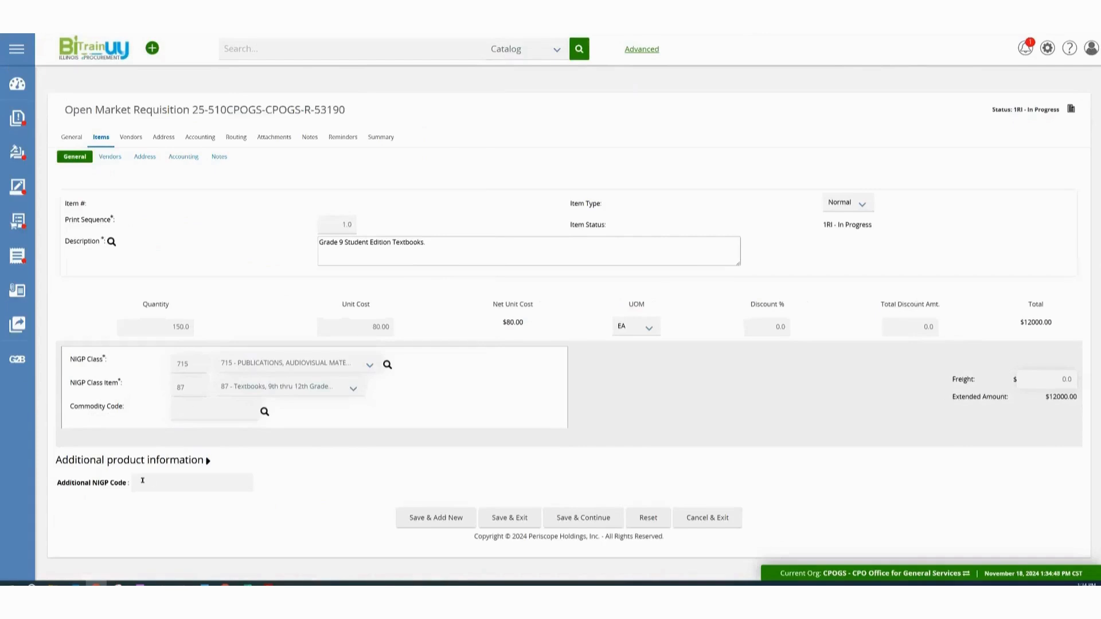
left_click(145, 486)
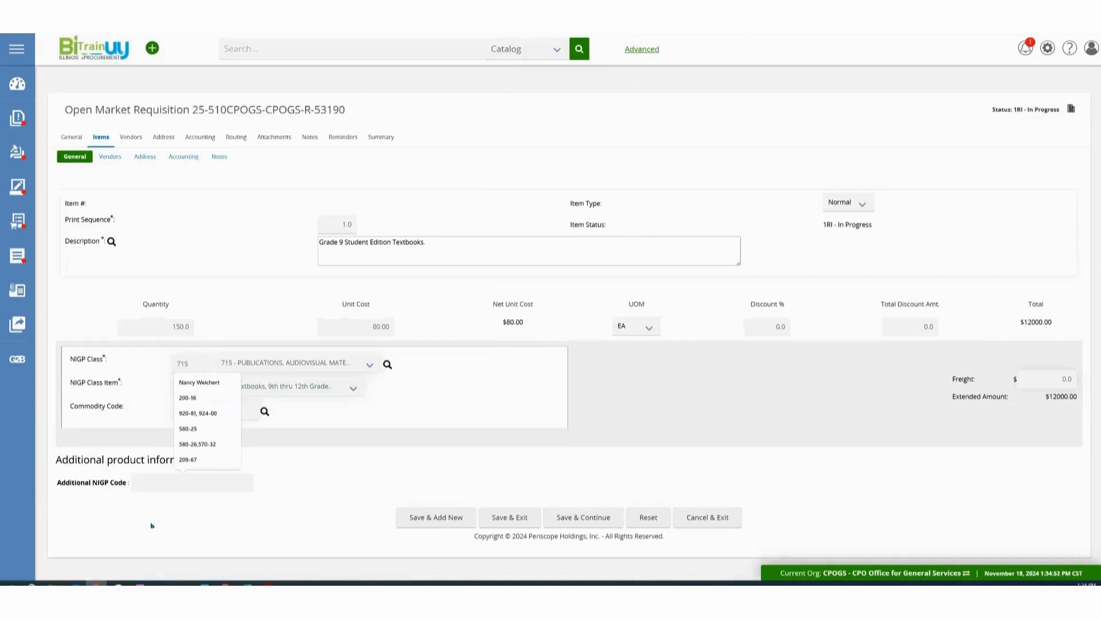
left_click(203, 536)
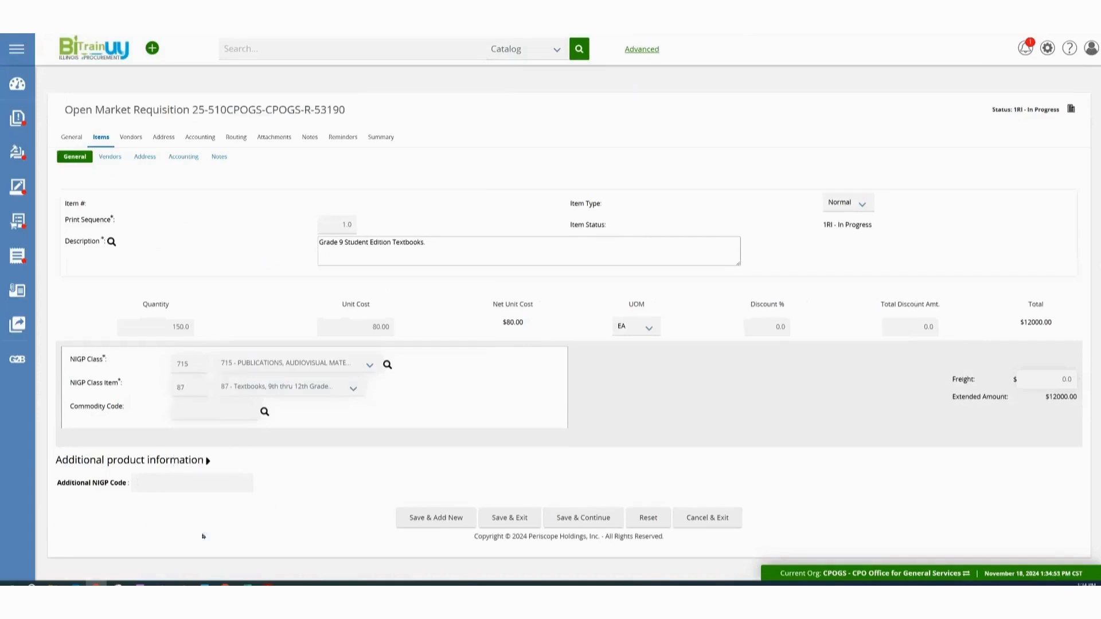
left_click(515, 518)
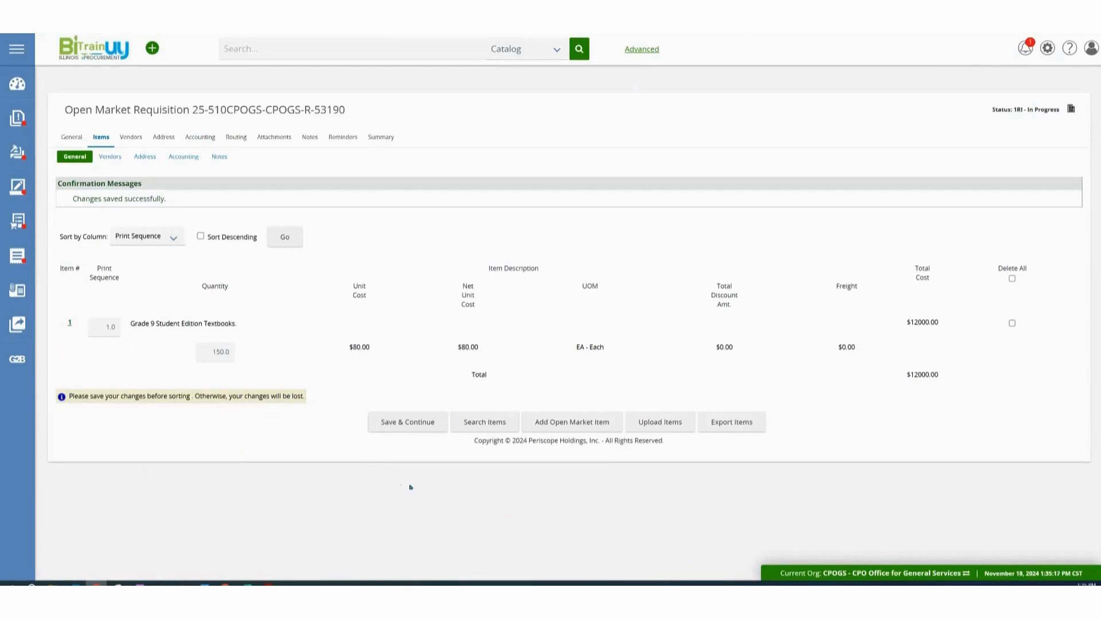
left_click(416, 424)
Read the job aid's two shipping options for sending and billing items to one location or to multiple locations.
scroll(251, 357, "down", 2)
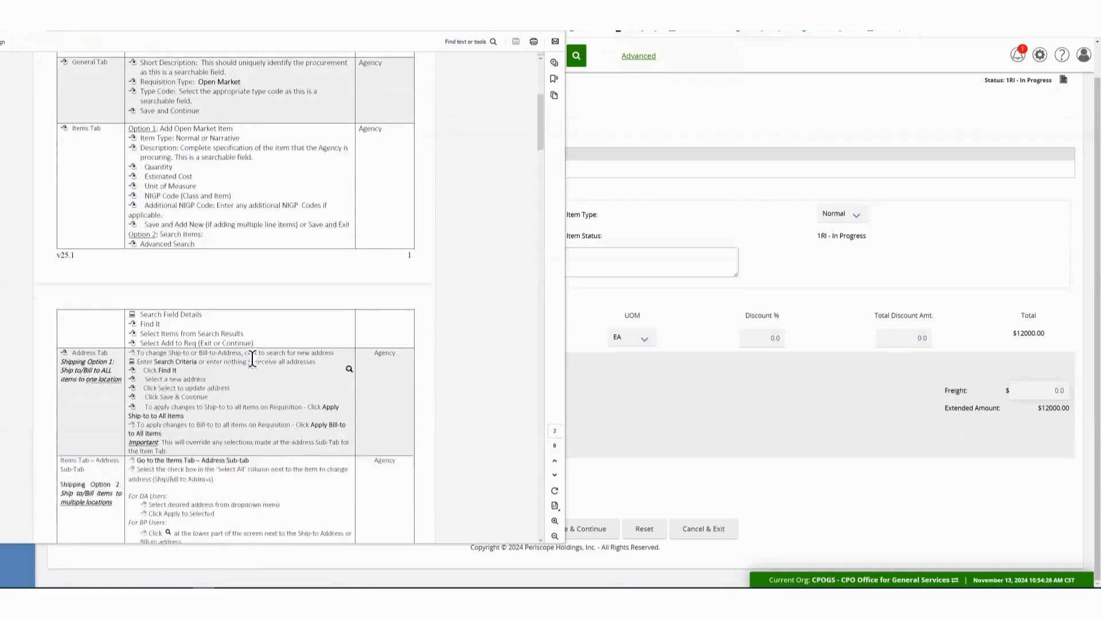
scroll(256, 356, "down", 3)
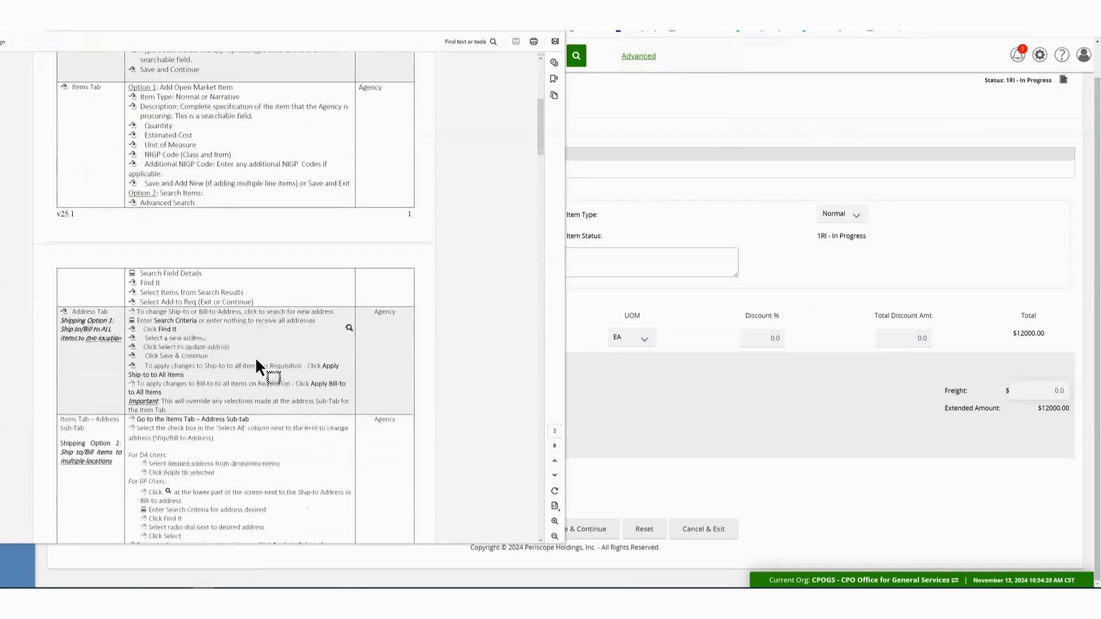
scroll(255, 357, "down", 3)
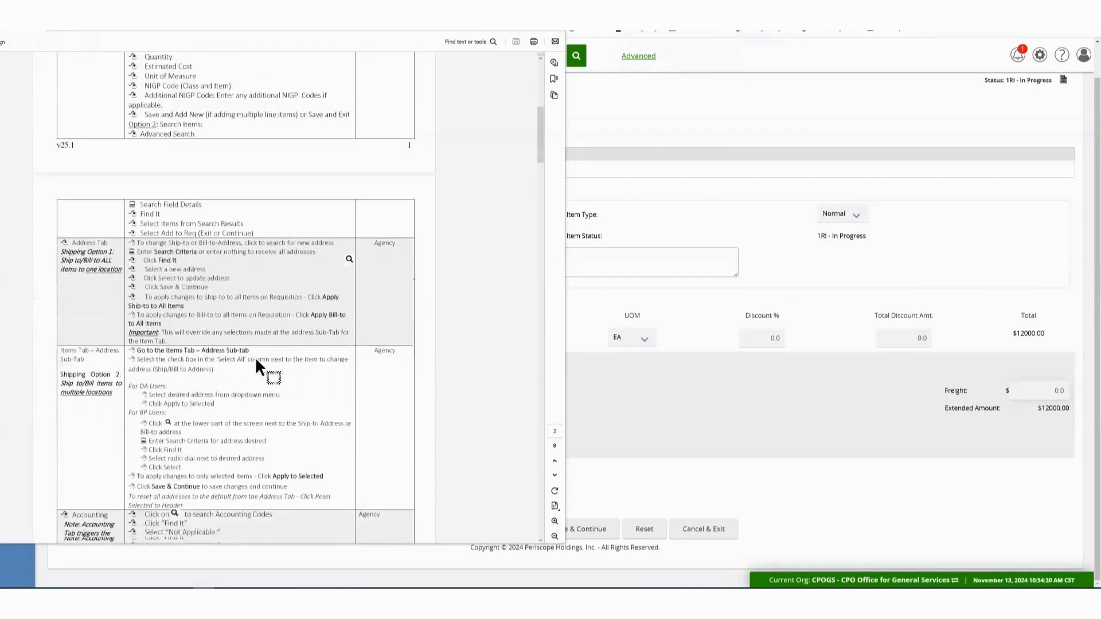
scroll(240, 287, "down", 2)
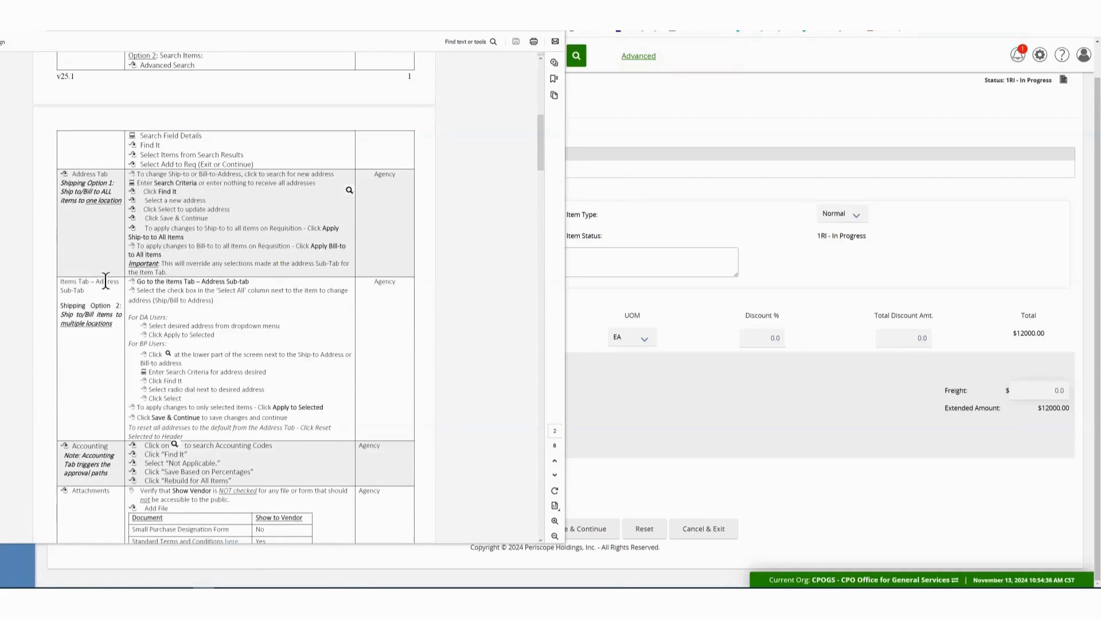
left_click(774, 178)
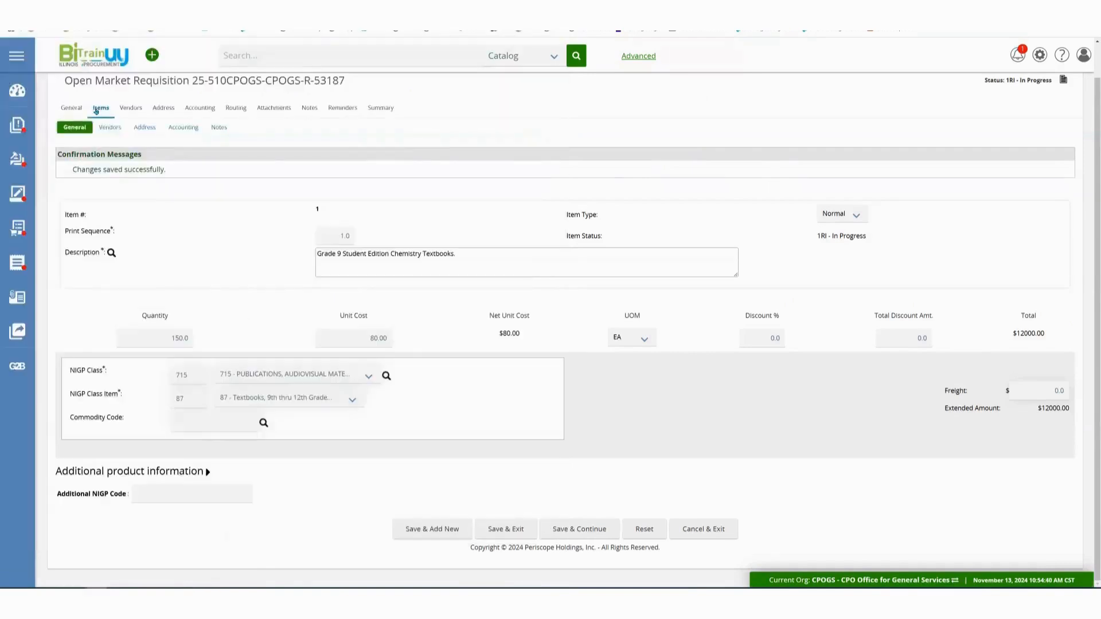
View the ship-to and bill-to addresses for the individual item and for the whole requisition.
left_click(145, 127)
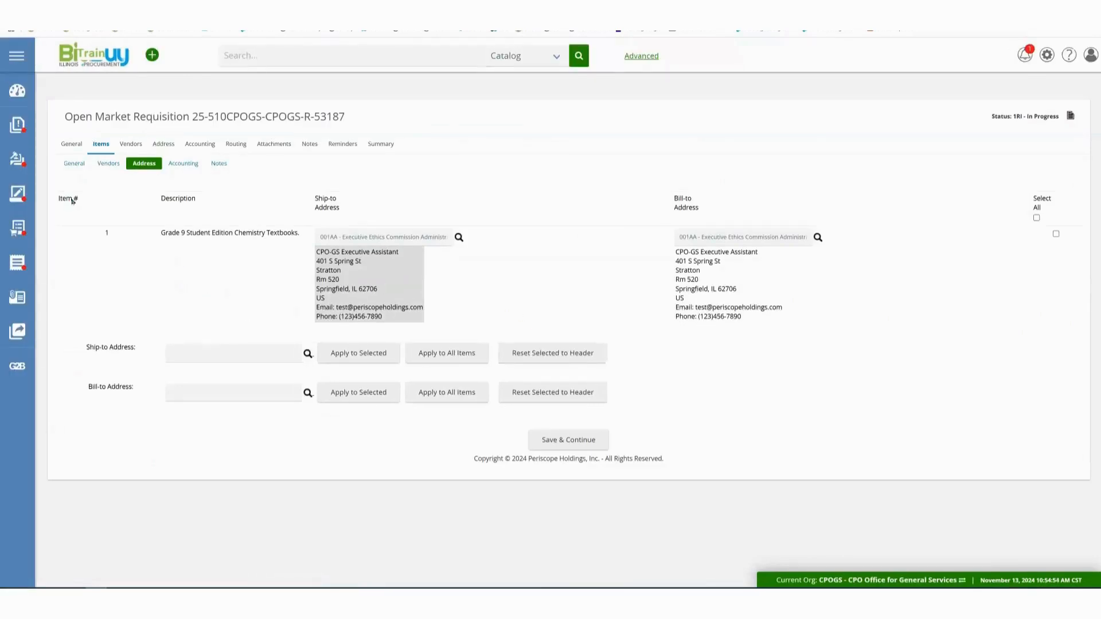
left_click(165, 144)
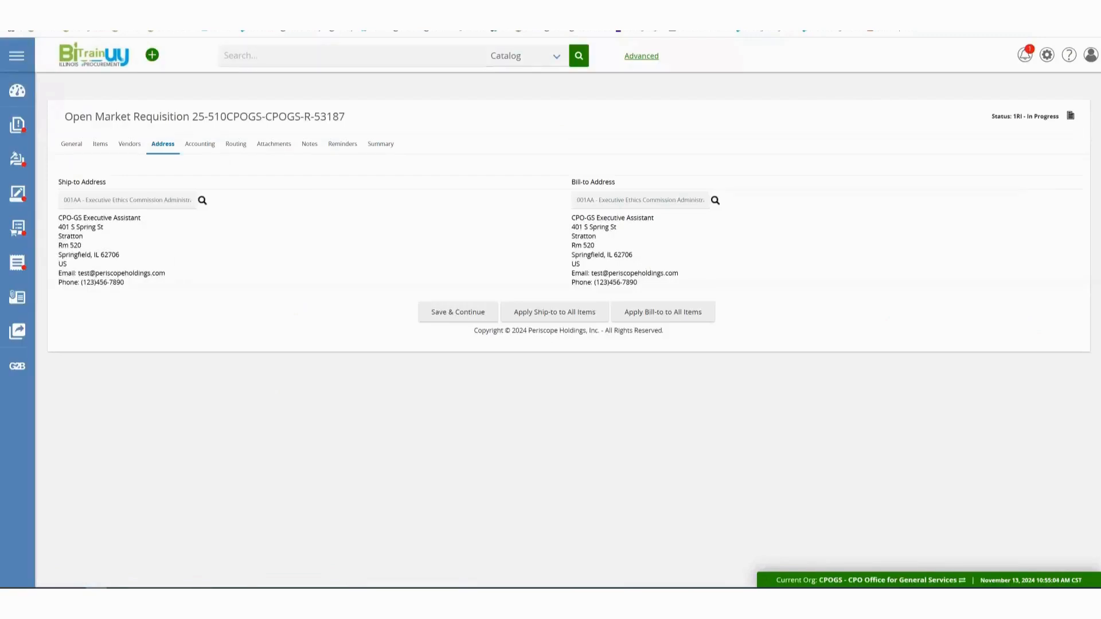
Read the Accounting and following sections of the job aid, and open the requisition's accounting distribution.
mouse_move(204, 597)
left_click(202, 599)
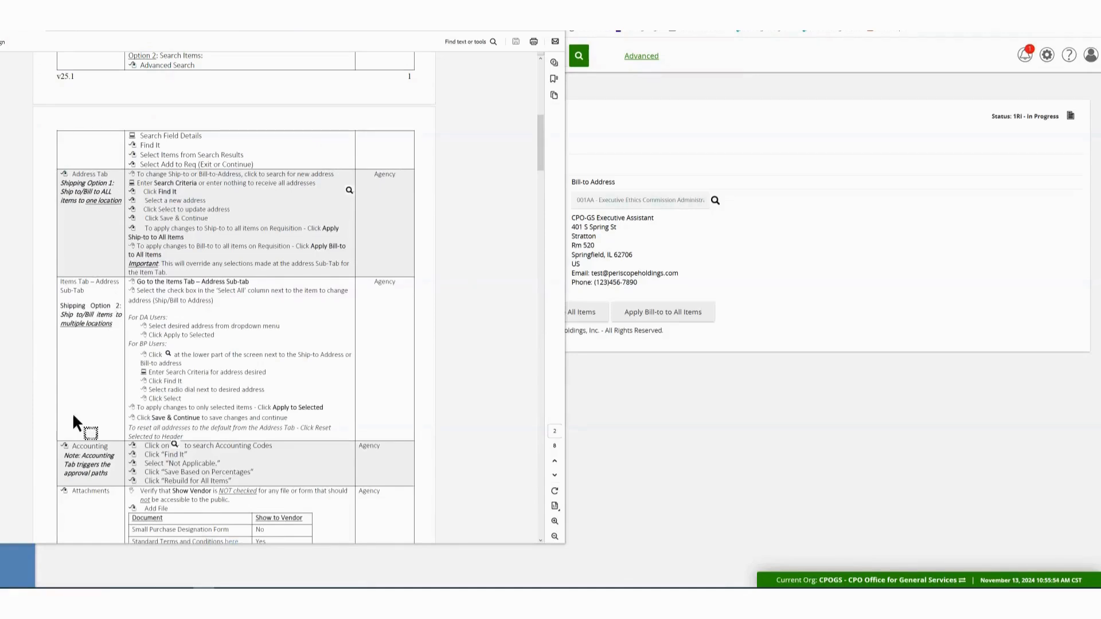
scroll(76, 383, "down", 5)
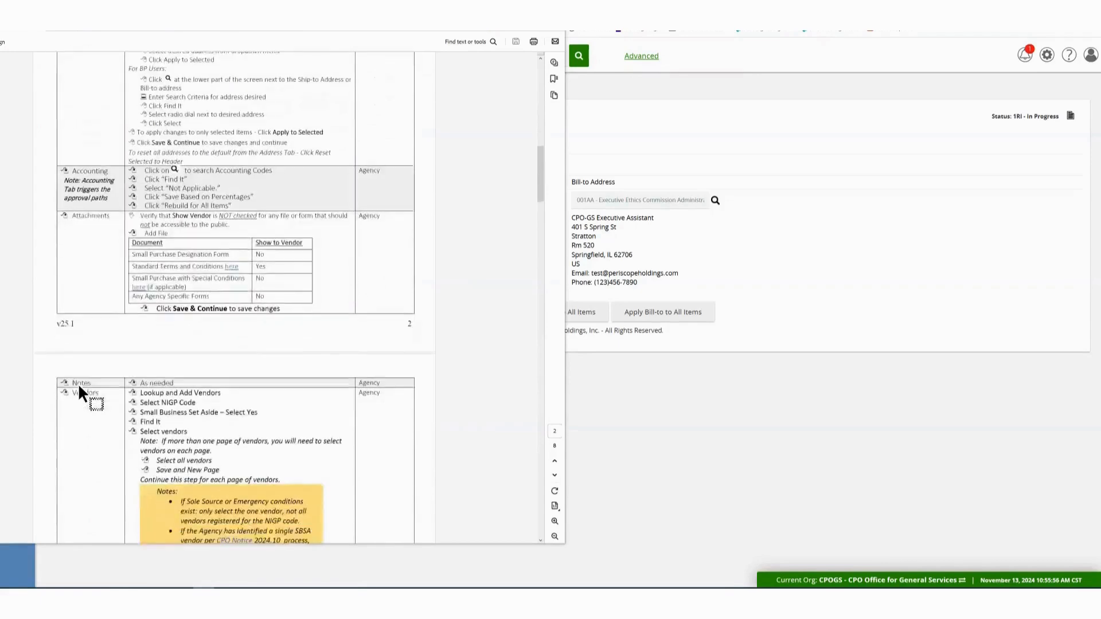
scroll(78, 383, "down", 1)
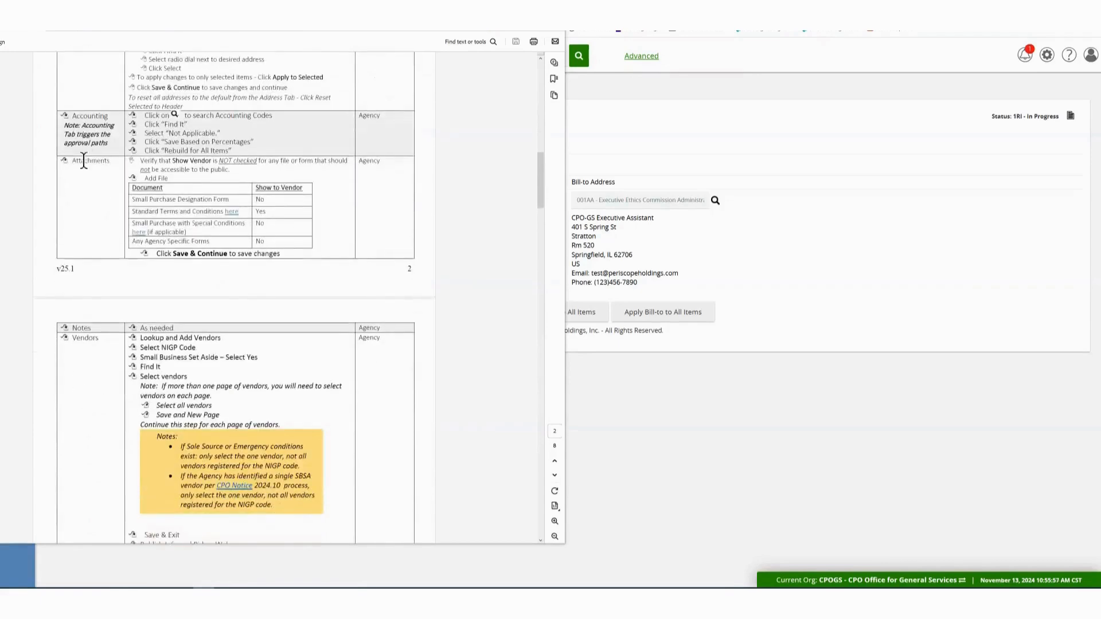
left_click(694, 423)
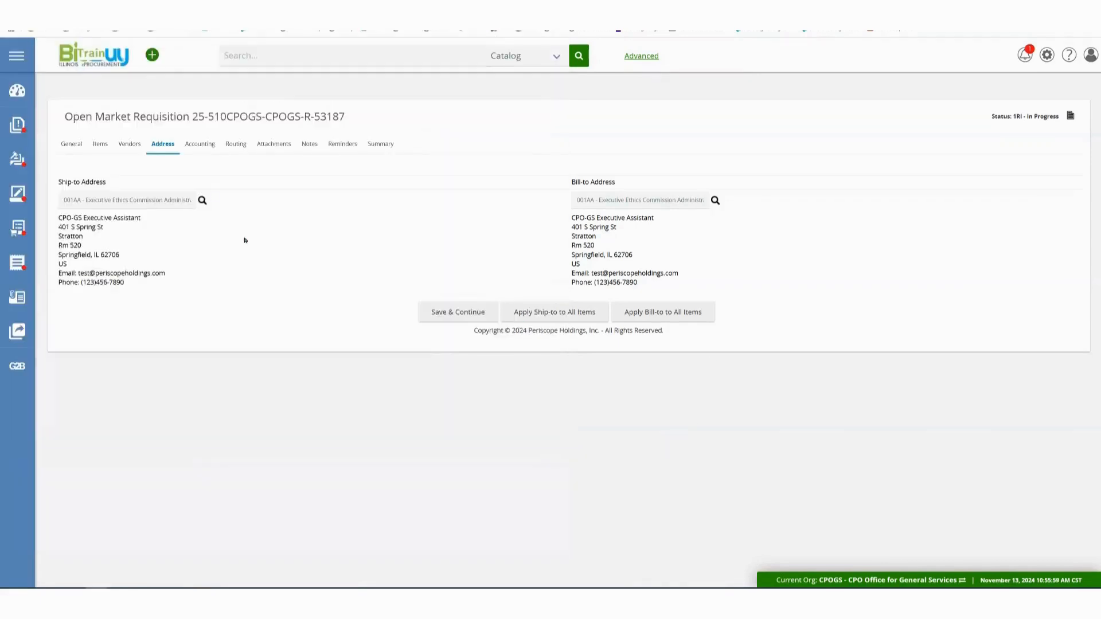
left_click(205, 144)
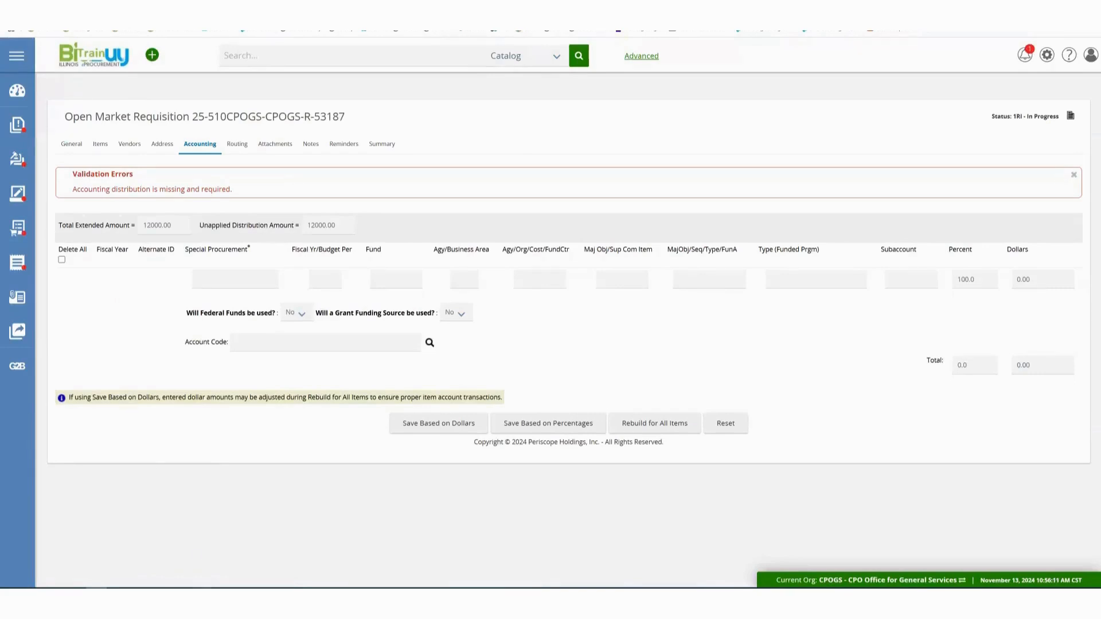
Check the job aid's Accounting instructions, look up all account codes, and select the 2025 NOT APPLICABLE account for the requisition.
key("alt+Tab")
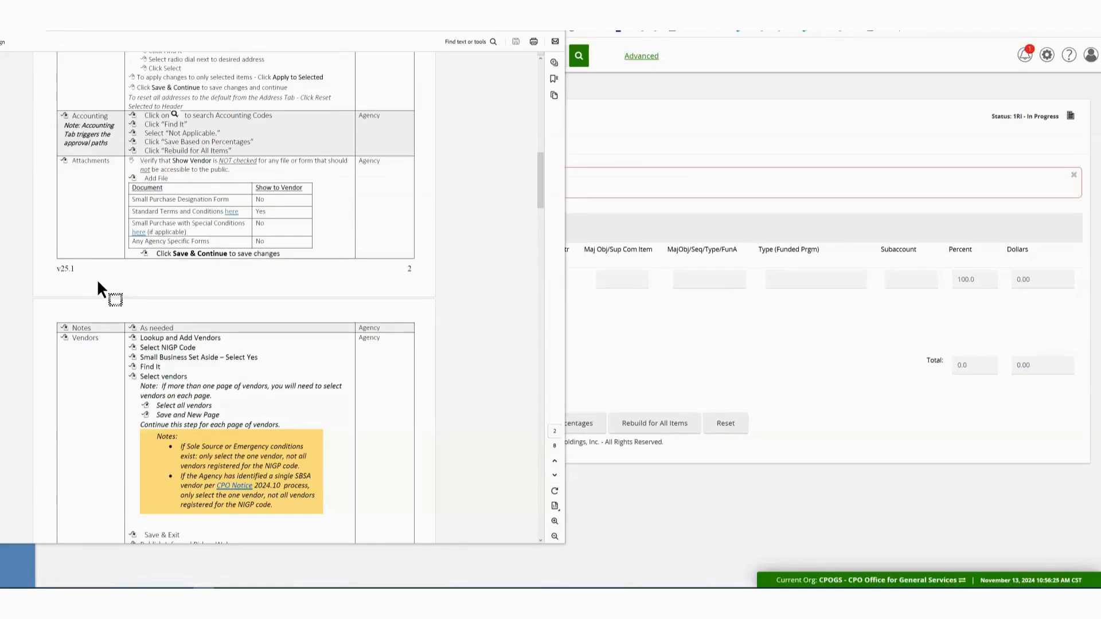
left_click(773, 491)
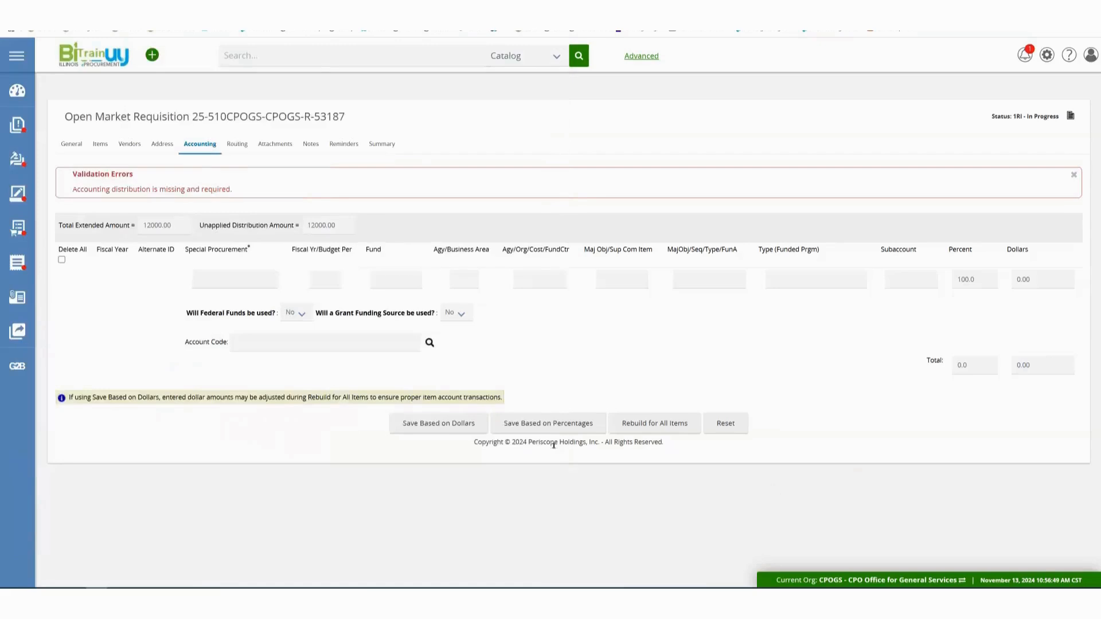
left_click(429, 344)
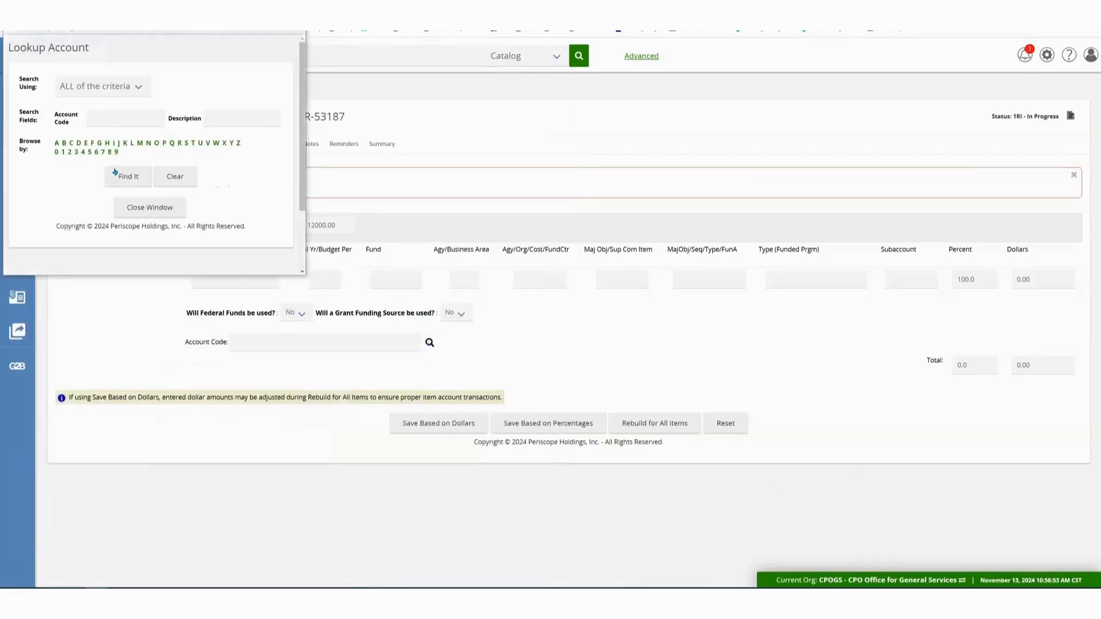
left_click(115, 172)
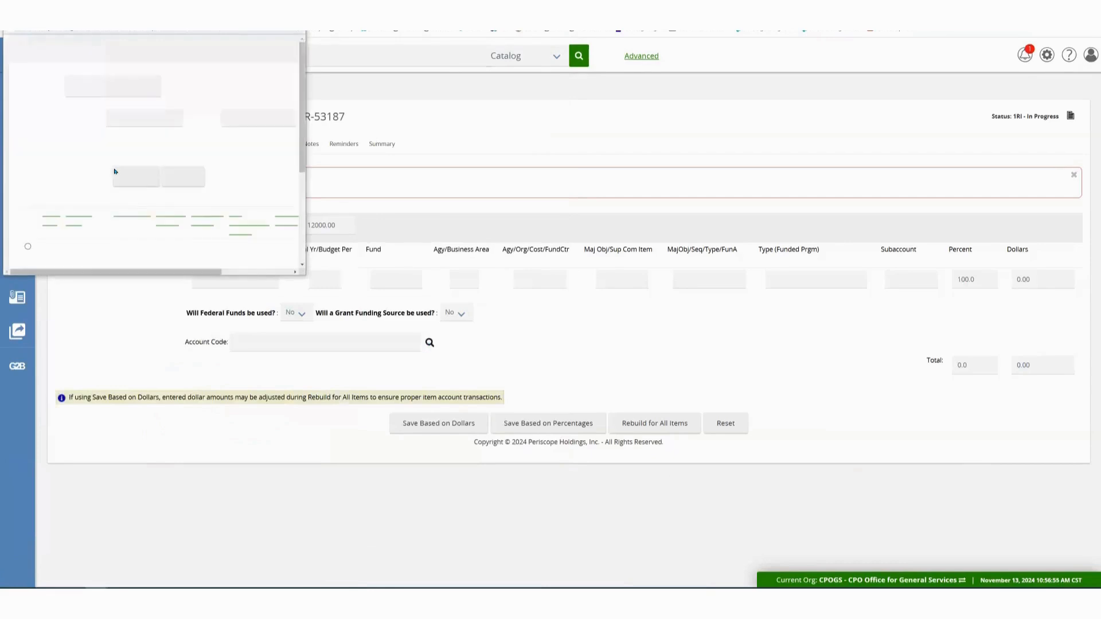
scroll(102, 200, "down", 2)
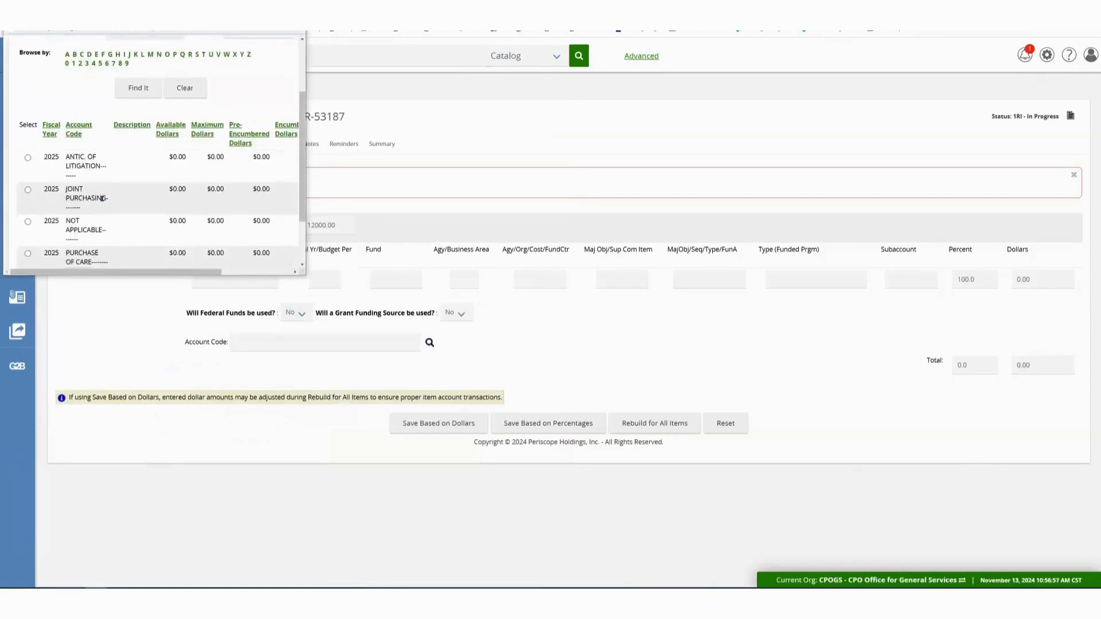
scroll(29, 183, "down", 1)
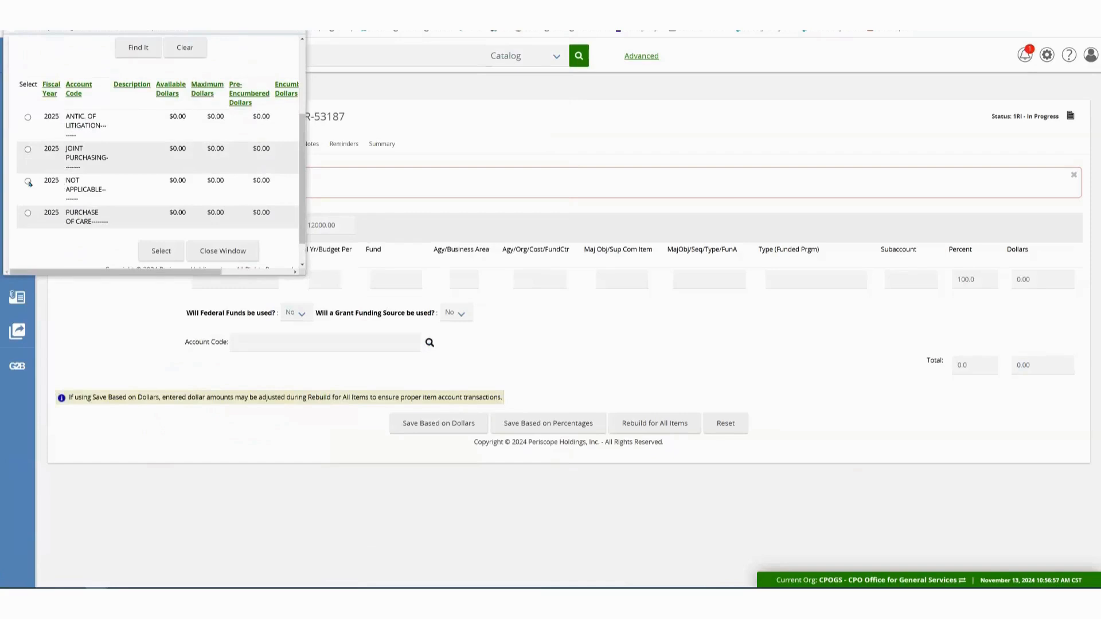
left_click(158, 254)
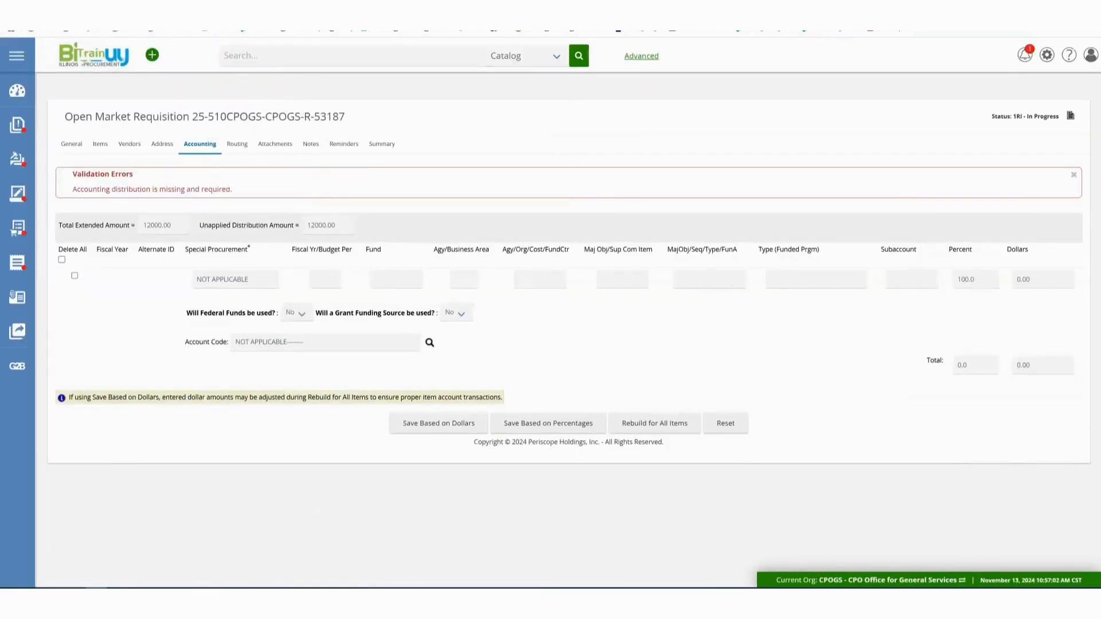
Consult the job aid, save the accounting distribution based on percentages, and rebuild it for all items.
left_click(202, 597)
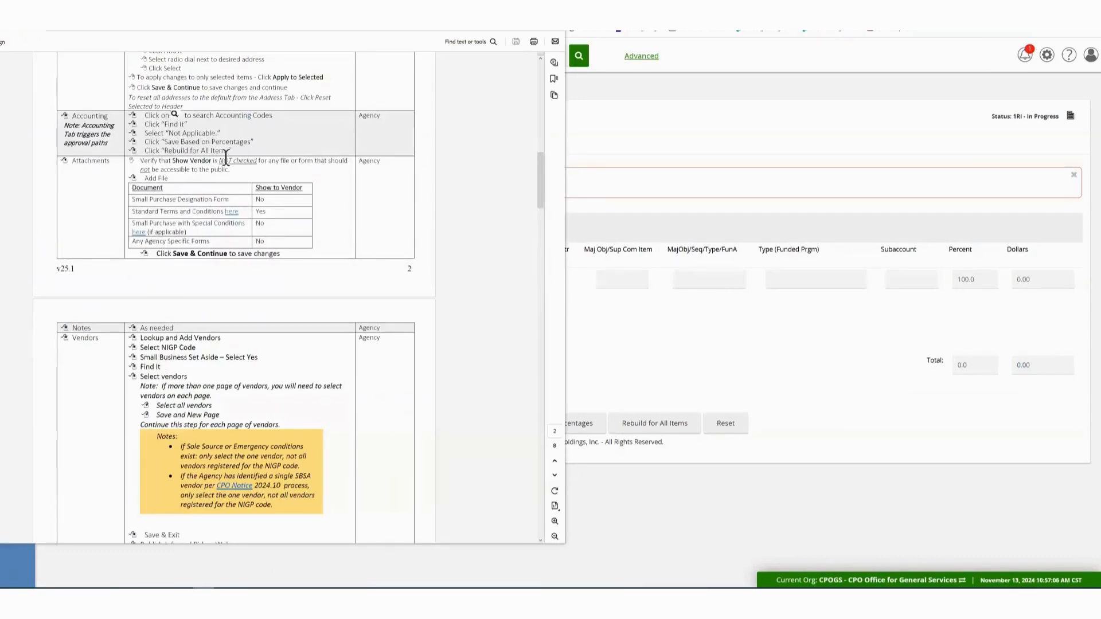
left_click(861, 478)
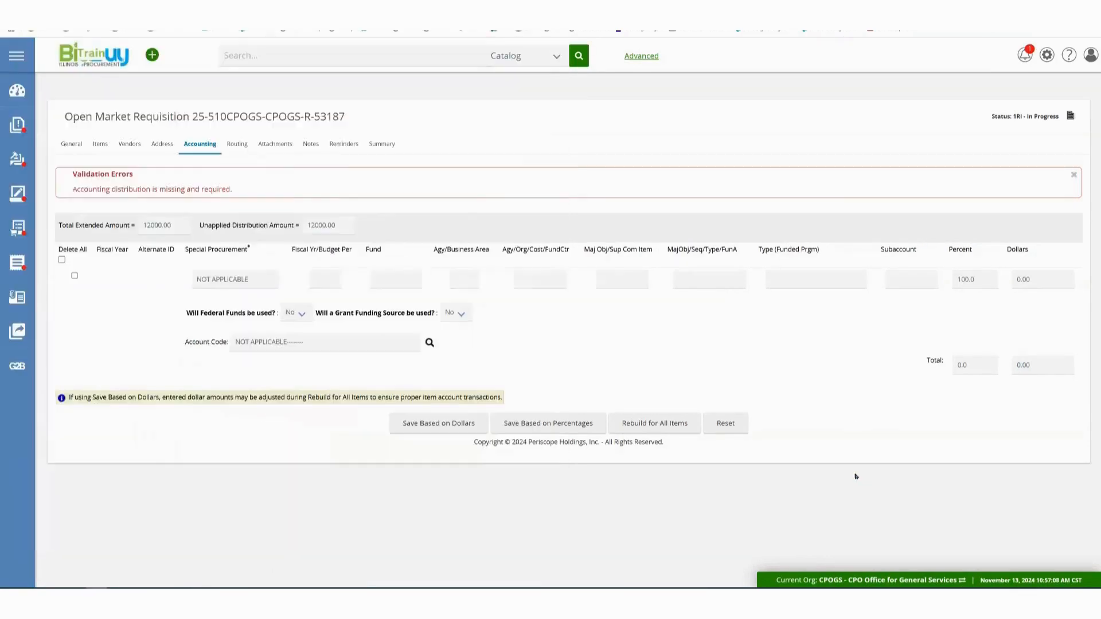
left_click(551, 424)
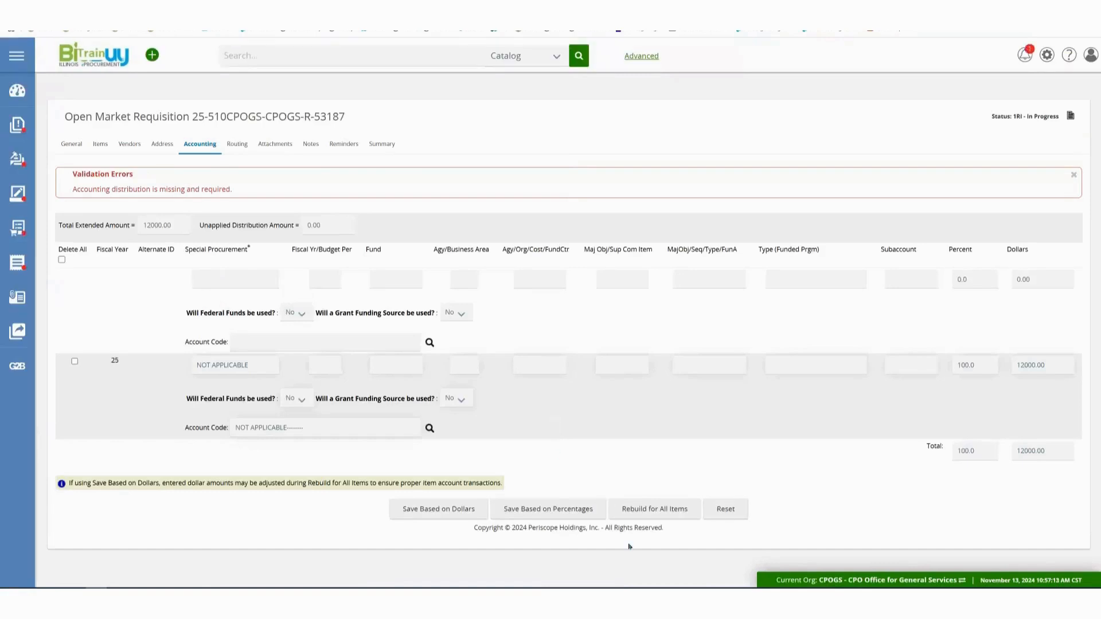
left_click(664, 511)
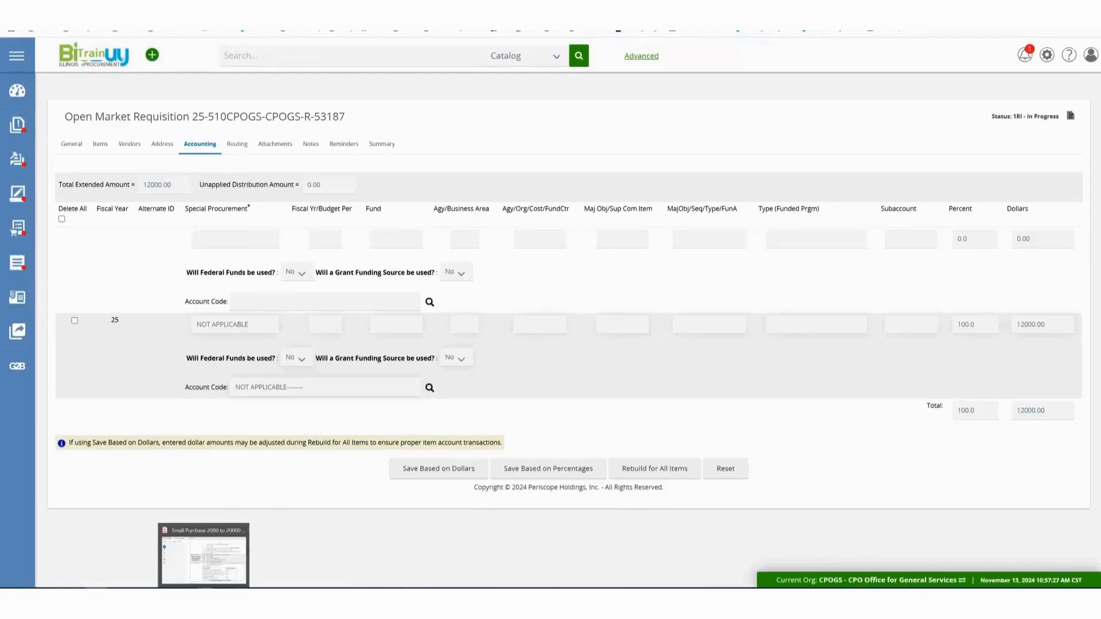
Read the job aid's Attachments, Notes and Vendors sections, and open the requisition's attachments.
left_click(203, 554)
scroll(286, 368, "down", 4)
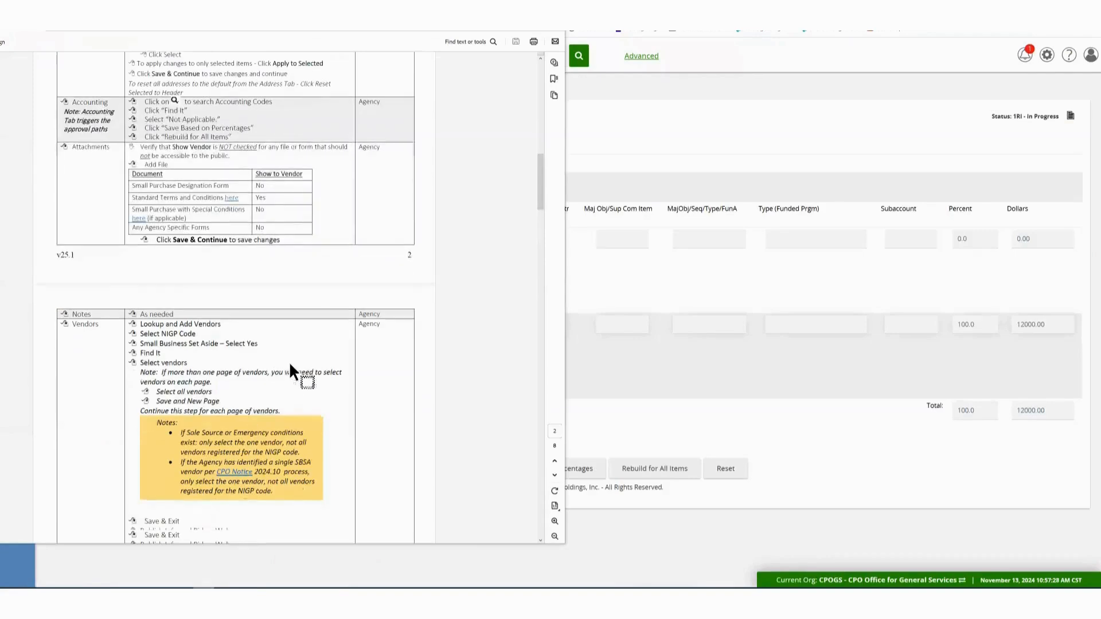
scroll(289, 363, "down", 1)
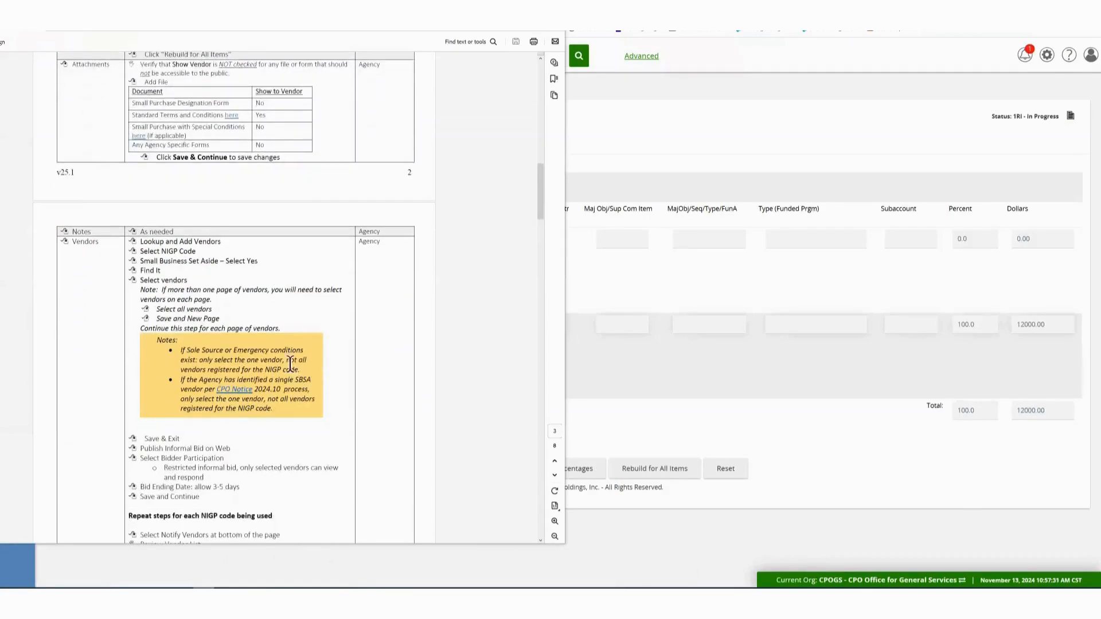
left_click(726, 113)
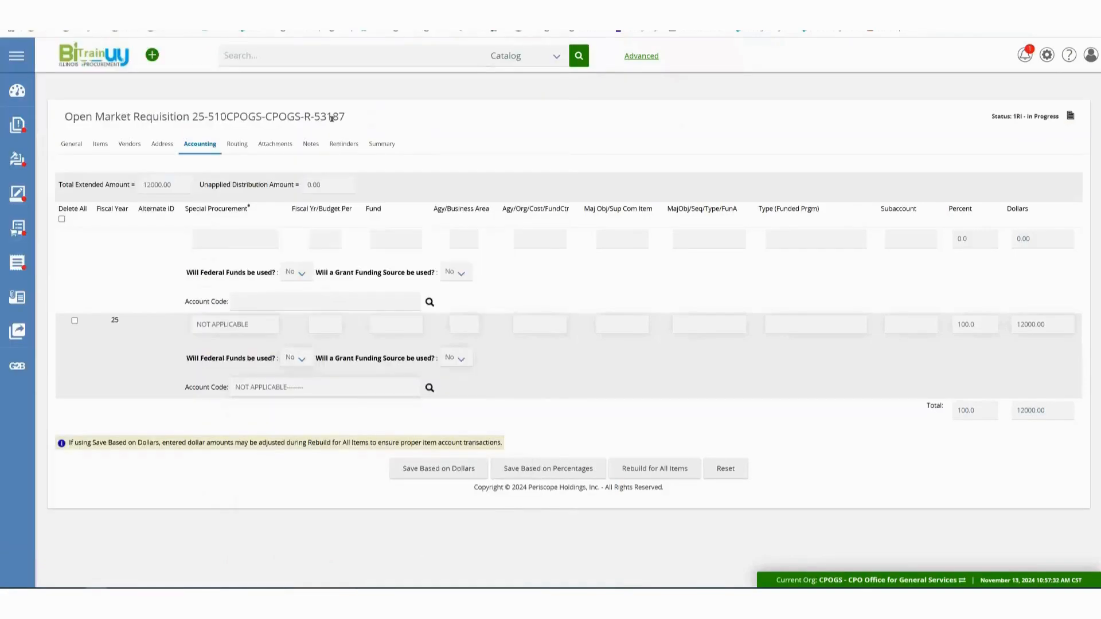
left_click(270, 143)
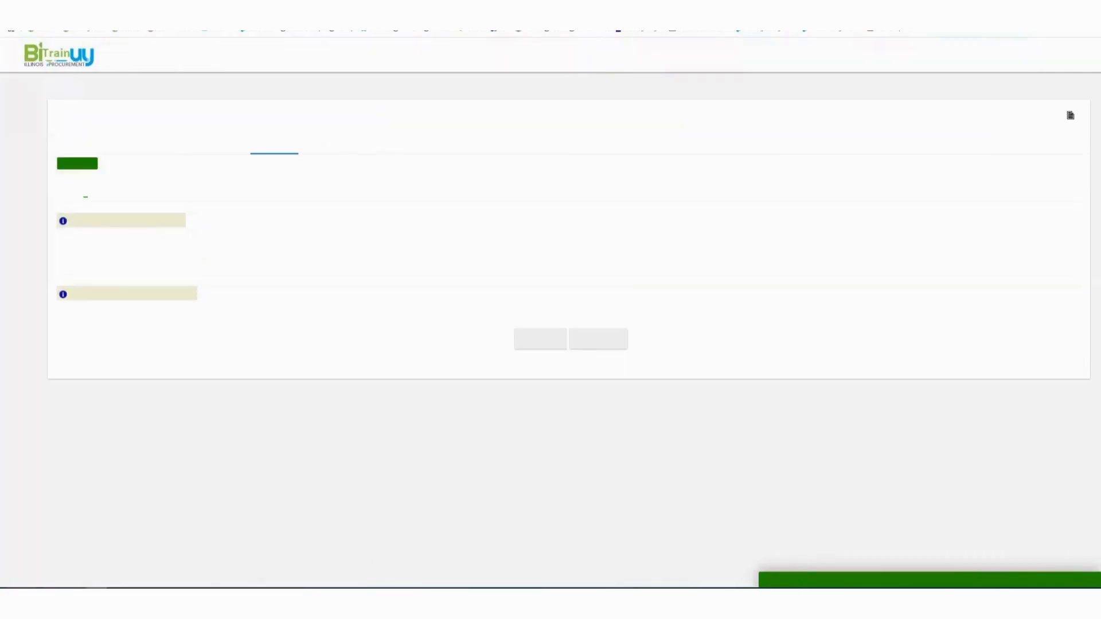
mouse_move(204, 599)
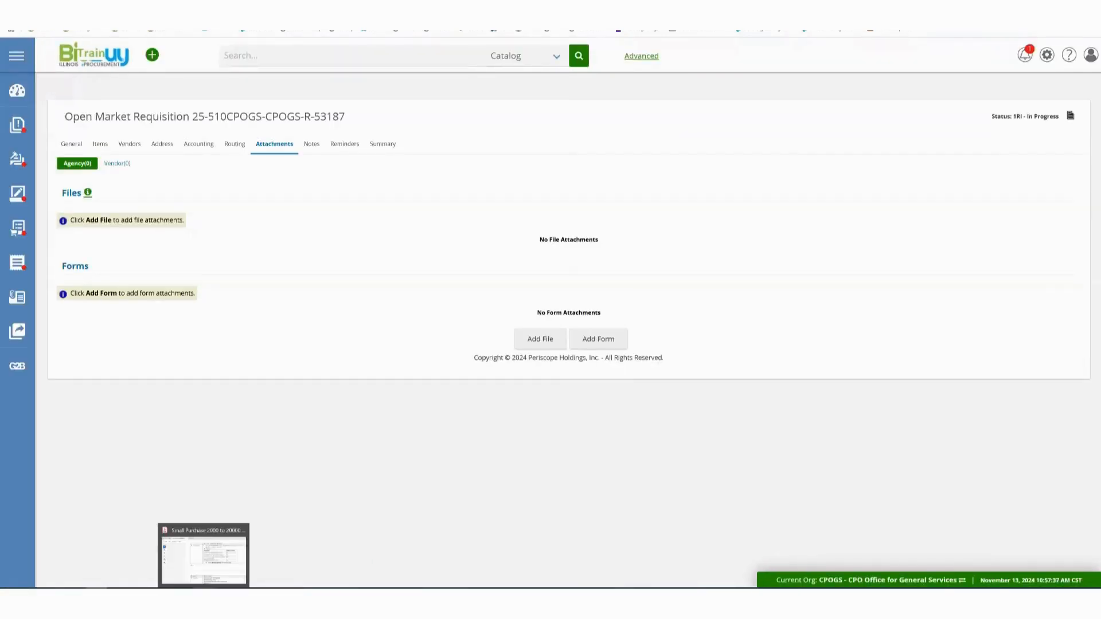
left_click(203, 555)
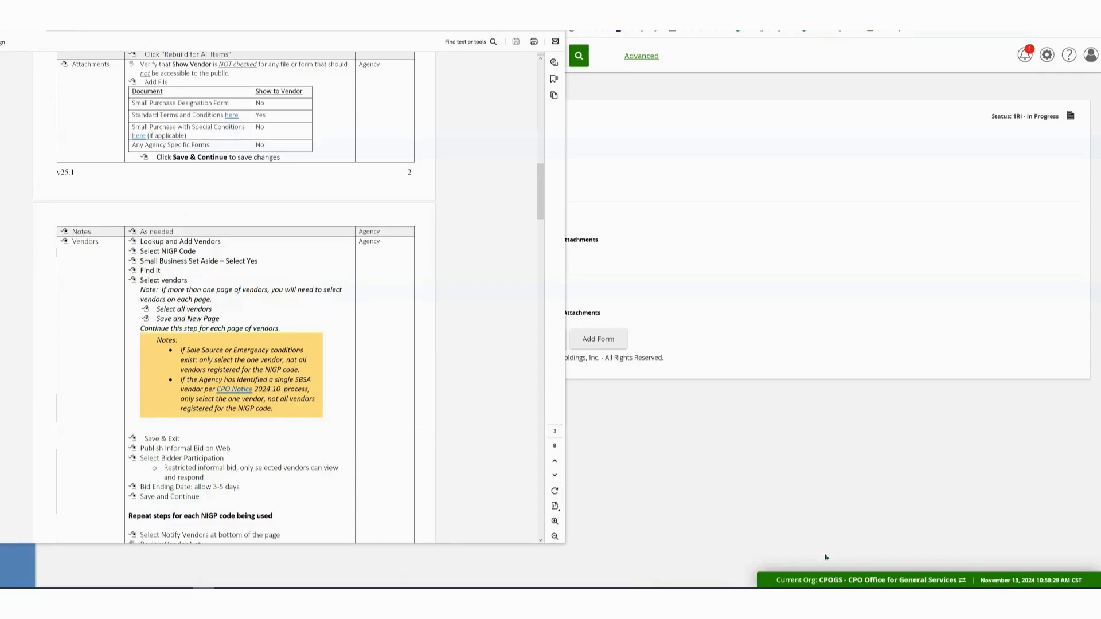
left_click(726, 358)
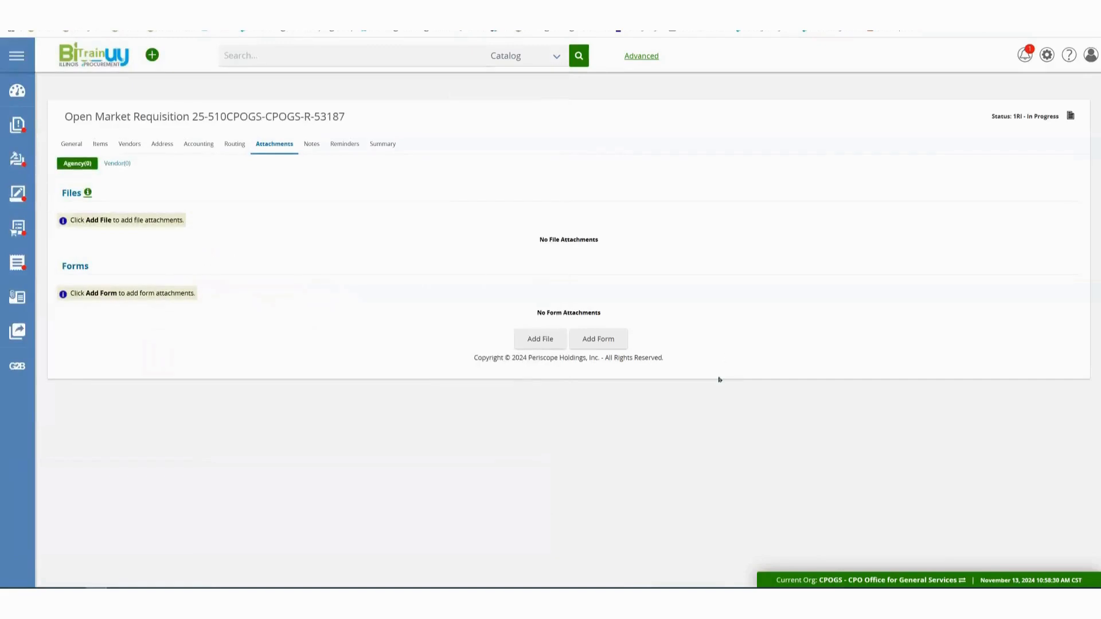
Add a file attachment, choosing Small Purchase Designation Form.docx from the BidBuy Training Documents - Examples to attach folder in BidBuy Monthly Training.
left_click(533, 342)
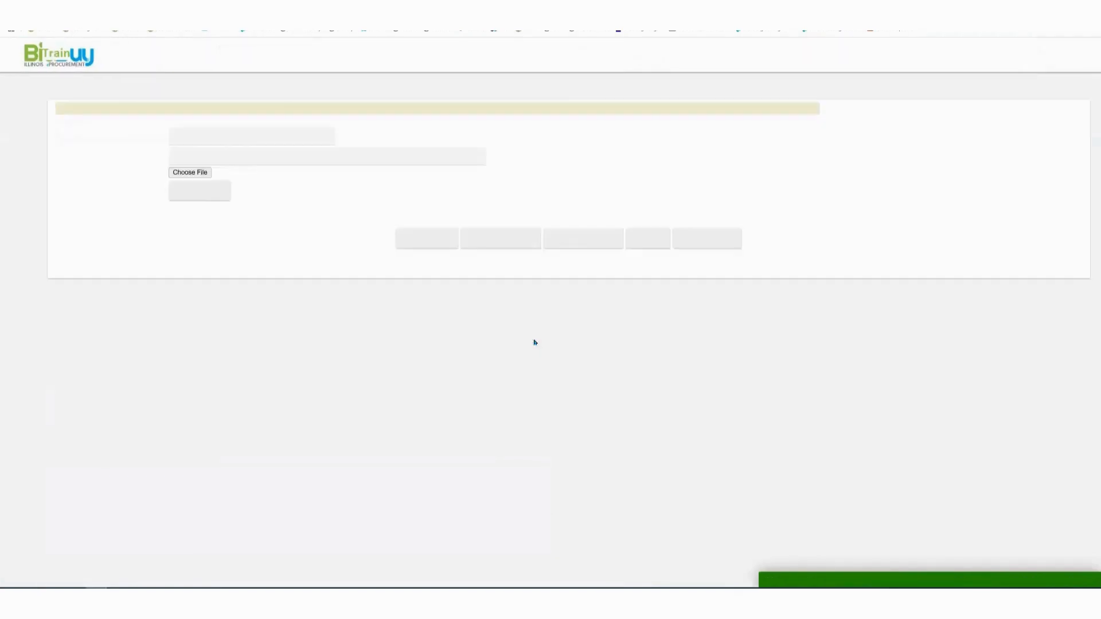
left_click(205, 177)
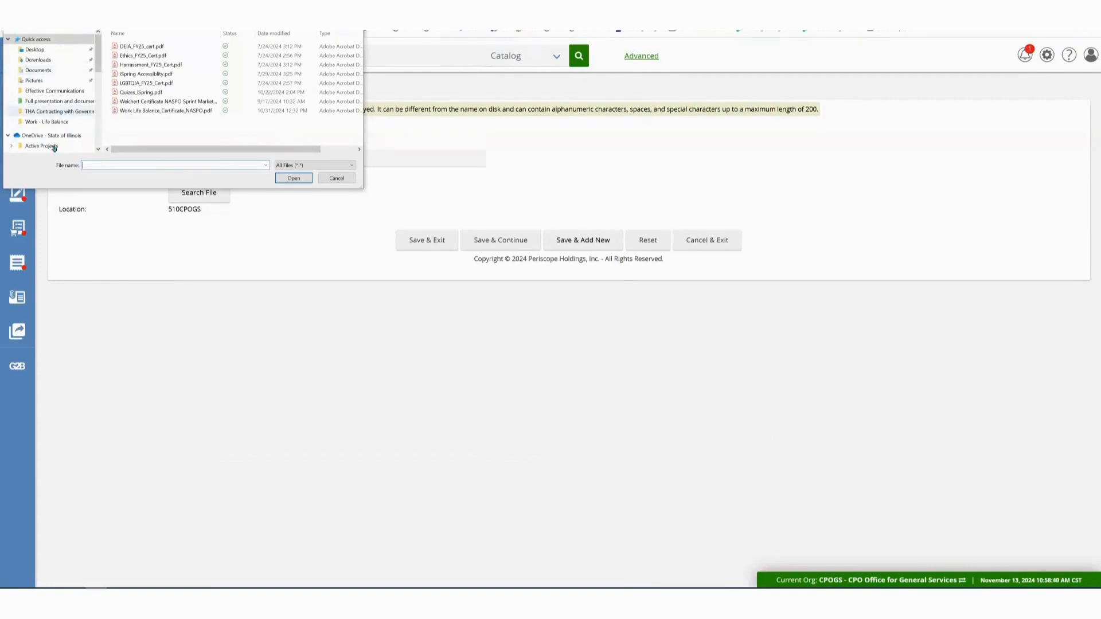
scroll(46, 141, "down", 3)
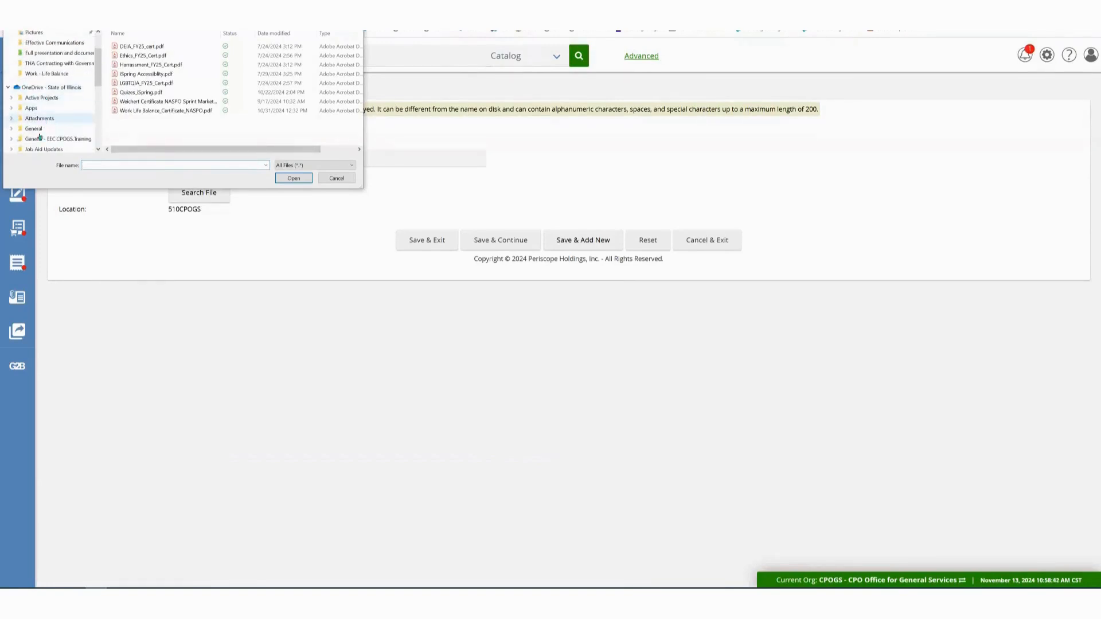
left_click(40, 137)
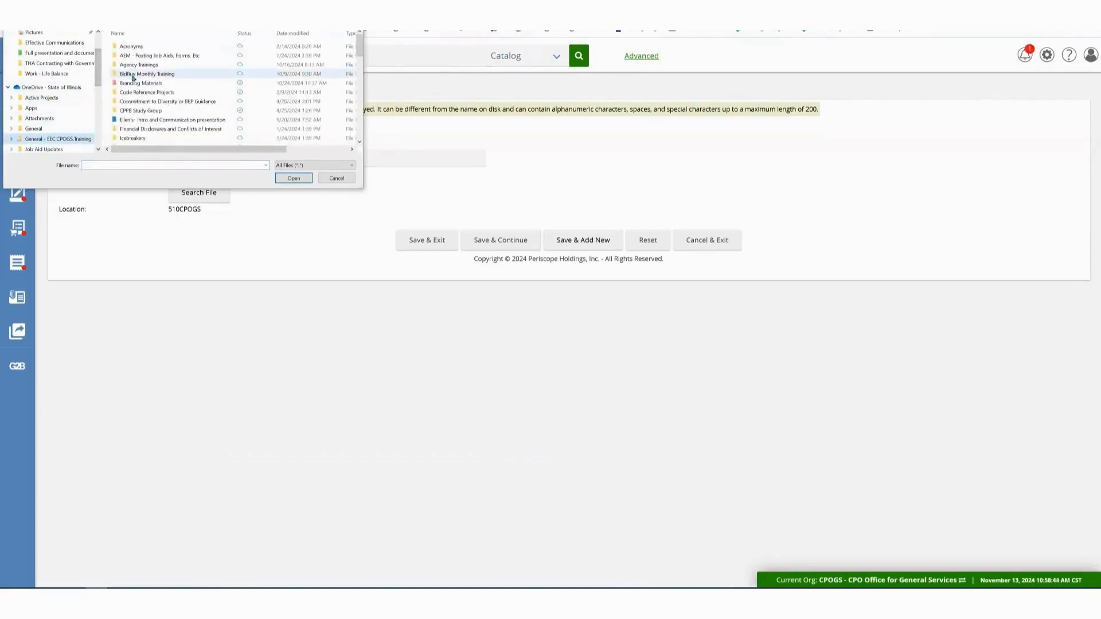
double_click(133, 76)
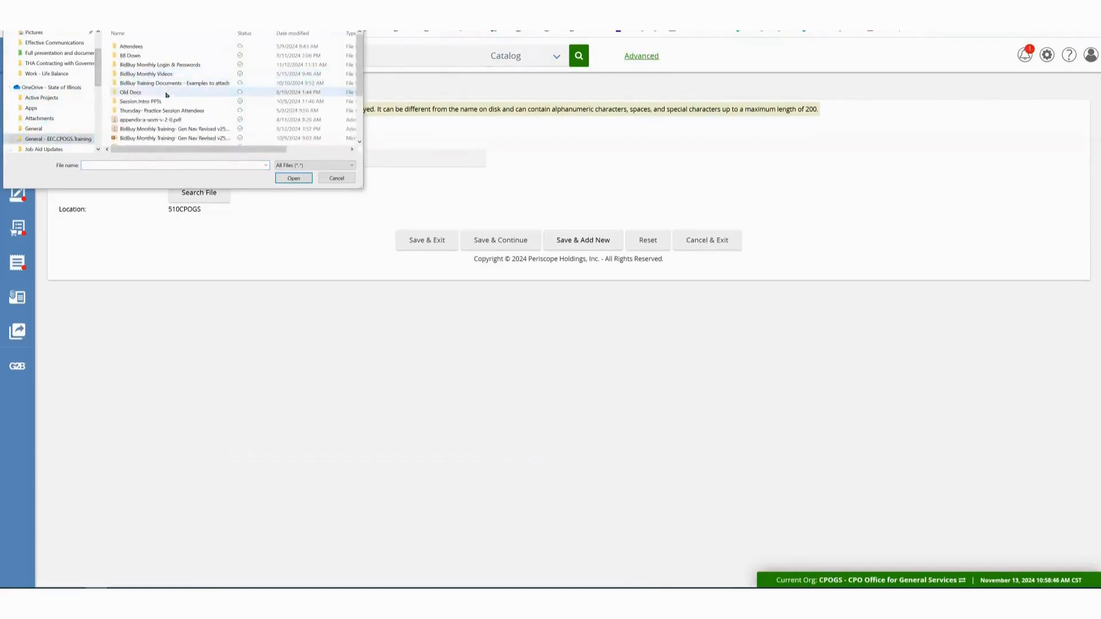
double_click(158, 84)
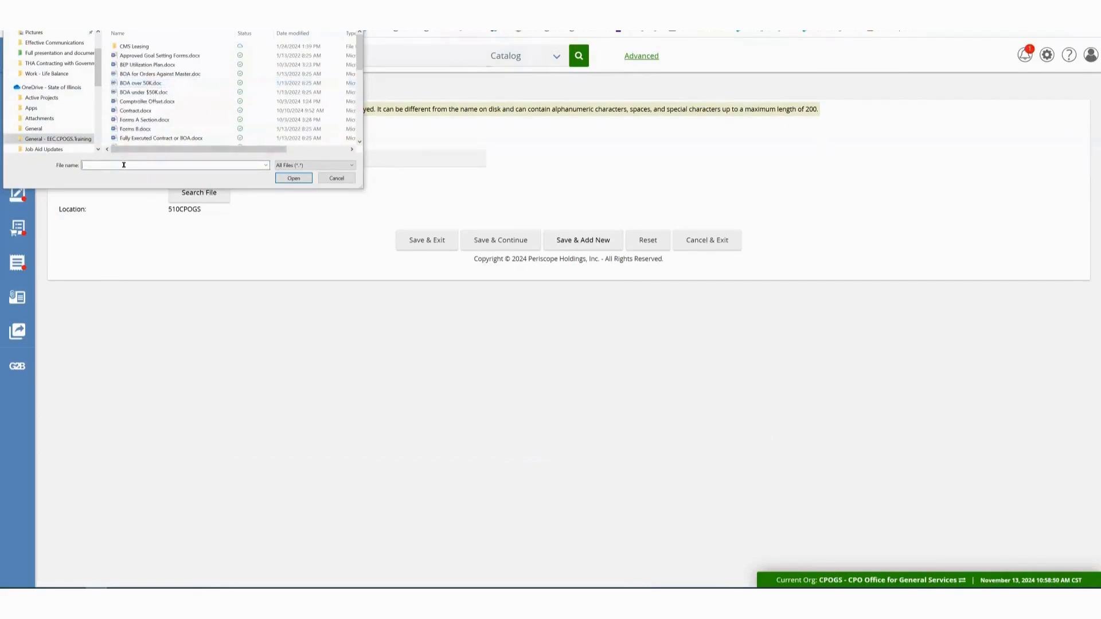
type("s")
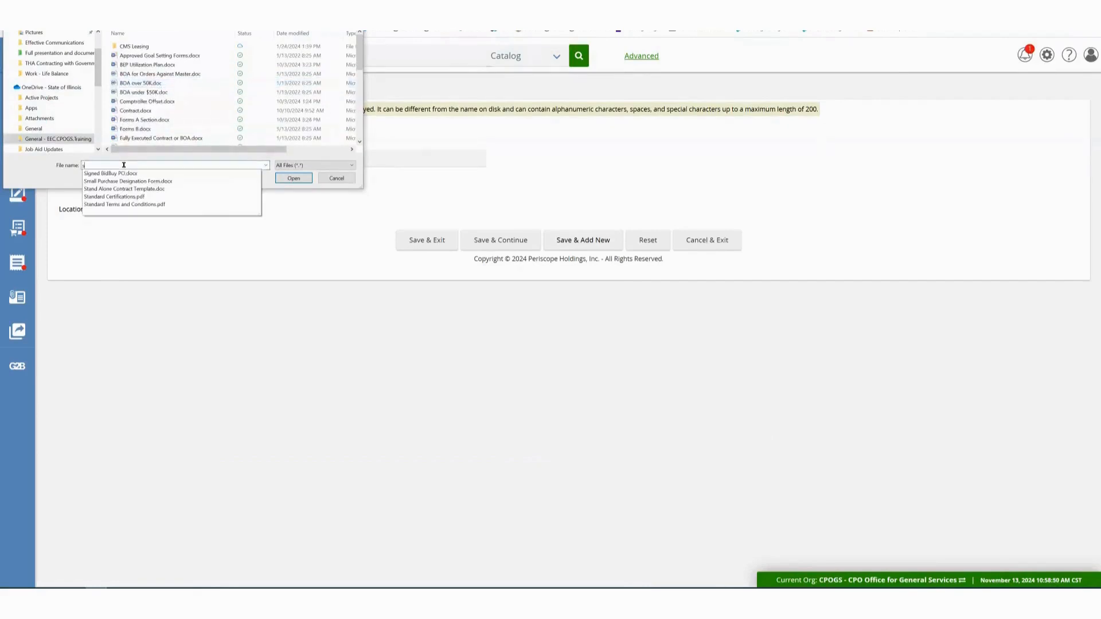
left_click(148, 182)
left_click(293, 178)
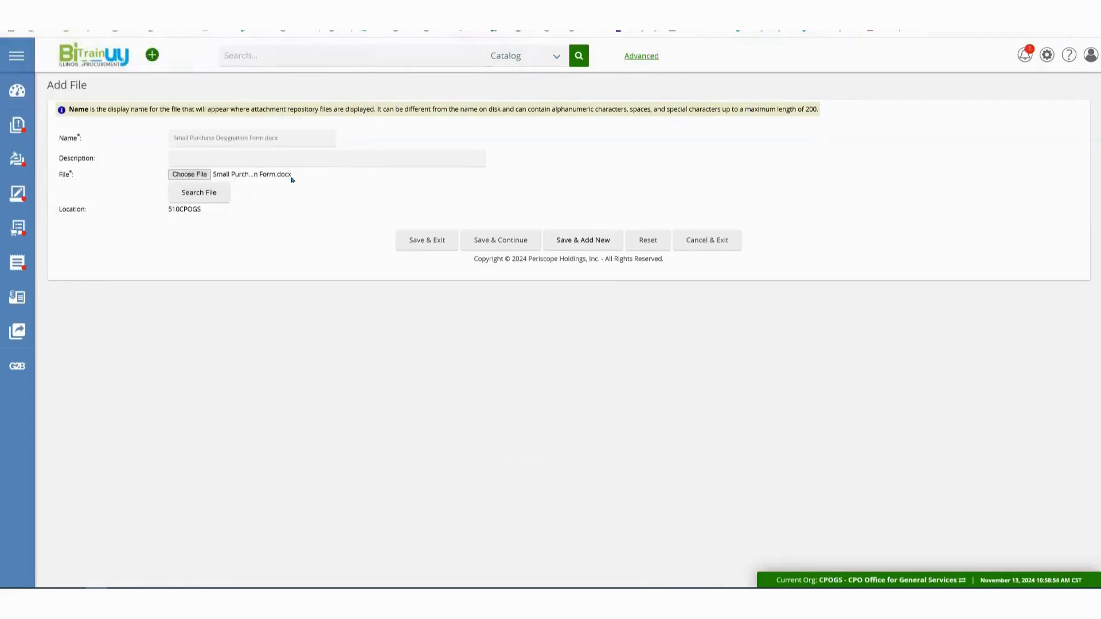
Describe the attachment as Small Purchase Designation Form, save it, and start adding another file.
left_click(216, 158)
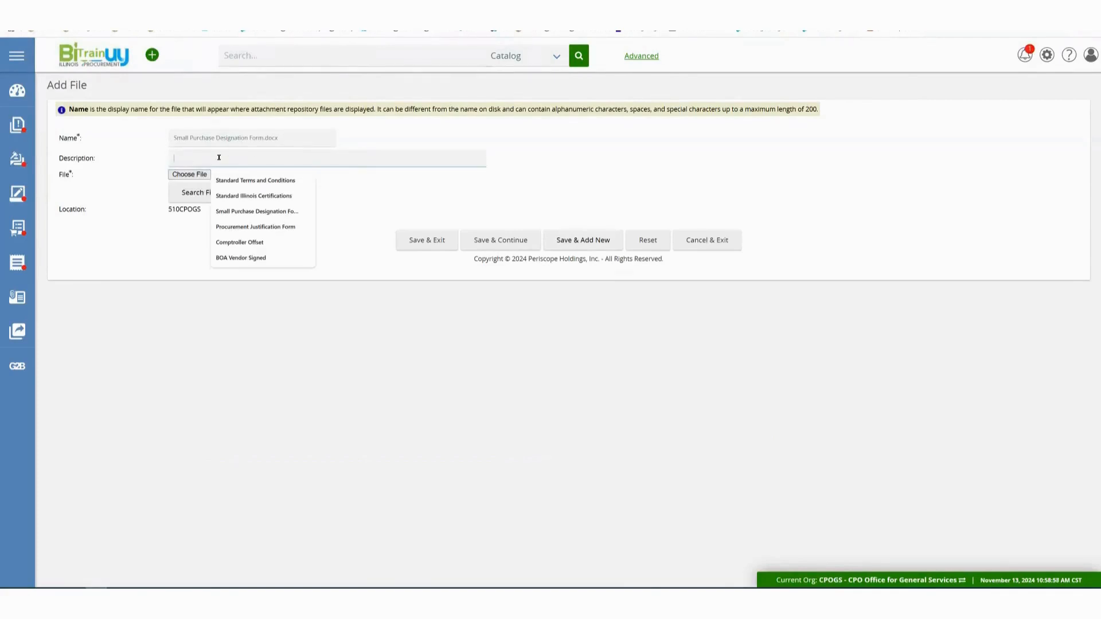
type("Small")
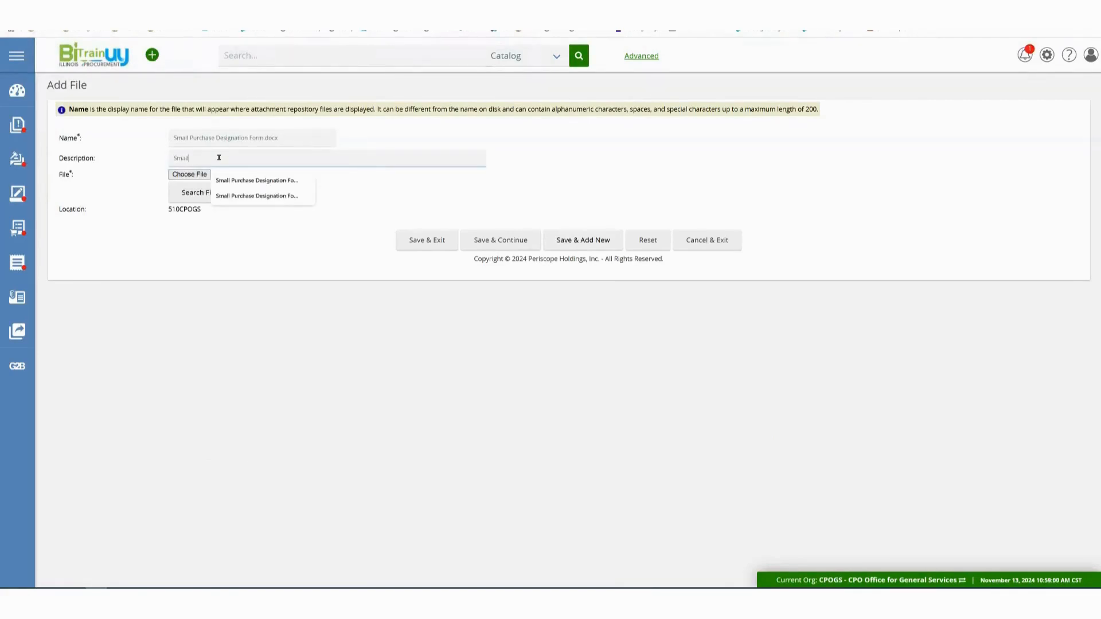
type(" Purchase Designation Form")
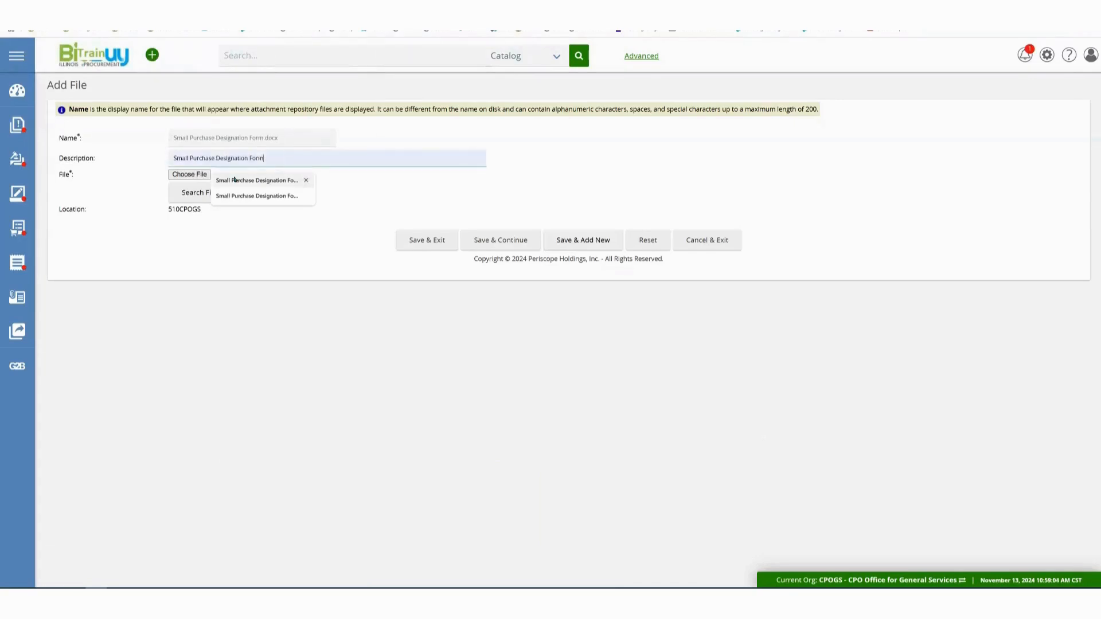
left_click(235, 180)
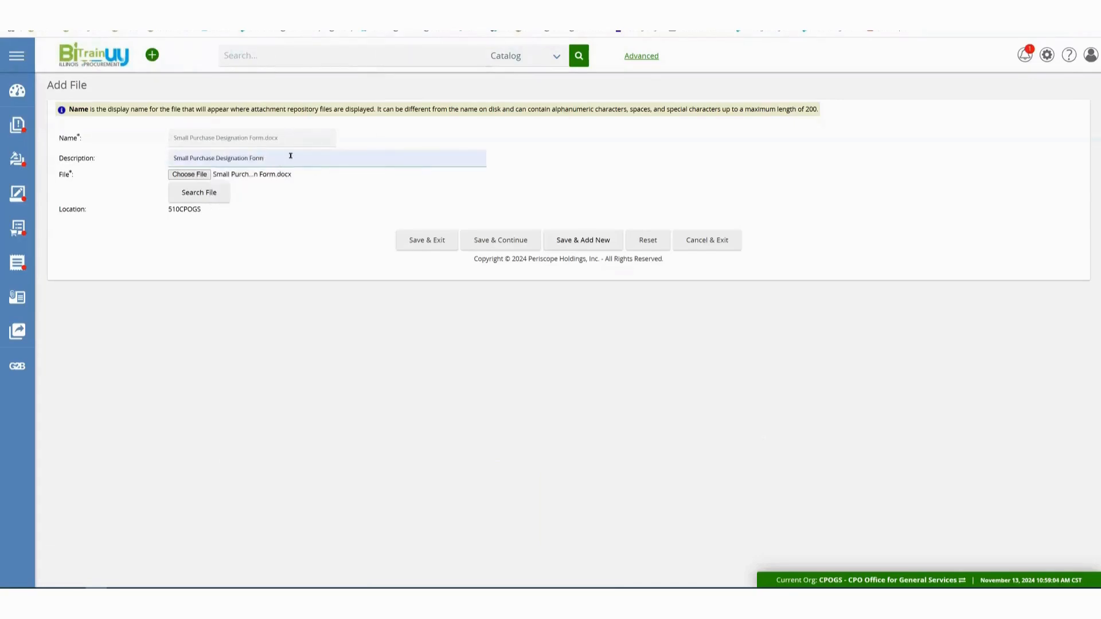
left_click(379, 178)
left_click(585, 243)
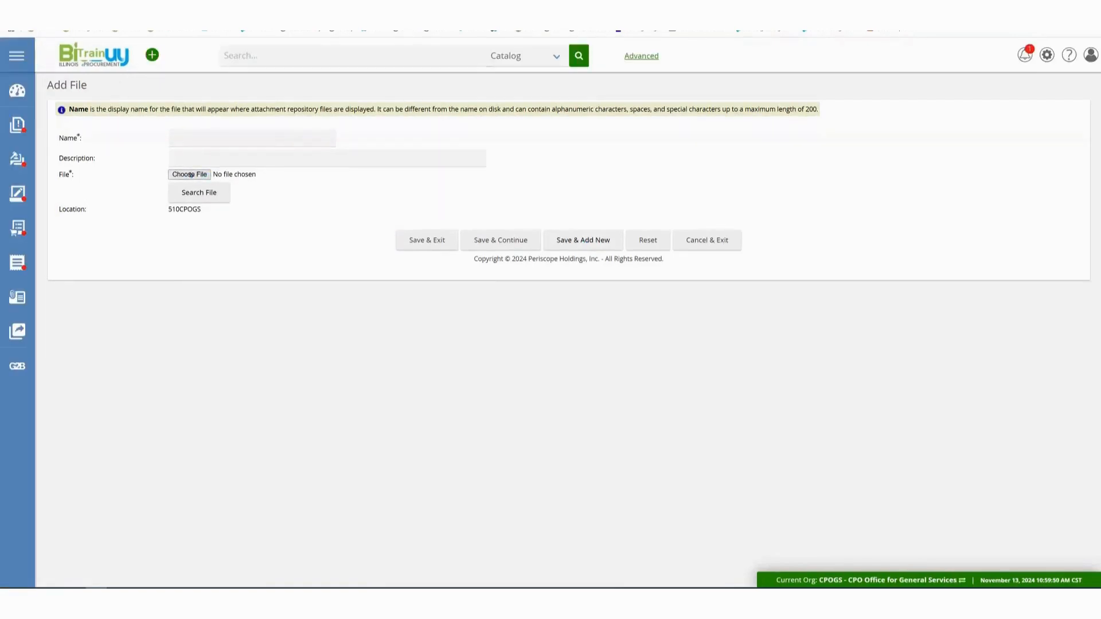
Attach Standard Terms and Conditions.pdf to the requisition, describe it as Standard Terms and Conditions, and save and exit the file form.
left_click(189, 174)
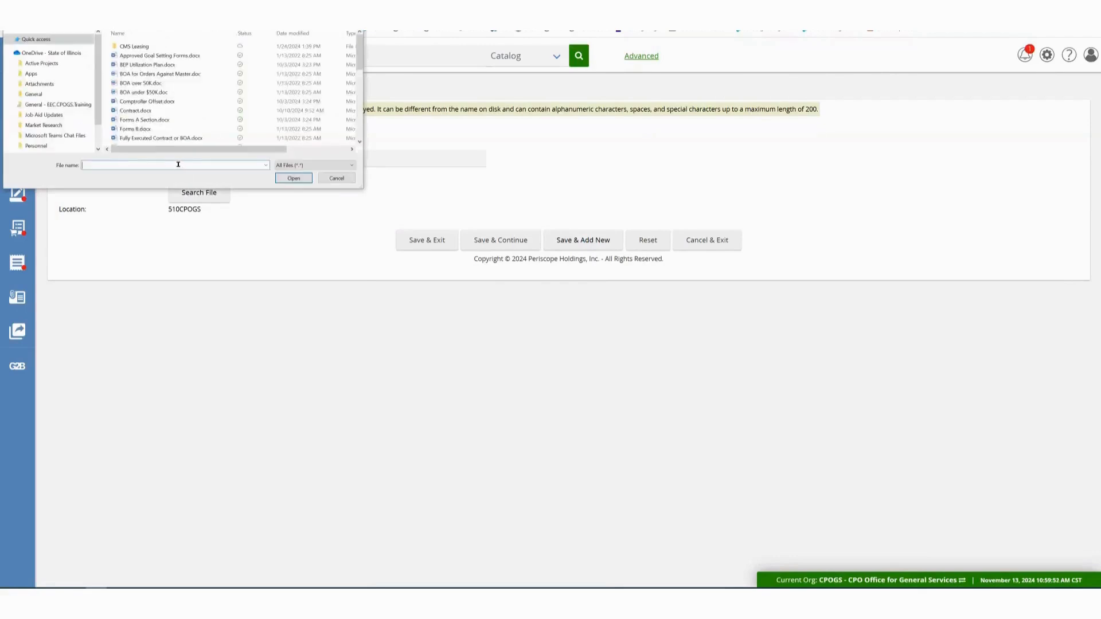
type("st")
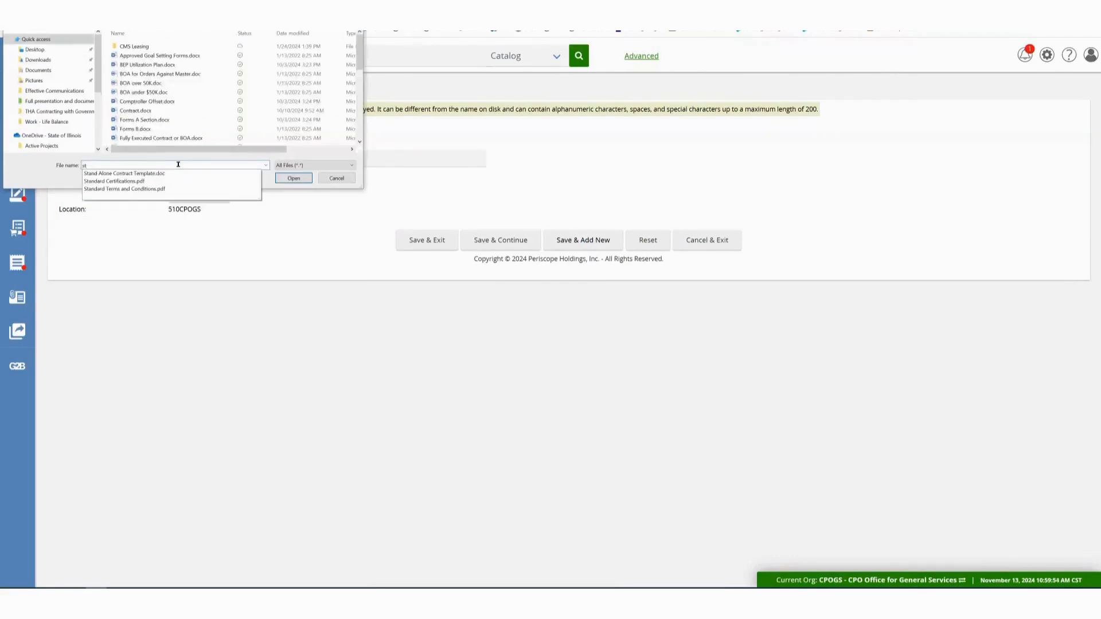
left_click(150, 188)
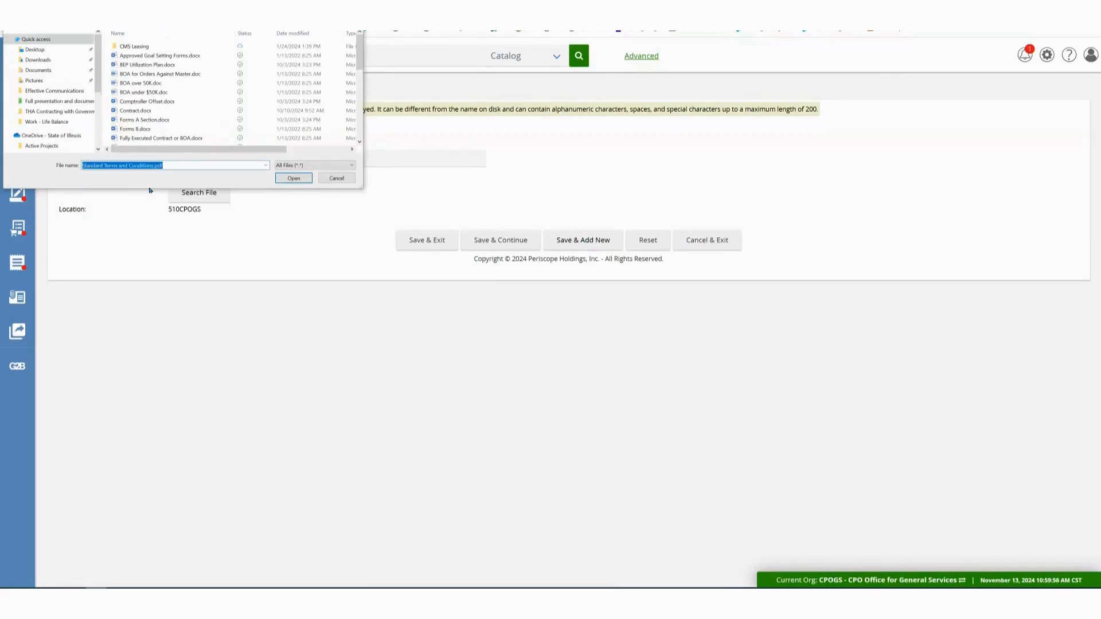
left_click(293, 178)
left_click(244, 154)
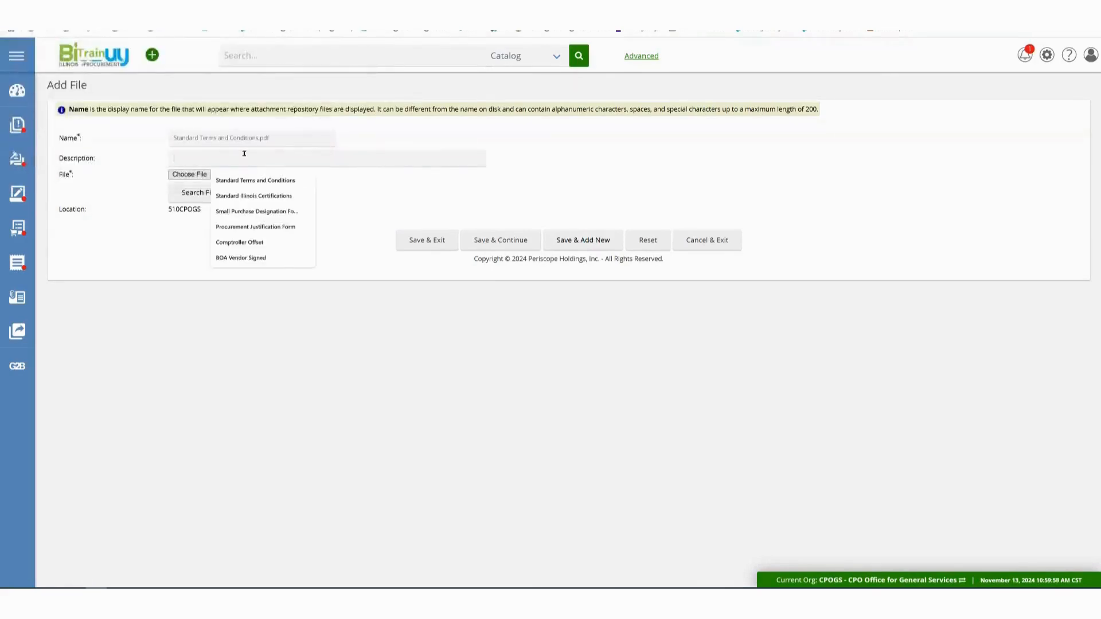
type("st")
left_click(256, 178)
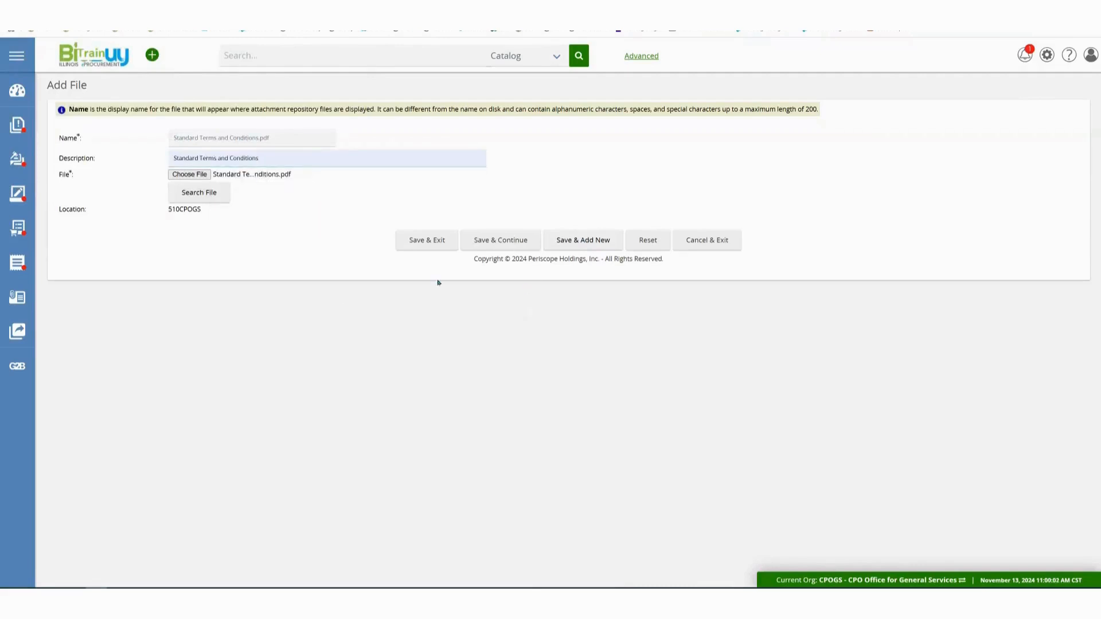
left_click(433, 243)
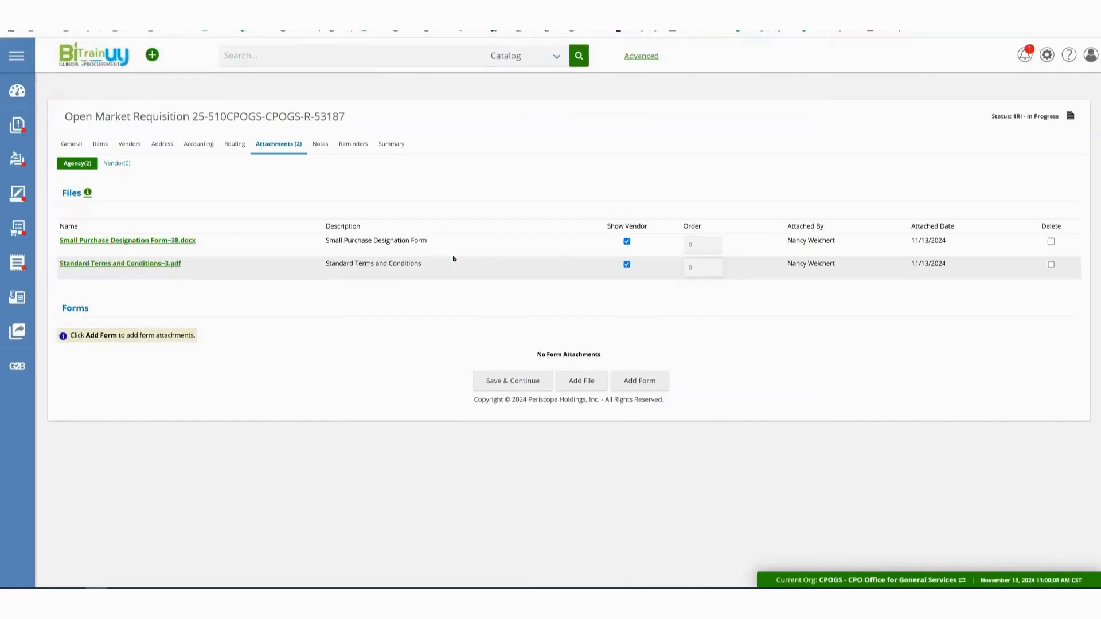
Turn off Show Vendor for the Small Purchase Designation Form and save the attachment settings.
left_click(626, 241)
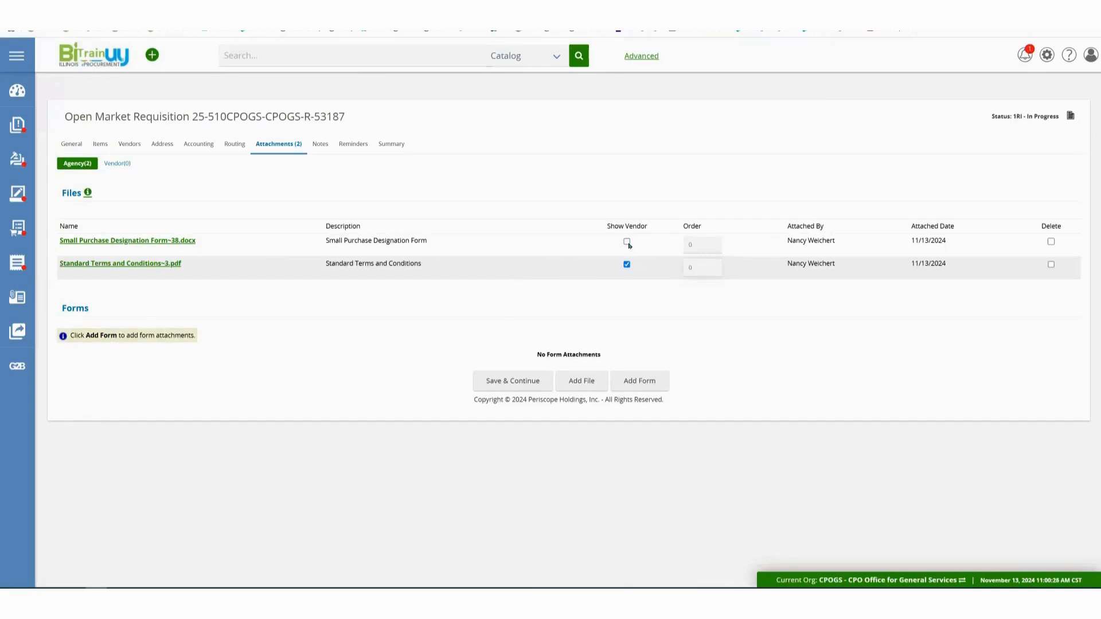
left_click(503, 382)
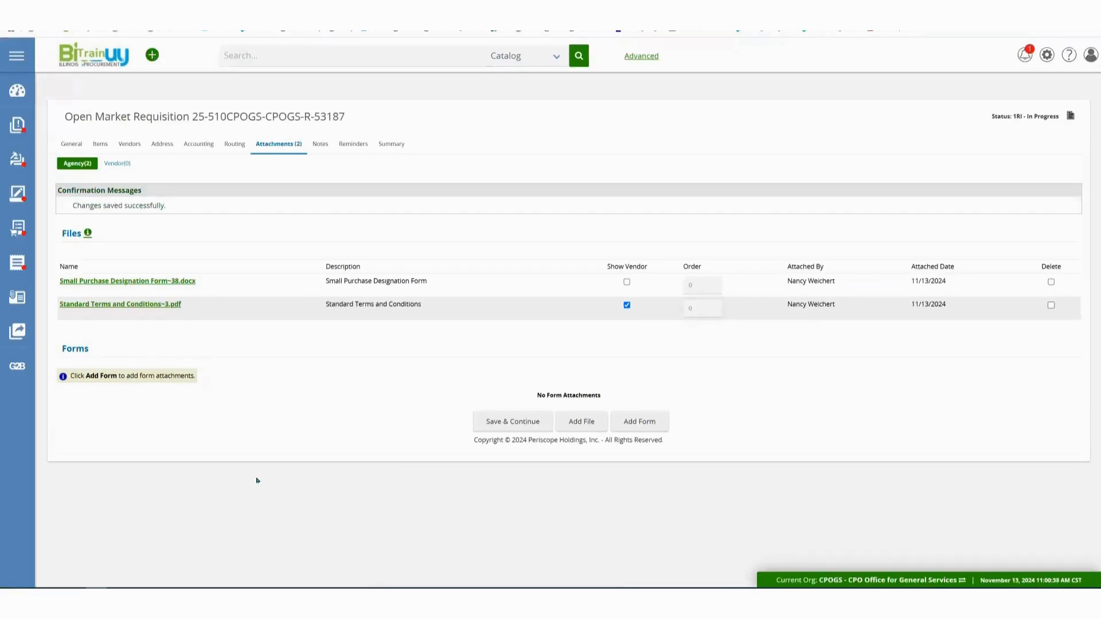
Read the job aid's Notes and Vendors sections and check the requisition's notes page.
left_click(204, 600)
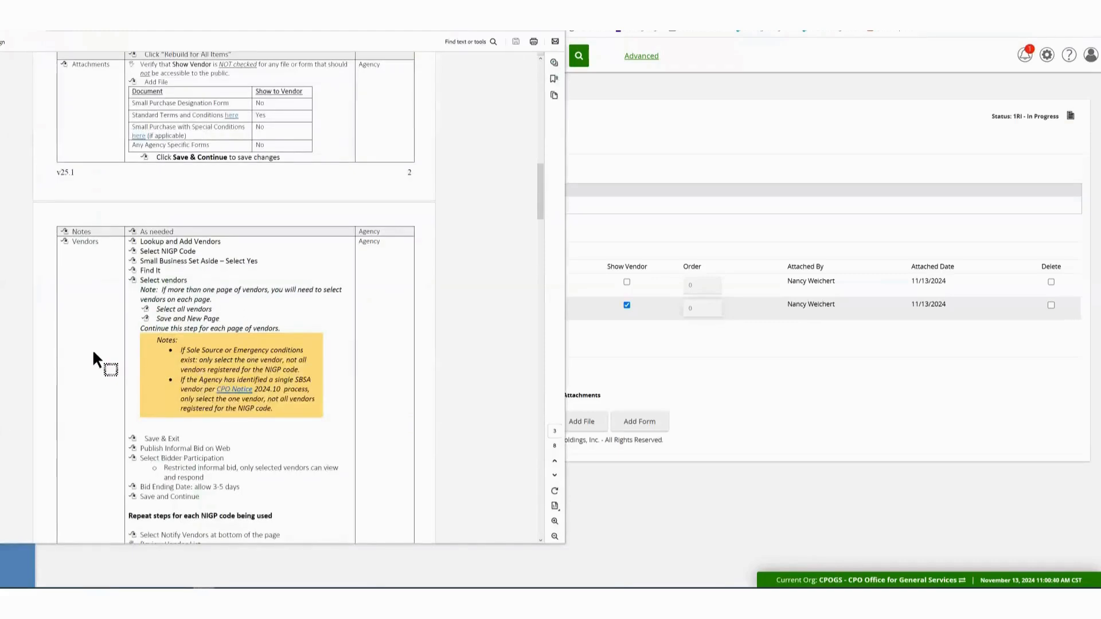
scroll(94, 353, "down", 3)
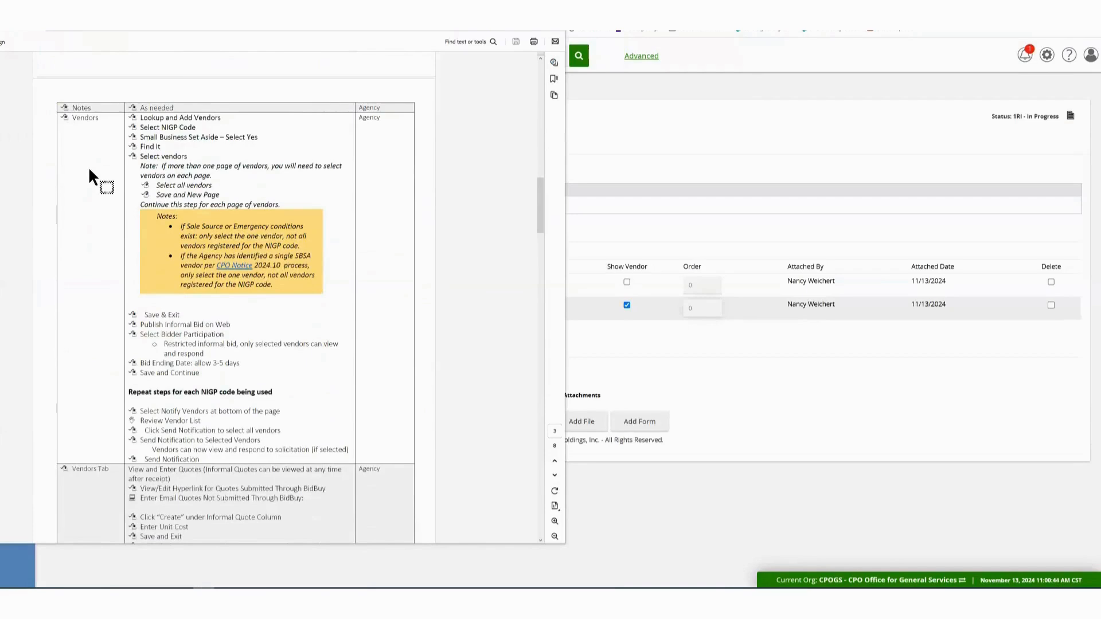
left_click(828, 387)
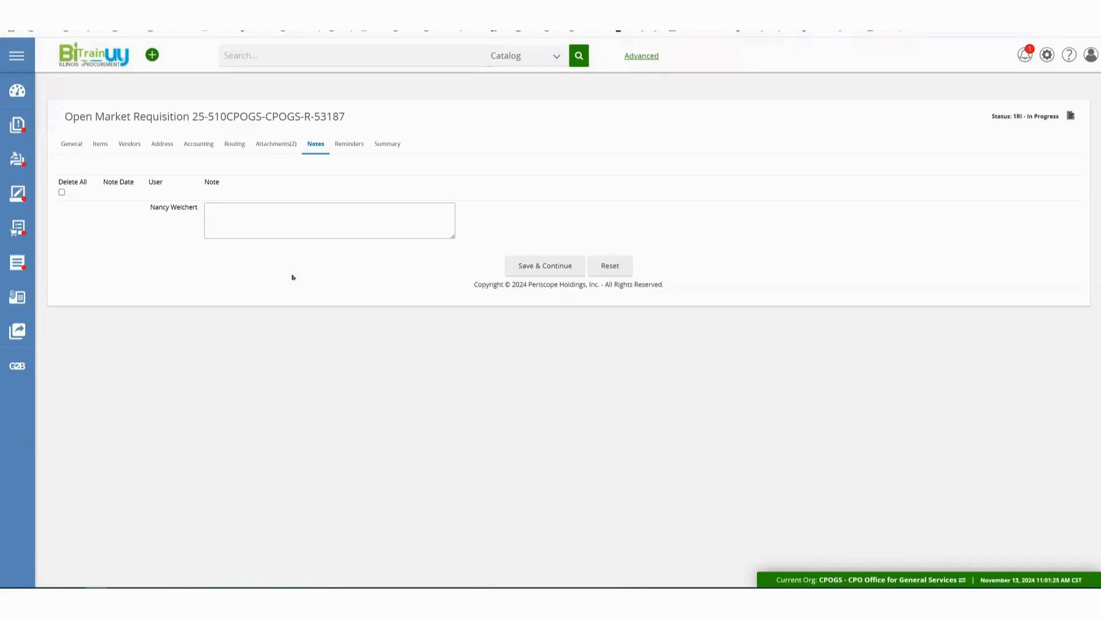
left_click(205, 597)
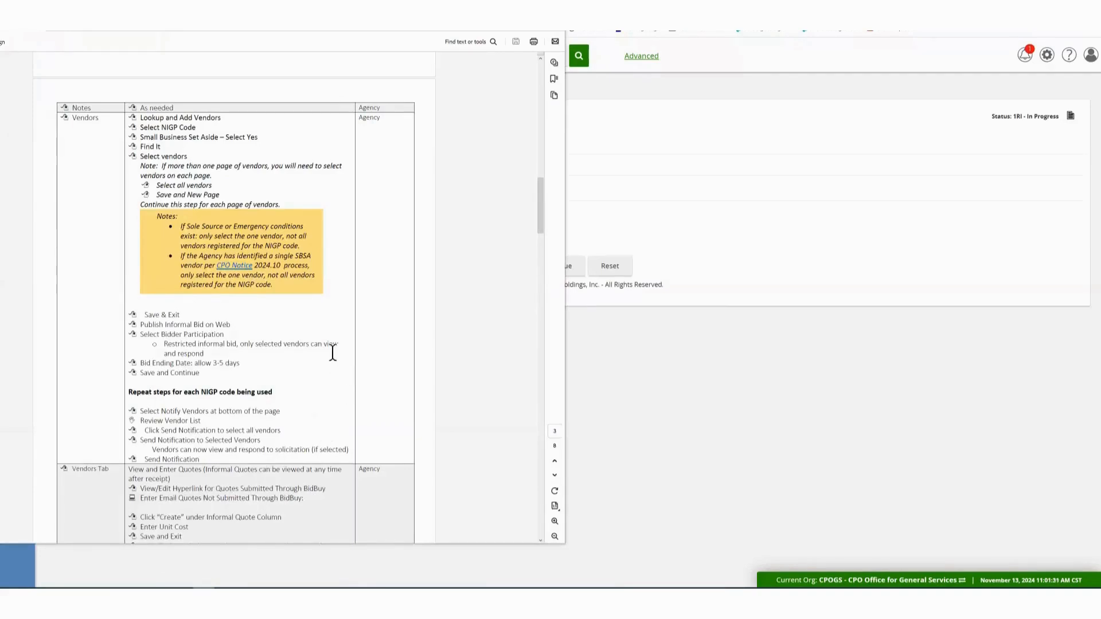
left_click(678, 352)
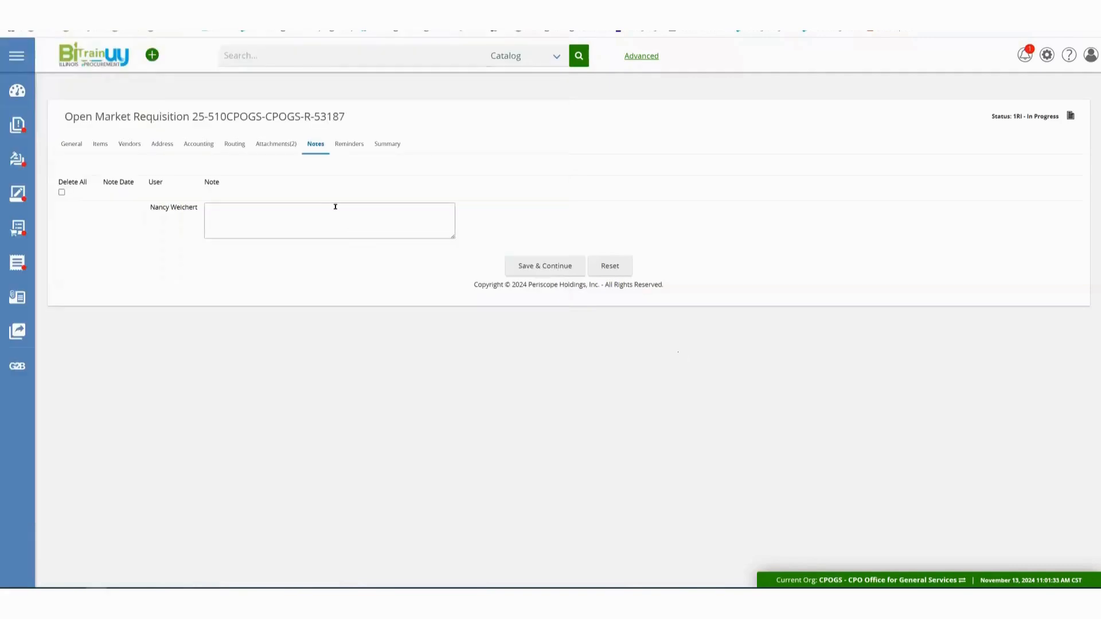
Open the vendor lookup from the requisition's vendors, clear its prefilled search fields, and check the job aid's vendor instructions.
left_click(135, 145)
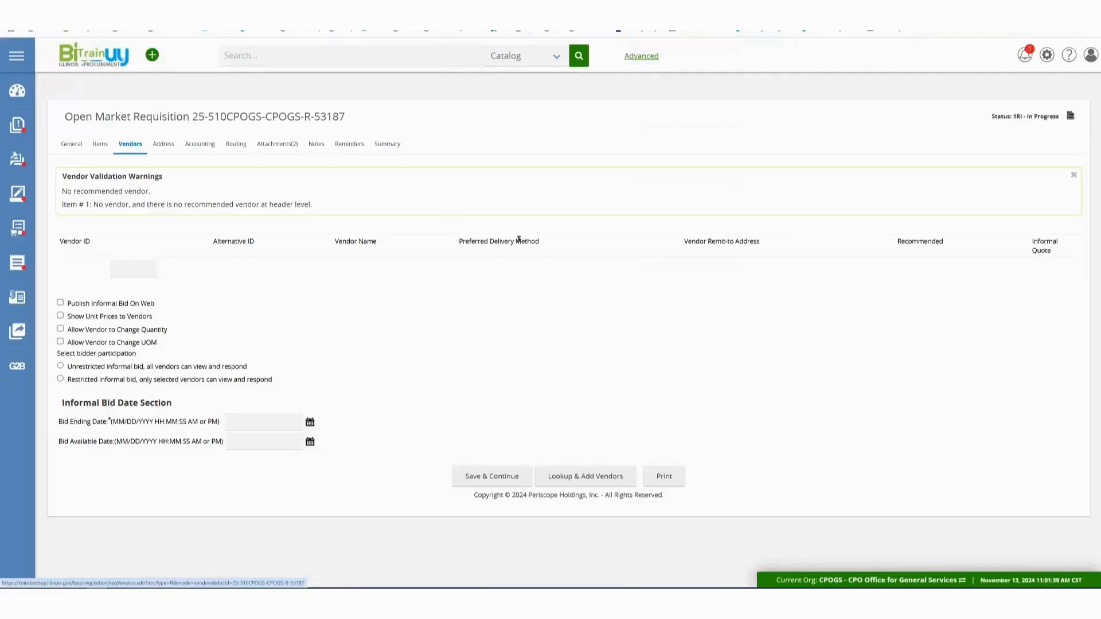
left_click(583, 484)
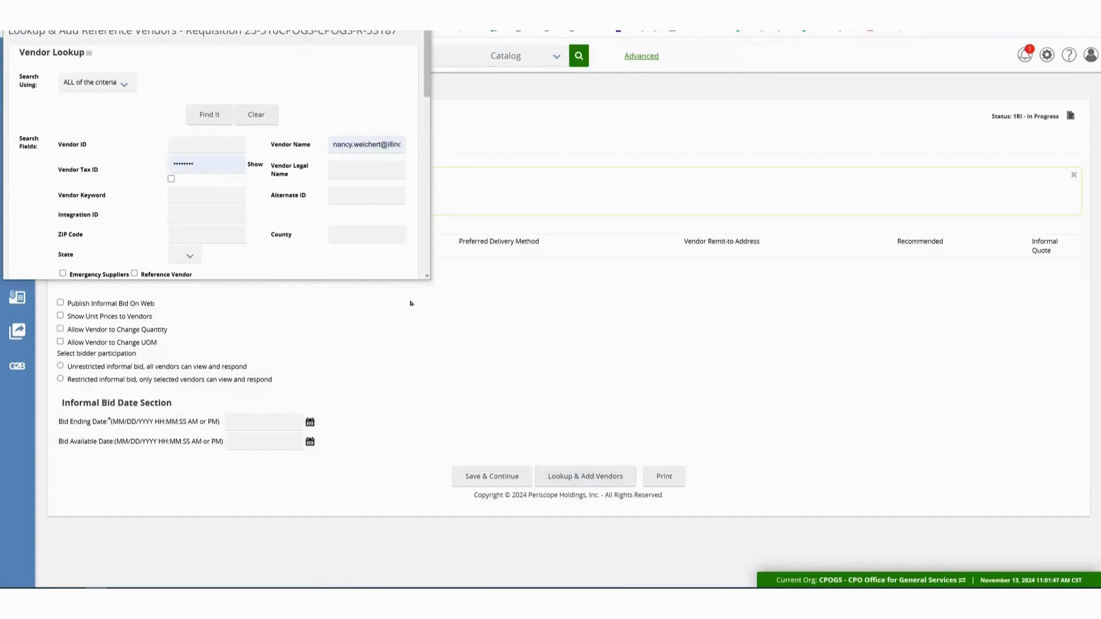
left_click_drag(403, 280, 473, 404)
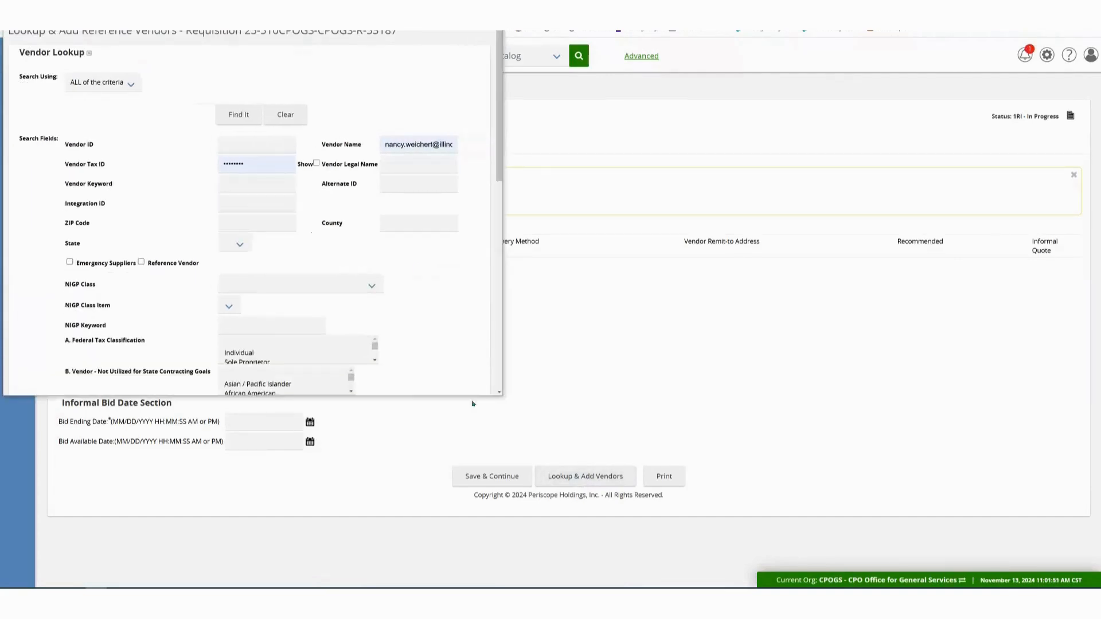
left_click(287, 115)
mouse_move(203, 598)
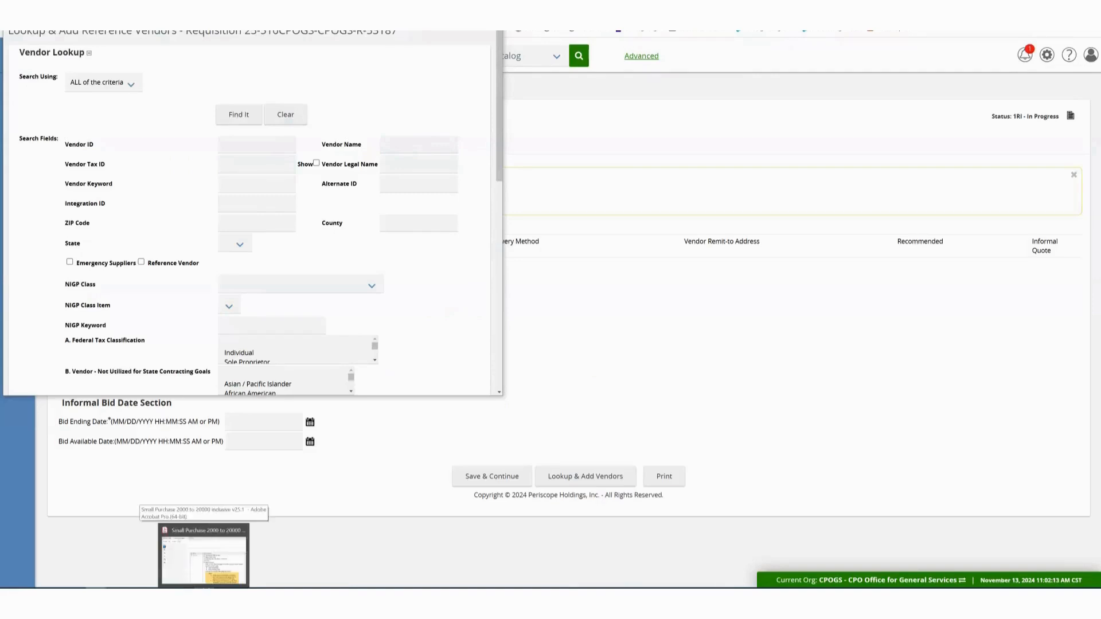
left_click(203, 555)
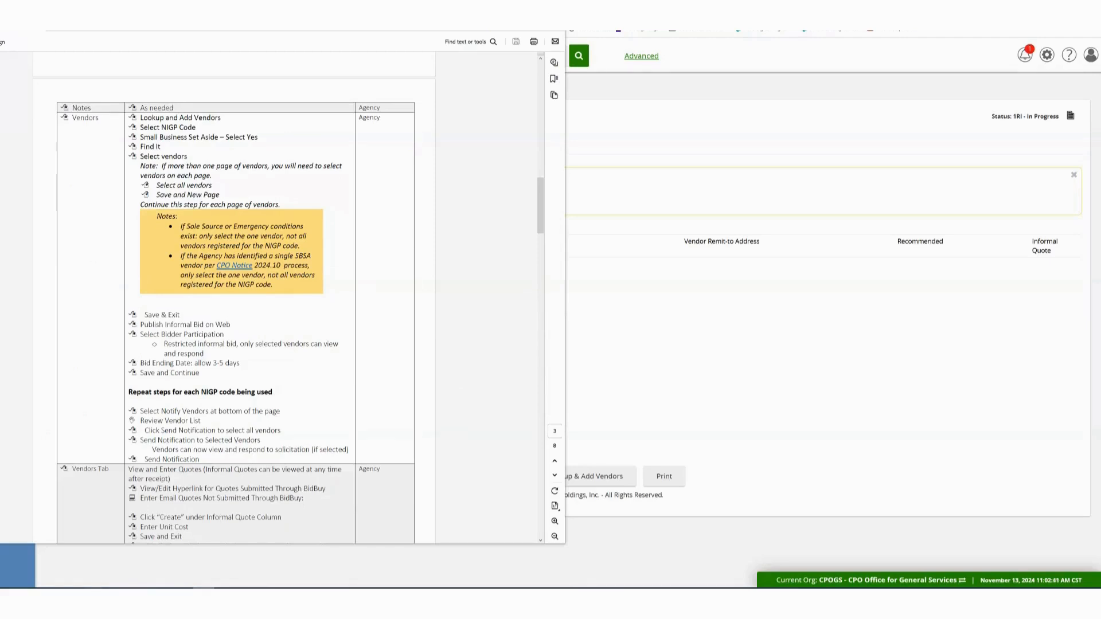
left_click(95, 597)
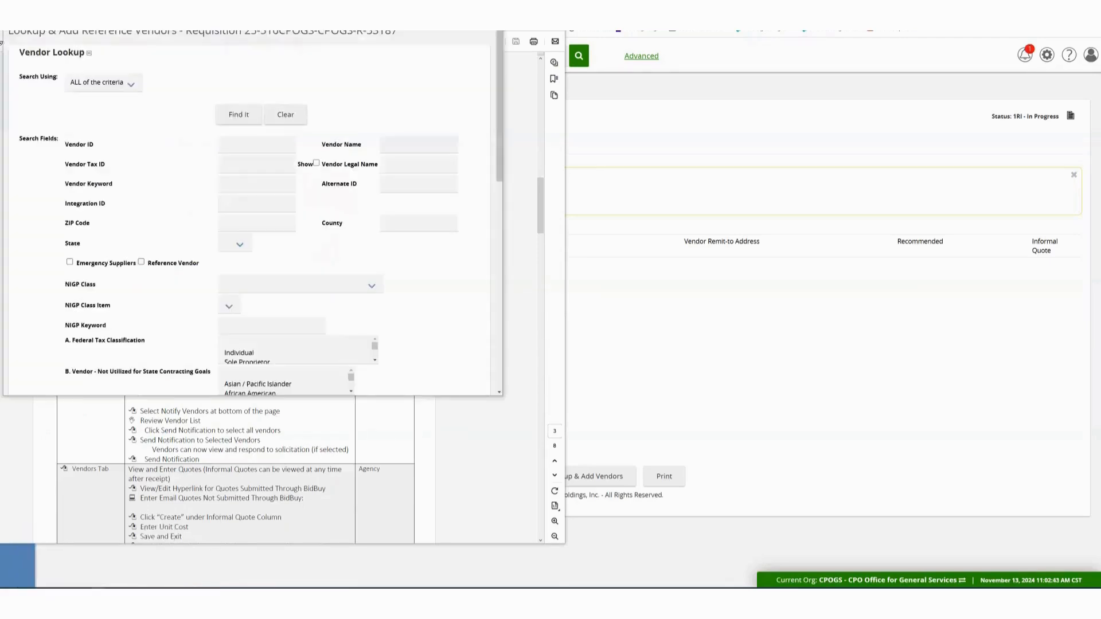
Set the vendor search's NIGP class to 715 - Publications, Audiovisual and its class item to 87 - Textbooks, 9th thru 12th Grade.
left_click(244, 284)
scroll(286, 395, "down", 20)
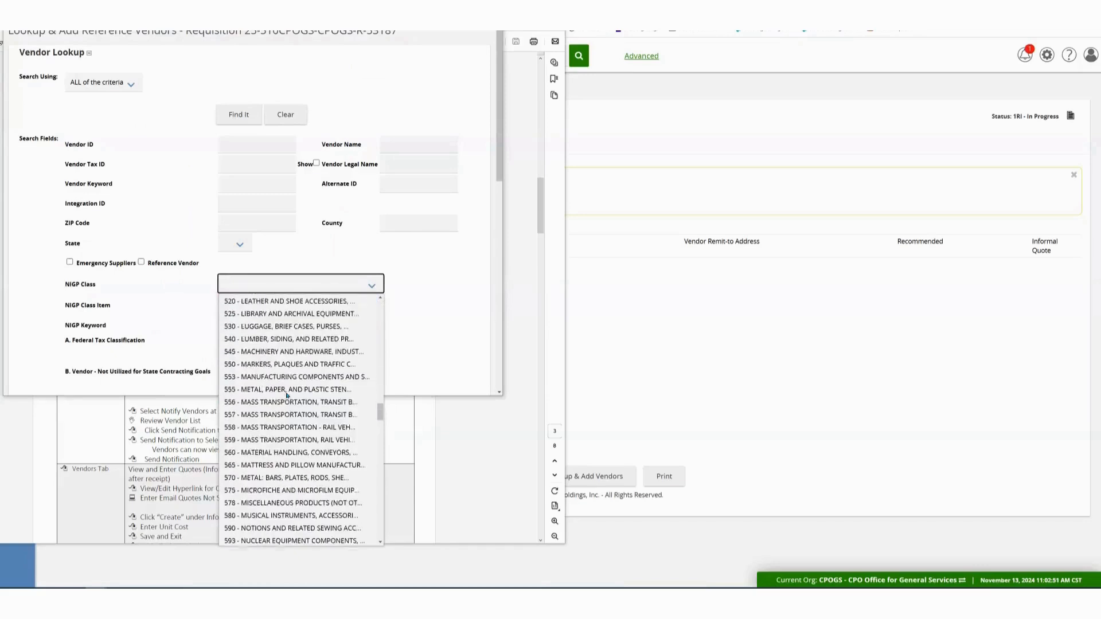
scroll(281, 412, "up", 10)
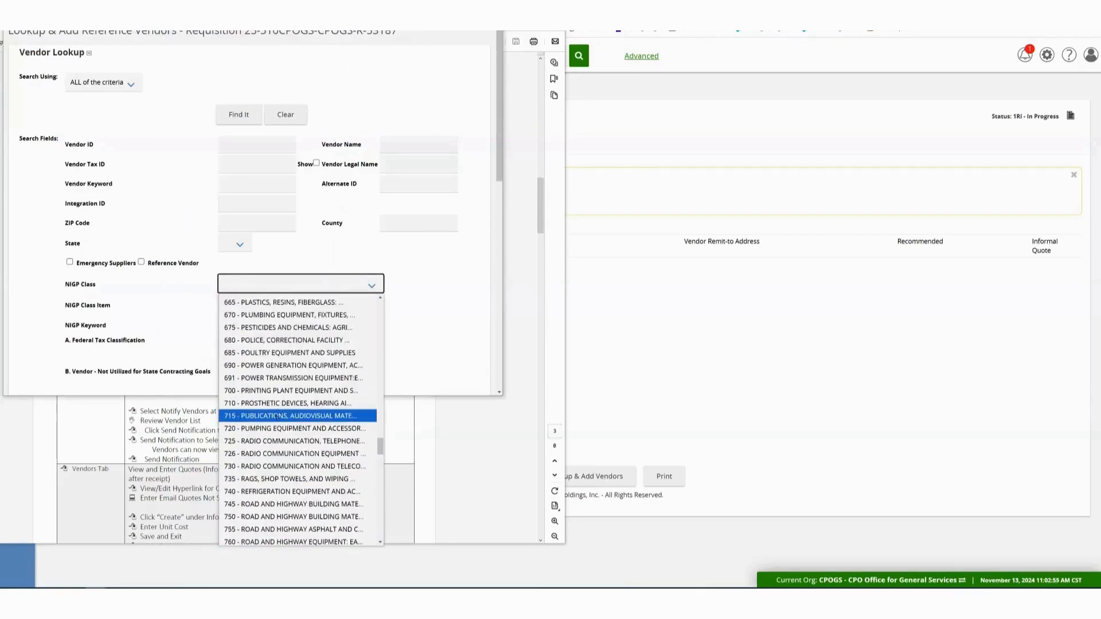
left_click(277, 417)
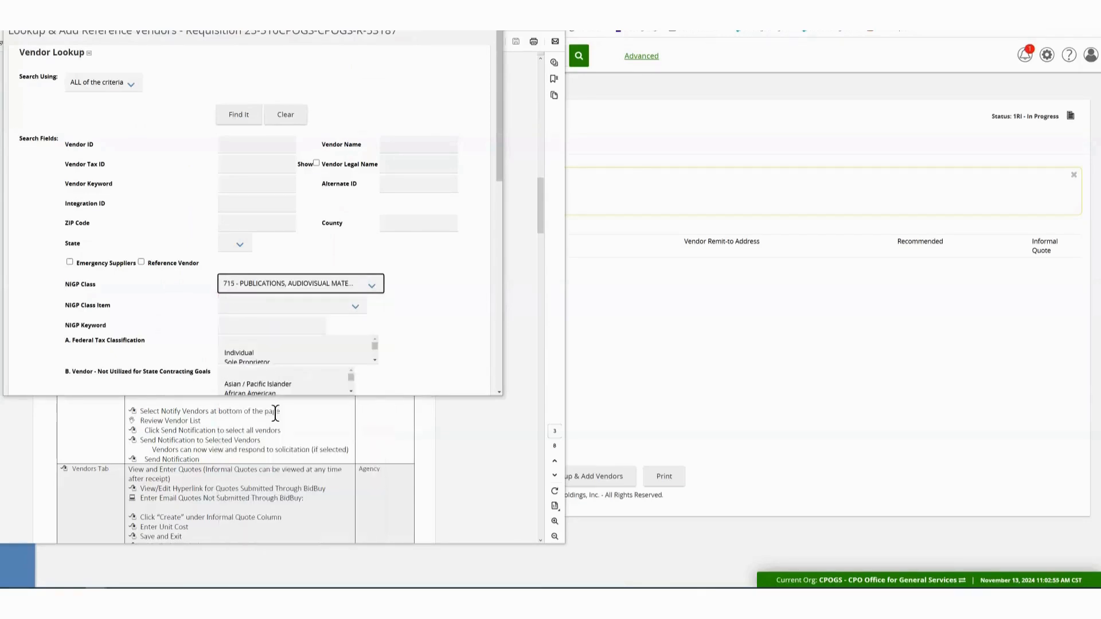
left_click(291, 308)
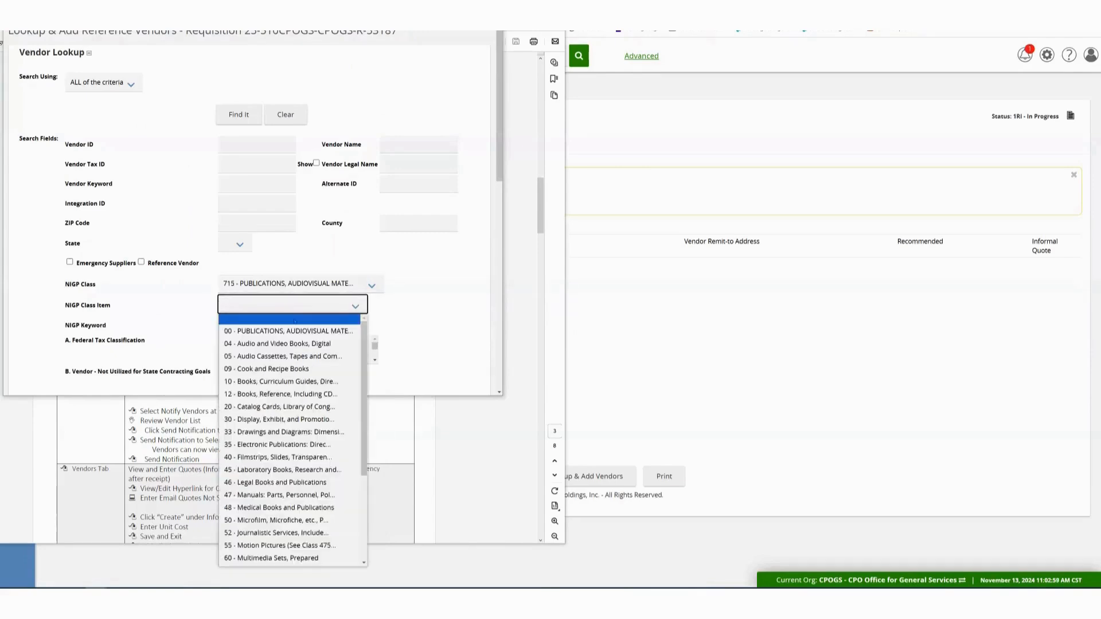
scroll(275, 356, "down", 3)
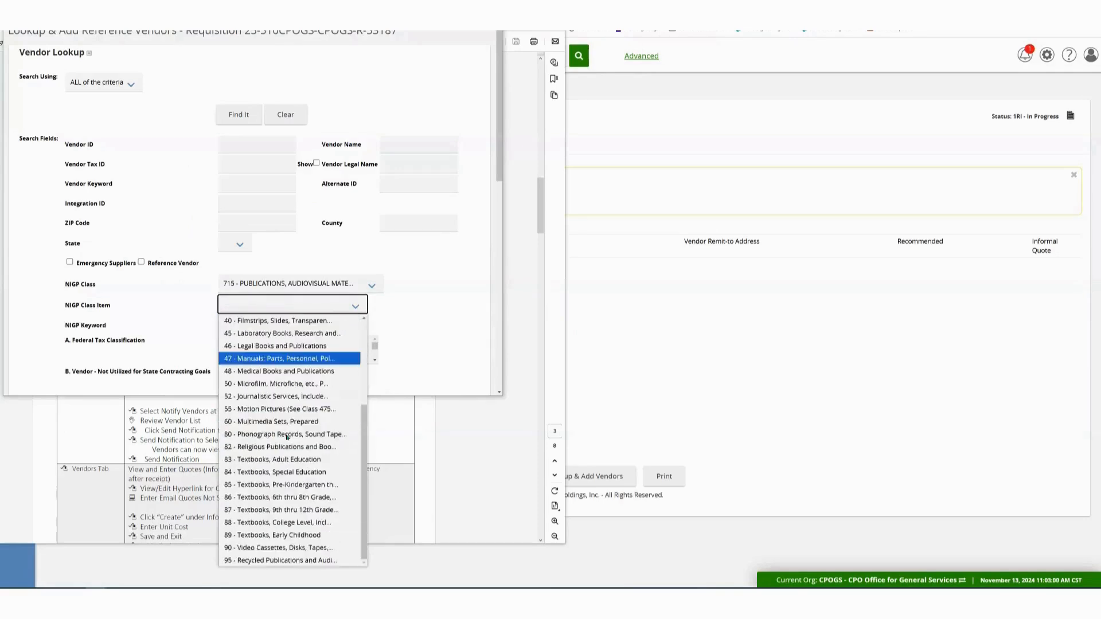
left_click(275, 511)
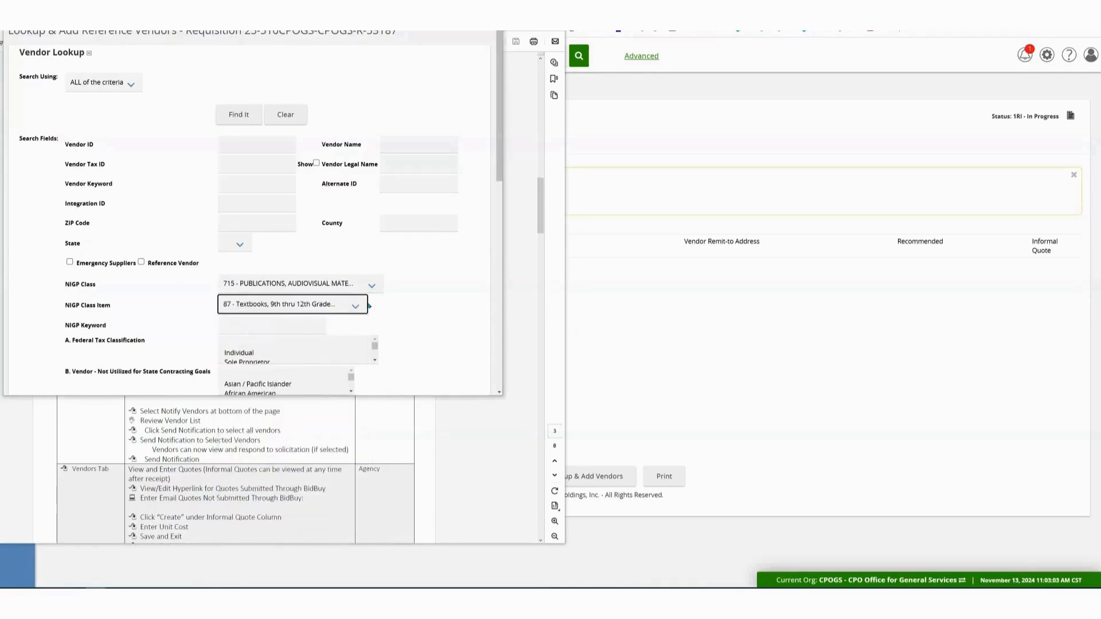
left_click(407, 306)
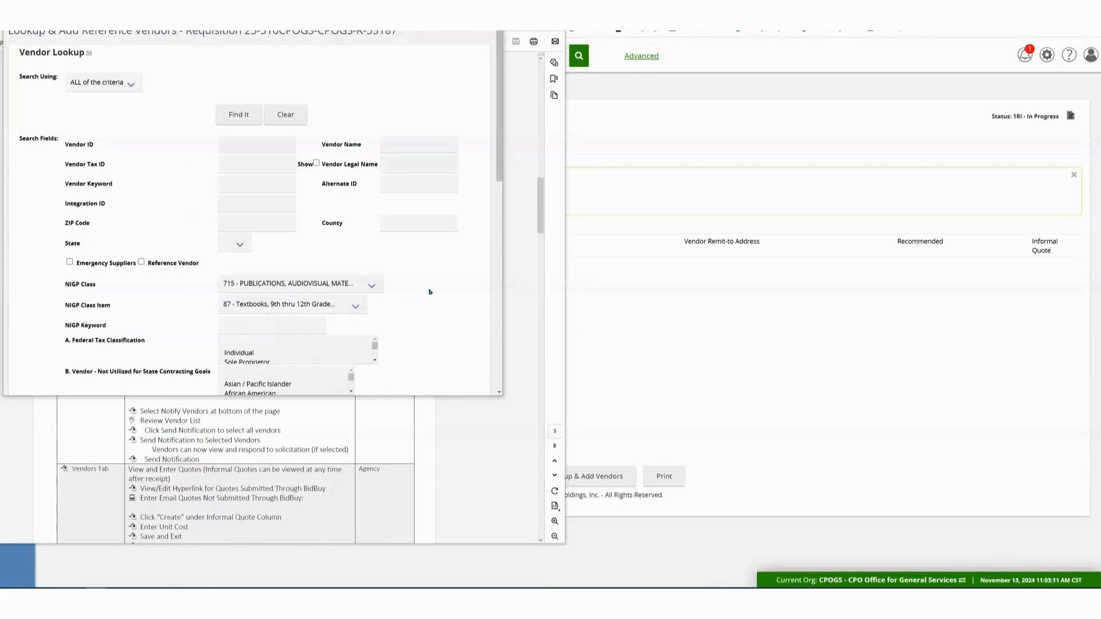
Restrict the vendor search to vendors with Small Business Set-Aside set to Yes.
scroll(429, 292, "down", 2)
scroll(430, 292, "down", 2)
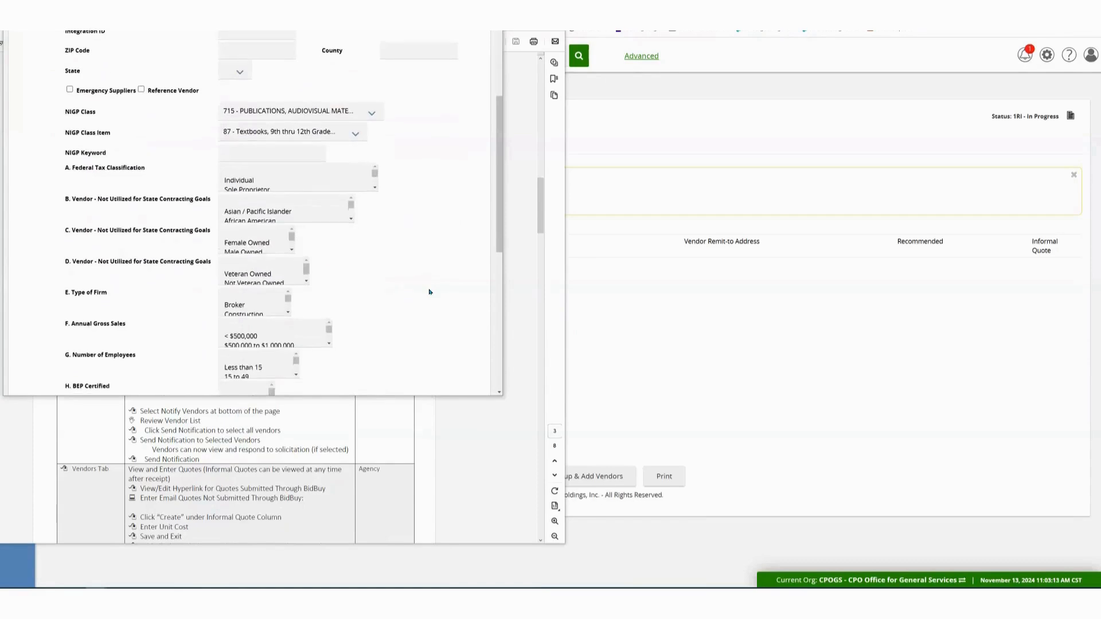
scroll(430, 292, "down", 2)
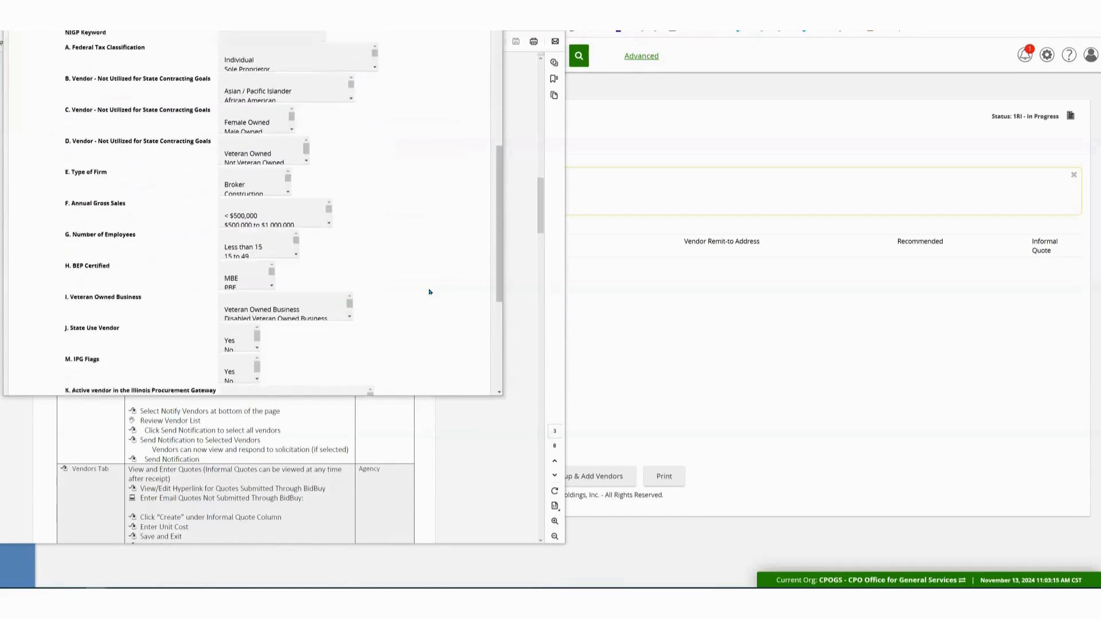
scroll(430, 292, "down", 2)
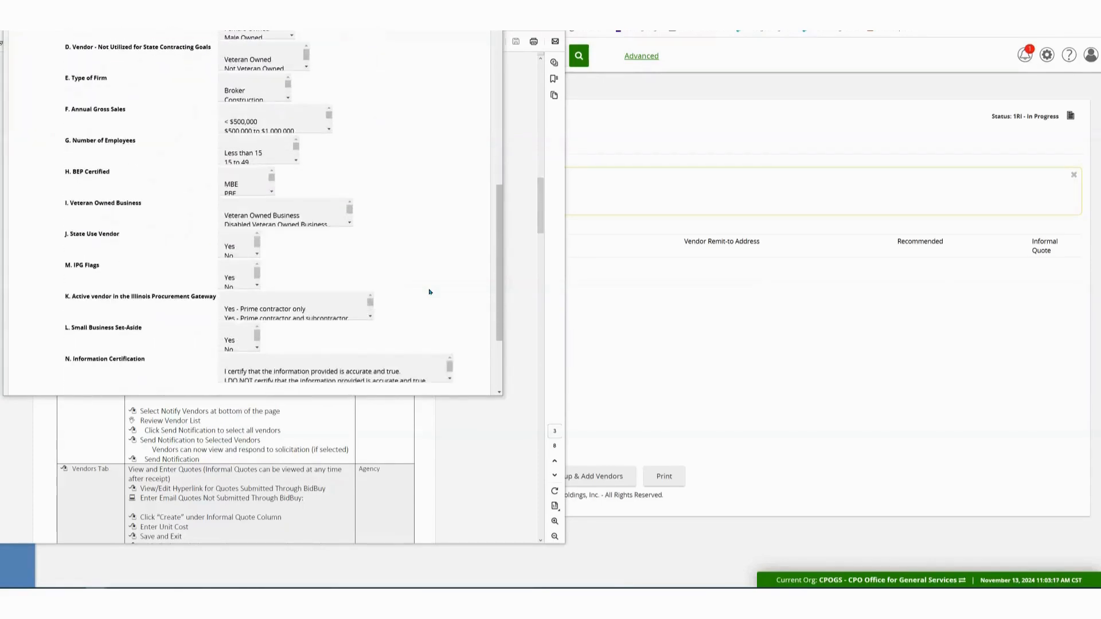
left_click(229, 341)
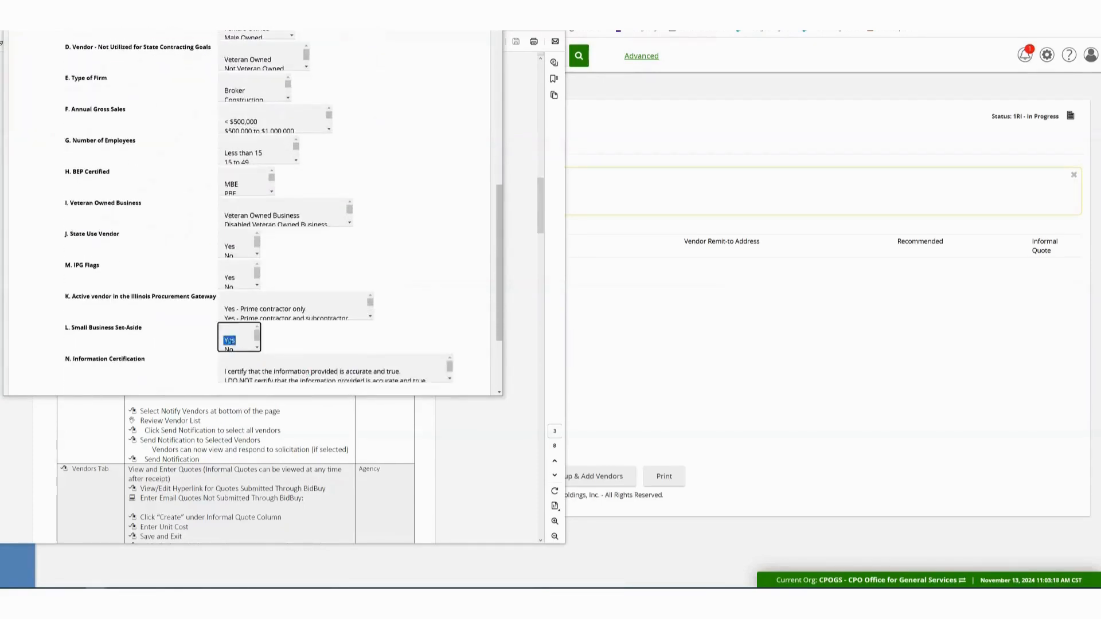
left_click(423, 270)
Check the job aid's vendor selection instructions and run the vendor search with the chosen criteria.
scroll(422, 270, "down", 3)
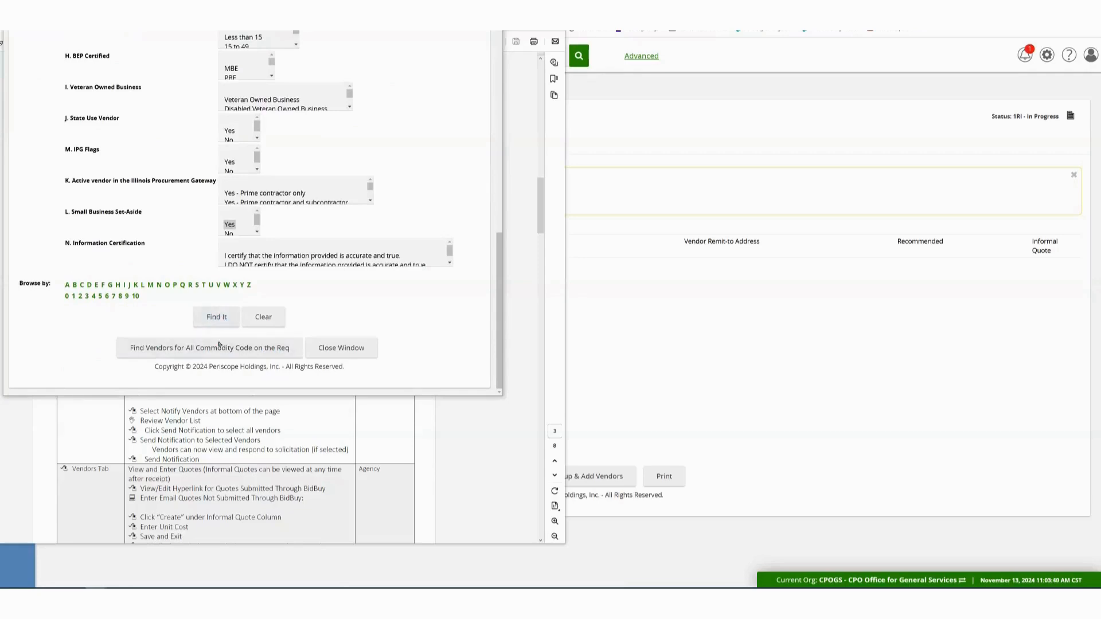
left_click(218, 433)
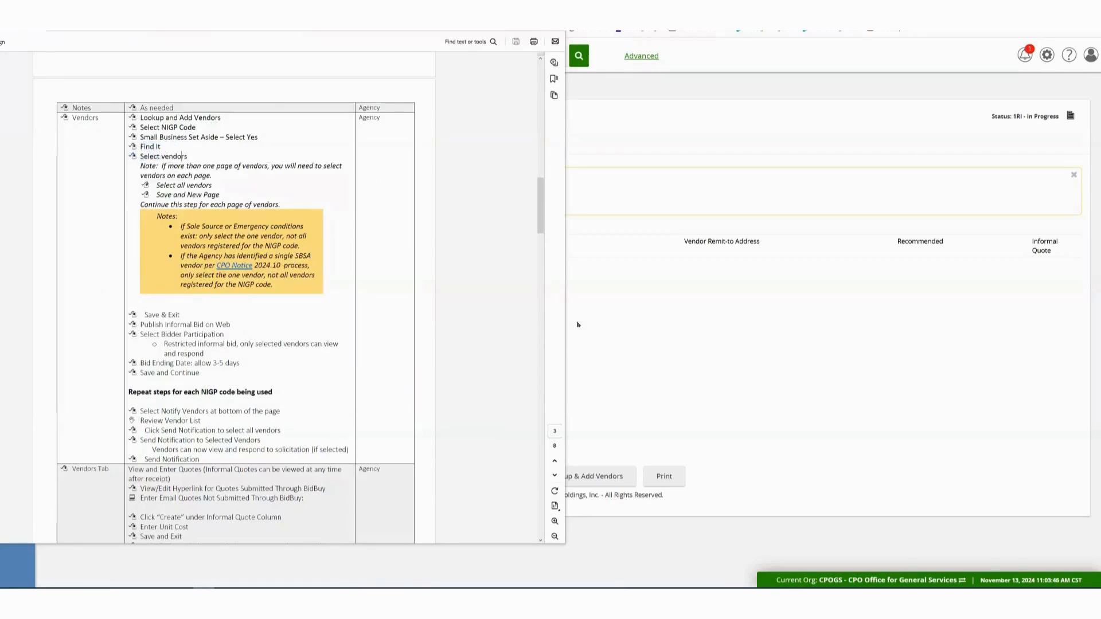
left_click(604, 338)
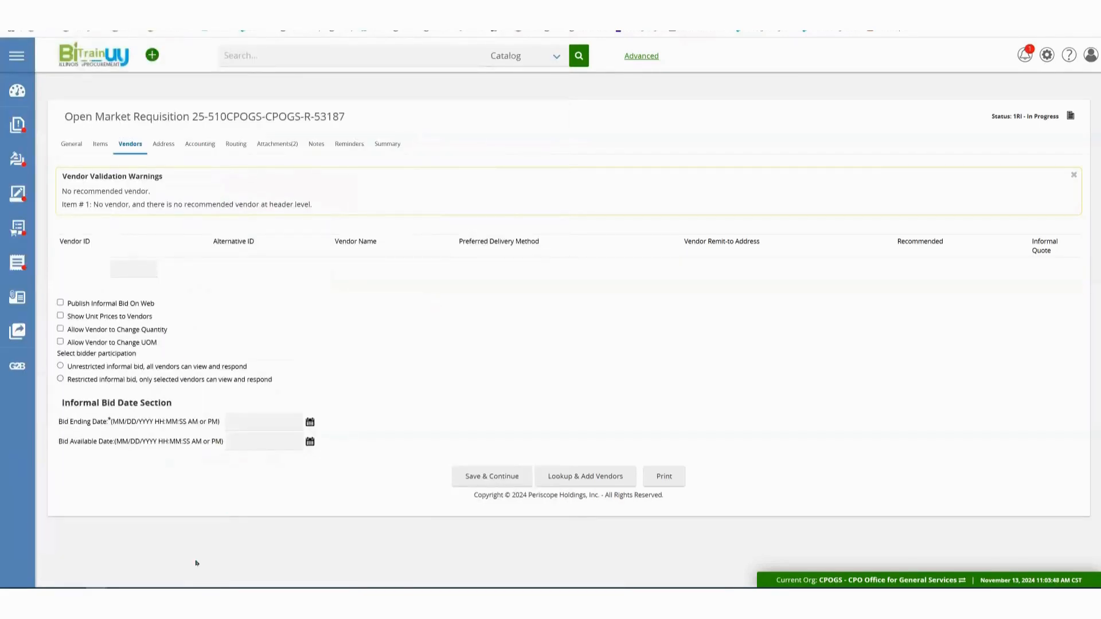
left_click(58, 559)
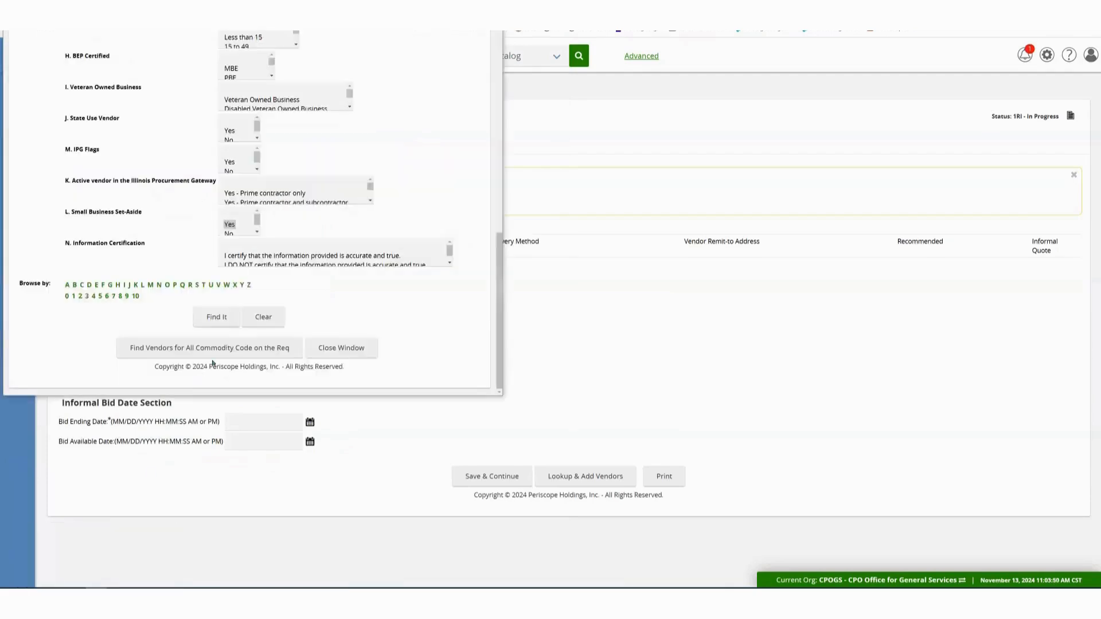
left_click(221, 316)
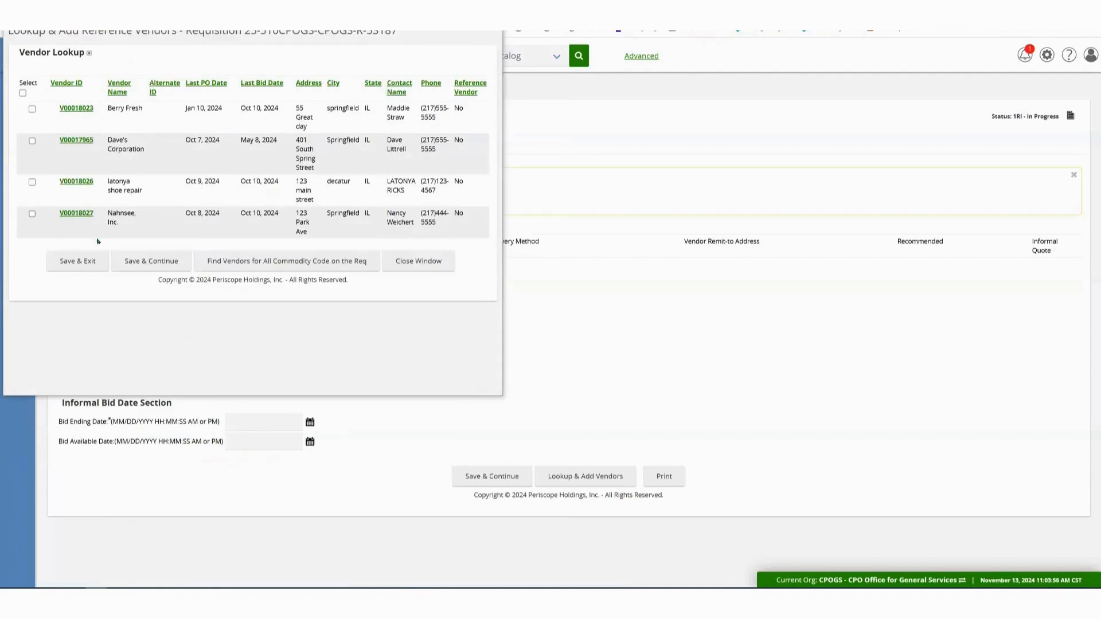
Add all vendors found by the lookup to the requisition and check the job aid's informal bid instructions.
left_click(23, 93)
left_click(86, 262)
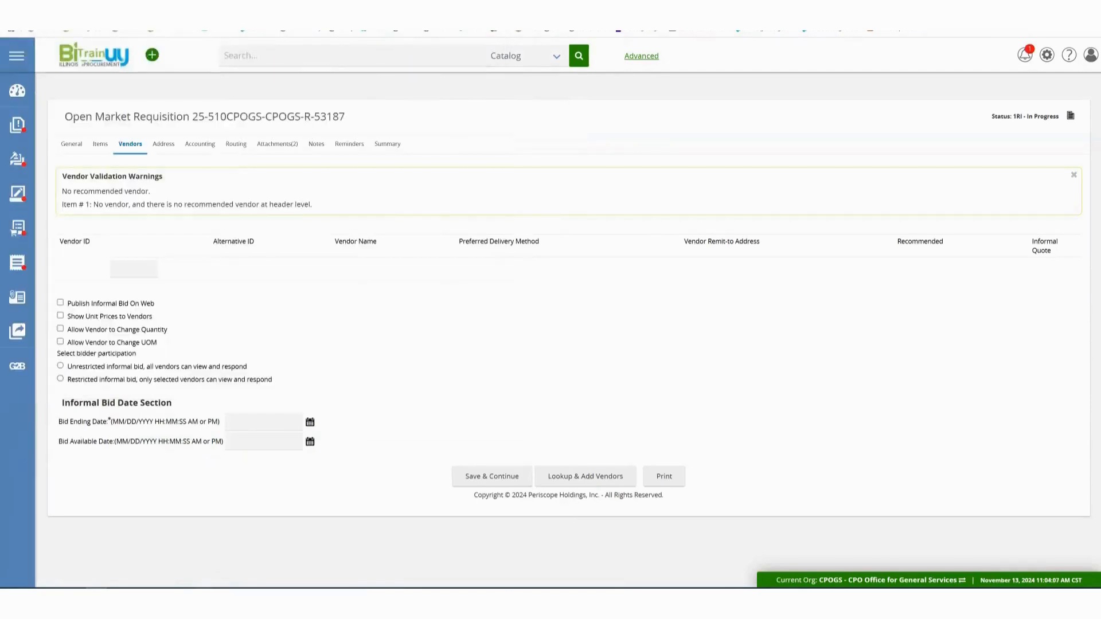
mouse_move(203, 599)
left_click(203, 553)
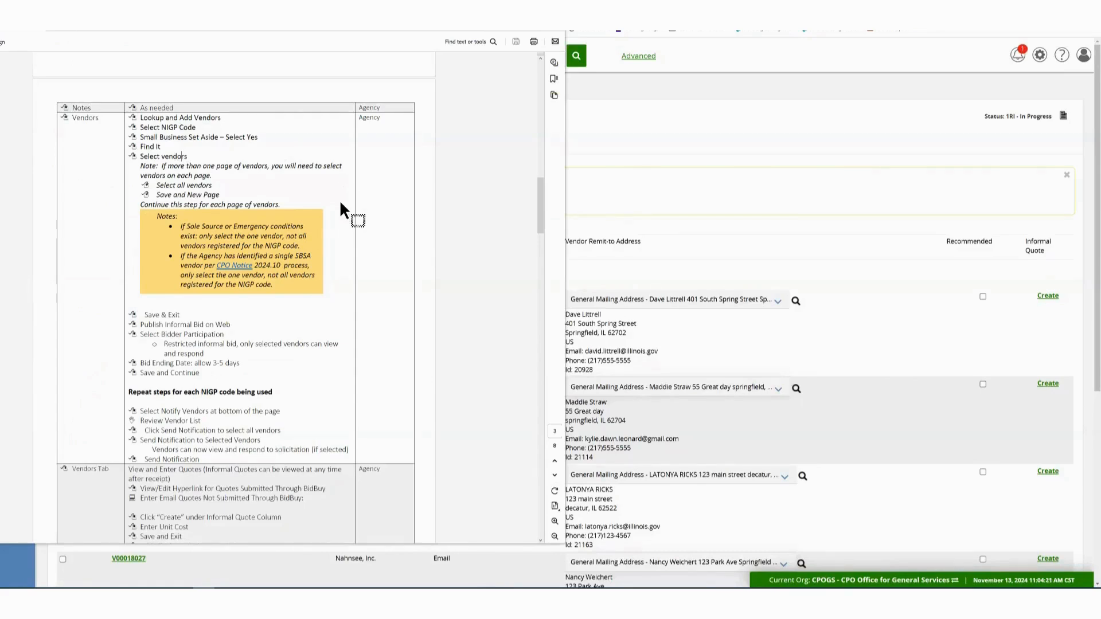
scroll(334, 280, "down", 3)
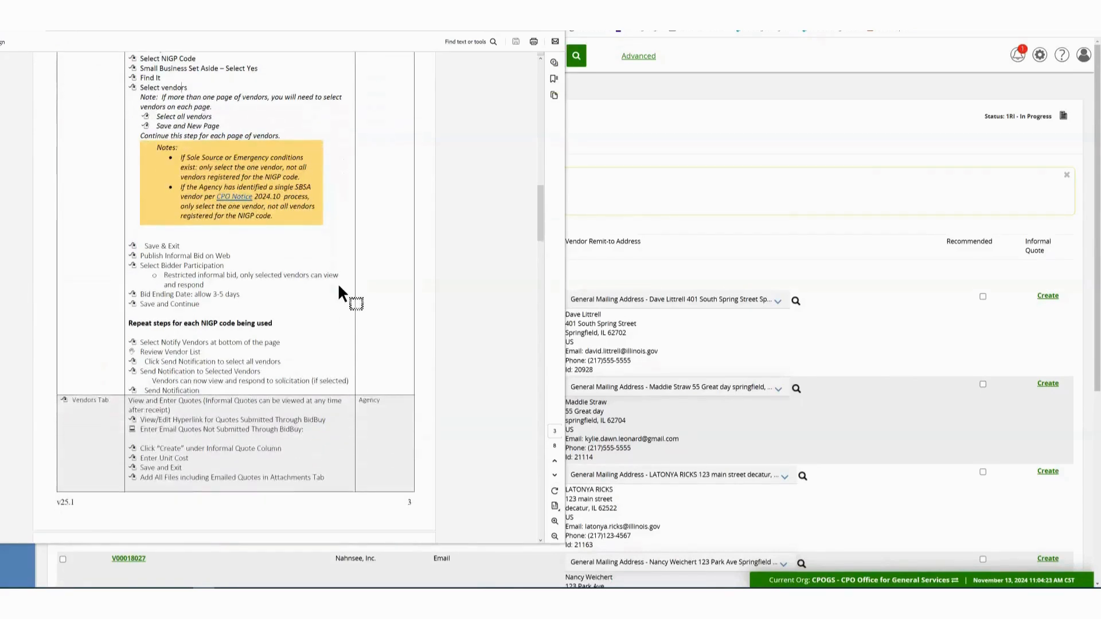
scroll(343, 322, "down", 1)
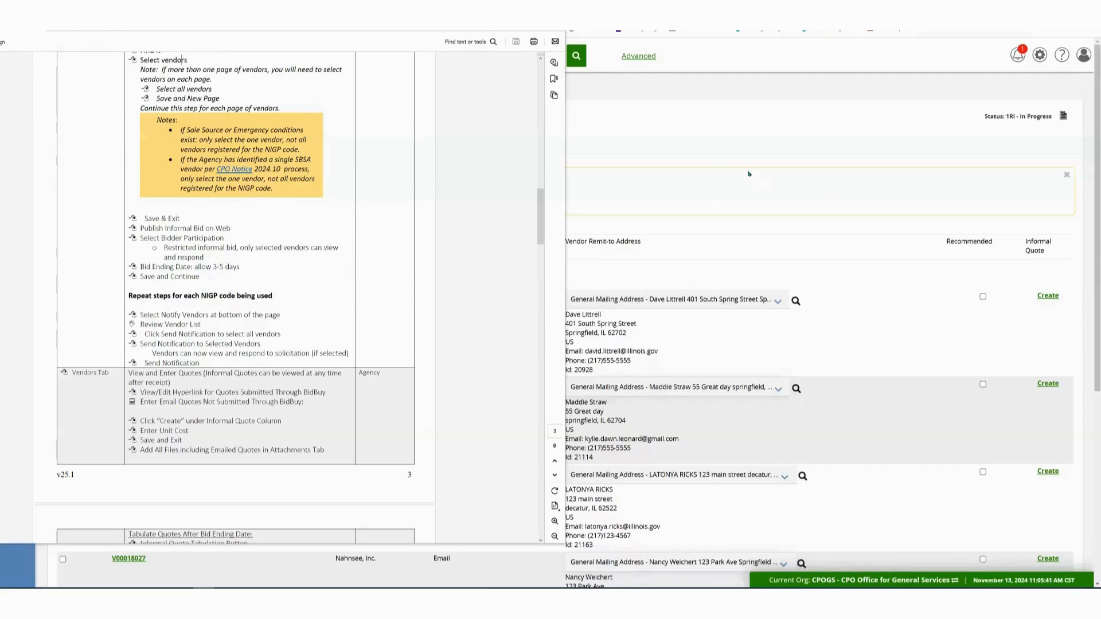
left_click(682, 123)
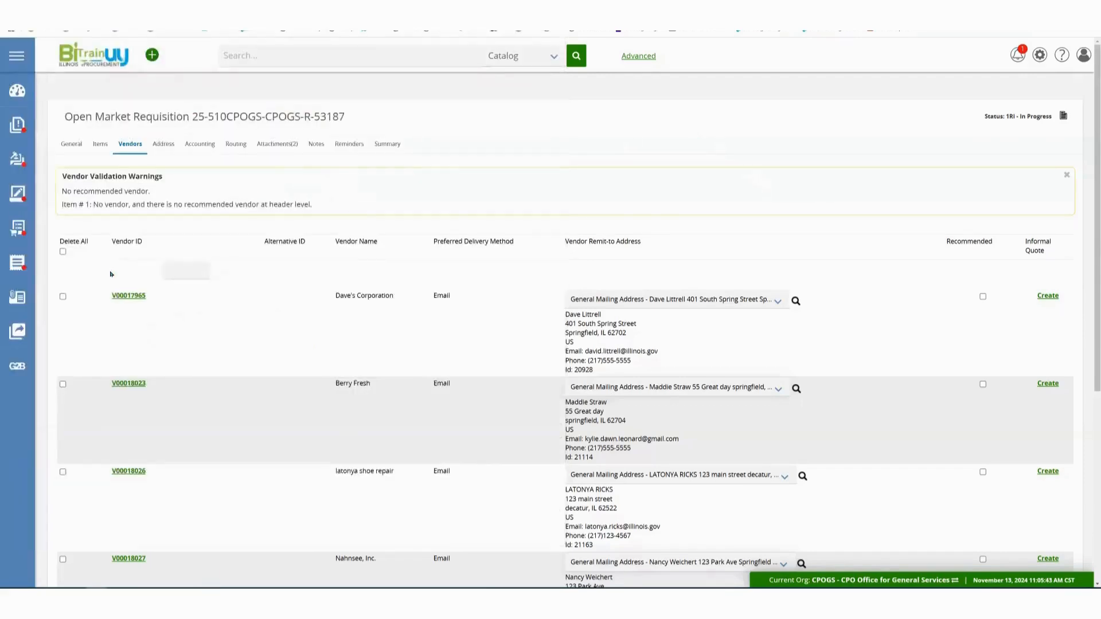
Publish the informal bid on the web, restrict it to selected vendors, and set its available date to the current time, 11/13/2024 11:05:55 AM.
scroll(112, 274, "down", 5)
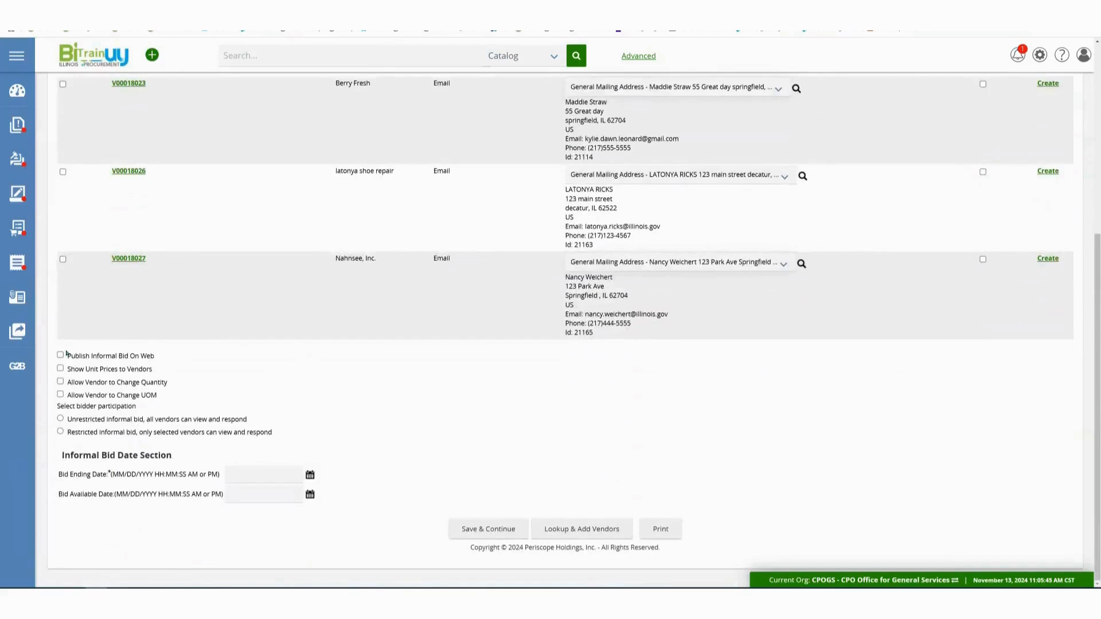
left_click(60, 355)
left_click(310, 496)
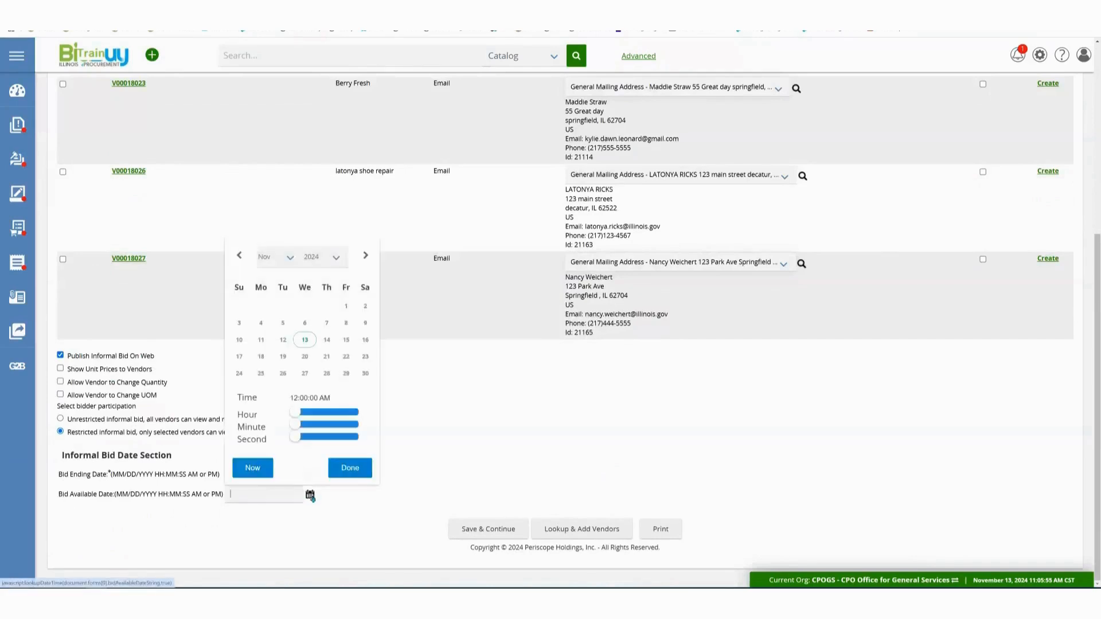
left_click(253, 468)
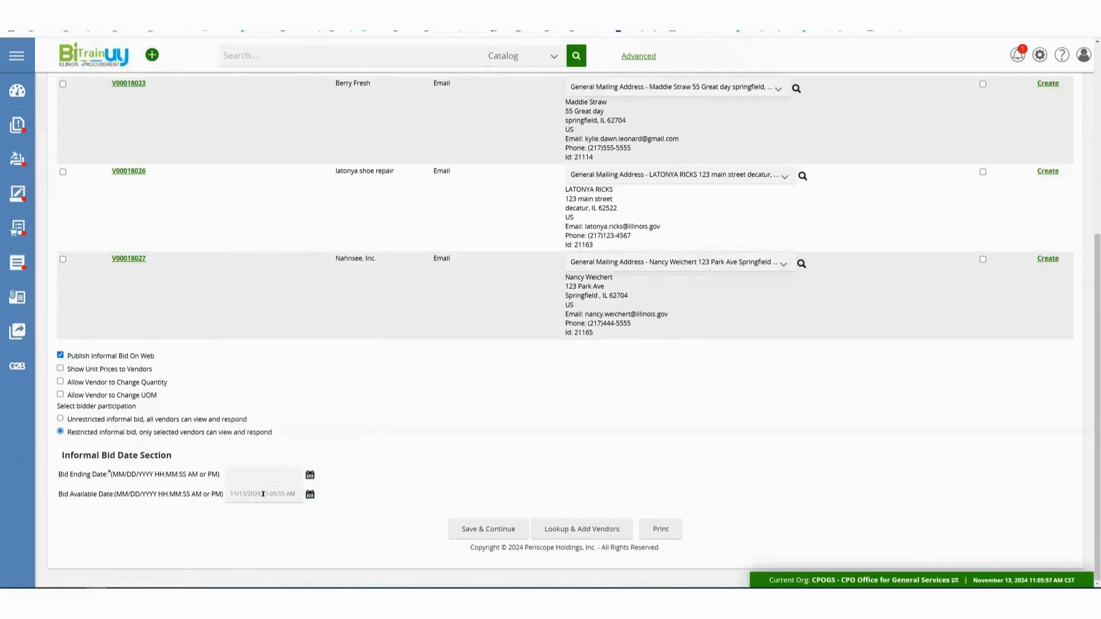
Set the bid ending date to 11/13/2024 11:10:03 AM and save the requisition's vendor settings.
left_click(310, 476)
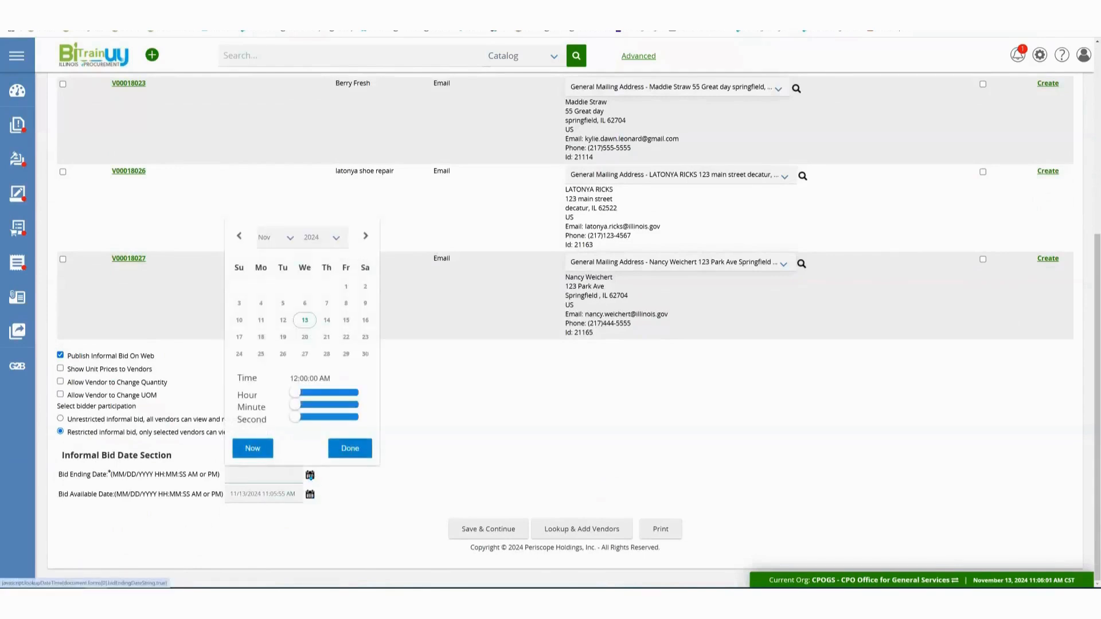
left_click(261, 447)
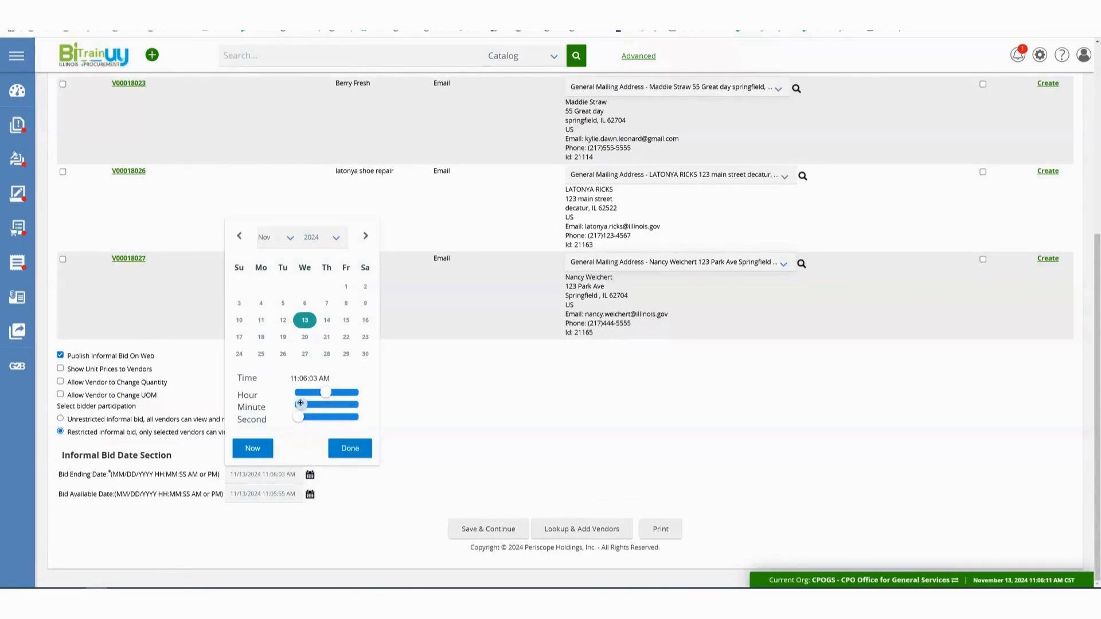
left_click_drag(301, 403, 303, 403)
left_click_drag(301, 403, 305, 404)
left_click(352, 449)
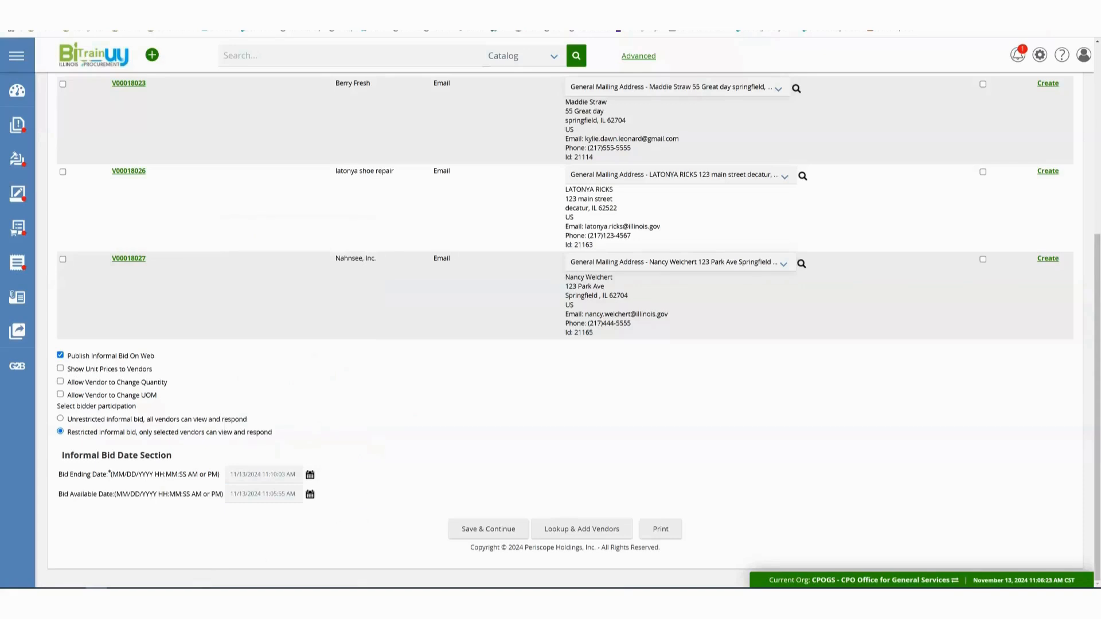
left_click(506, 532)
Consult the job aid's vendor notification instructions and select all of the requisition's vendors to receive the notification.
mouse_move(204, 597)
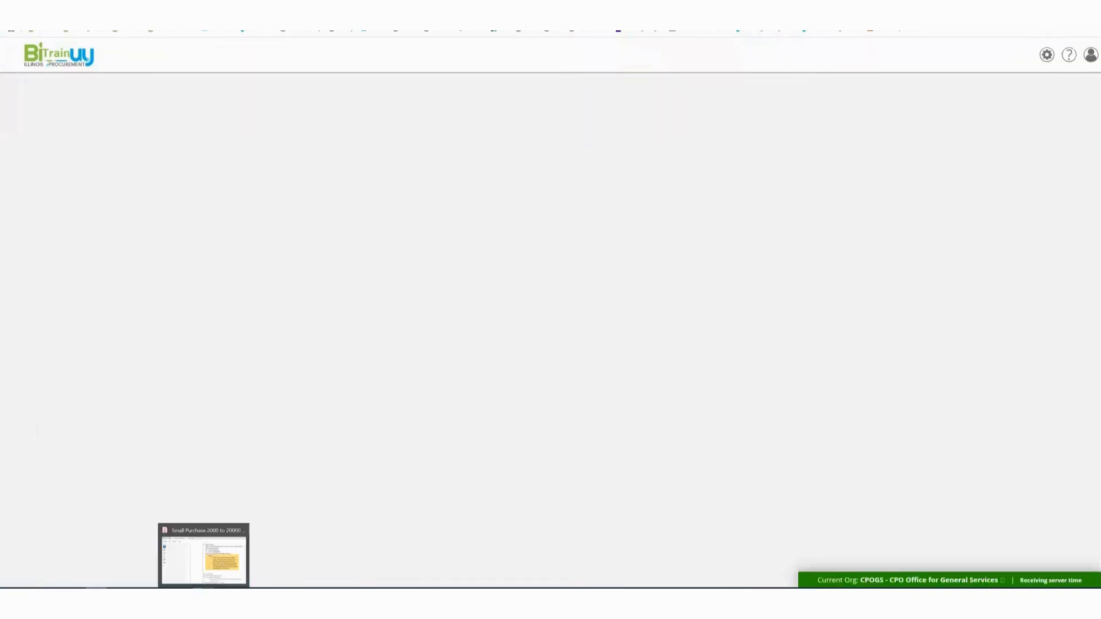
left_click(204, 555)
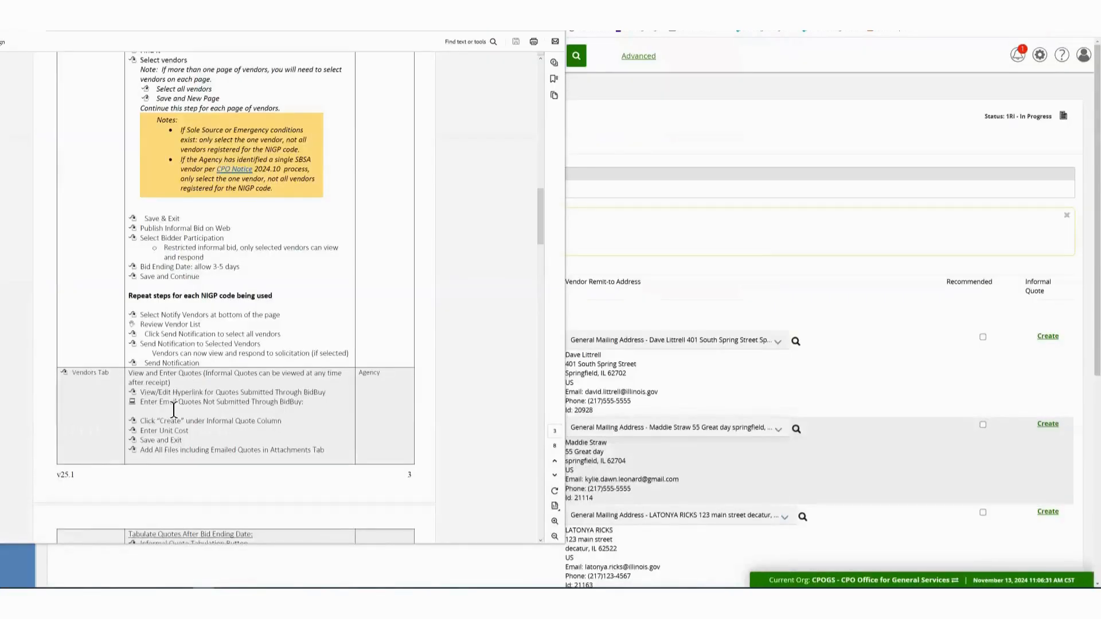
scroll(174, 410, "down", 3)
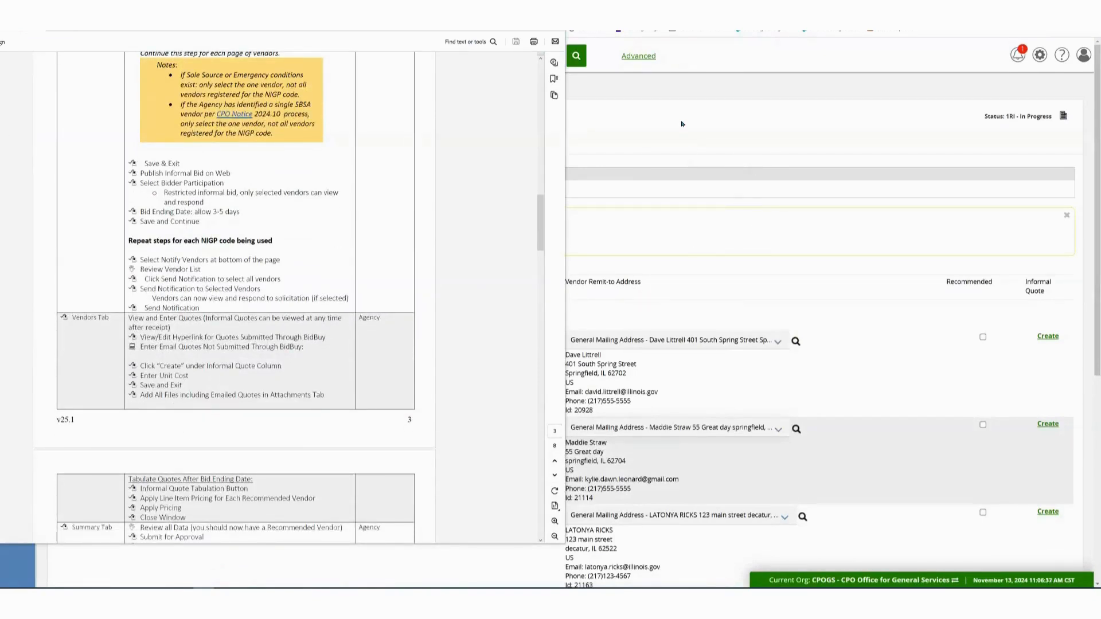
scroll(681, 124, "down", 1)
left_click(656, 106)
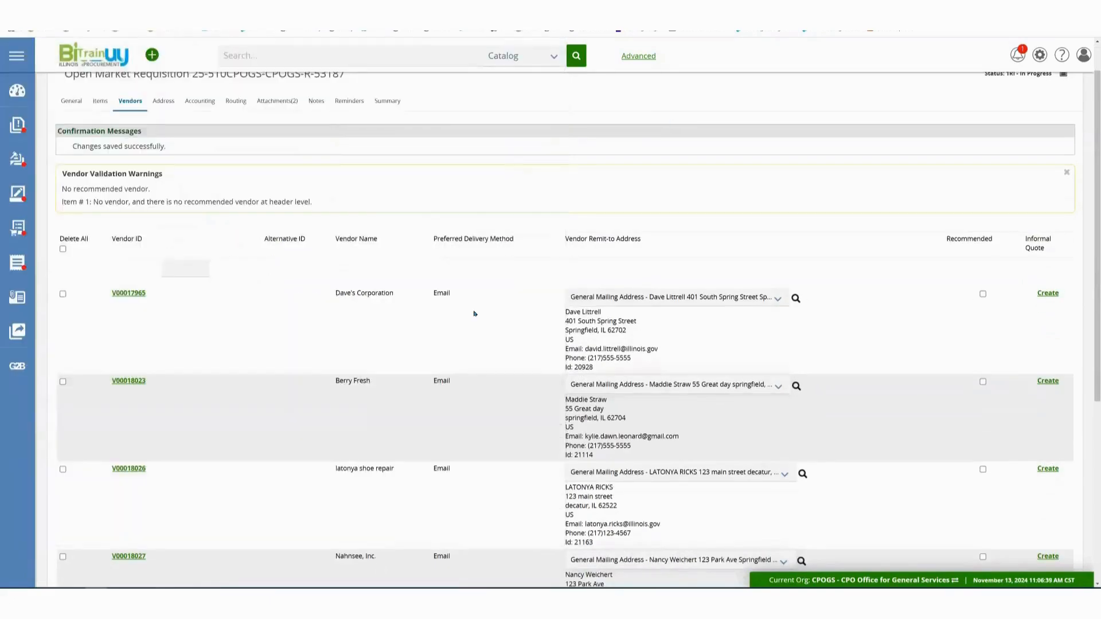
scroll(435, 317, "down", 5)
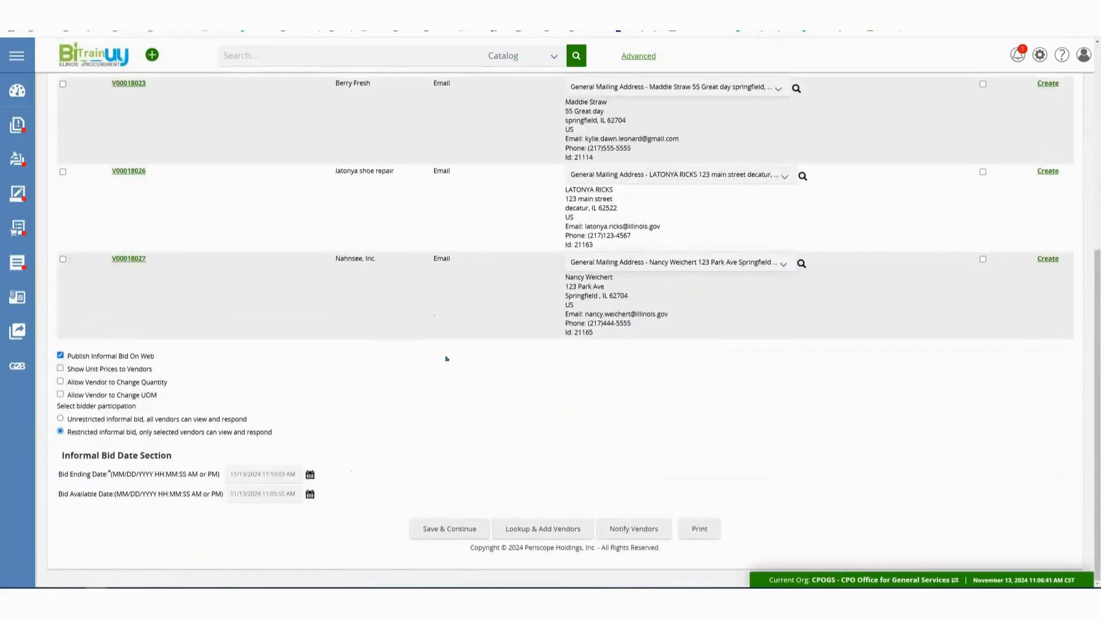
left_click(646, 531)
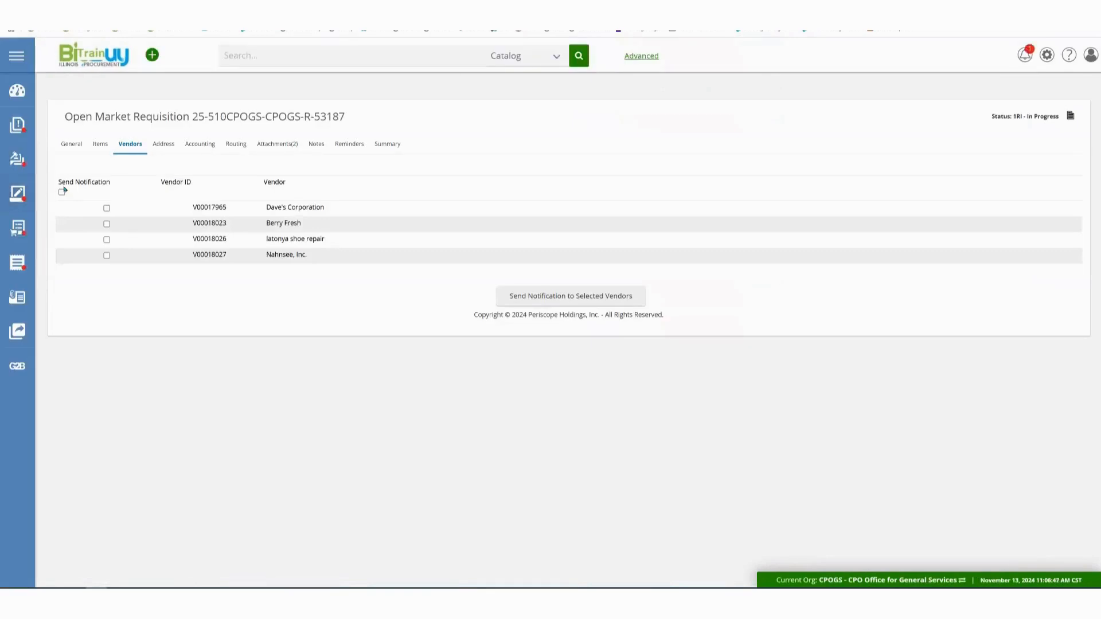
left_click(62, 192)
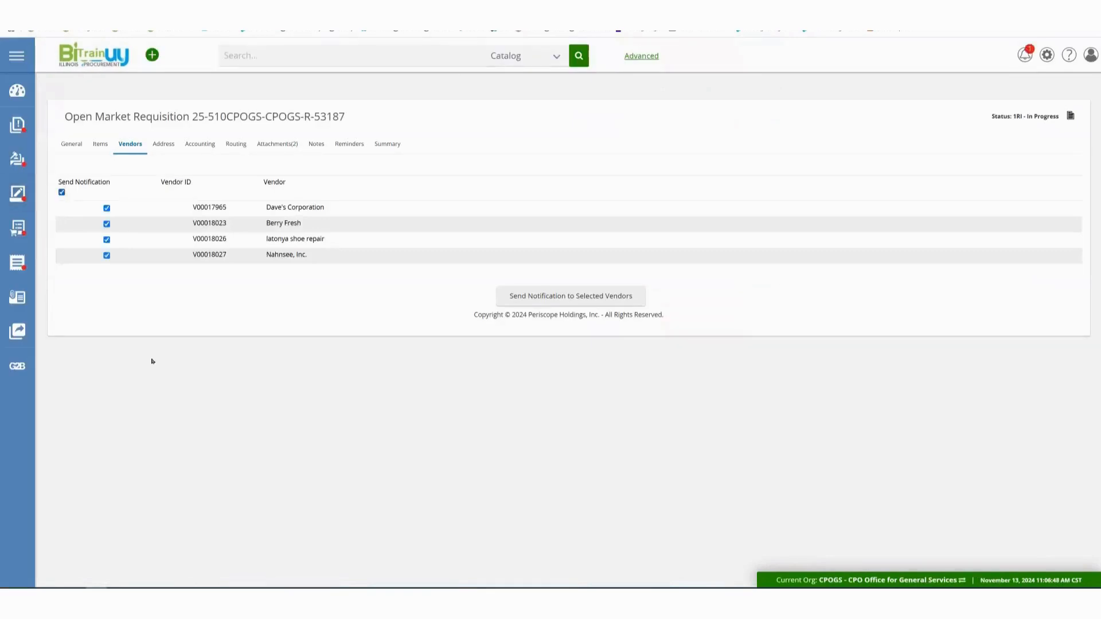
left_click(562, 300)
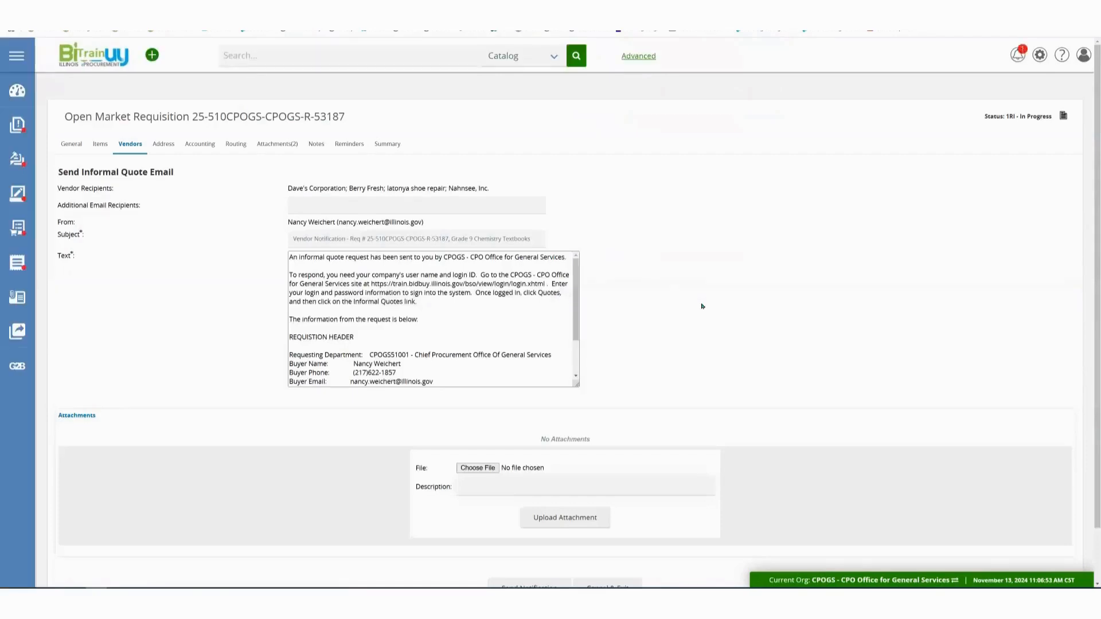
Send the informal quote email to the selected vendors with its default subject and text, and confirm sending.
scroll(559, 413, "down", 1)
left_click(556, 530)
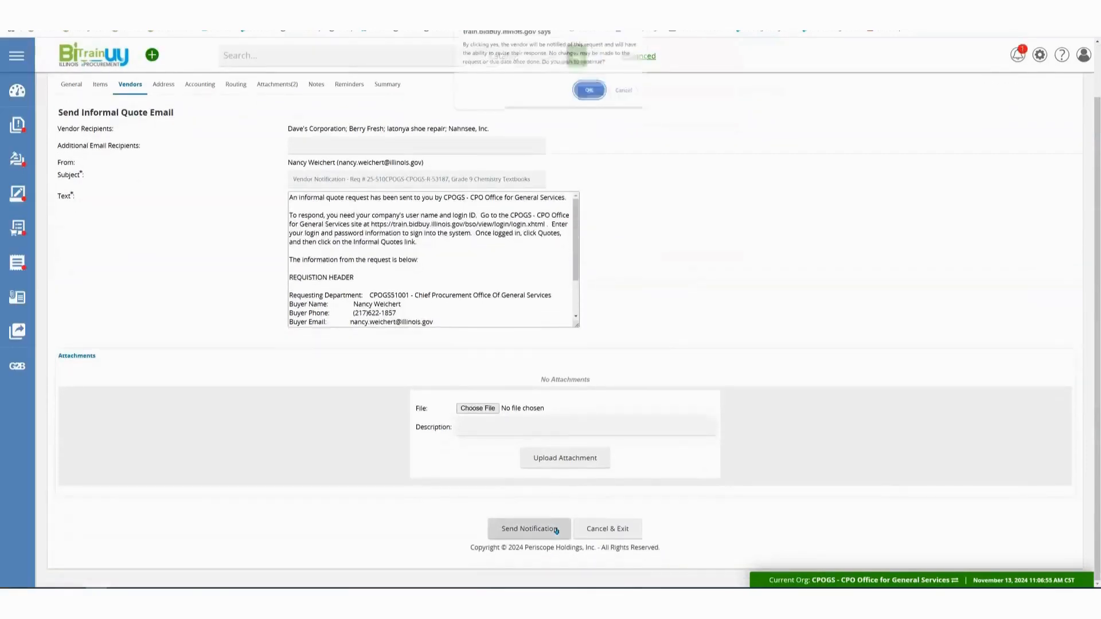
left_click(594, 89)
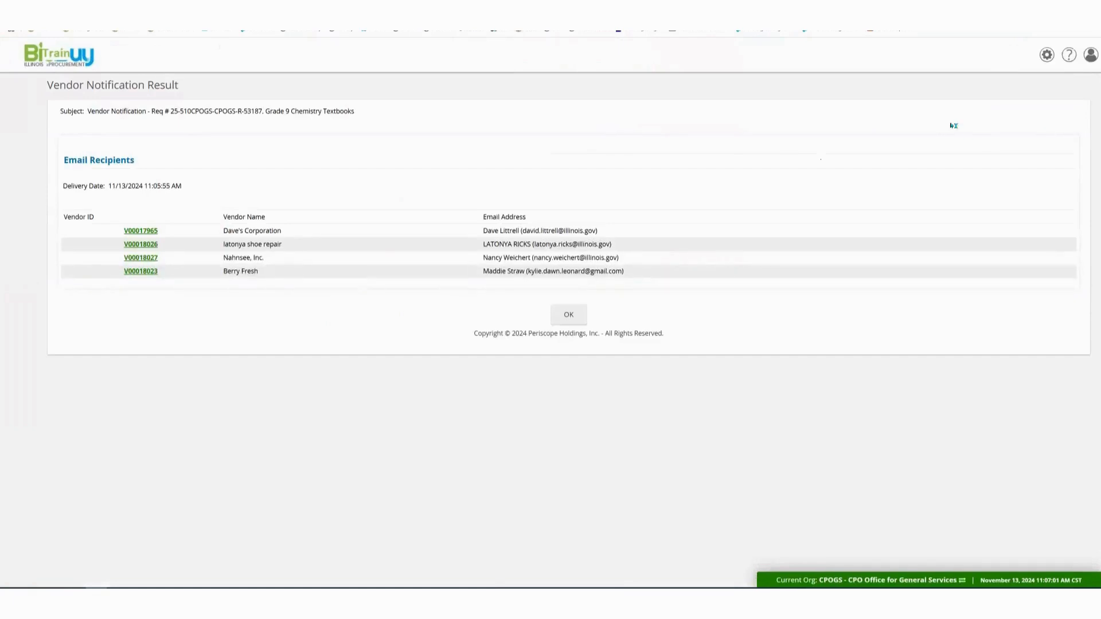
Log out of the buyer account and sign in with the vendor's login ID.
left_click(1090, 55)
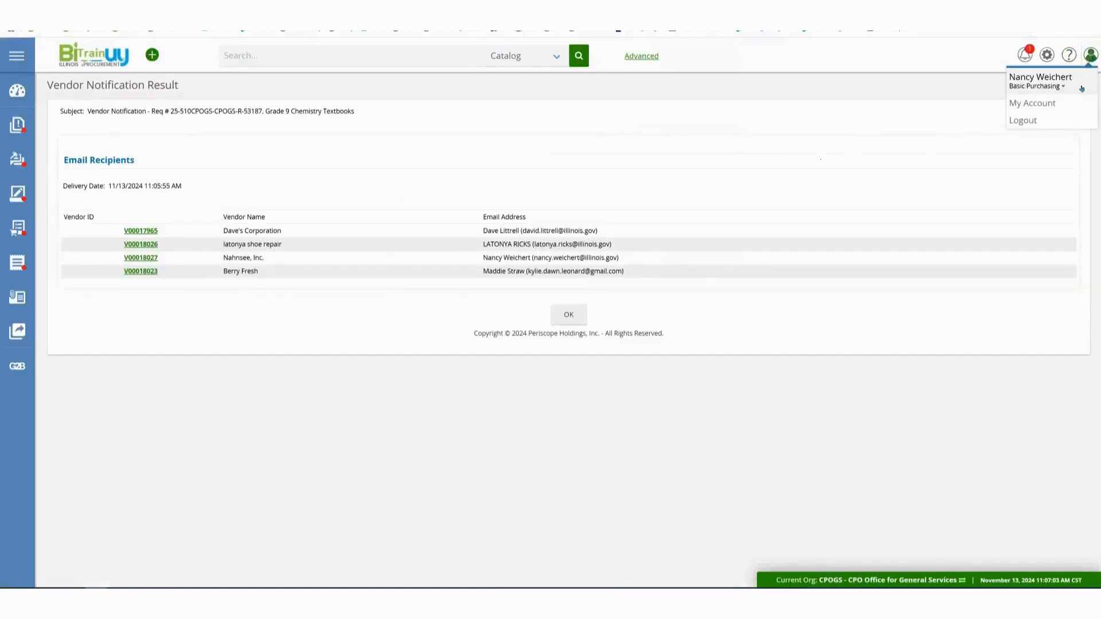
left_click(1060, 121)
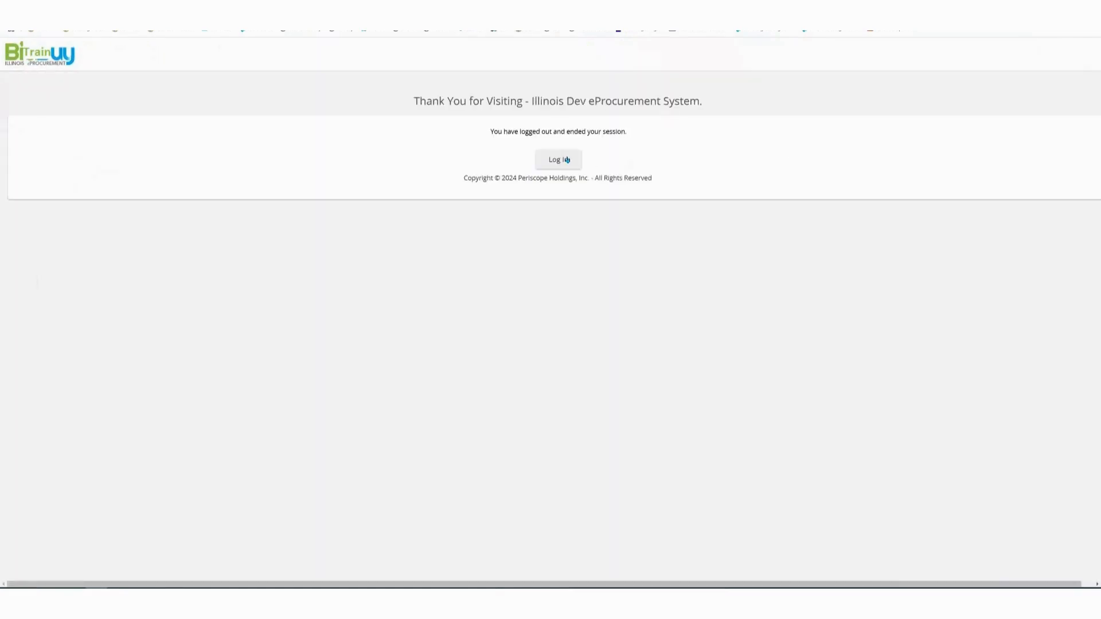
left_click(567, 160)
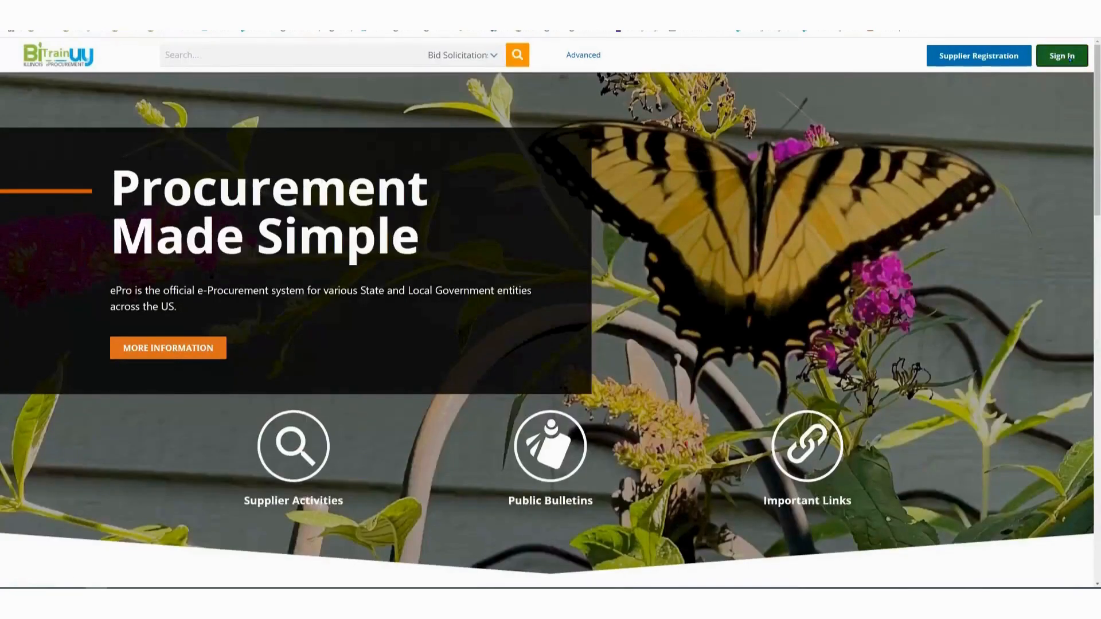
left_click(1070, 57)
left_click(481, 180)
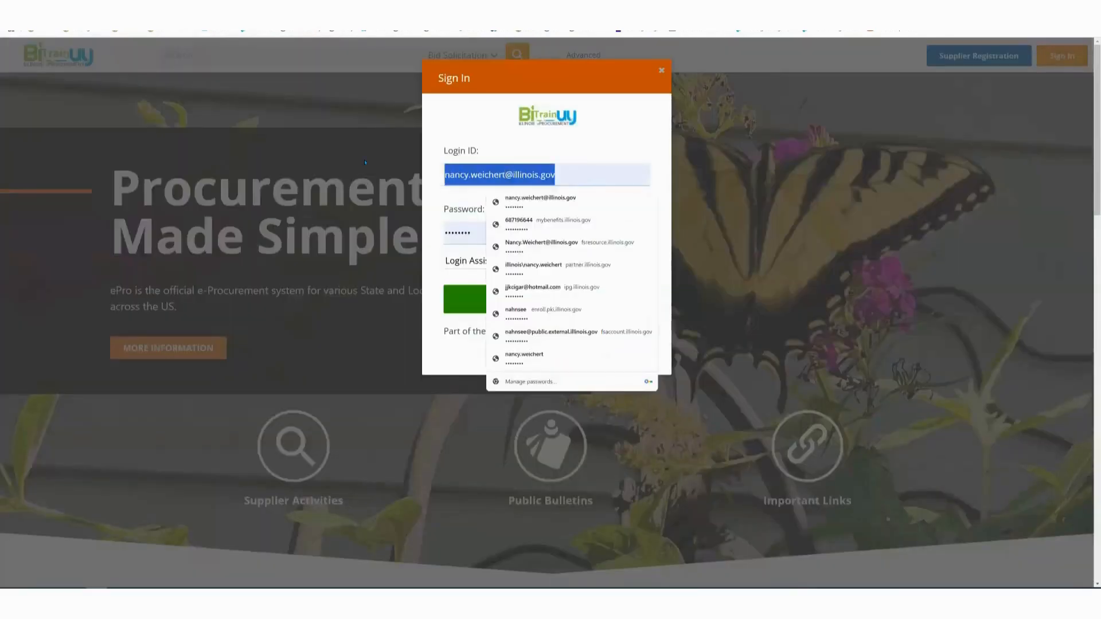
type("nahnsee")
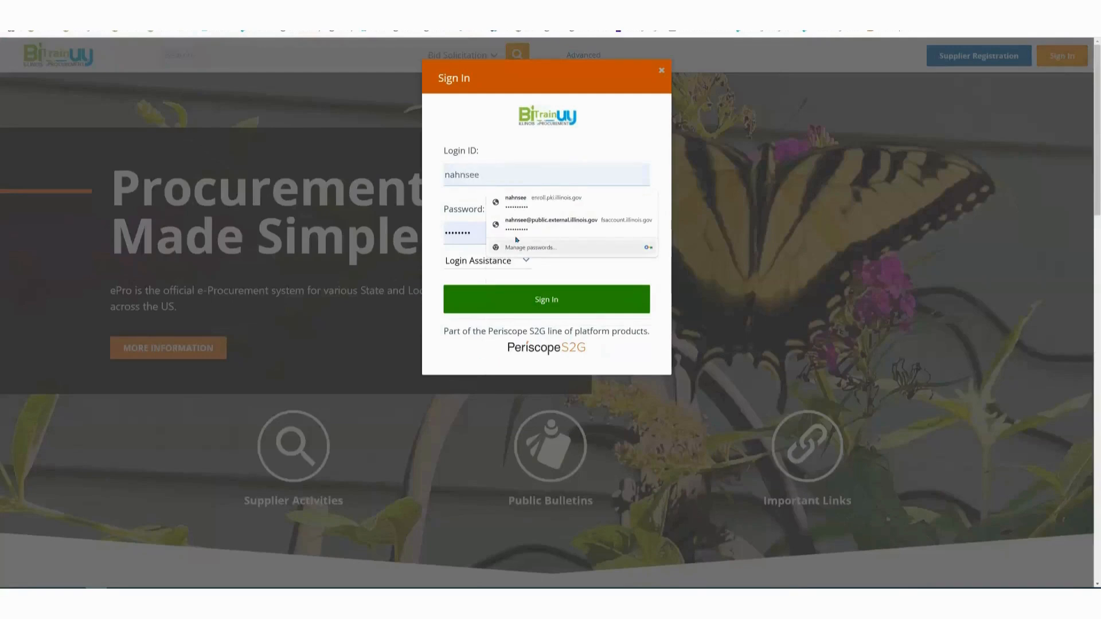
left_click(512, 301)
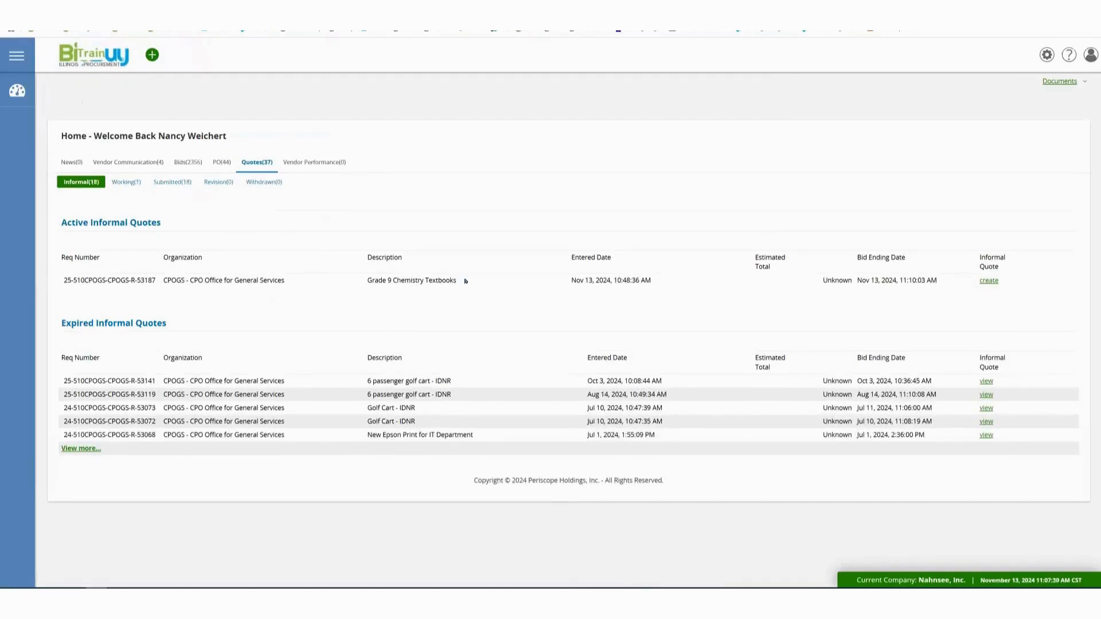
Create an informal quote for the Grade 9 Chemistry Textbooks requisition with a unit cost of 87.00, and save it.
left_click(988, 281)
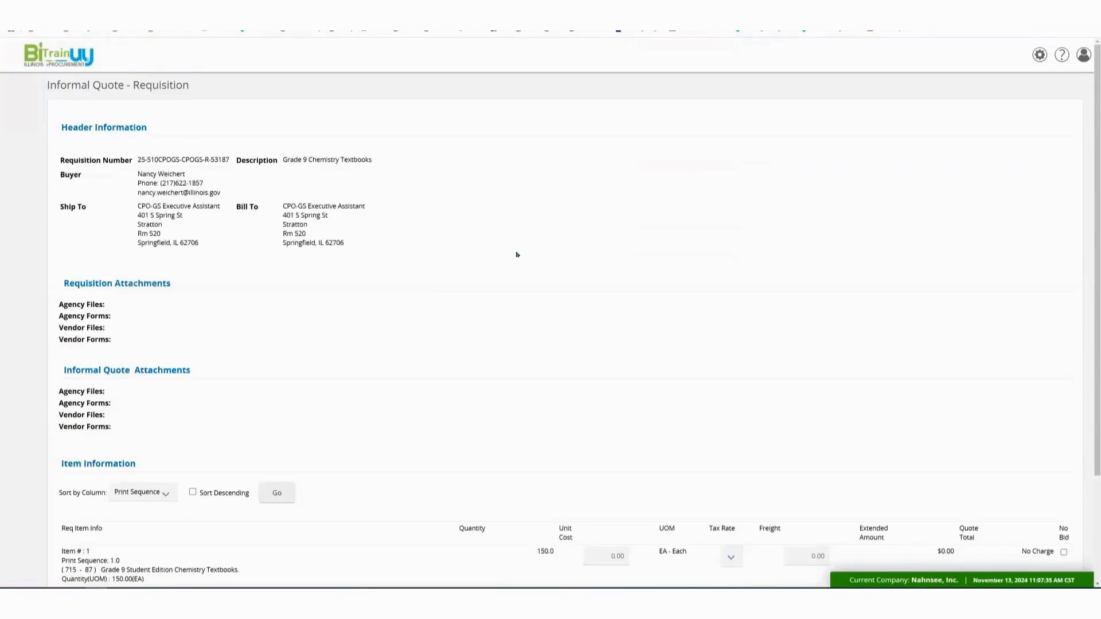
scroll(425, 401, "down", 1)
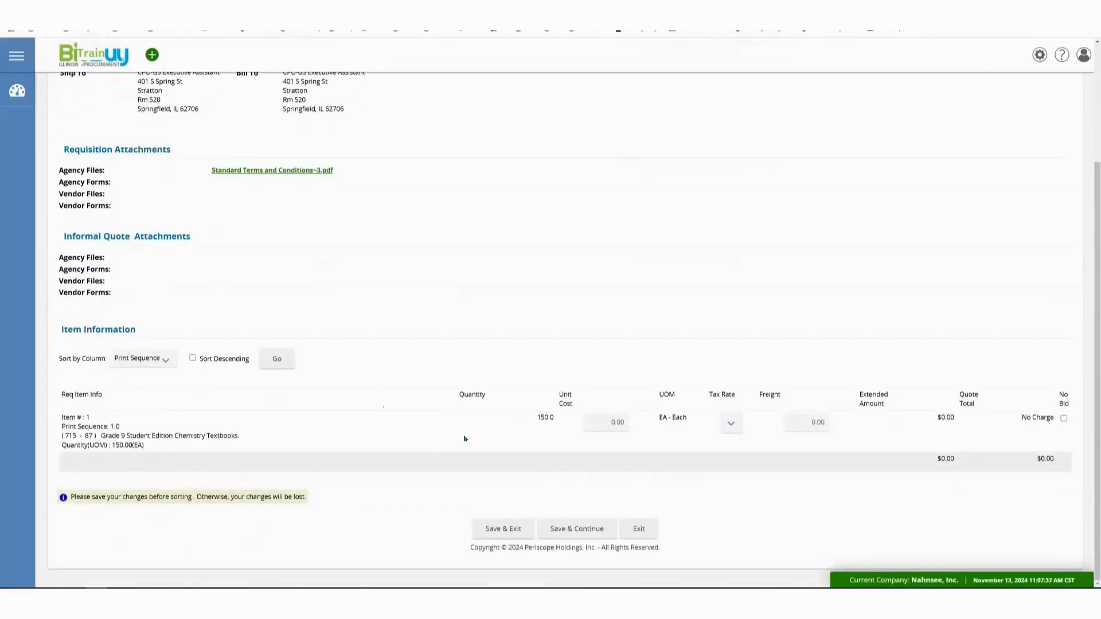
left_click(599, 419)
left_click(736, 500)
left_click(503, 530)
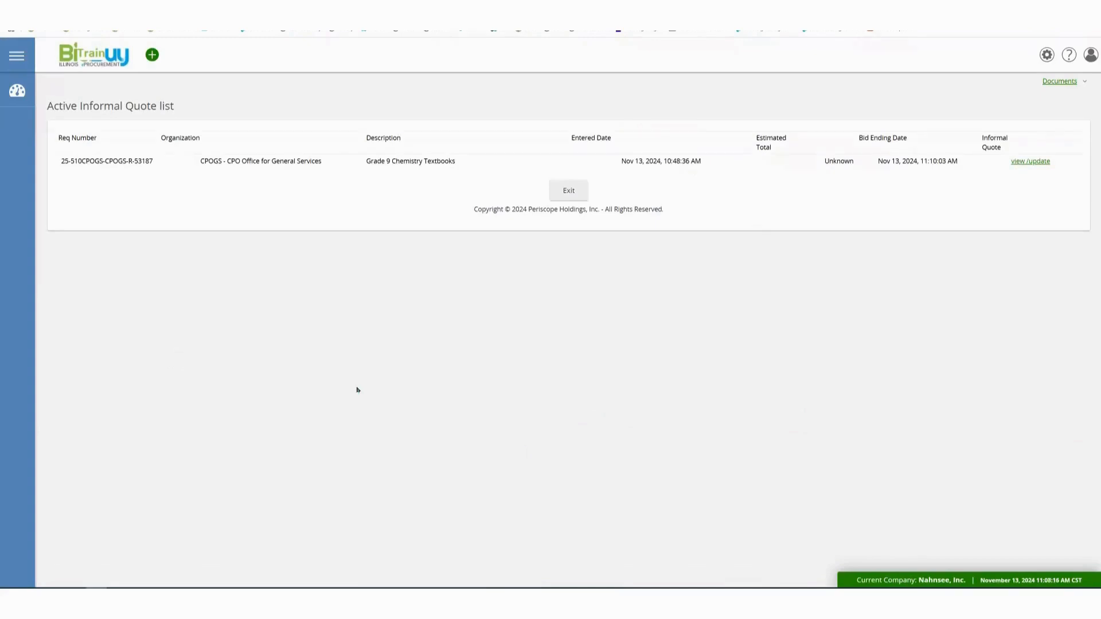
Review the item pricing in the vendor's saved Grade 9 Chemistry Textbooks quote and leave the quote.
left_click(568, 190)
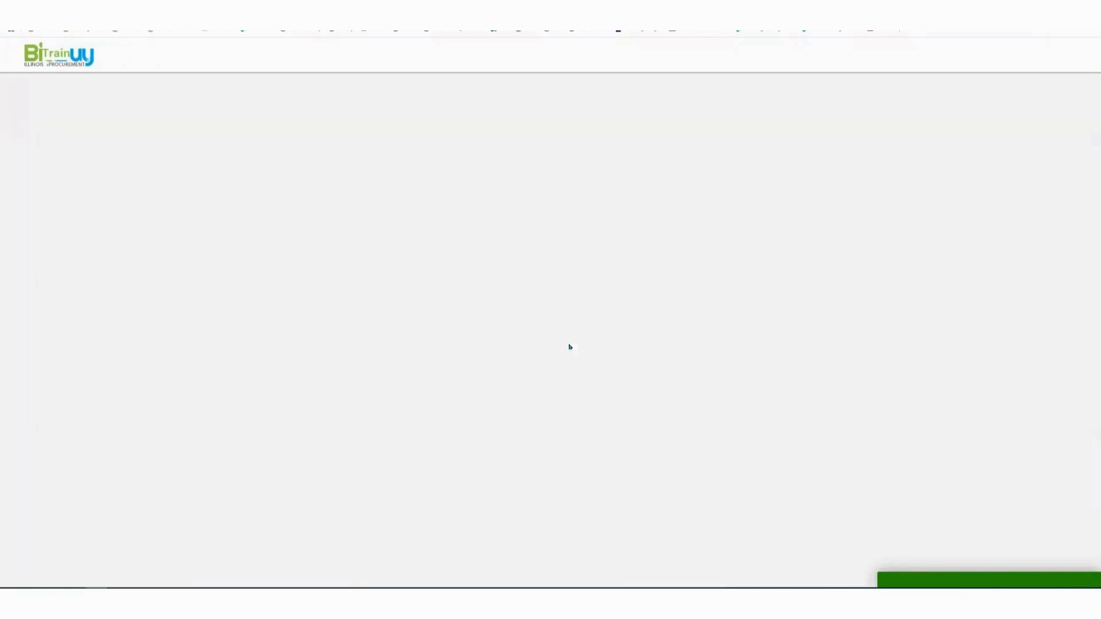
scroll(516, 335, "down", 3)
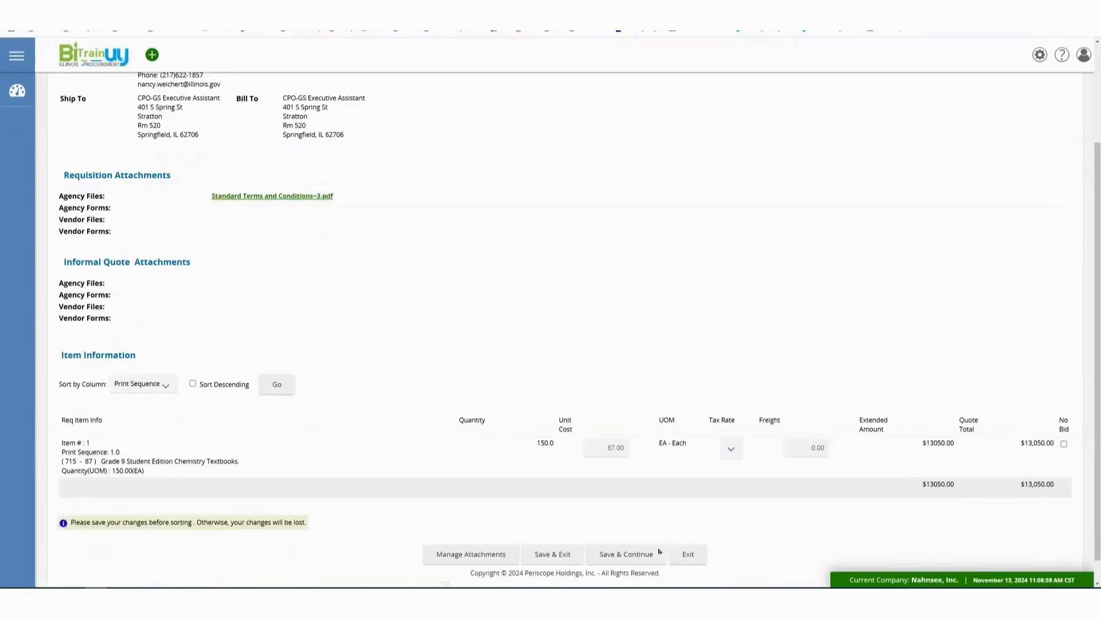
left_click(686, 556)
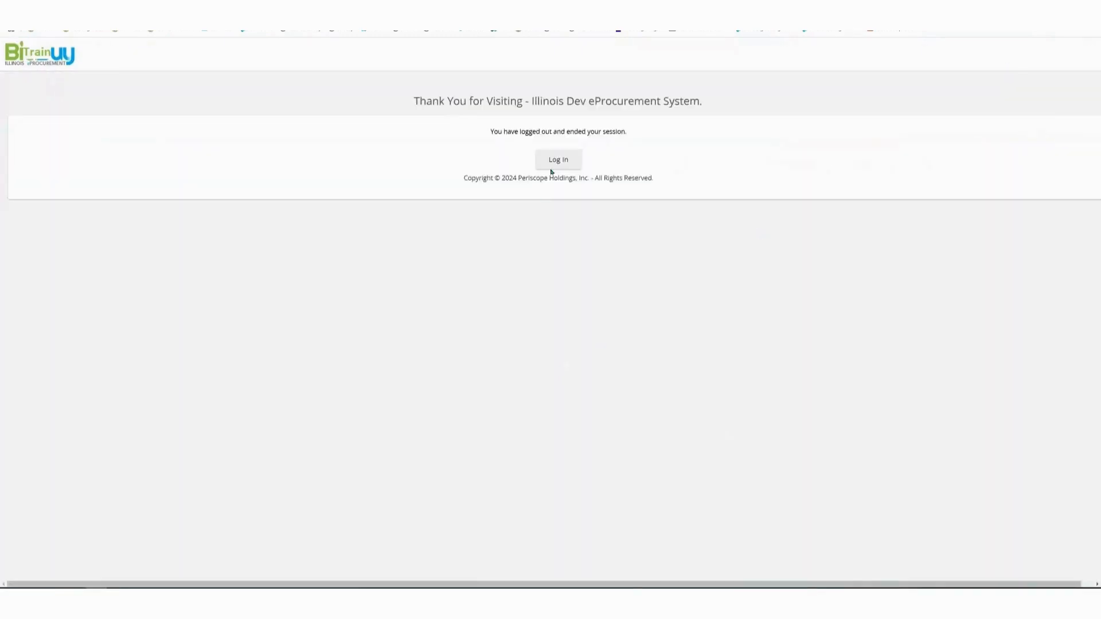
Sign back in with the buyer's saved login and open the Grade 9 Chemistry Textbooks requisition.
left_click(555, 159)
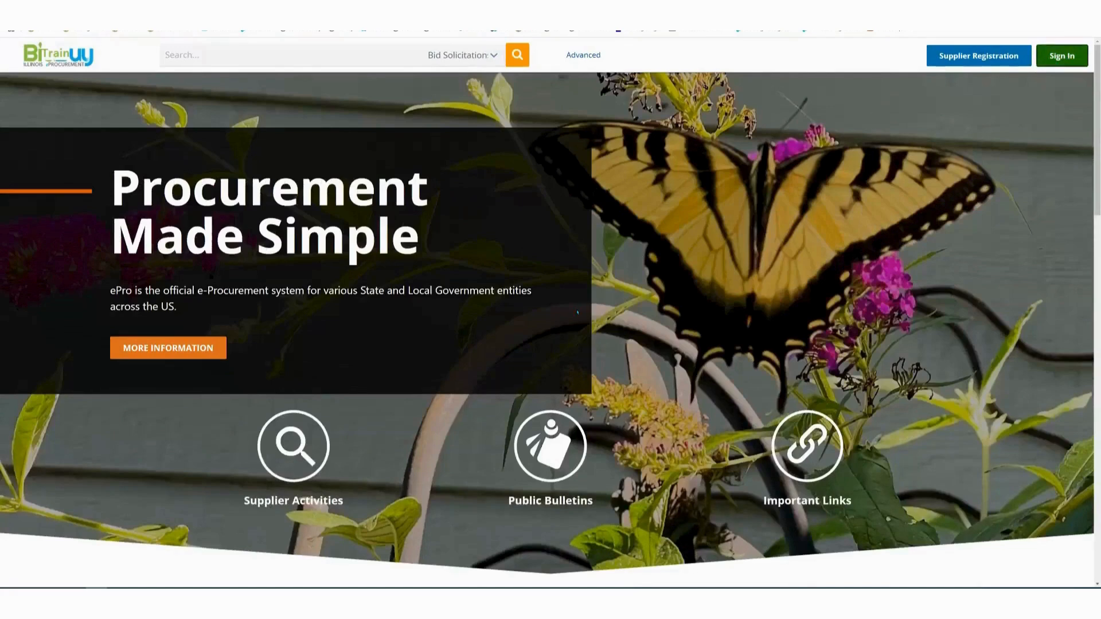
left_click(1072, 65)
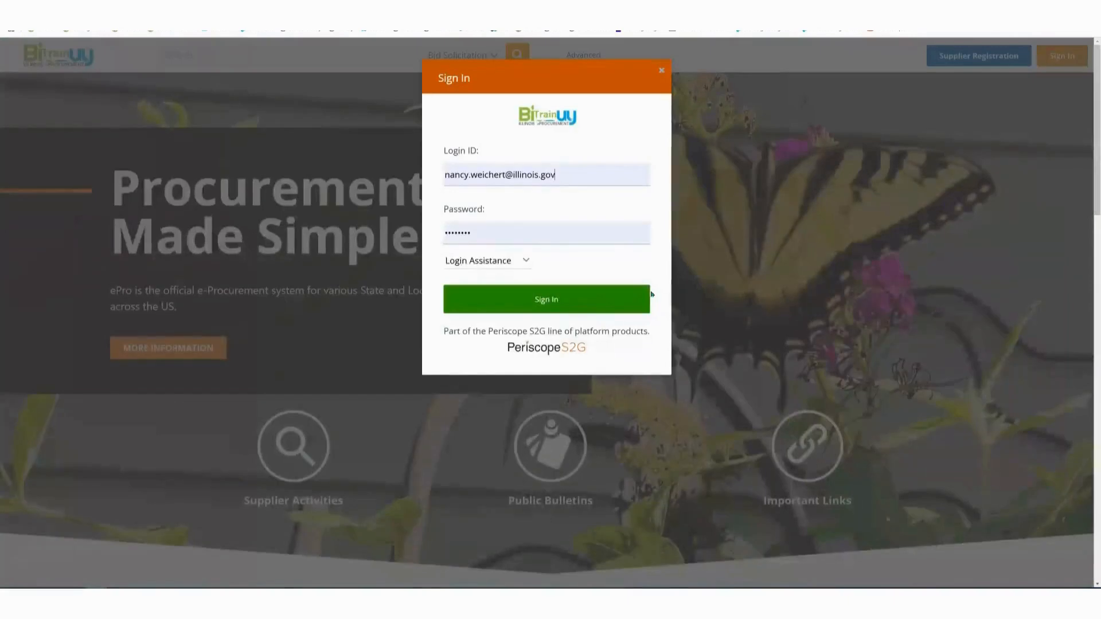
left_click(504, 301)
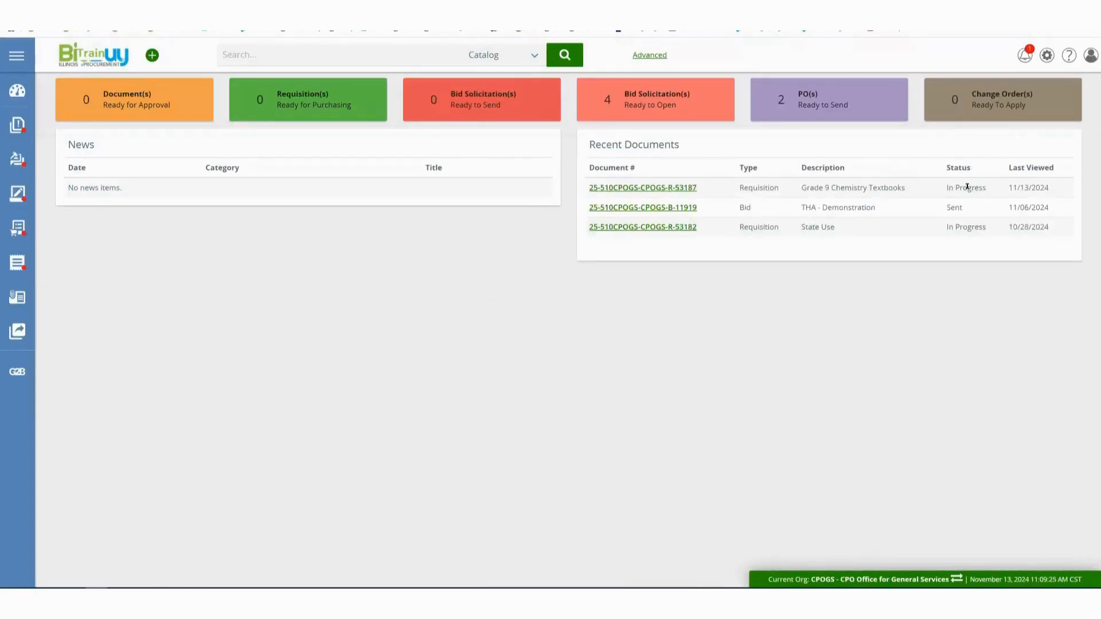
left_click(626, 187)
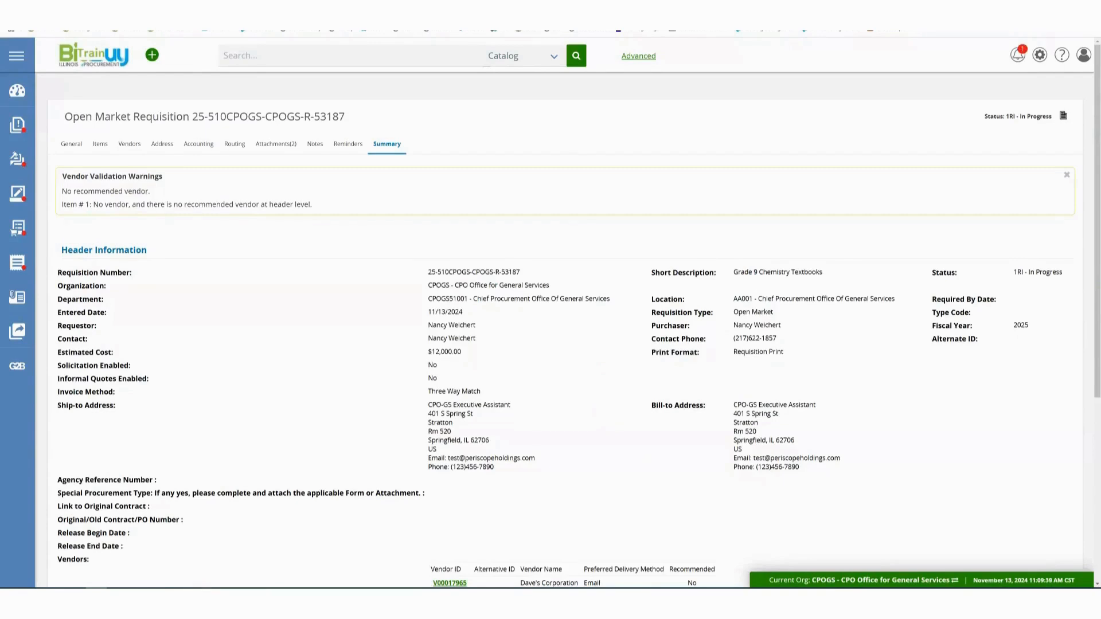
Read the job aid's instructions for viewing, entering and tabulating informal quotes after the bid ending date.
key("alt+Tab")
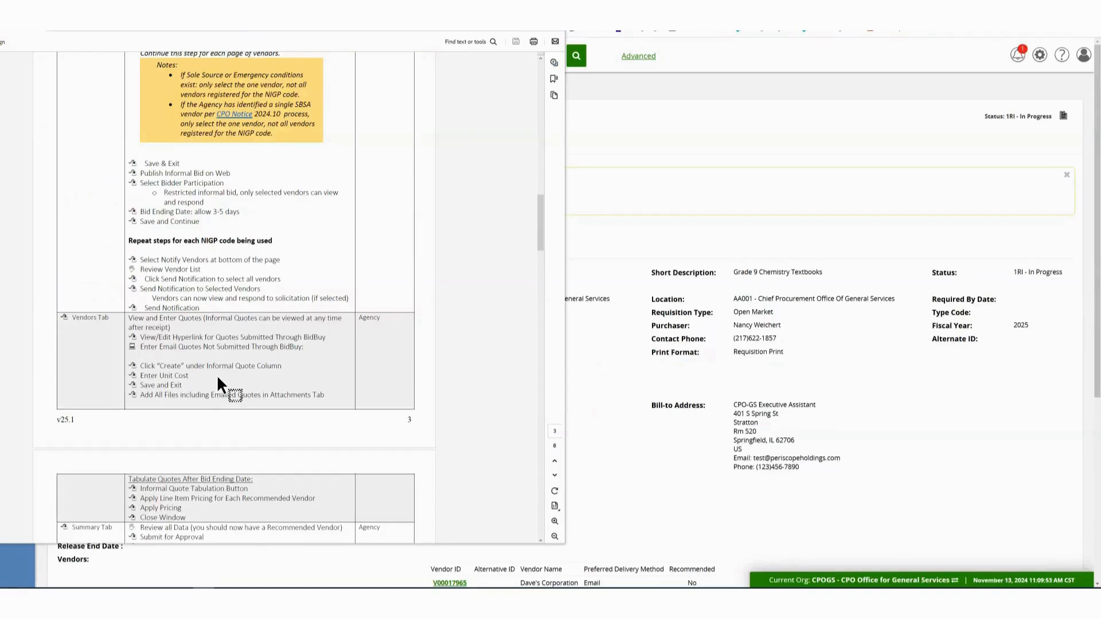
scroll(194, 349, "down", 1)
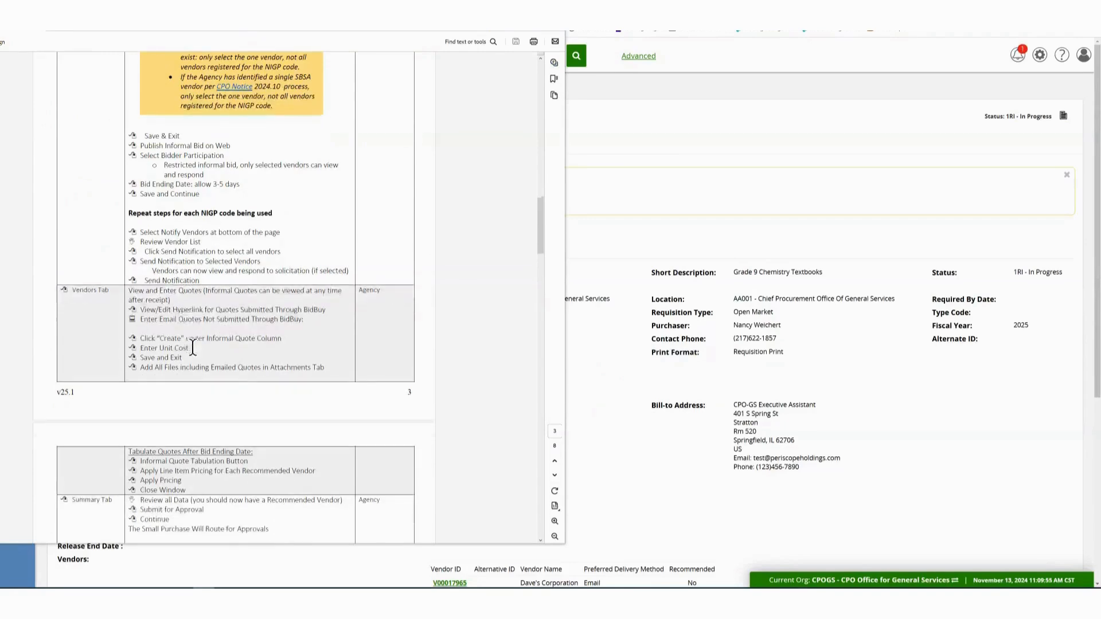
scroll(174, 348, "down", 4)
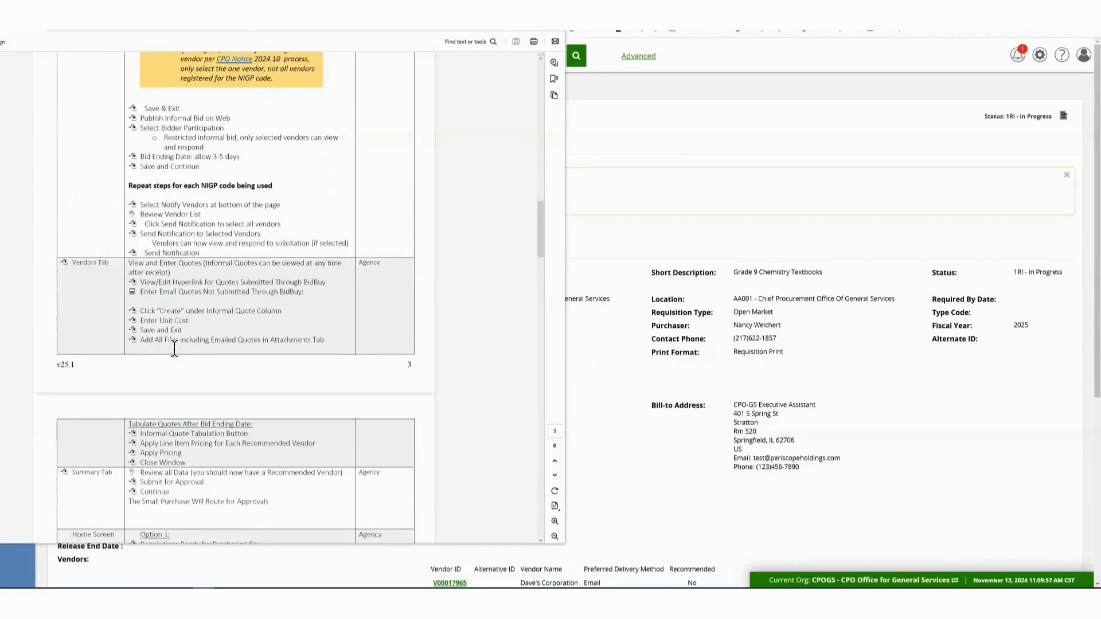
scroll(148, 185, "down", 1)
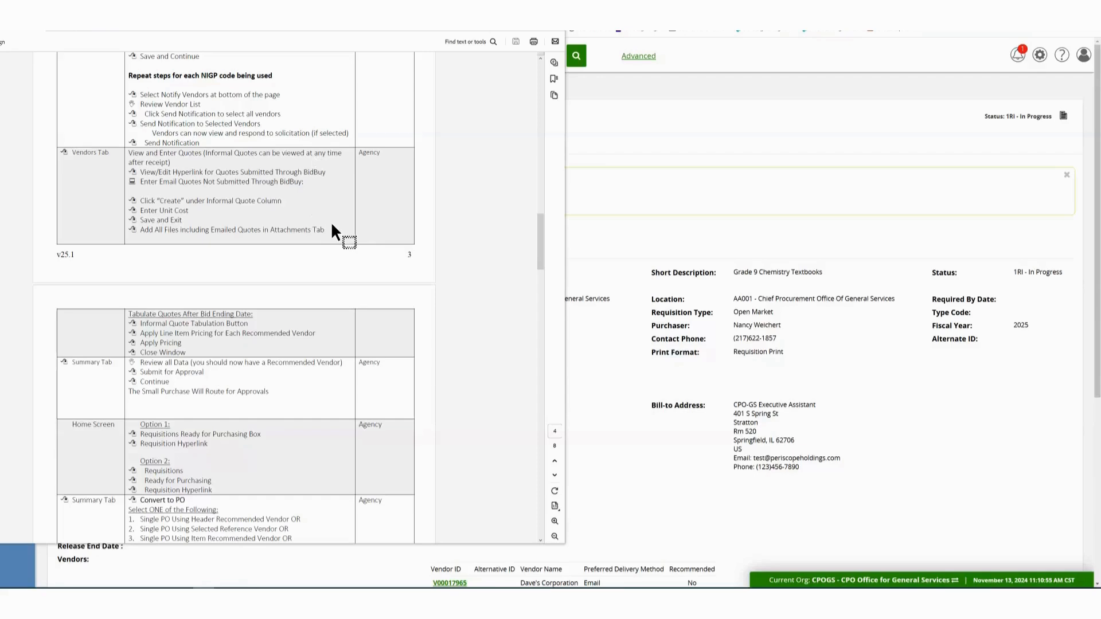
scroll(275, 310, "down", 2)
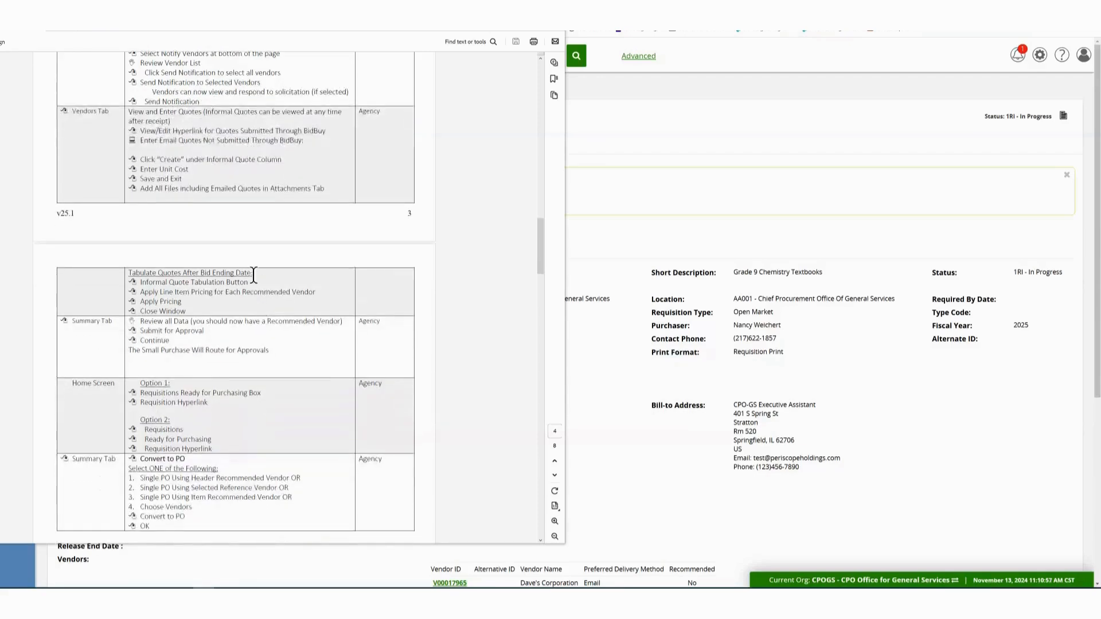
scroll(268, 278, "down", 1)
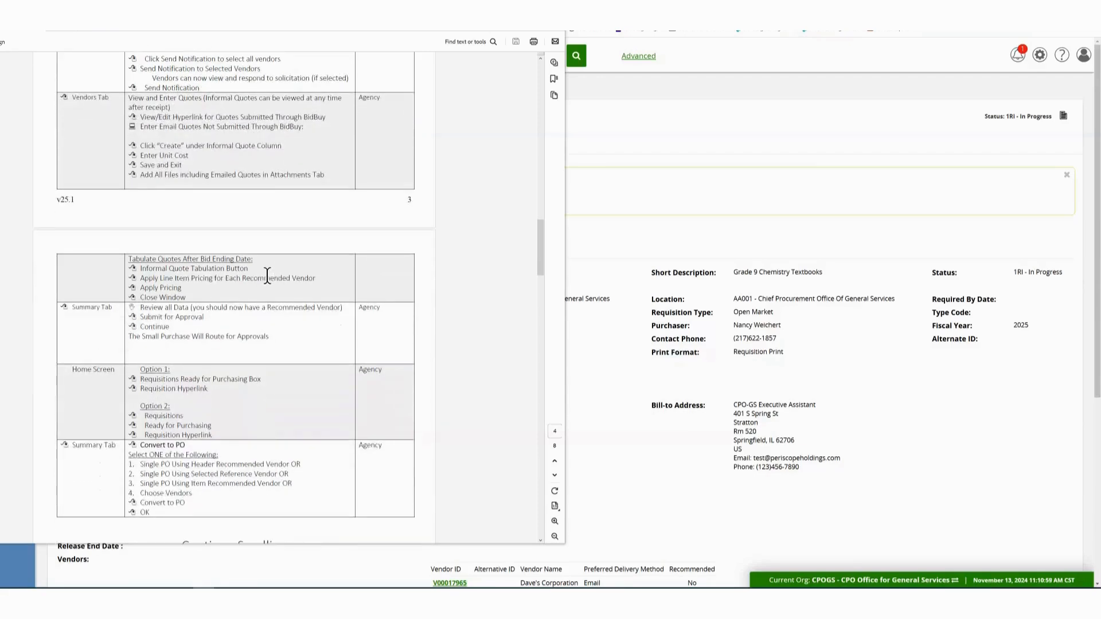
scroll(267, 278, "down", 4)
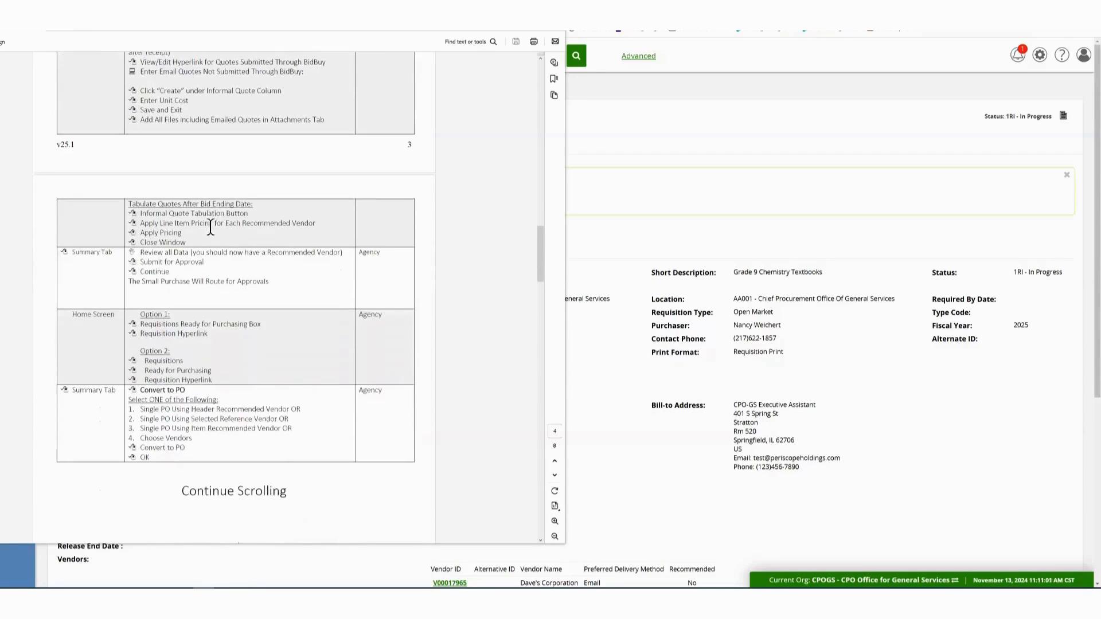
scroll(261, 235, "up", 3)
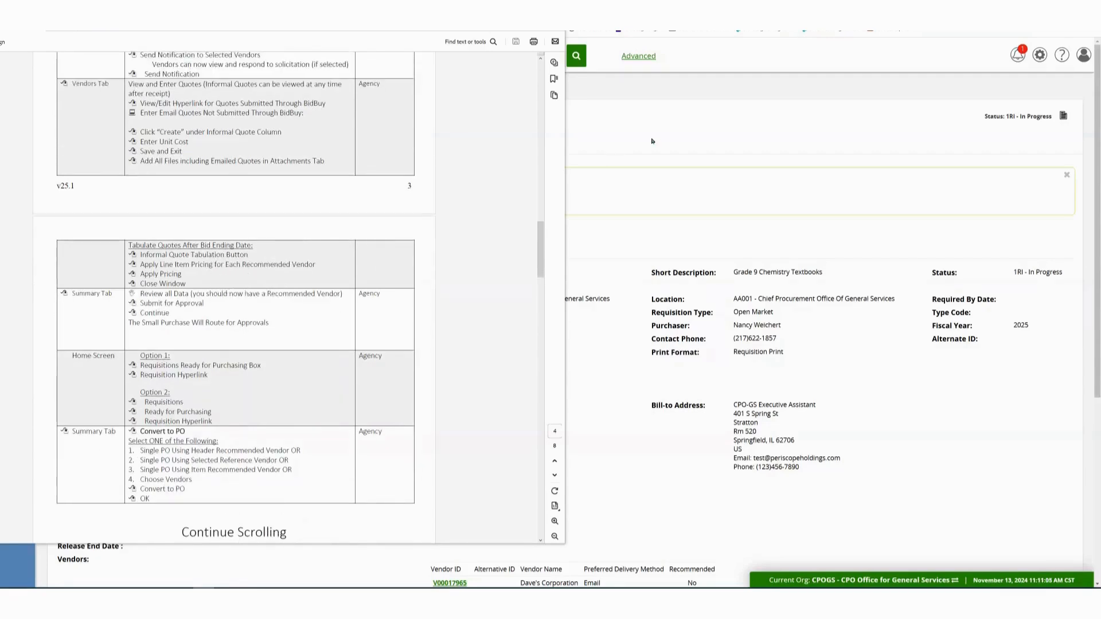
Open the Informal Quote Tabulation for the requisition's vendors, enlarge its window and compare it with the job aid.
left_click(700, 117)
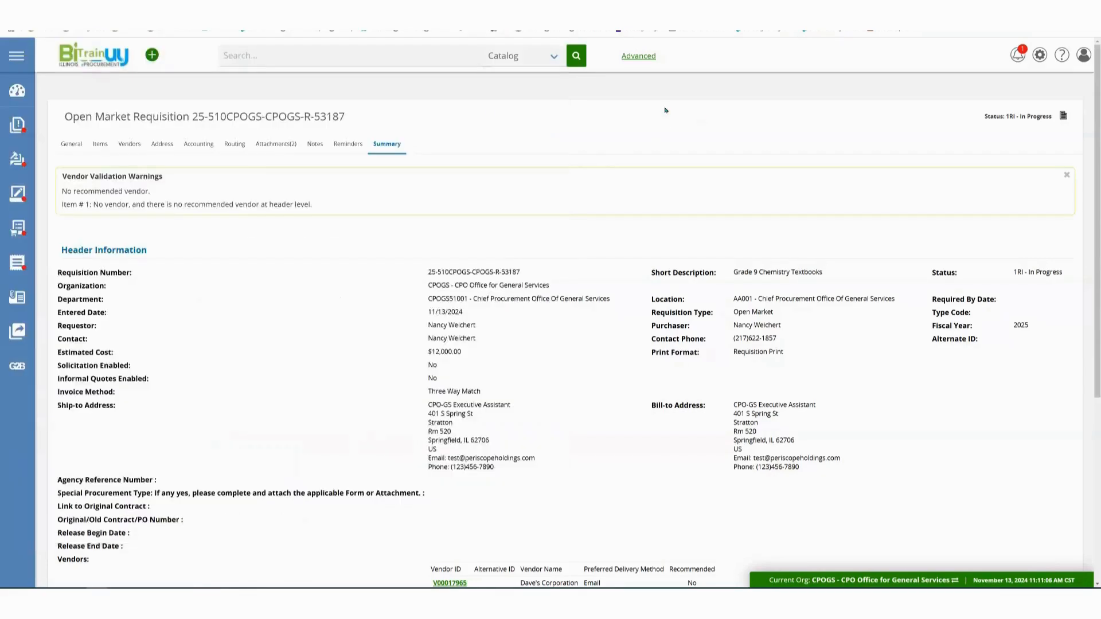
left_click(129, 144)
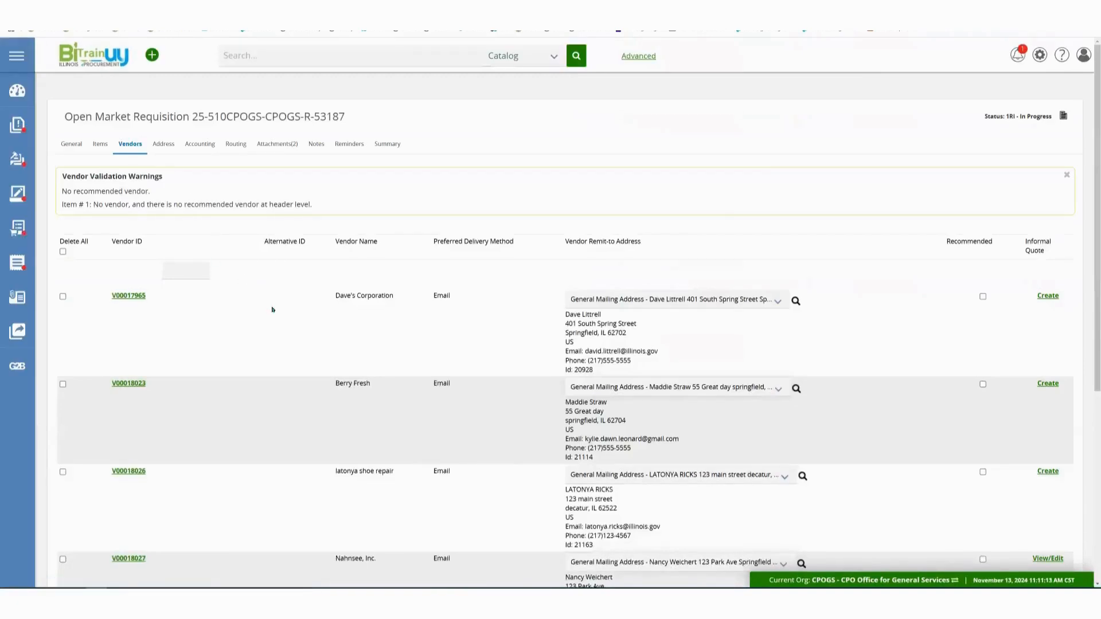
scroll(273, 310, "down", 5)
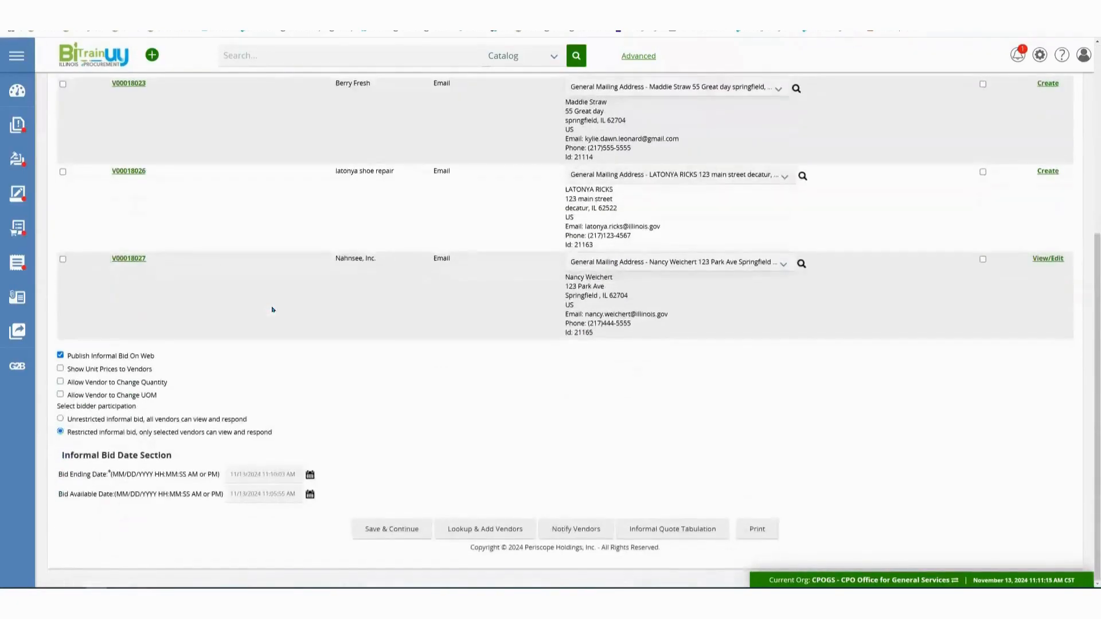
left_click(674, 535)
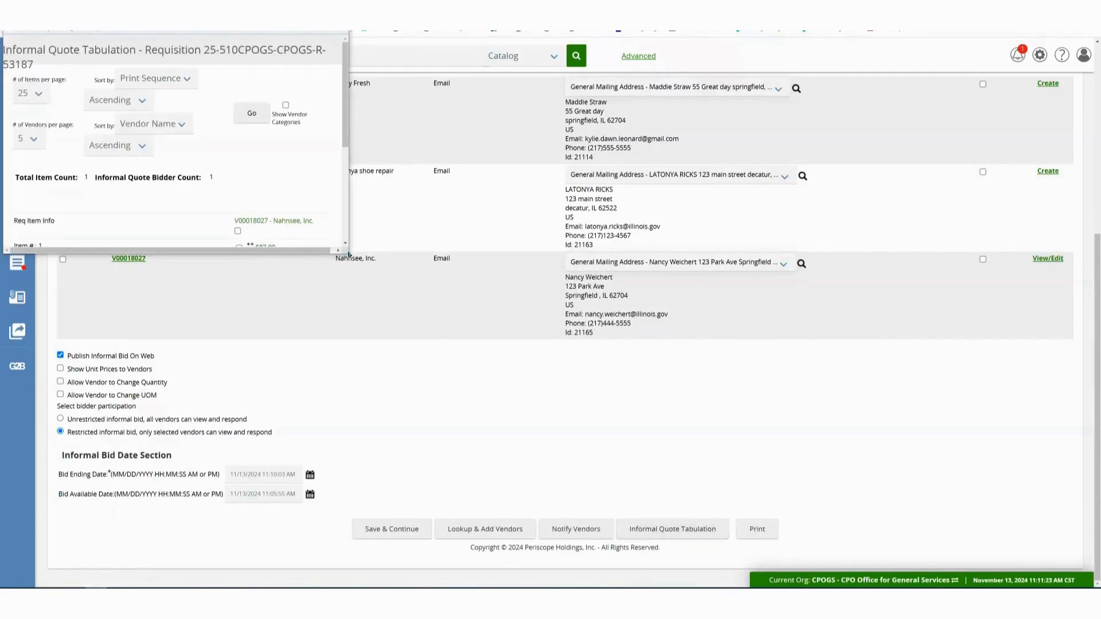
left_click_drag(348, 254, 514, 345)
left_click(203, 599)
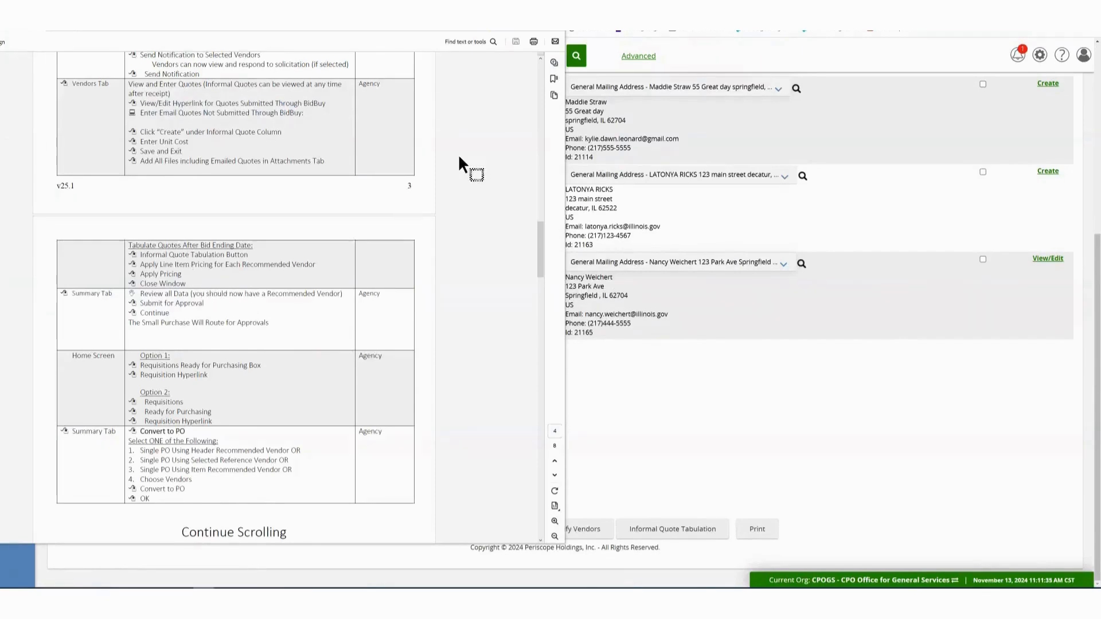
key("alt+Tab")
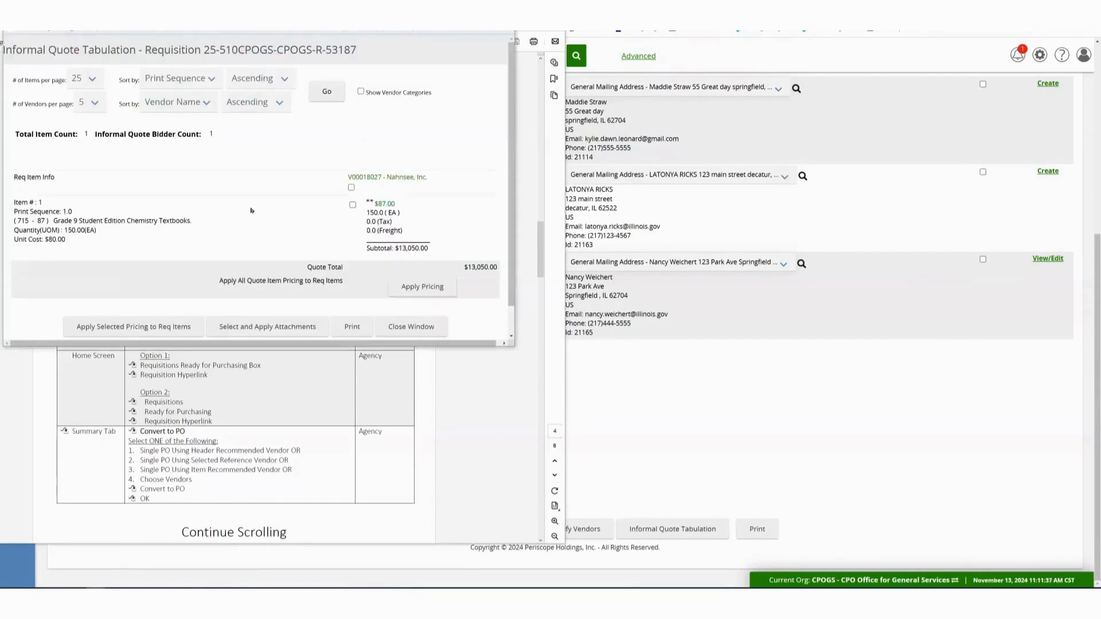
scroll(121, 331, "down", 1)
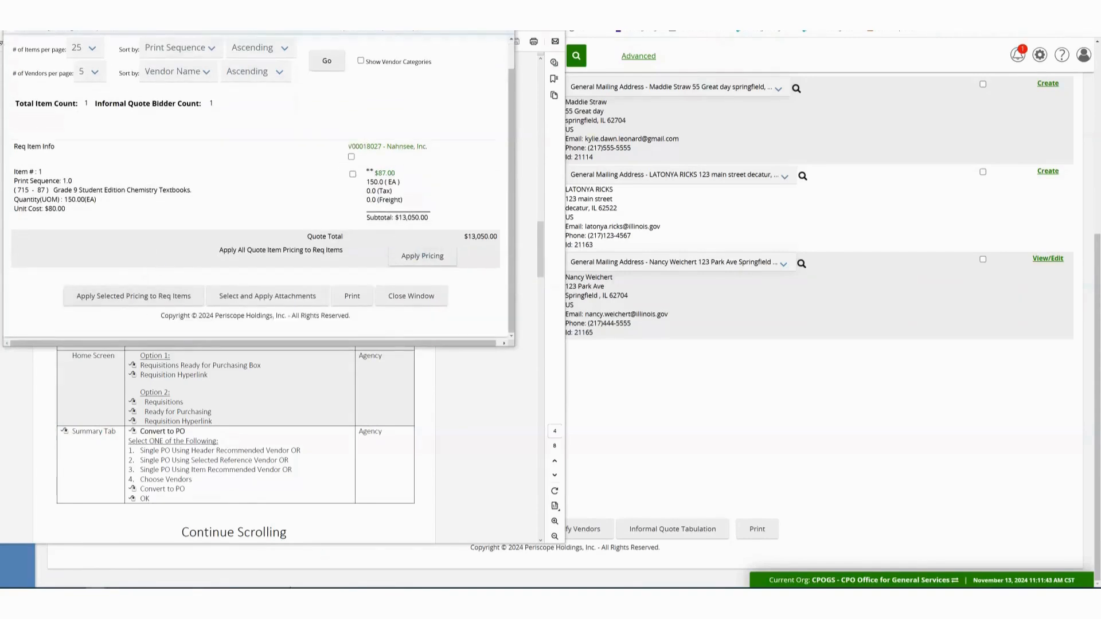
Apply all of Nahnsee, Inc.'s quote item pricing to the requisition items, confirm, and close the tabulation window.
left_click(203, 599)
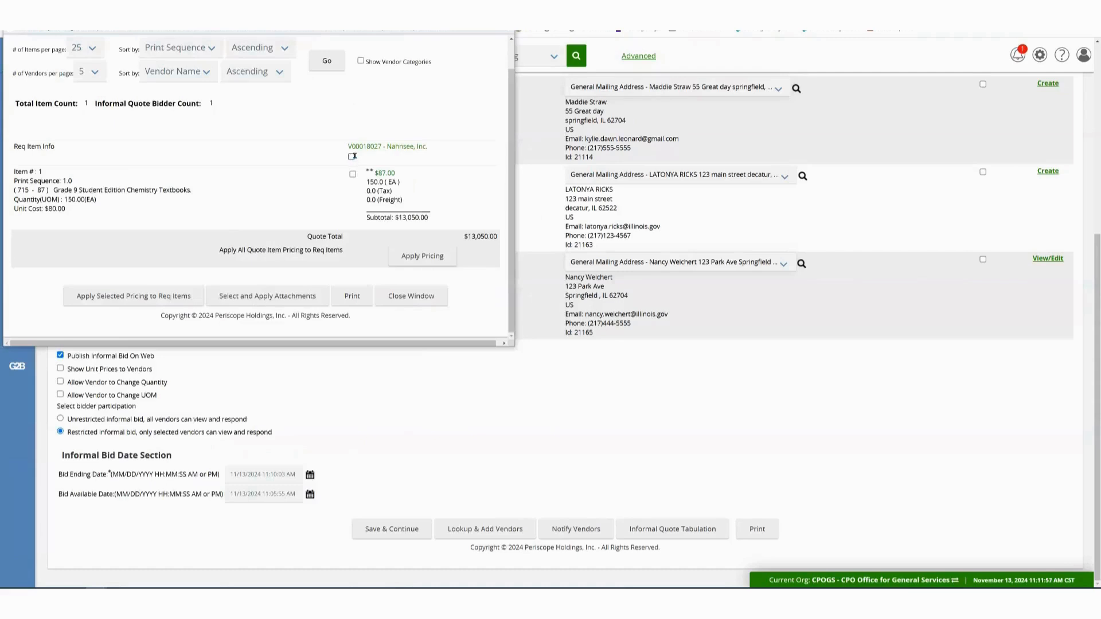
left_click(433, 258)
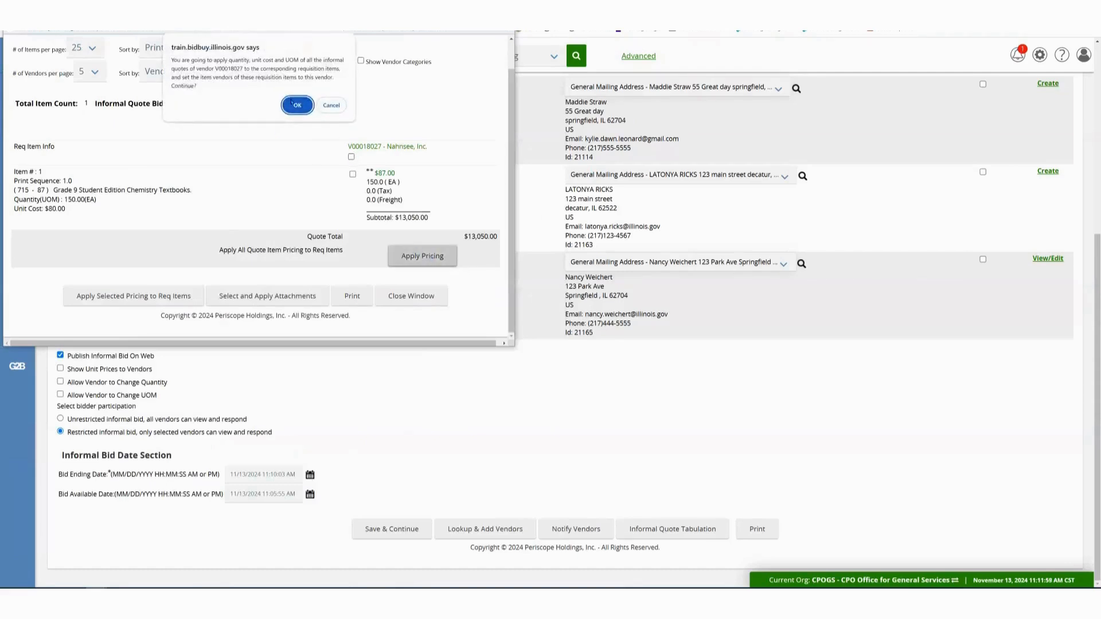
left_click(296, 105)
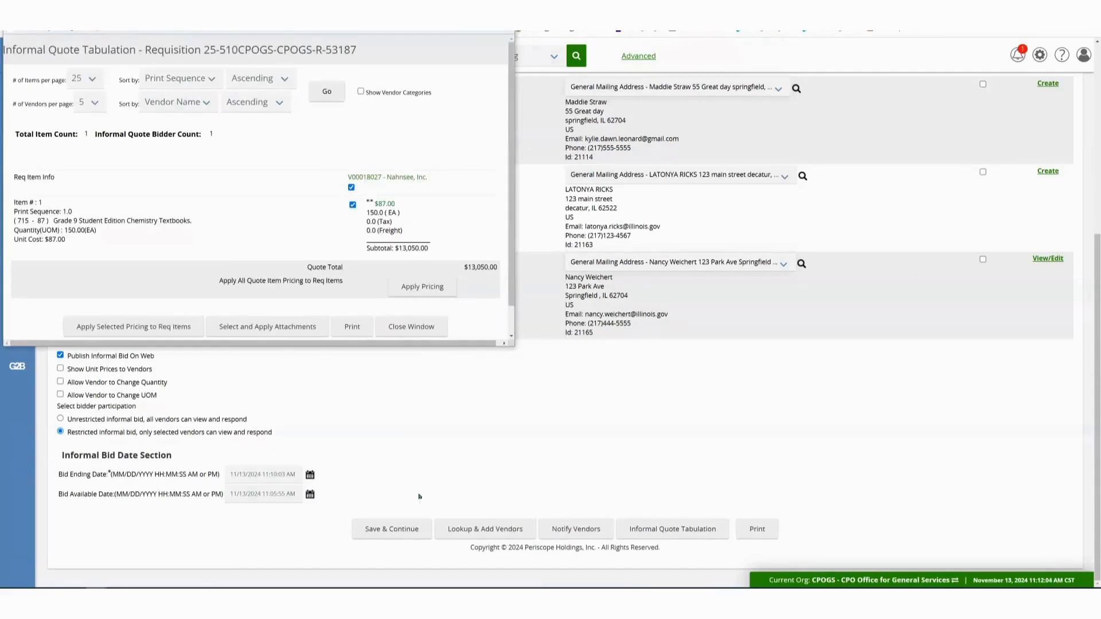
left_click(411, 327)
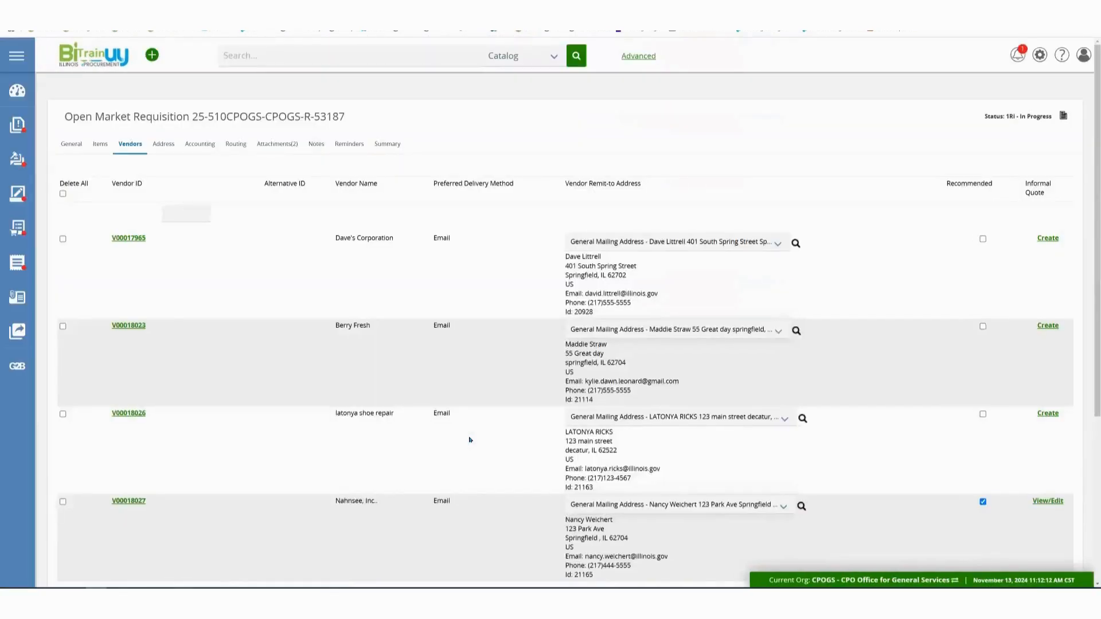
Check which vendor is recommended on the requisition and read the job aid's steps for approval and PO conversion.
scroll(469, 439, "down", 3)
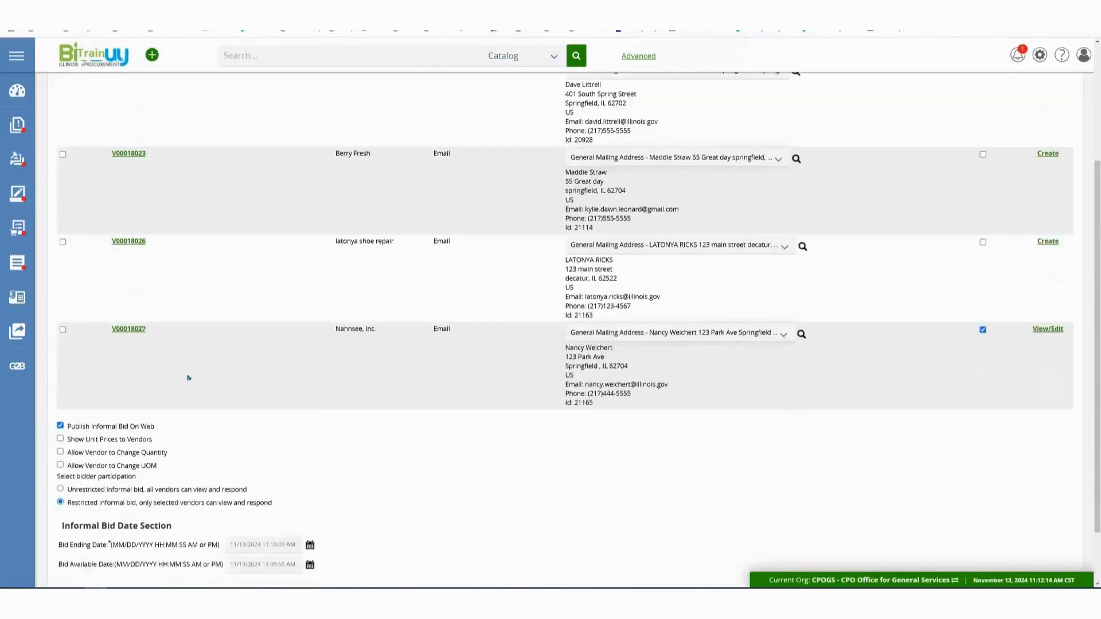
scroll(965, 357, "up", 3)
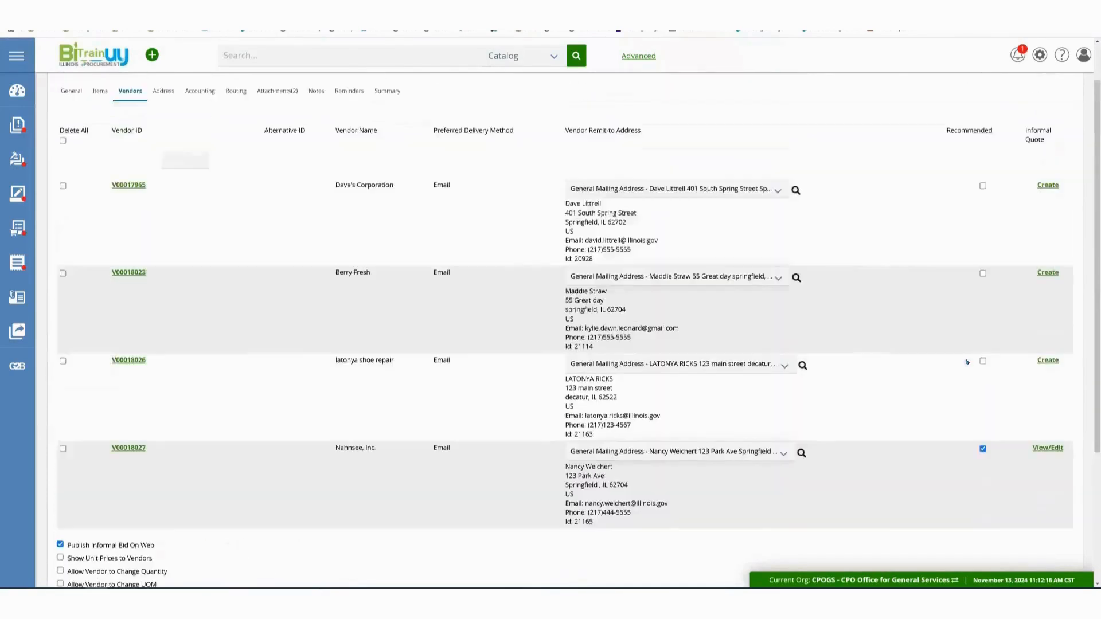
scroll(915, 439, "down", 2)
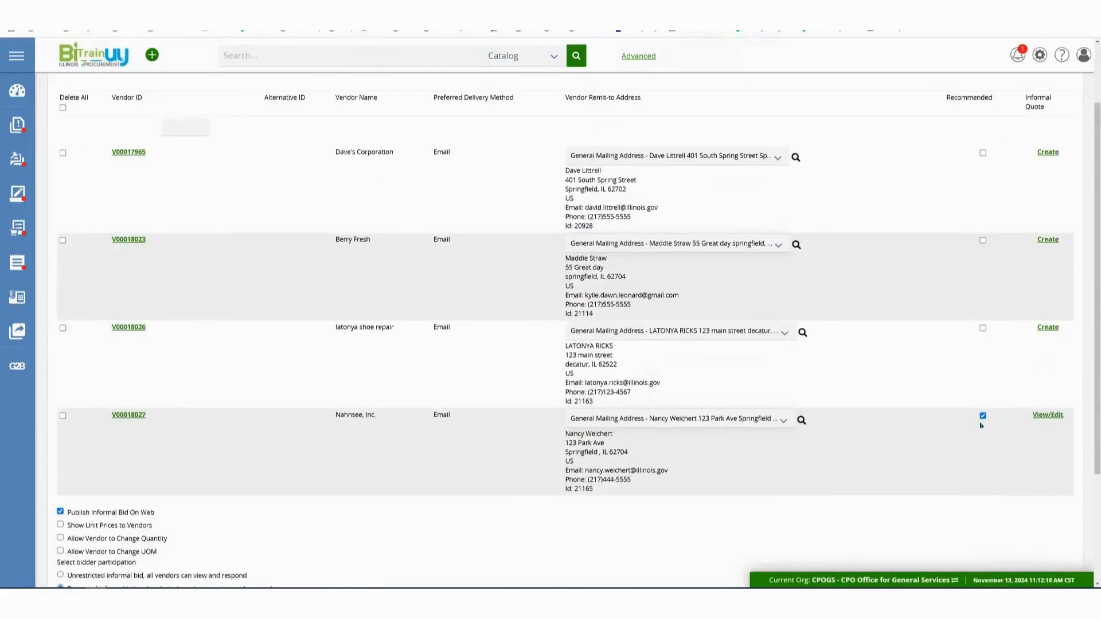
scroll(673, 485, "down", 1)
scroll(631, 493, "down", 1)
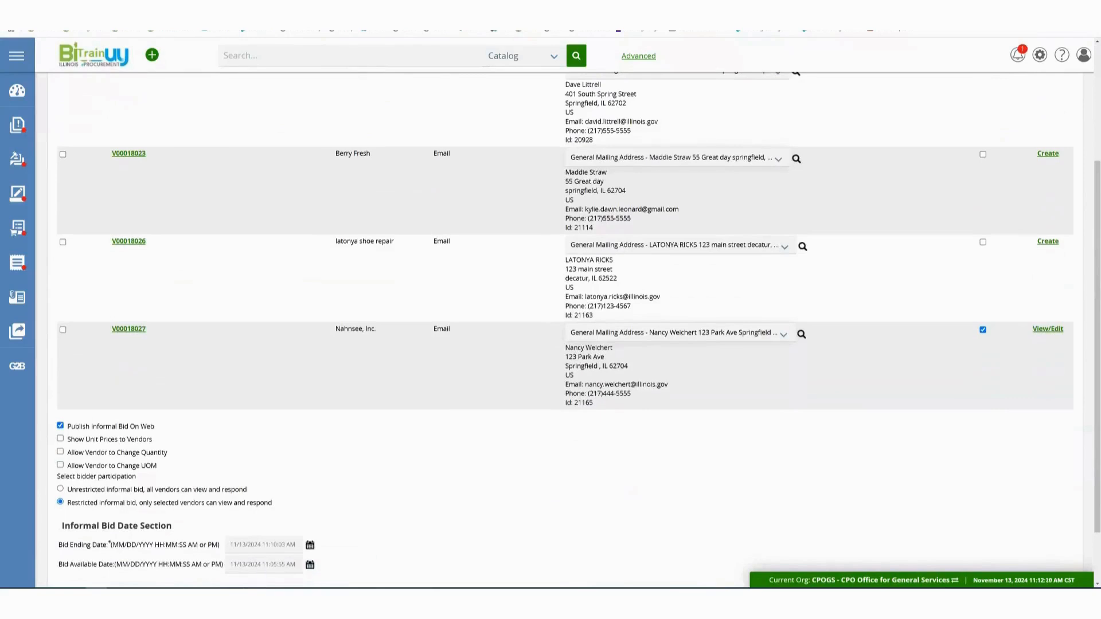
key("alt+Tab")
scroll(233, 363, "down", 5)
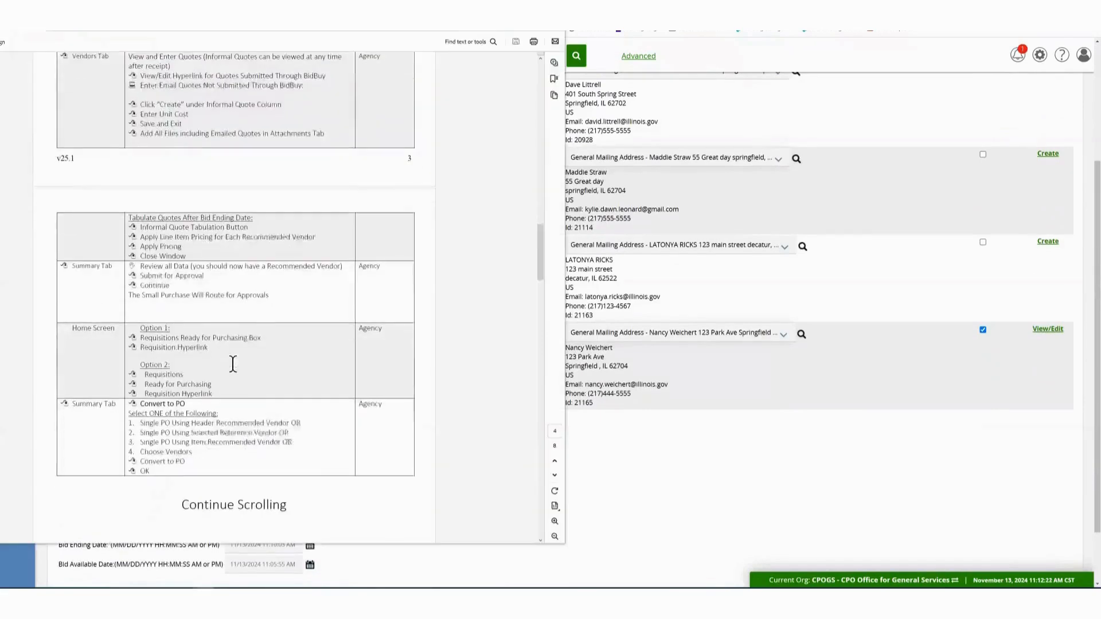
scroll(232, 363, "down", 1)
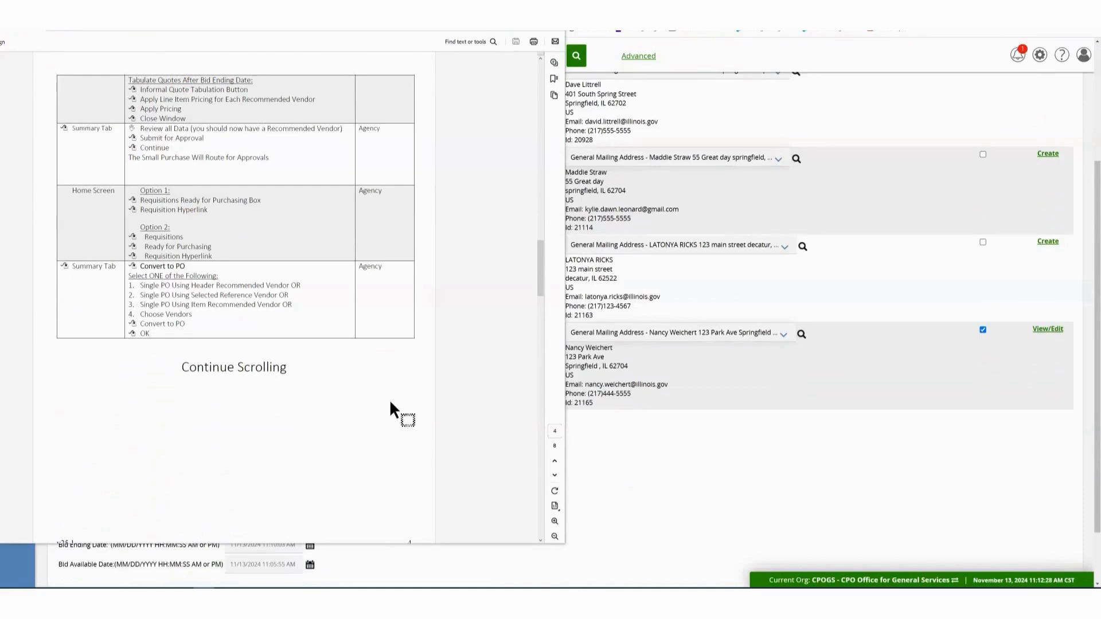
Review the requisition summary and submit the requisition for approval using automatic approval.
left_click(671, 459)
scroll(653, 424, "up", 3)
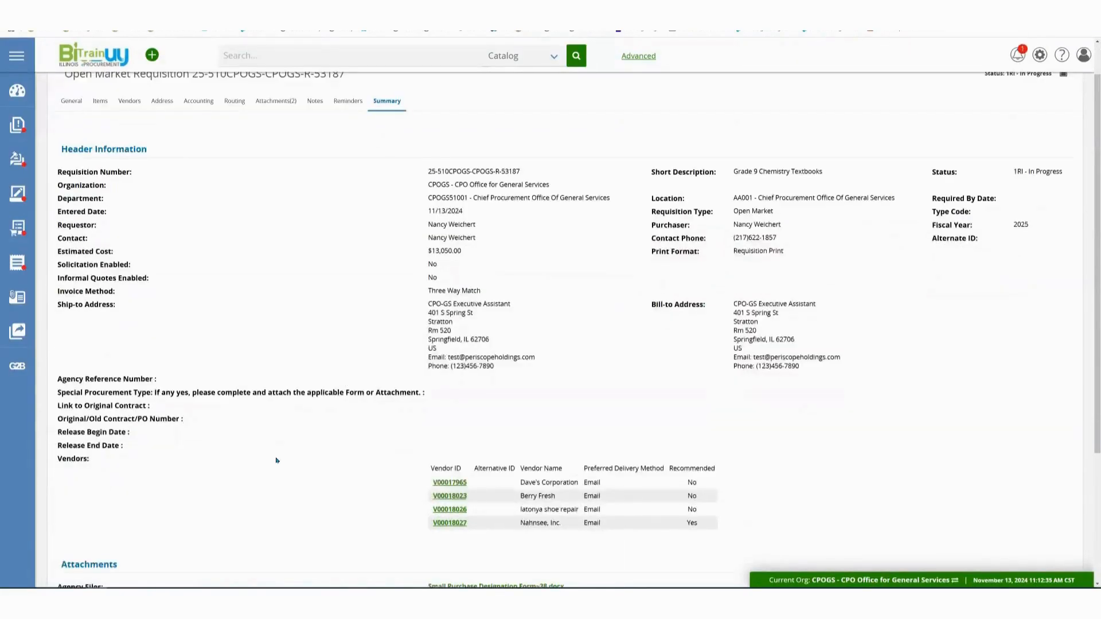
scroll(279, 453, "down", 3)
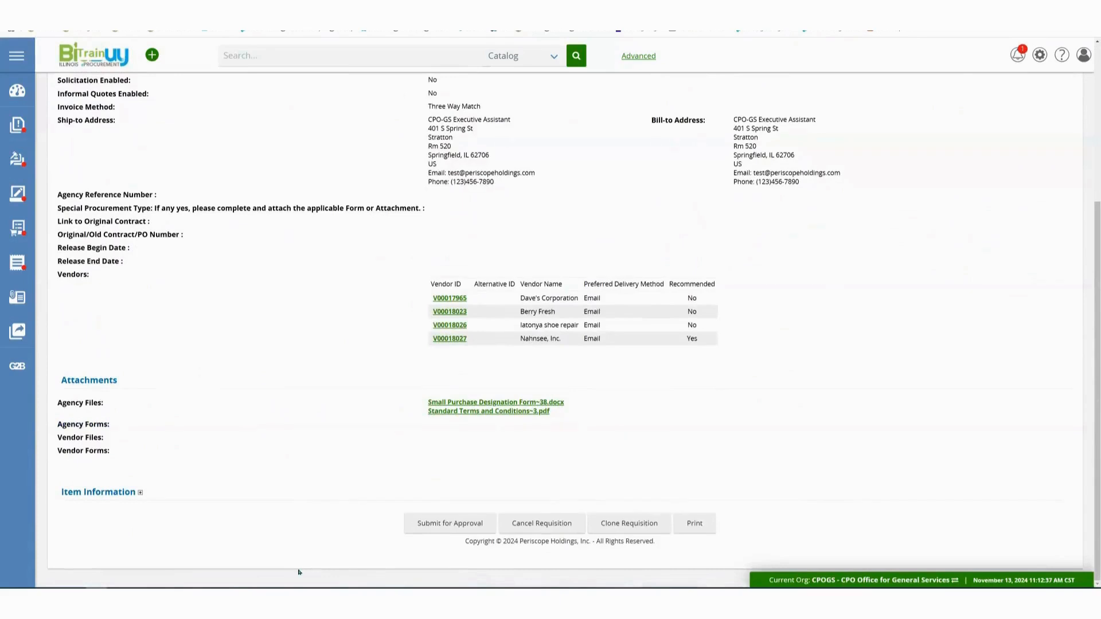
left_click(450, 525)
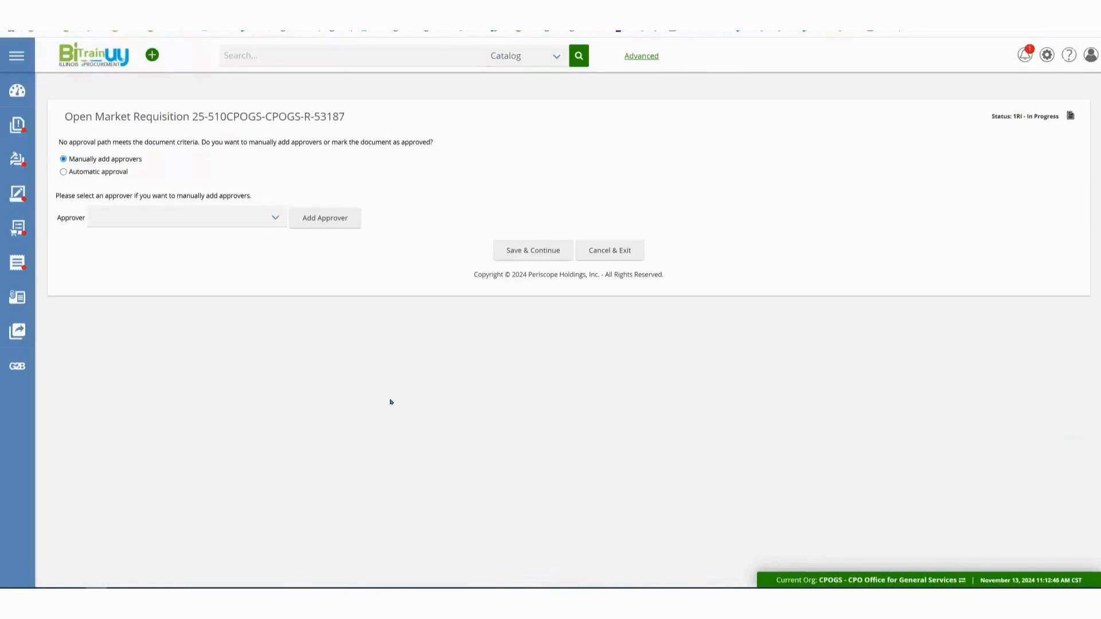
left_click(89, 172)
left_click(539, 253)
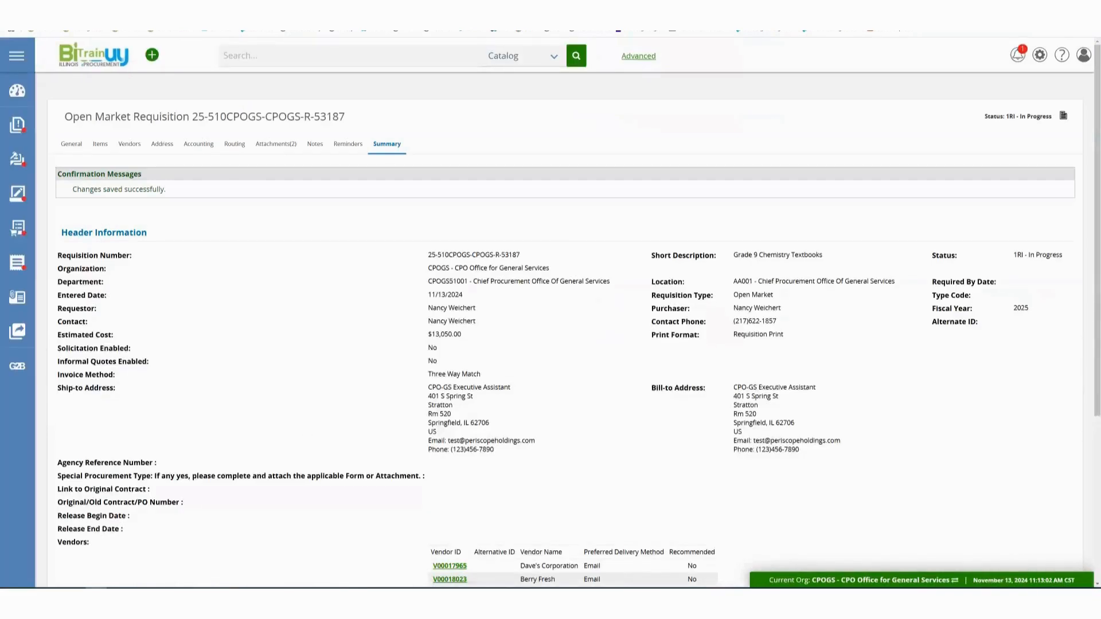
Check the job aid's PO conversion steps and review the approved requisition's summary.
left_click(201, 598)
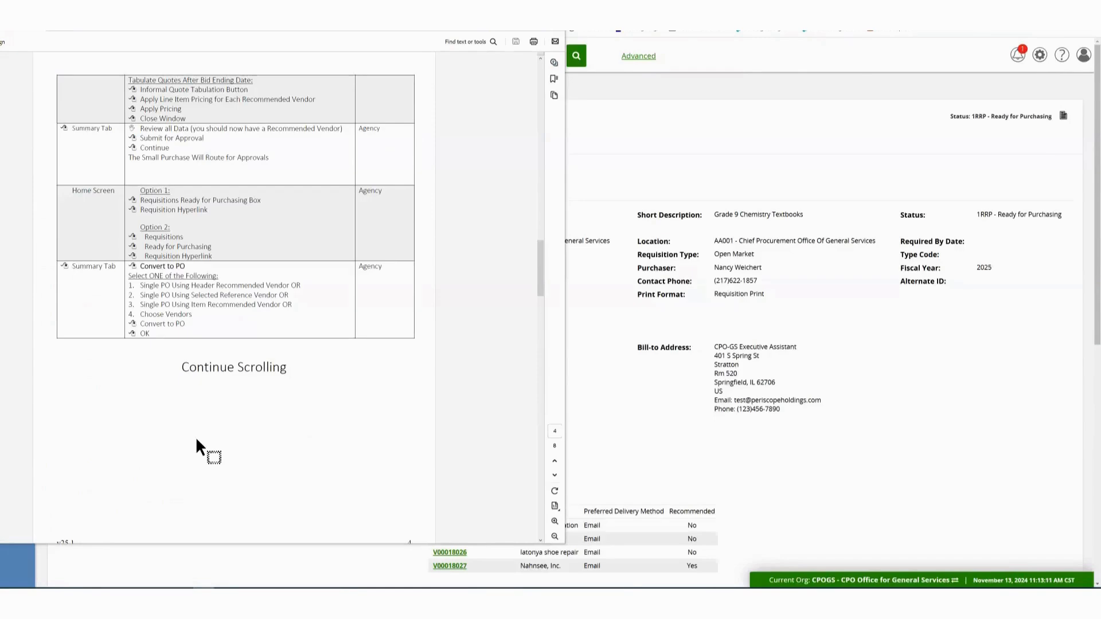
left_click(628, 441)
scroll(748, 442, "down", 7)
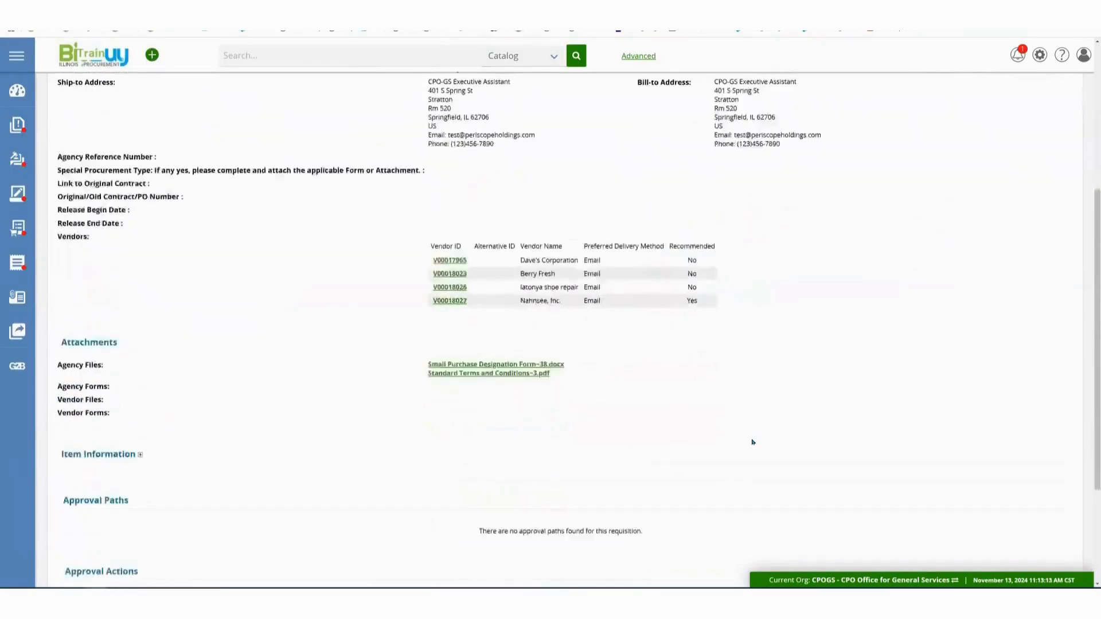
scroll(752, 442, "up", 7)
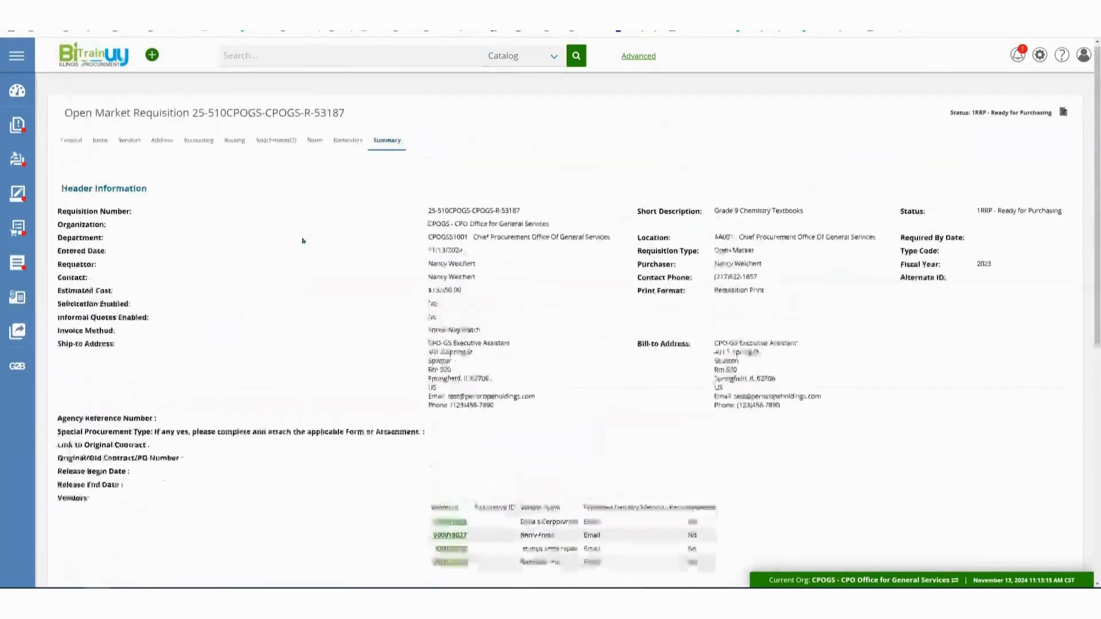
Return to the home screen, reopen the Grade 9 Chemistry Textbooks requisition, and start and confirm its conversion to a purchase order.
left_click(98, 59)
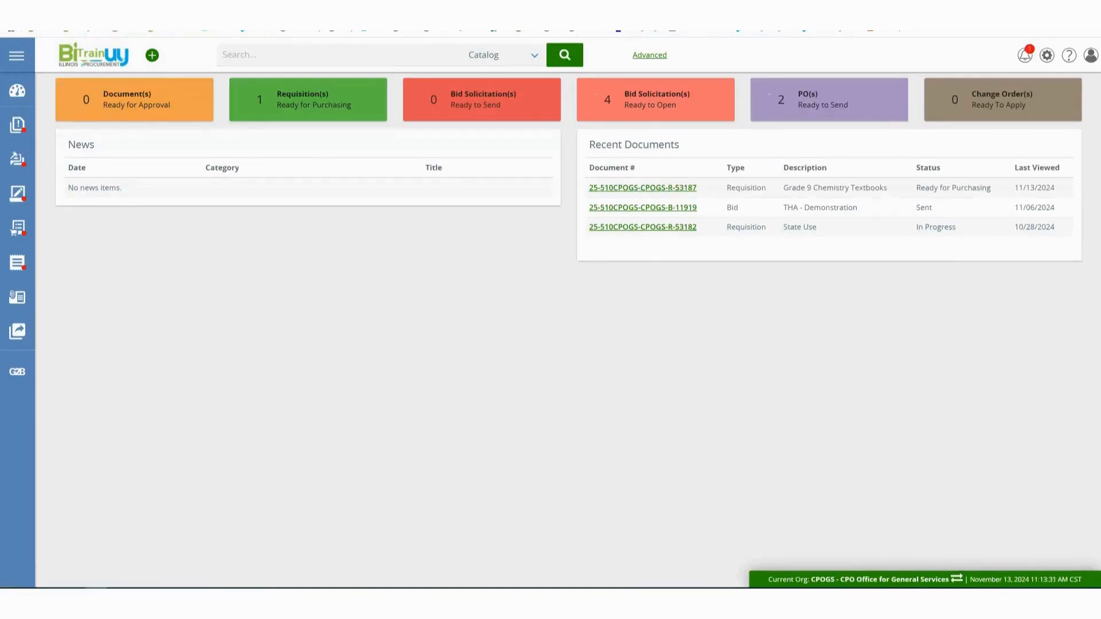
left_click(204, 601)
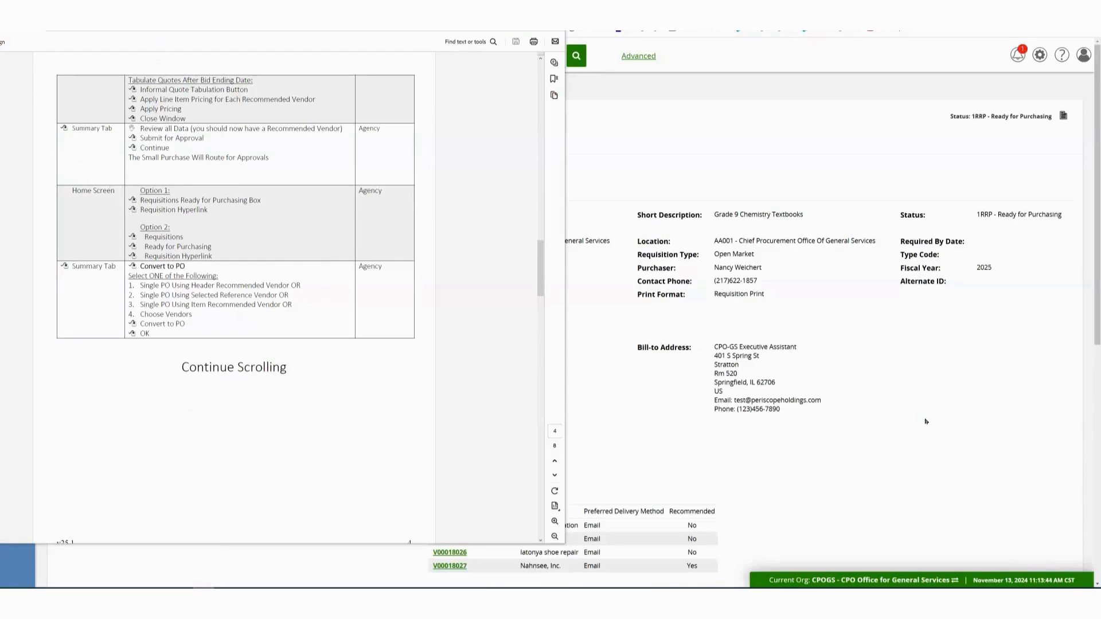
scroll(859, 403, "down", 7)
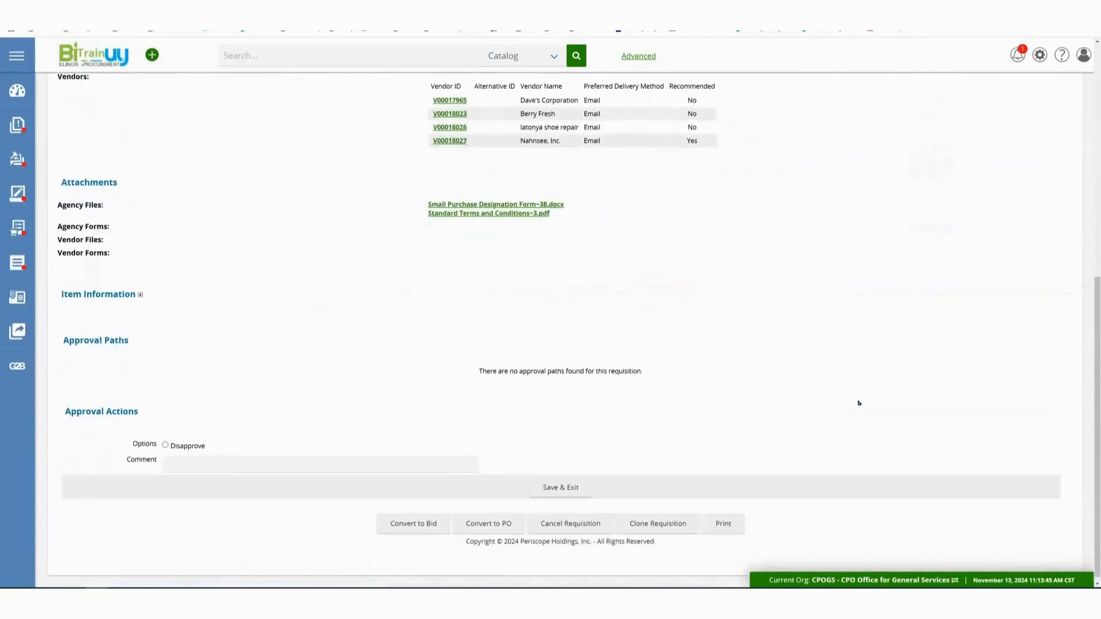
left_click(498, 521)
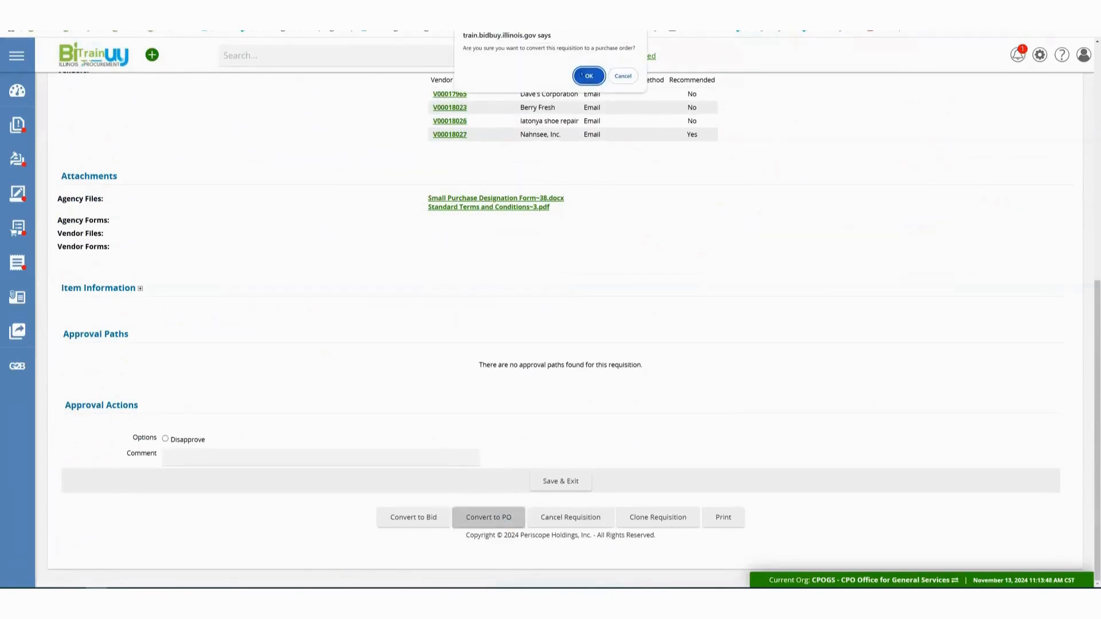
left_click(582, 73)
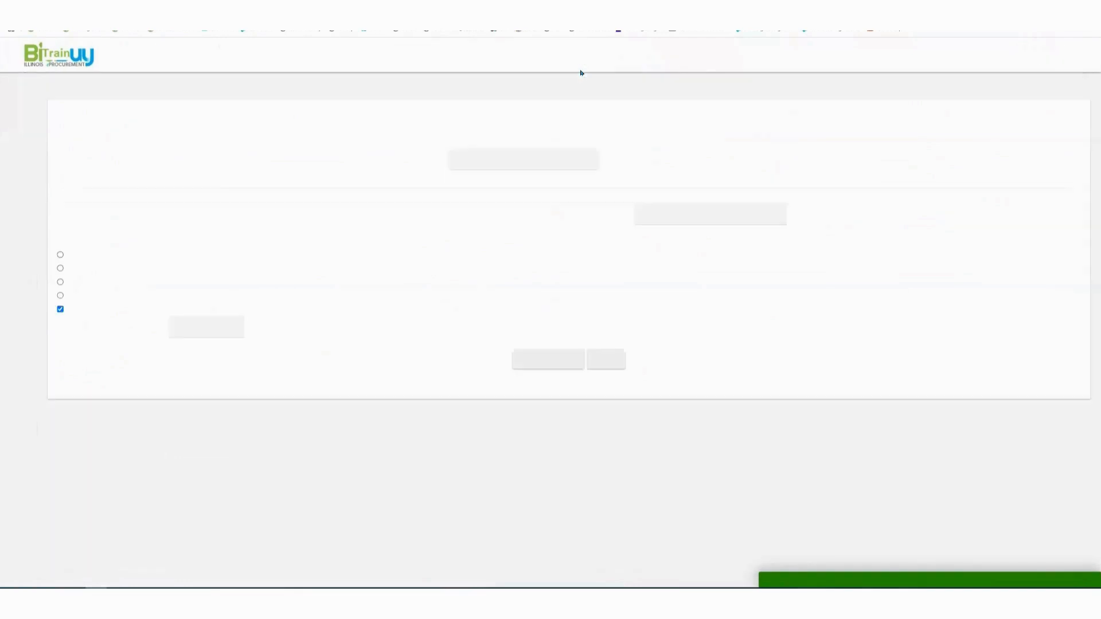
Convert the requisition to a single Open Market PO using the header recommended vendor, including the vendor informal quote attachments.
key("alt+Tab")
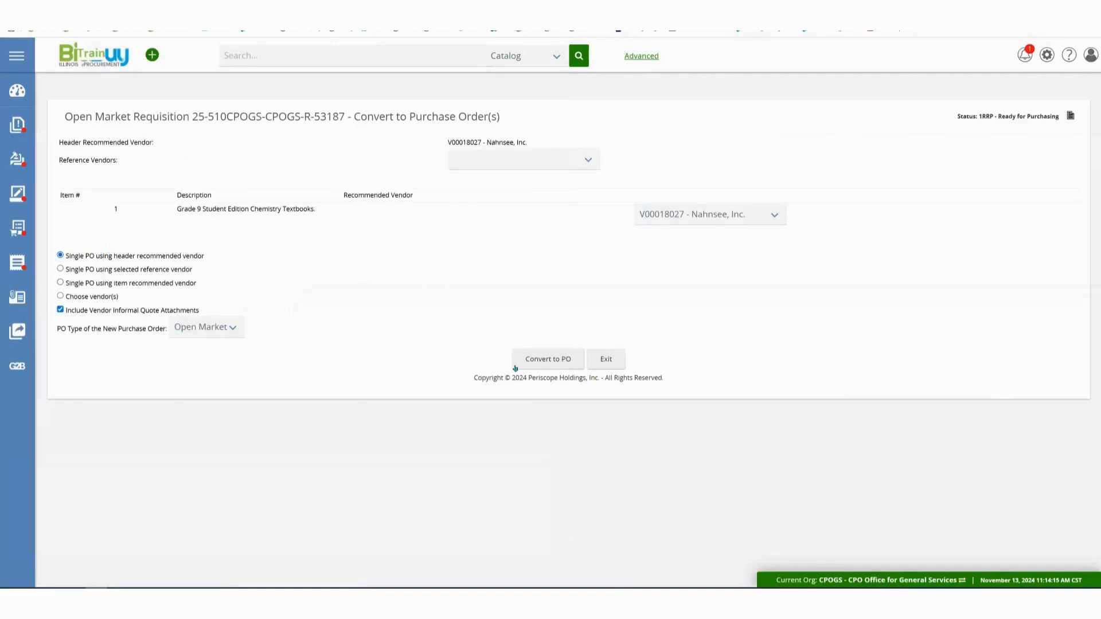
left_click(549, 360)
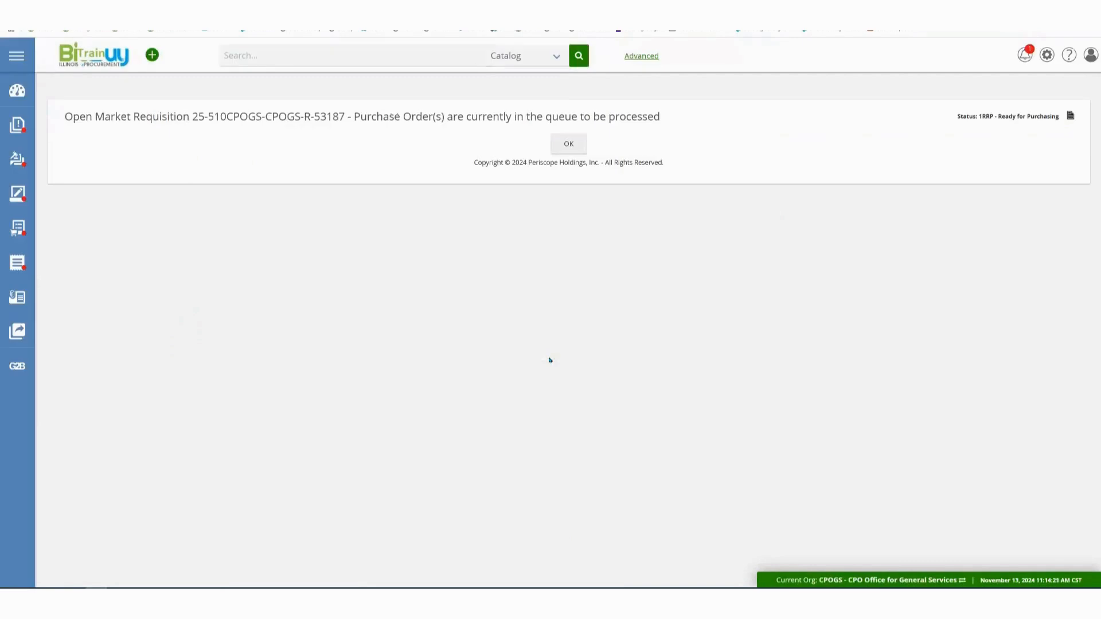
left_click(568, 143)
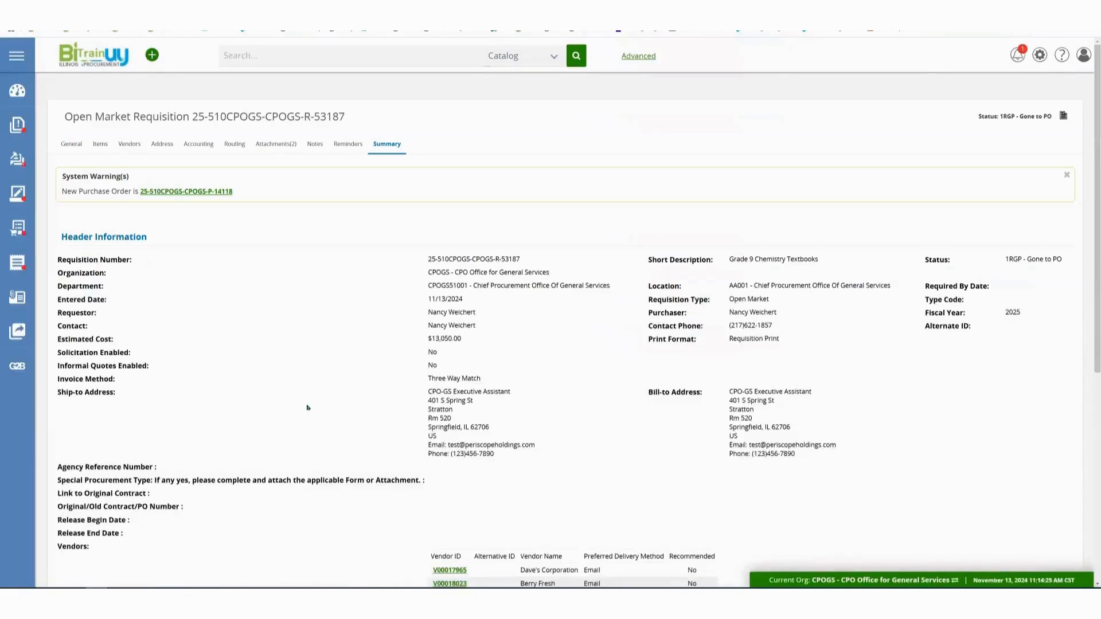
Read the job aid's Purchase Order section and open the new purchase order from the requisition.
left_click(204, 598)
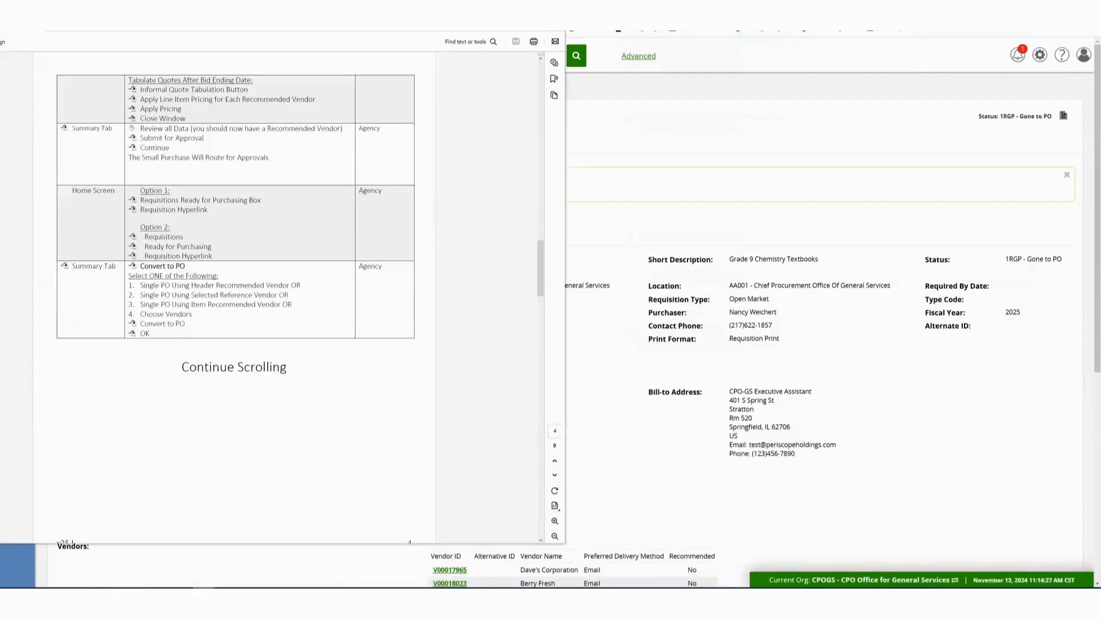
scroll(189, 401, "down", 10)
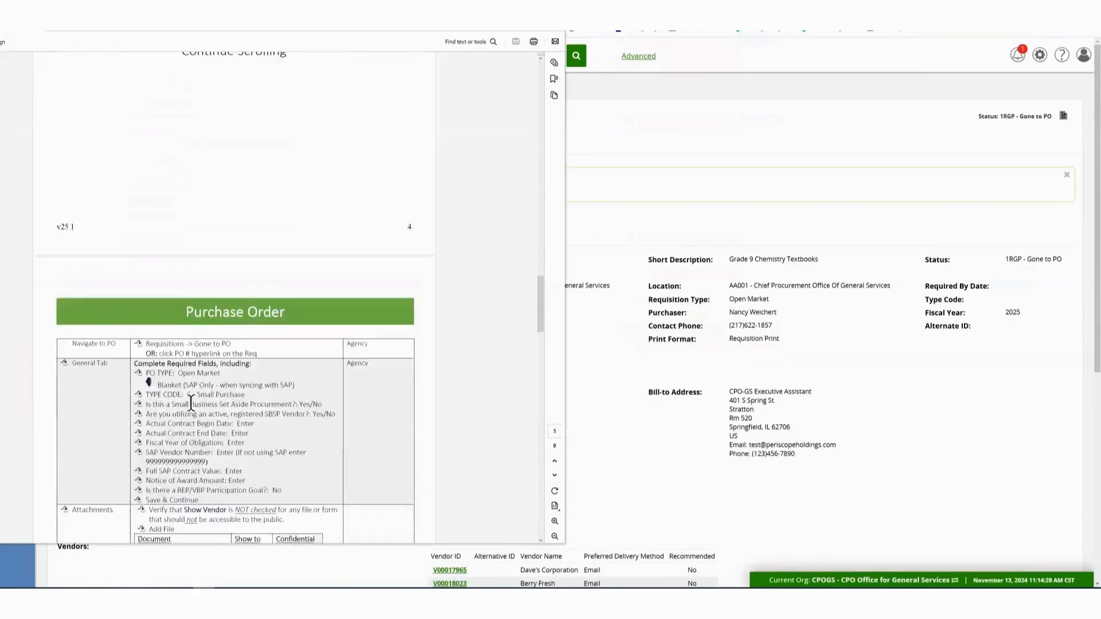
scroll(190, 404, "down", 3)
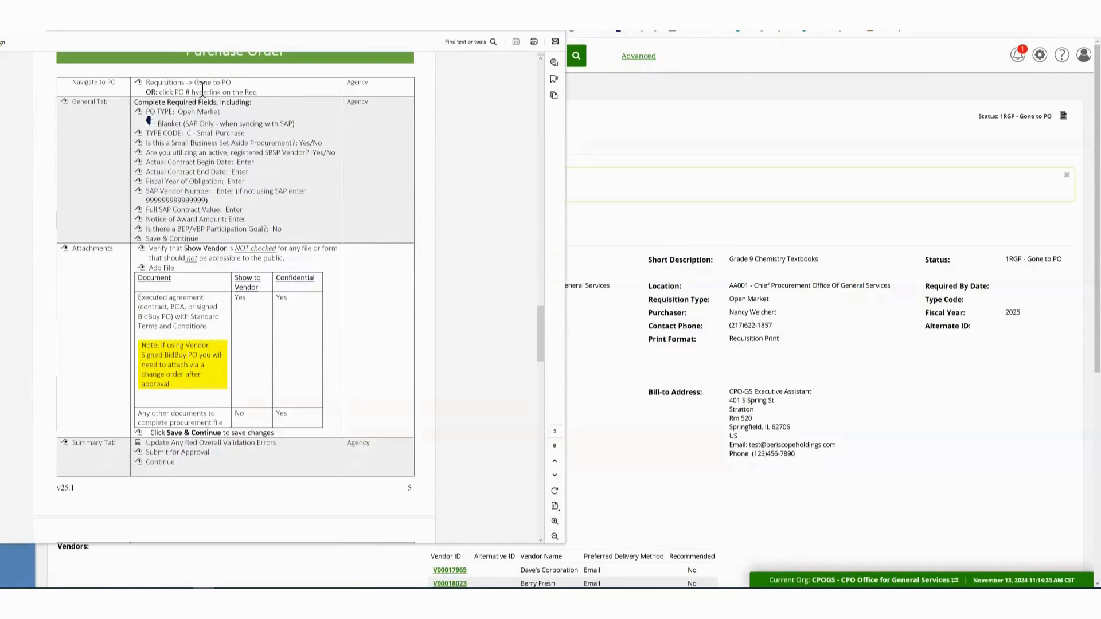
left_click(650, 137)
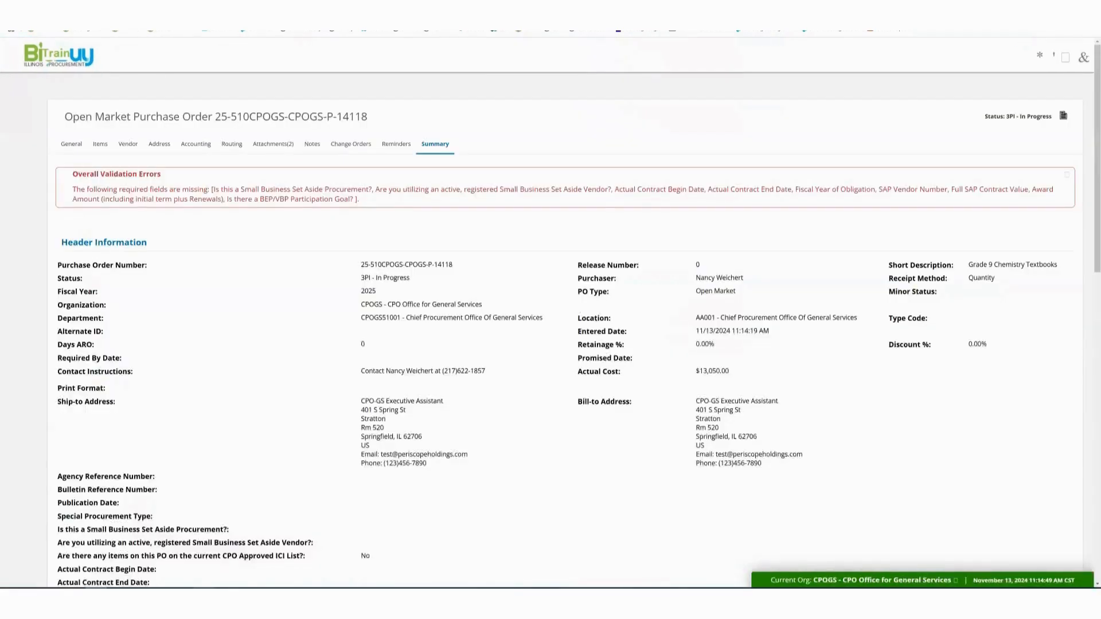
Compare the purchase order's missing required fields with the job aid's General, Attachments and Summary instructions.
mouse_move(203, 599)
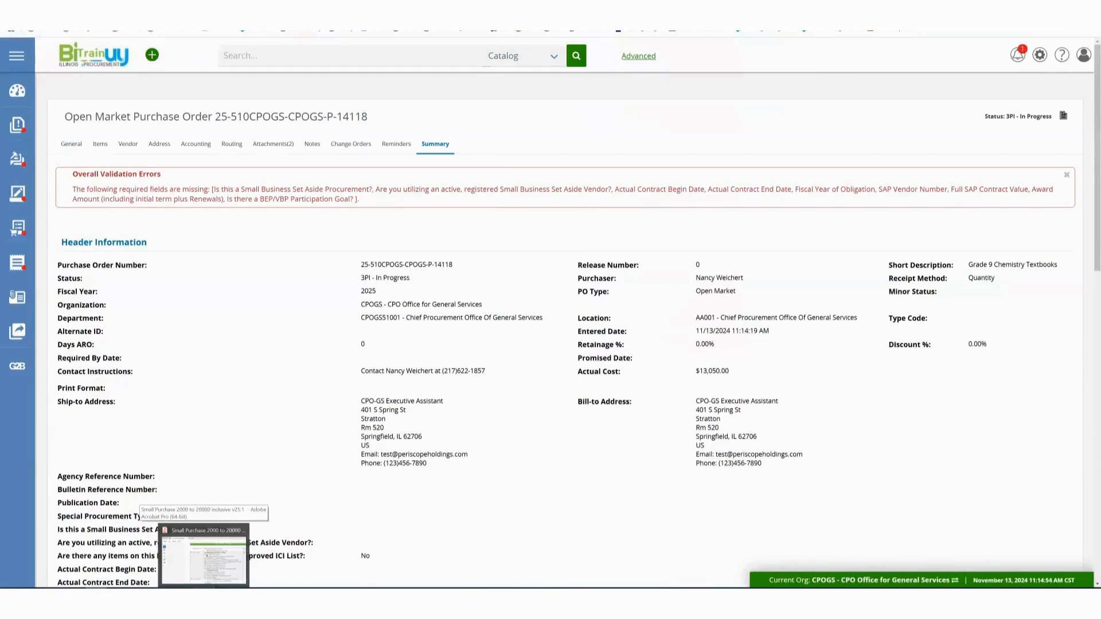
left_click(204, 599)
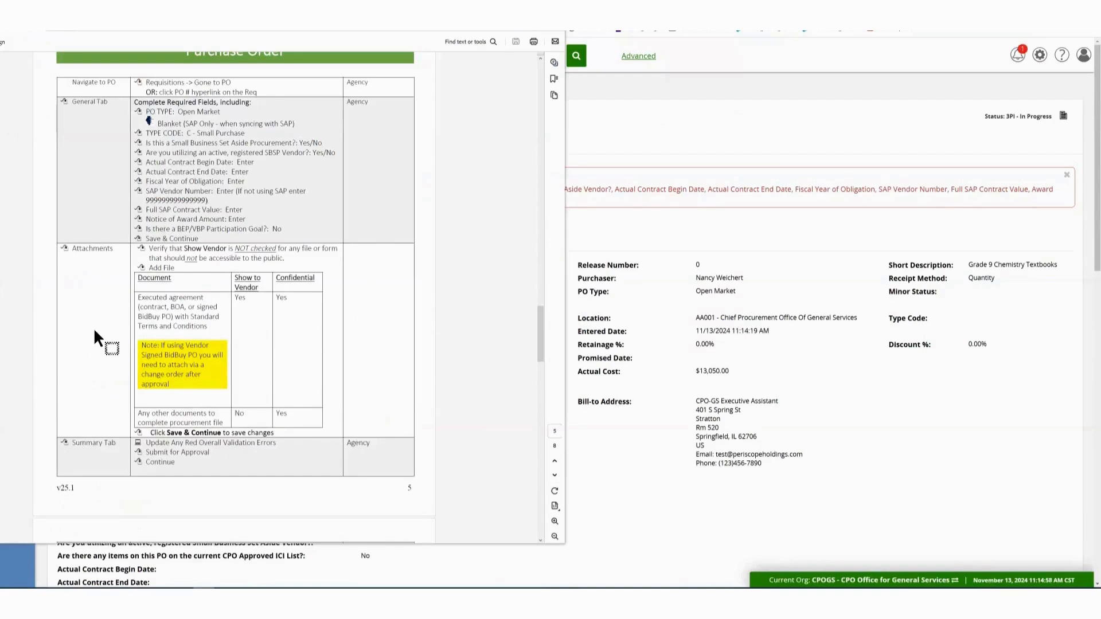
scroll(94, 328, "down", 1)
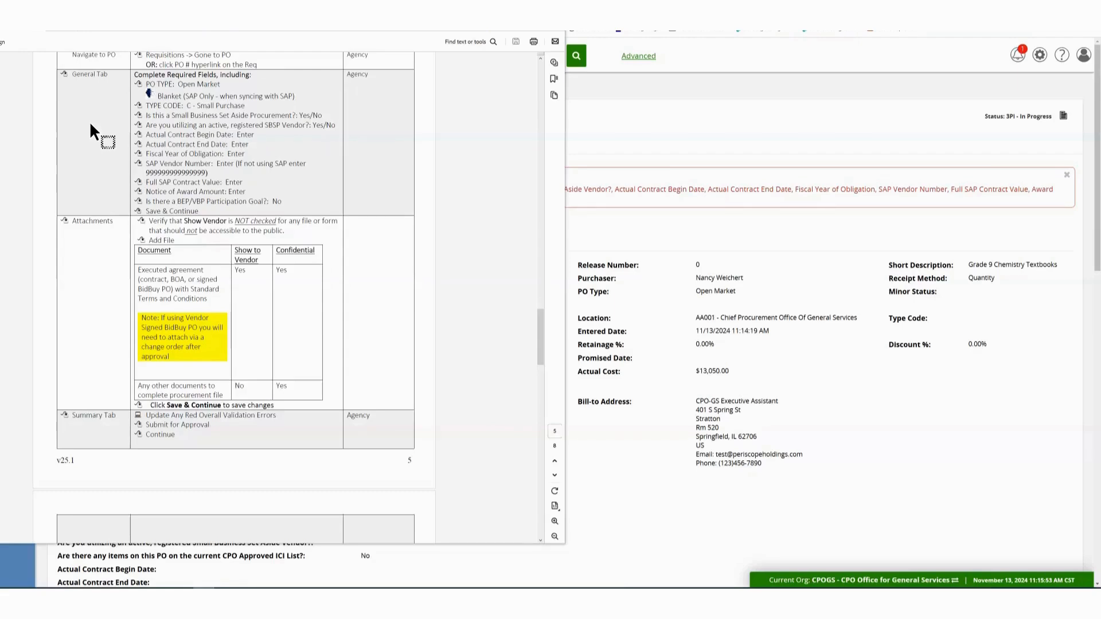
left_click(659, 127)
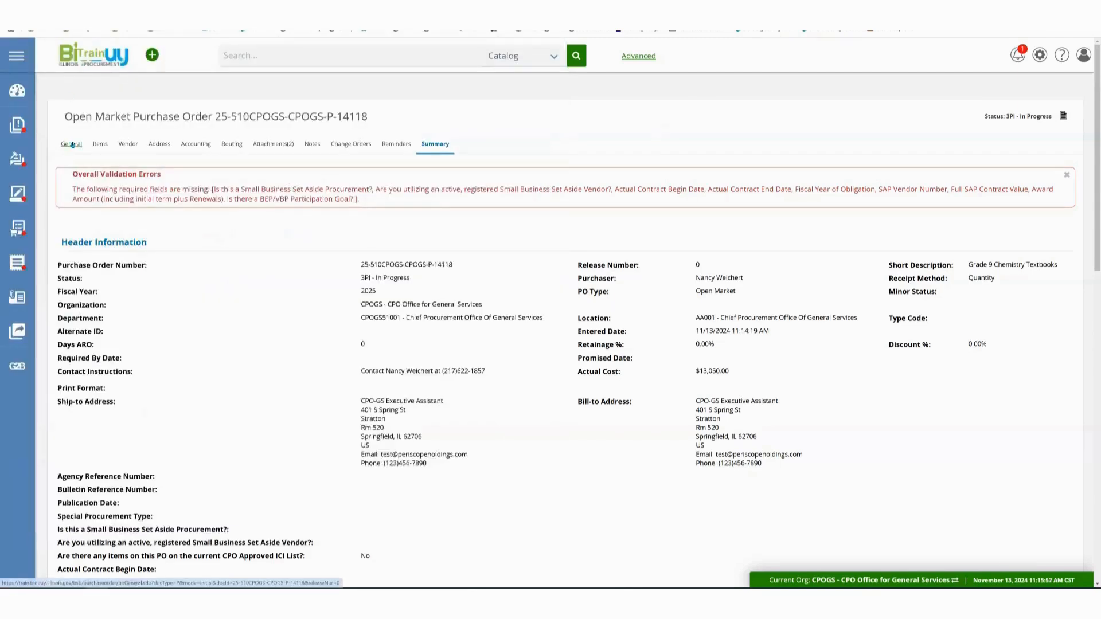
Open the purchase order's general information and set the Type Code to C - Small Purchase.
left_click(71, 144)
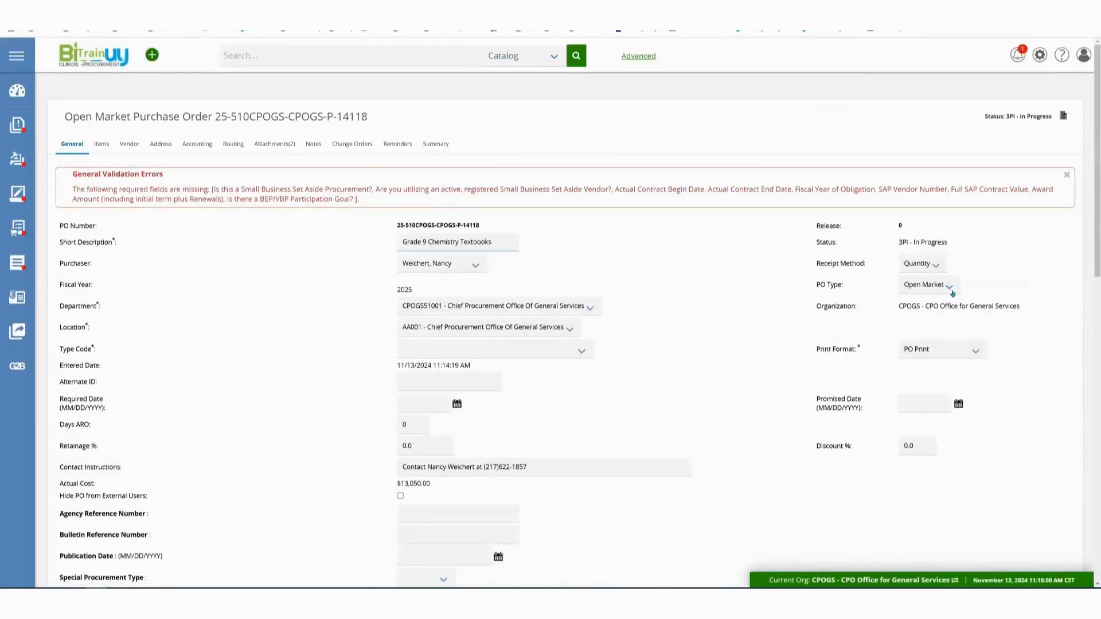
left_click(547, 356)
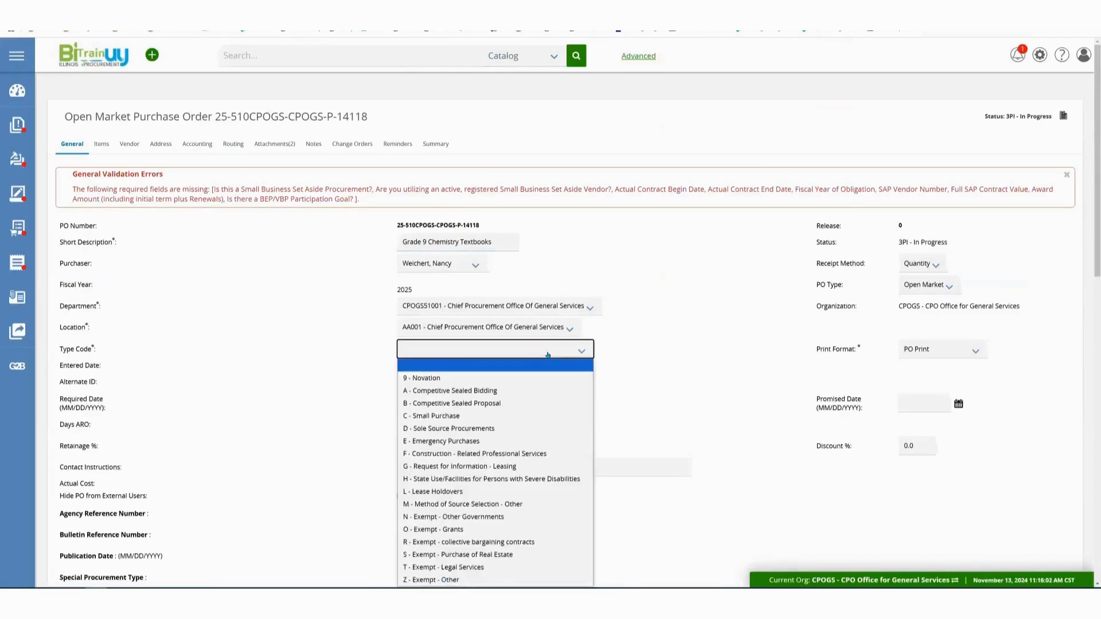
left_click(526, 415)
left_click(692, 369)
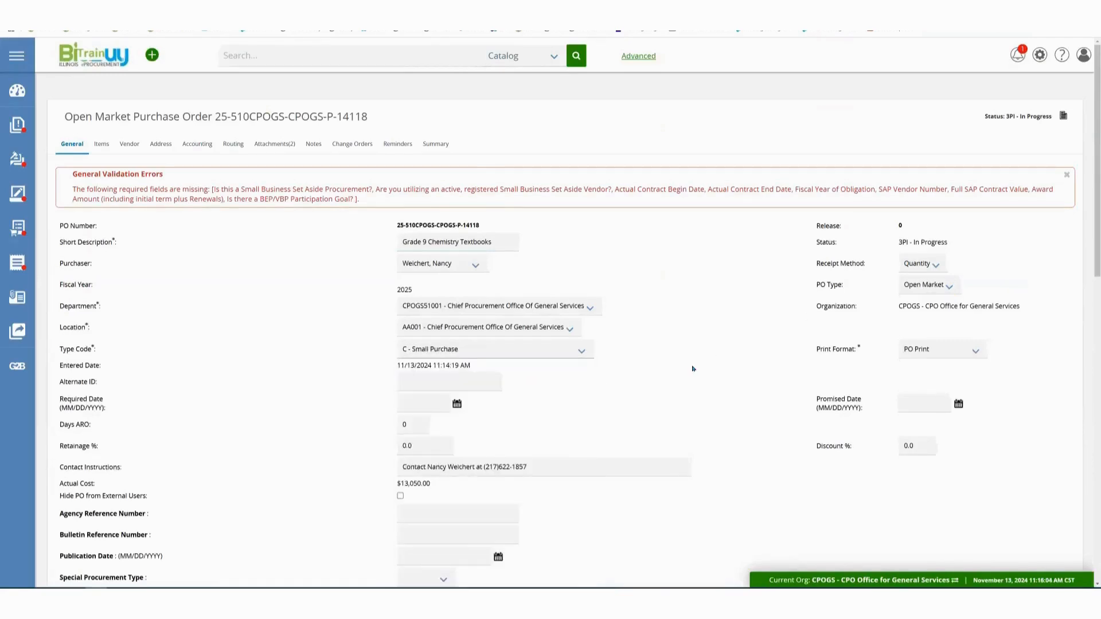
Answer Yes to both the Small Business Set Aside Procurement and the active, registered Small Business Set Aside Vendor questions.
scroll(693, 368, "down", 1)
scroll(692, 368, "down", 1)
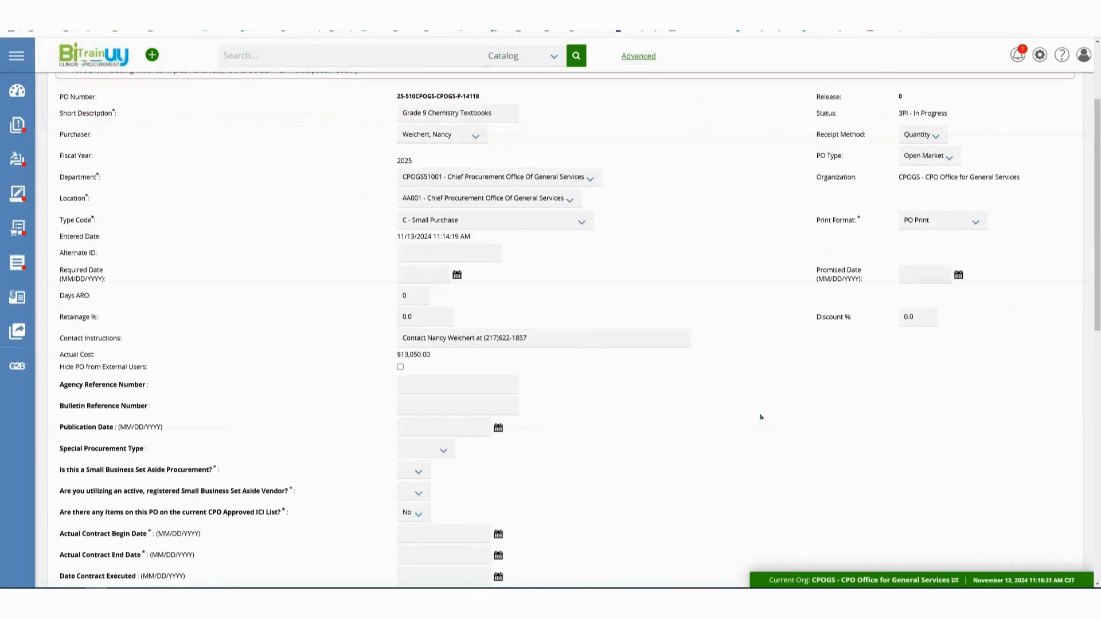
scroll(761, 417, "down", 2)
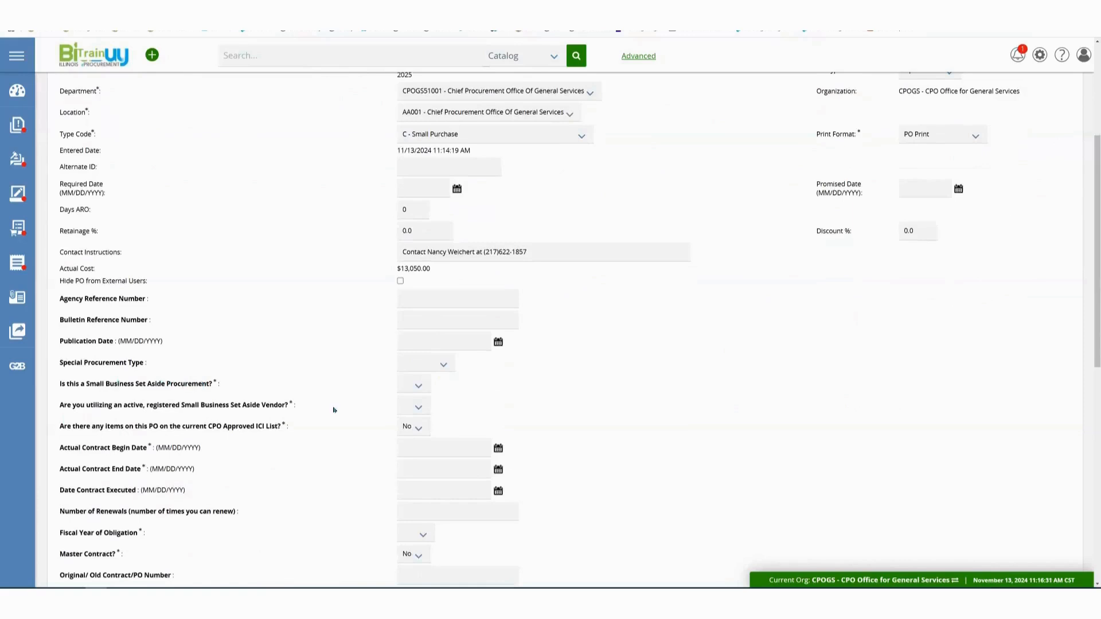
left_click(414, 386)
left_click(417, 408)
left_click(417, 408)
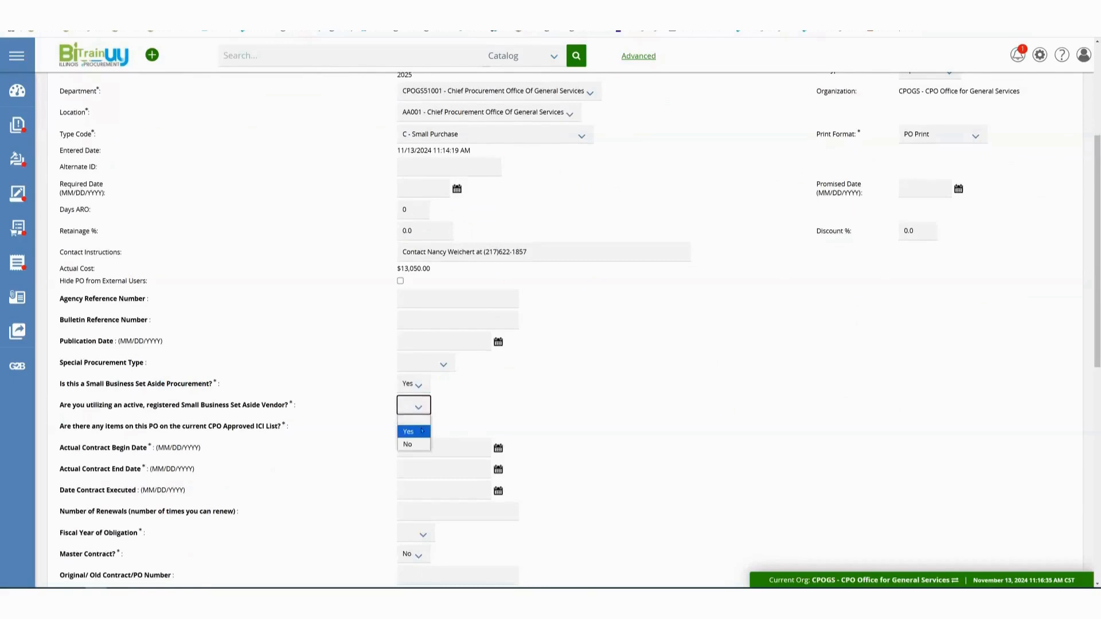
left_click(422, 430)
left_click(617, 394)
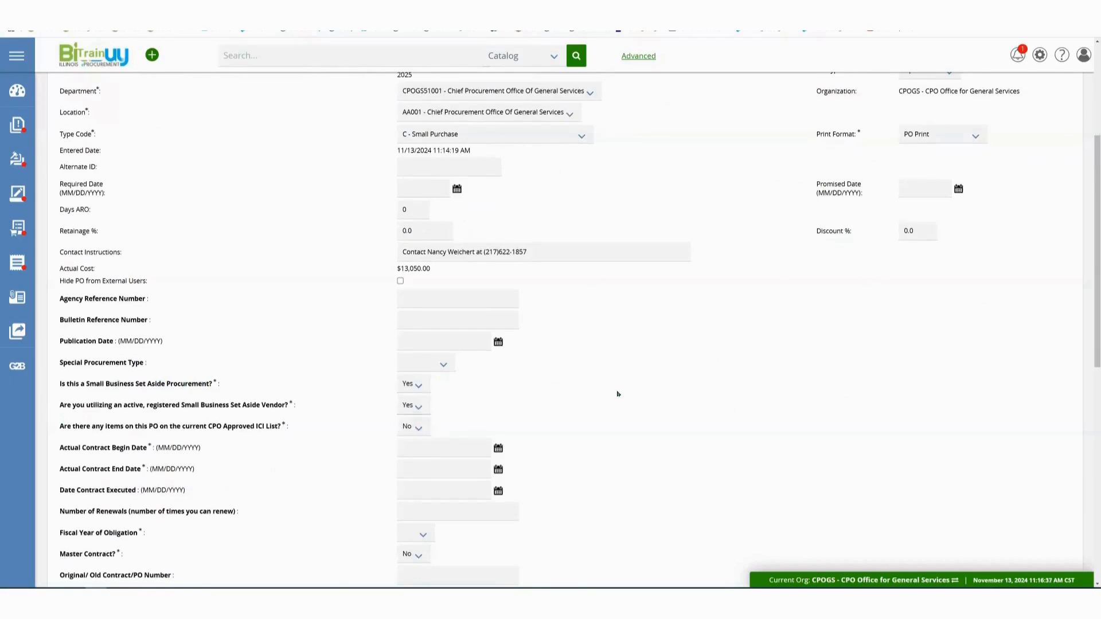
Set both the Actual Contract Begin Date and the Actual Contract End Date to 11/14/2024.
scroll(618, 394, "down", 3)
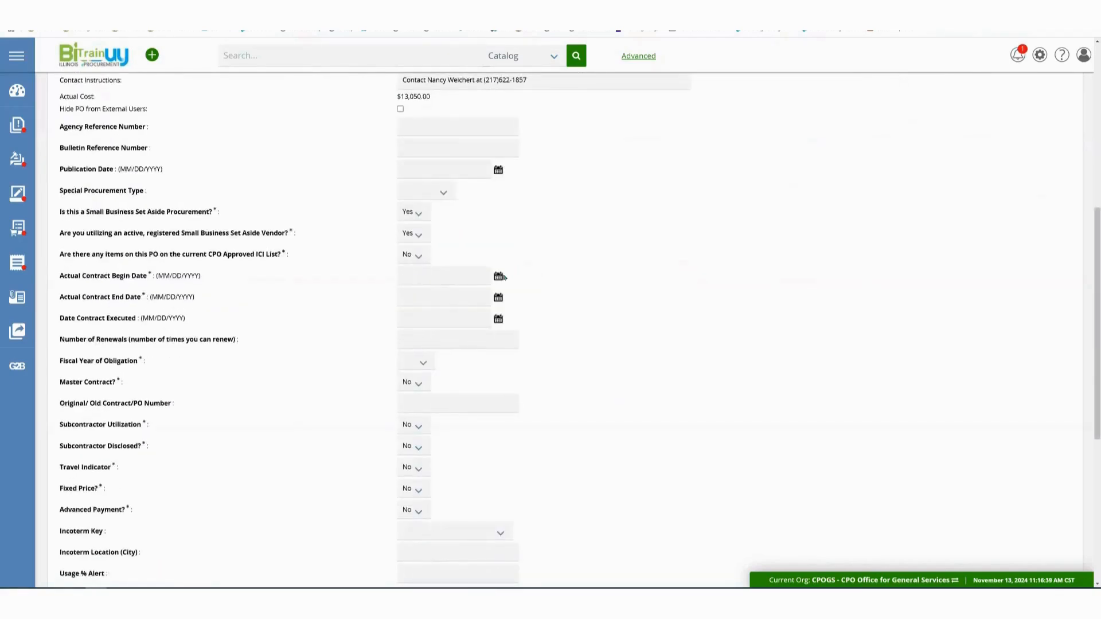
left_click(499, 276)
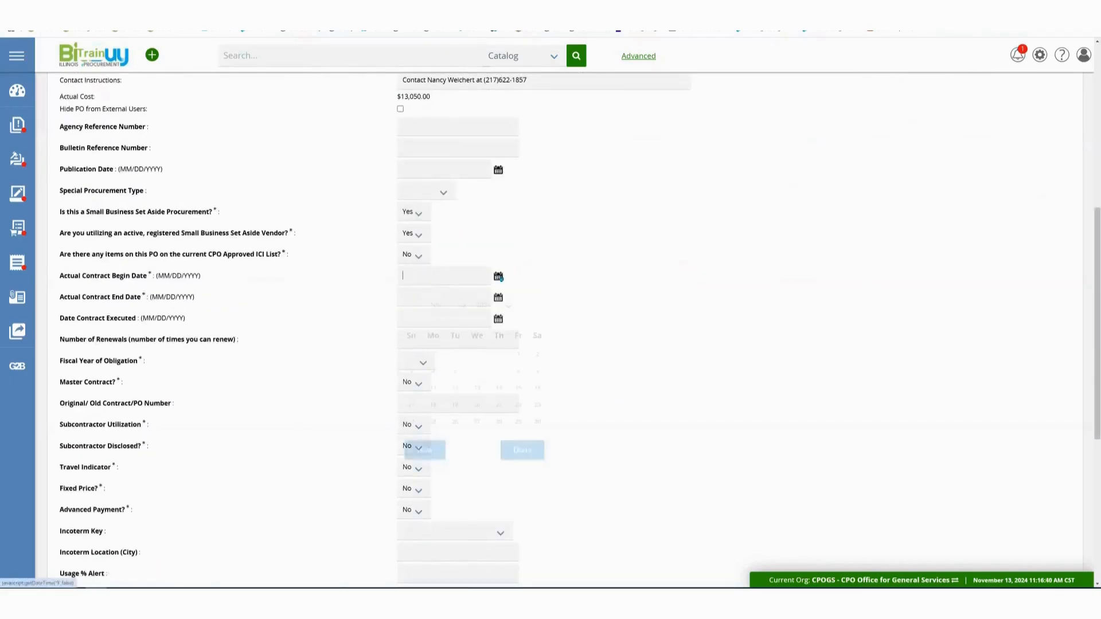
left_click(499, 389)
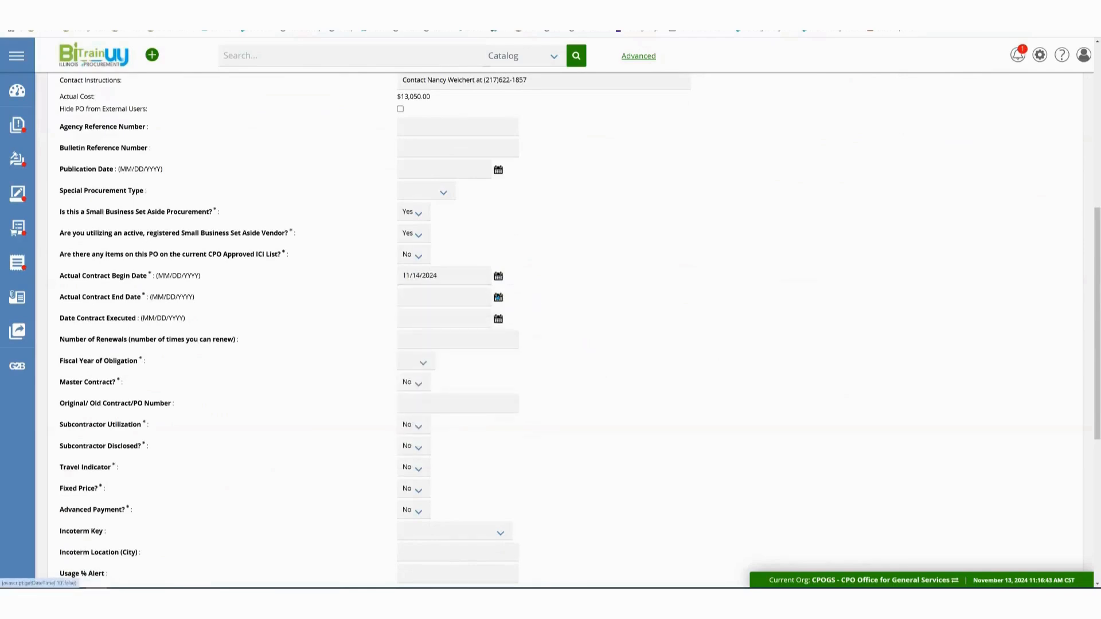
left_click(498, 297)
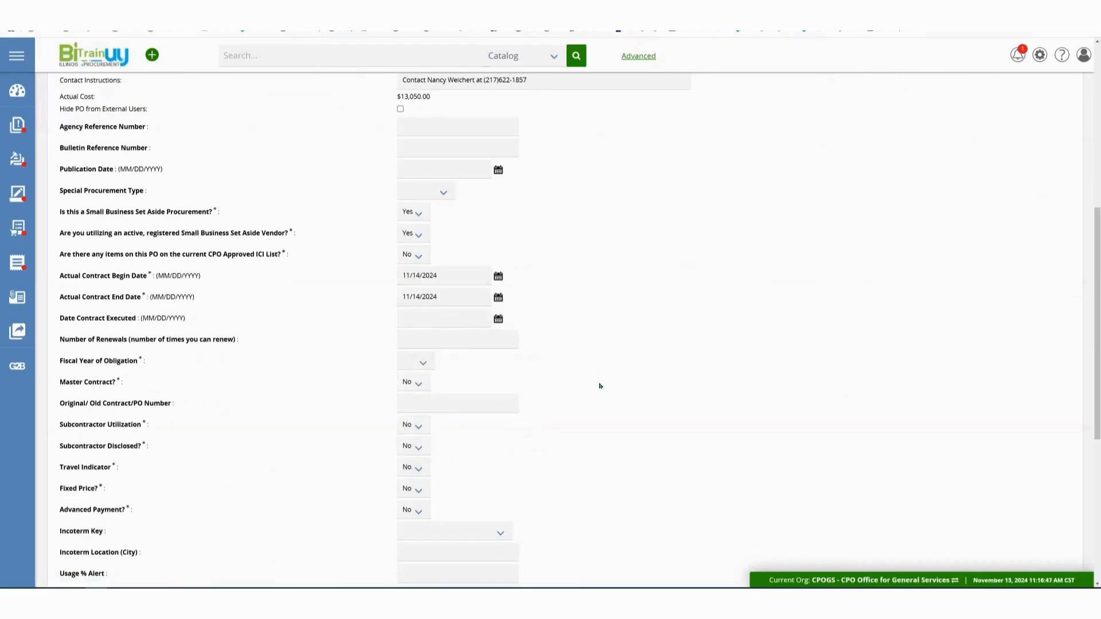
Set the Fiscal Year of Obligation to 2025 and look over the remaining general fields of the purchase order.
scroll(600, 386, "down", 3)
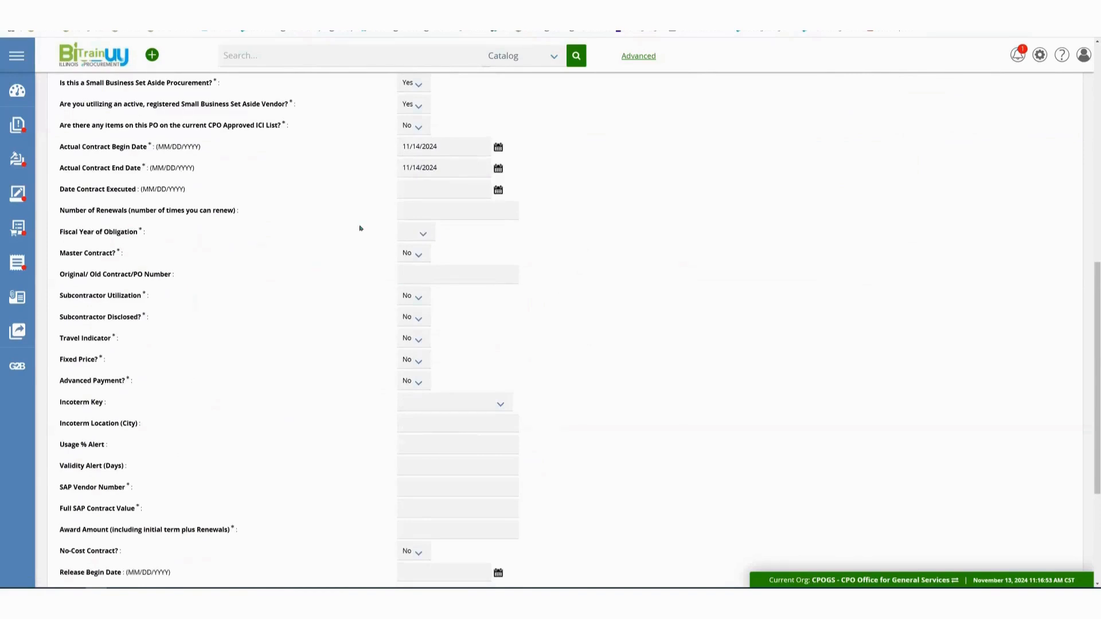
left_click(418, 233)
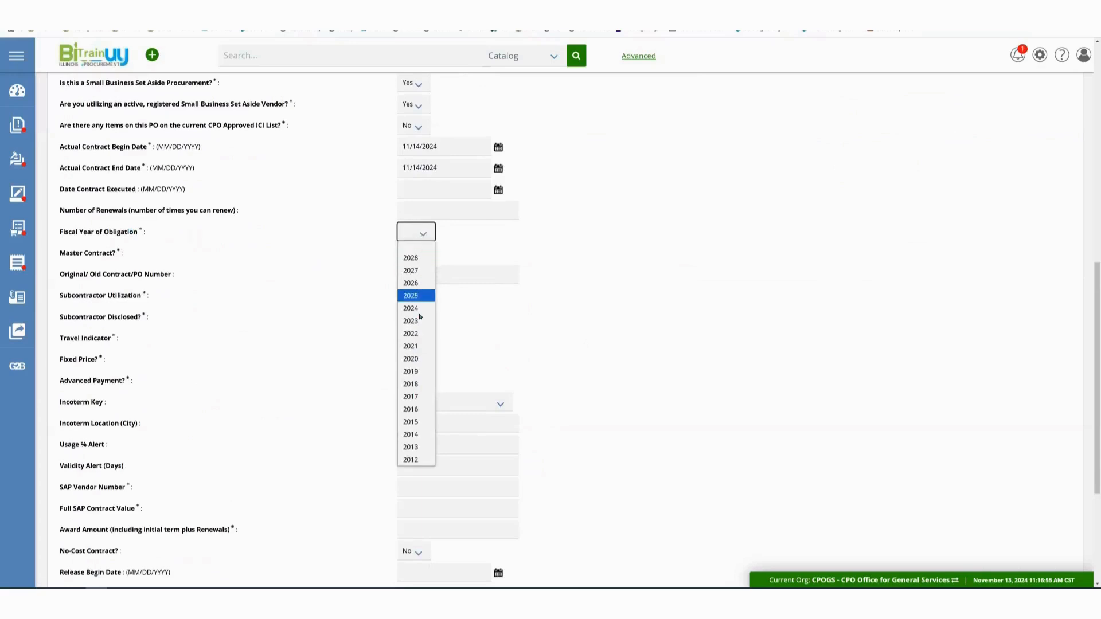
left_click(417, 295)
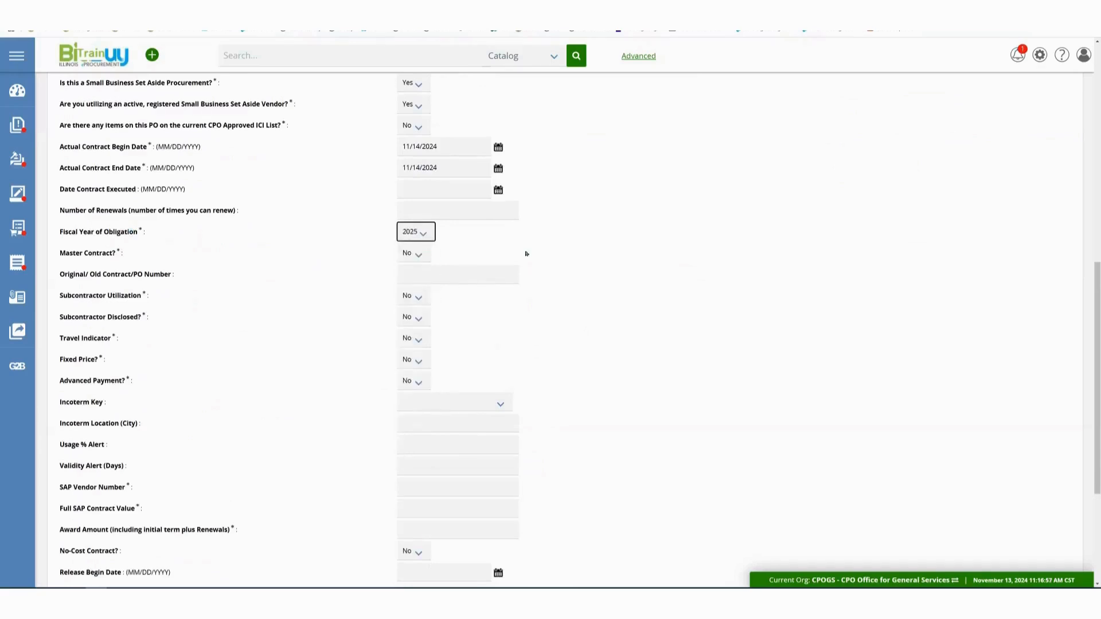
left_click(595, 272)
scroll(595, 273, "down", 2)
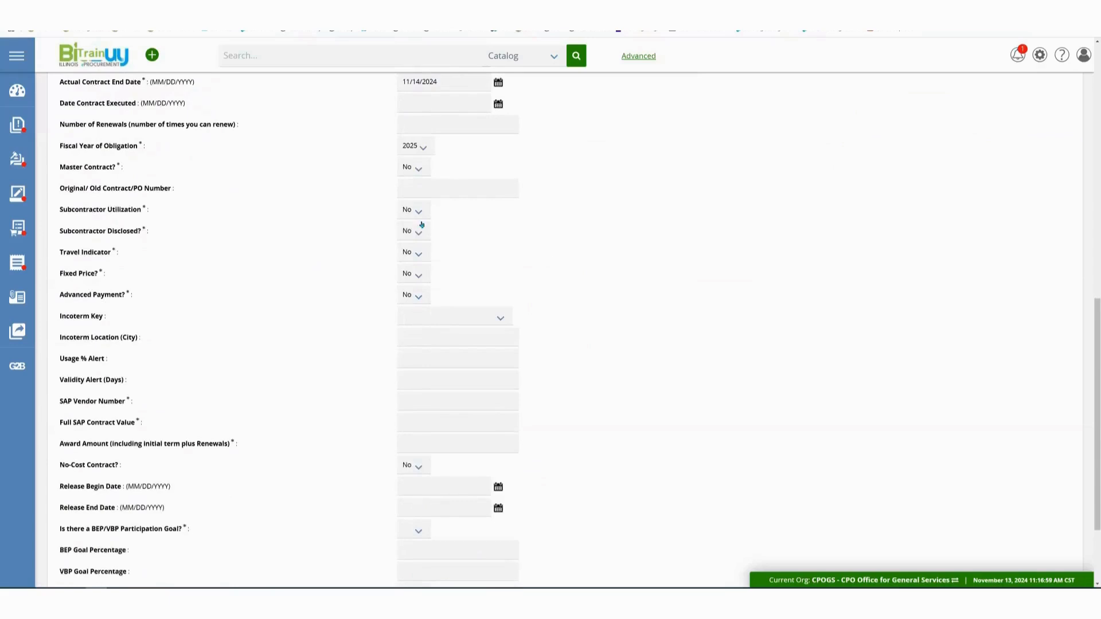
scroll(496, 256, "down", 2)
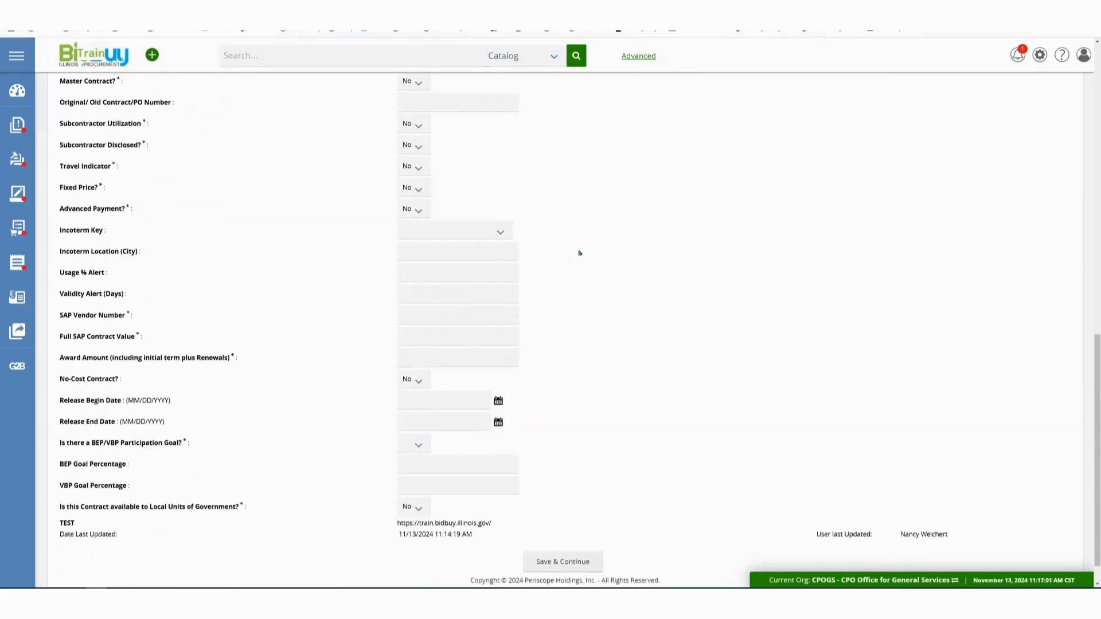
Fill in the SAP Vendor Number with the all-nines placeholder and set both Full SAP Contract Value and Award Amount to 13050.
left_click(423, 315)
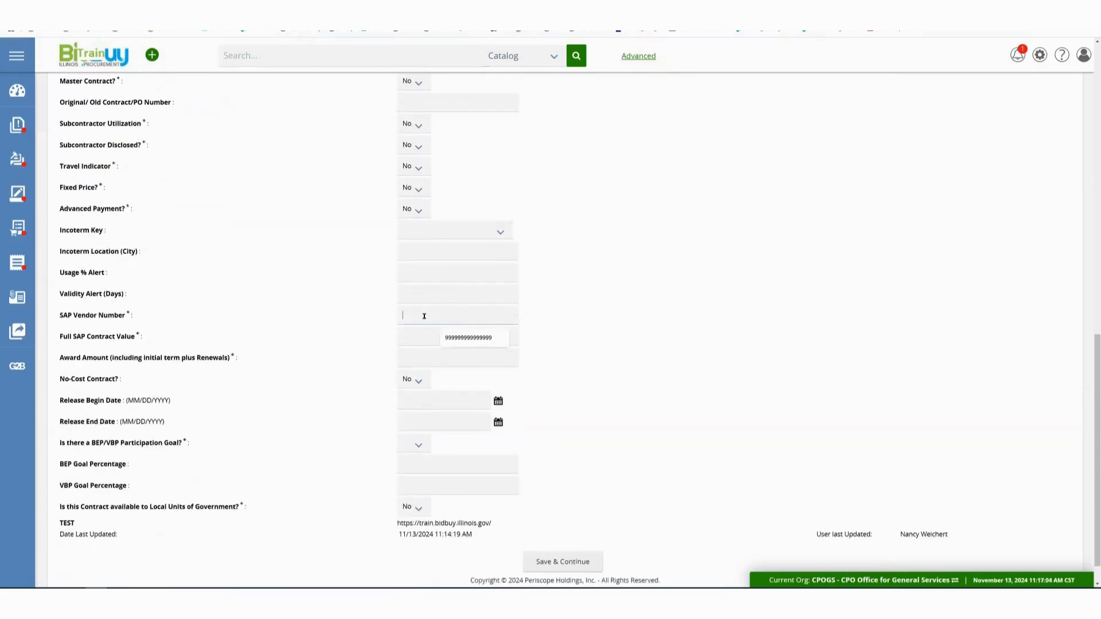
left_click(465, 337)
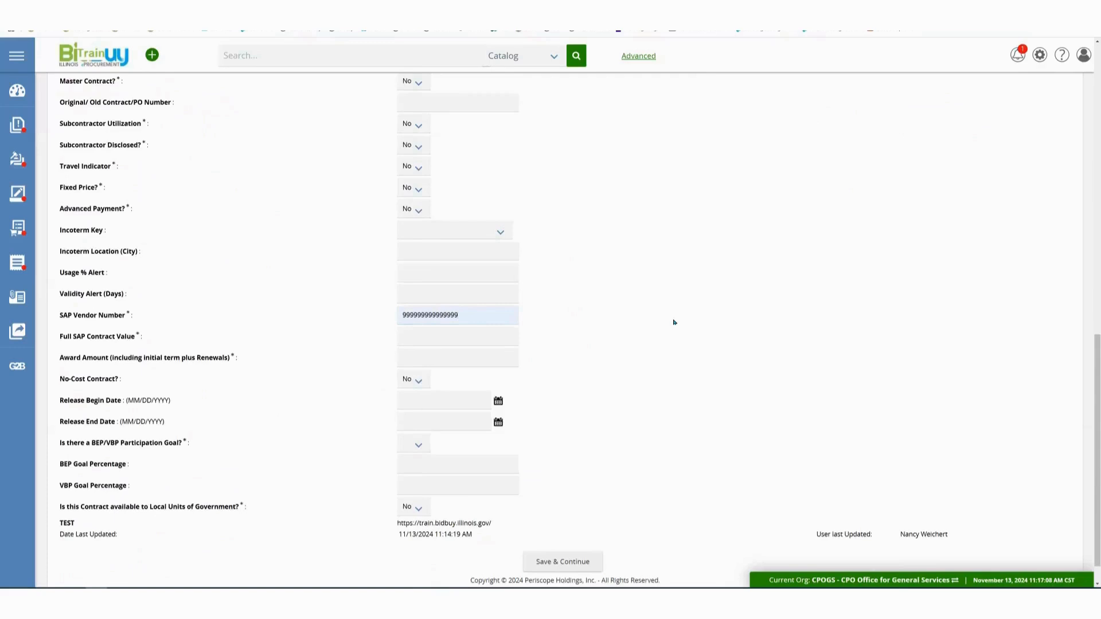
scroll(674, 322, "up", 8)
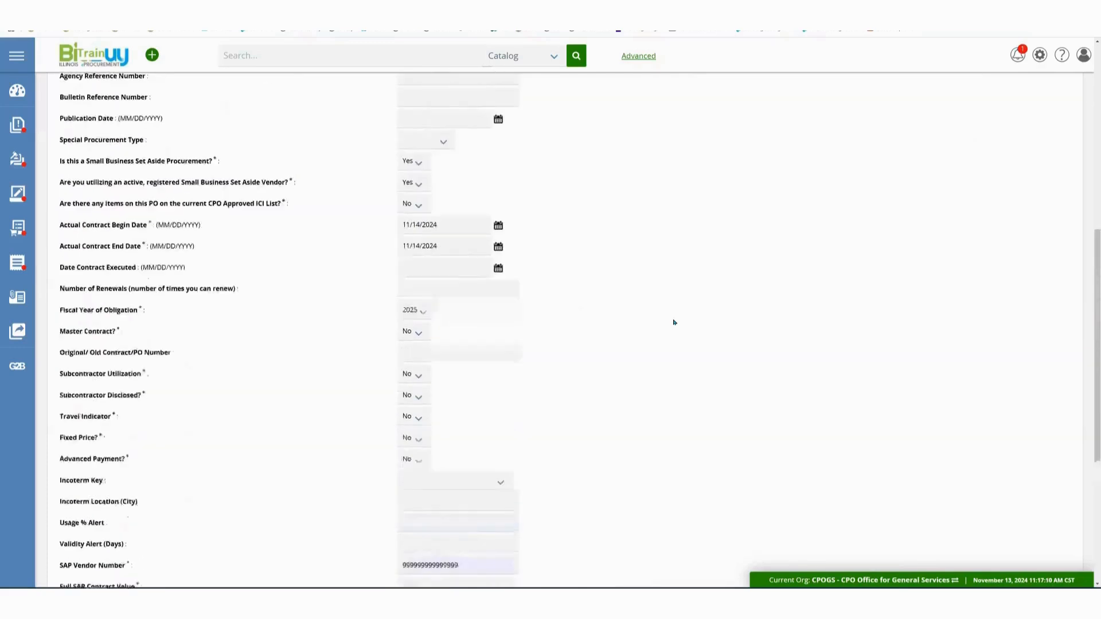
scroll(675, 322, "up", 2)
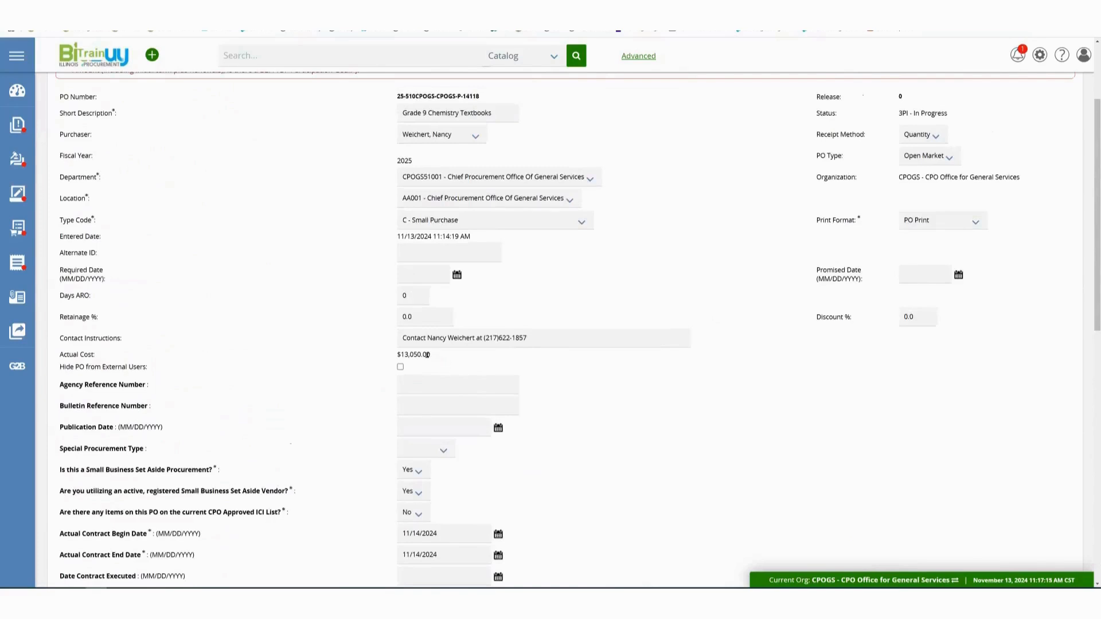
scroll(639, 420, "down", 10)
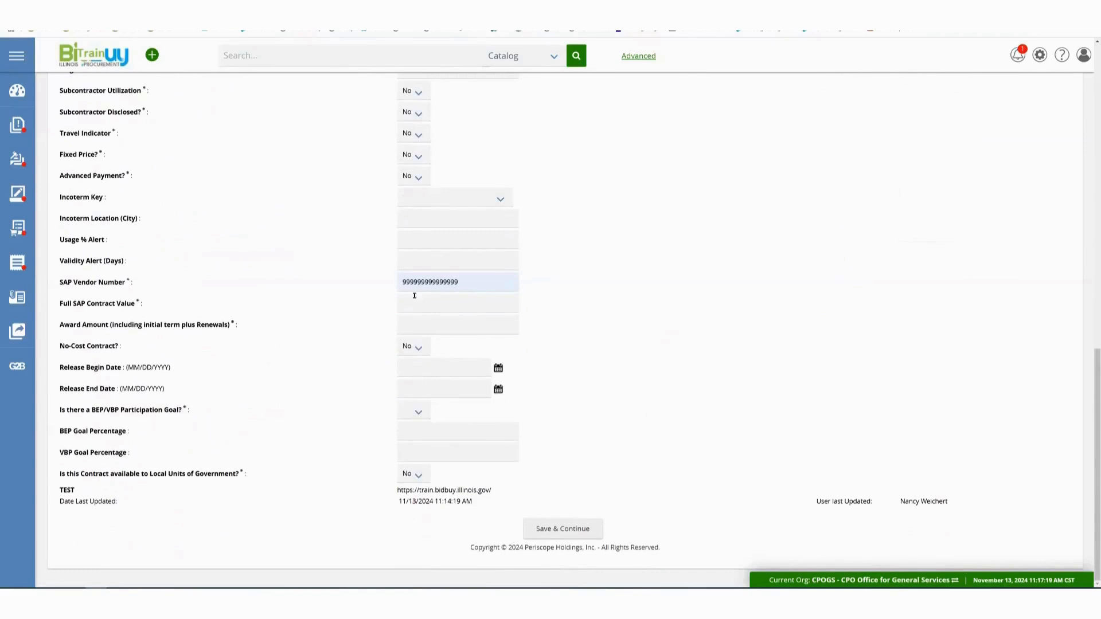
left_click(411, 299)
type("13050")
left_click(410, 324)
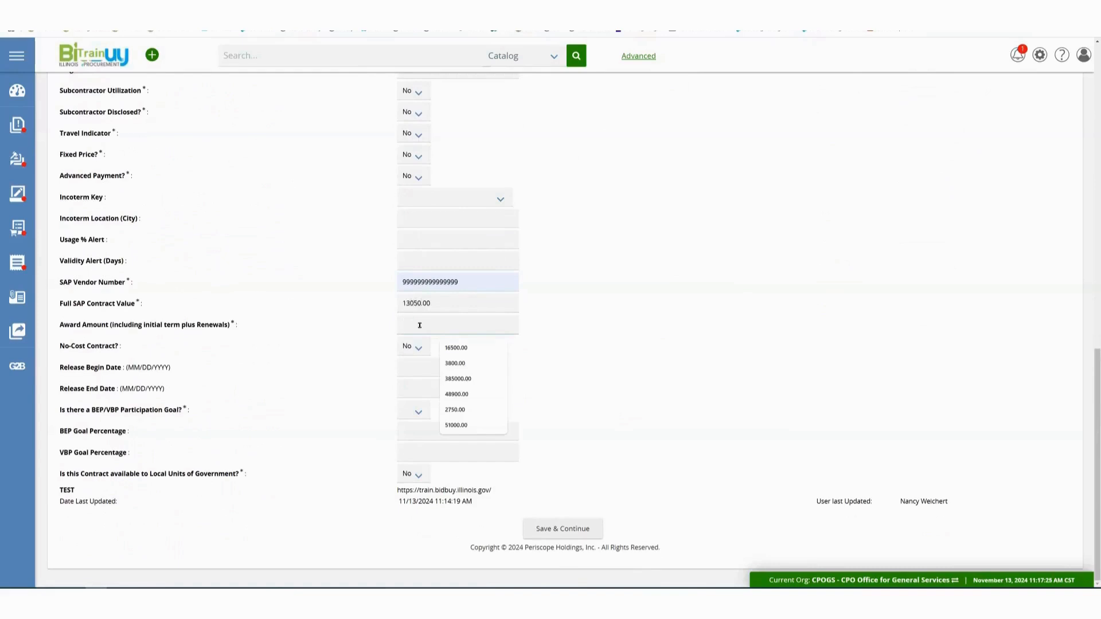
type("13050")
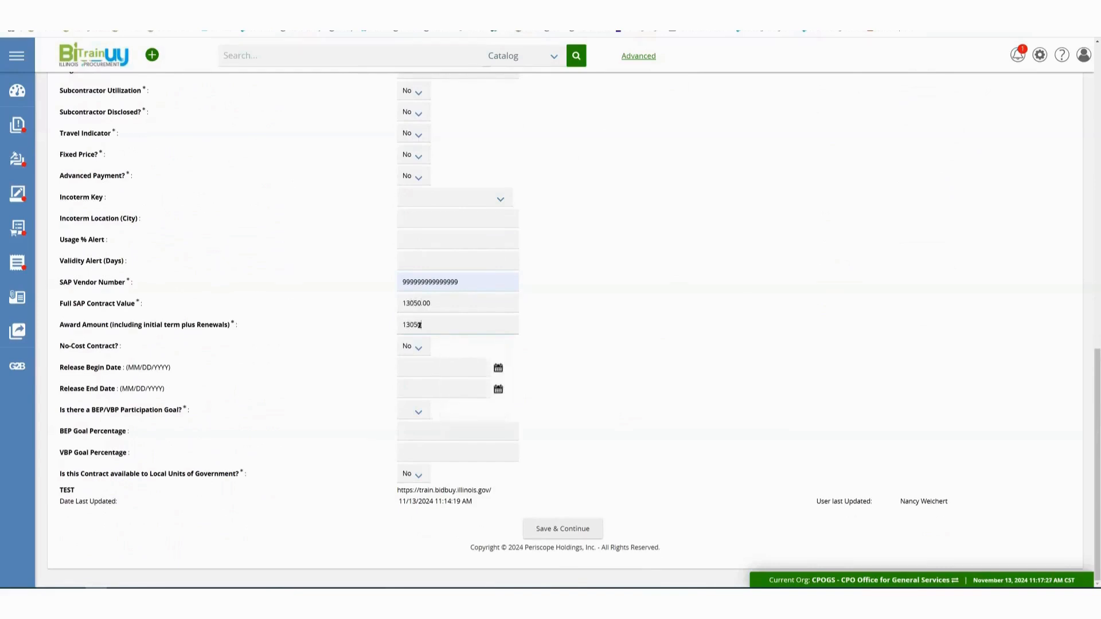
left_click(585, 322)
Set the BEP/VBP Participation Goal question to No and save the purchase order's general information.
left_click(418, 410)
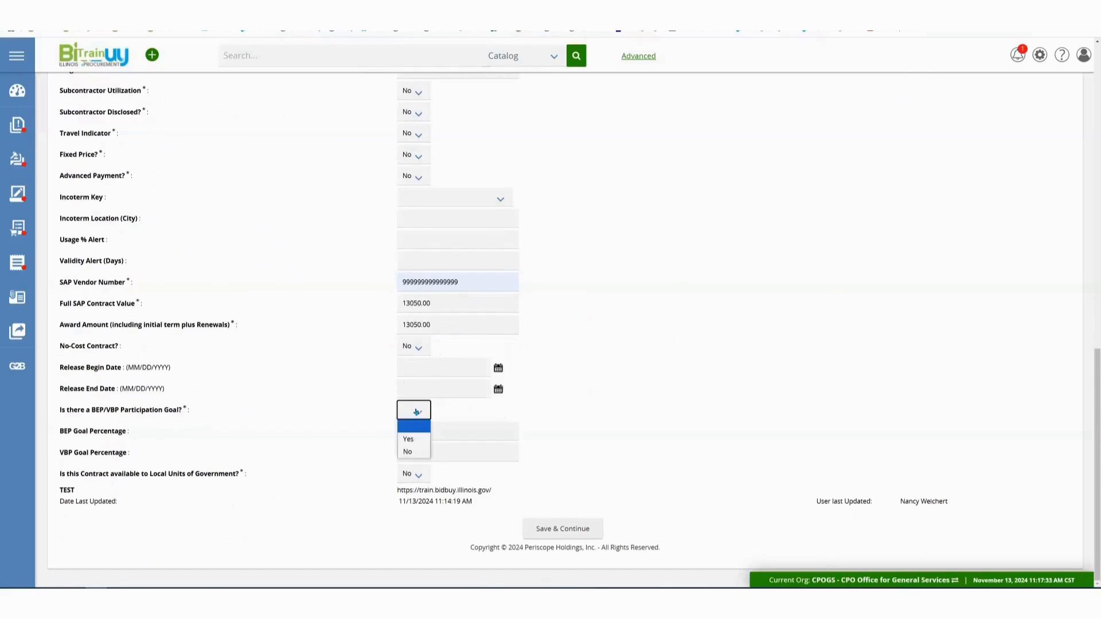
left_click(409, 452)
left_click(560, 529)
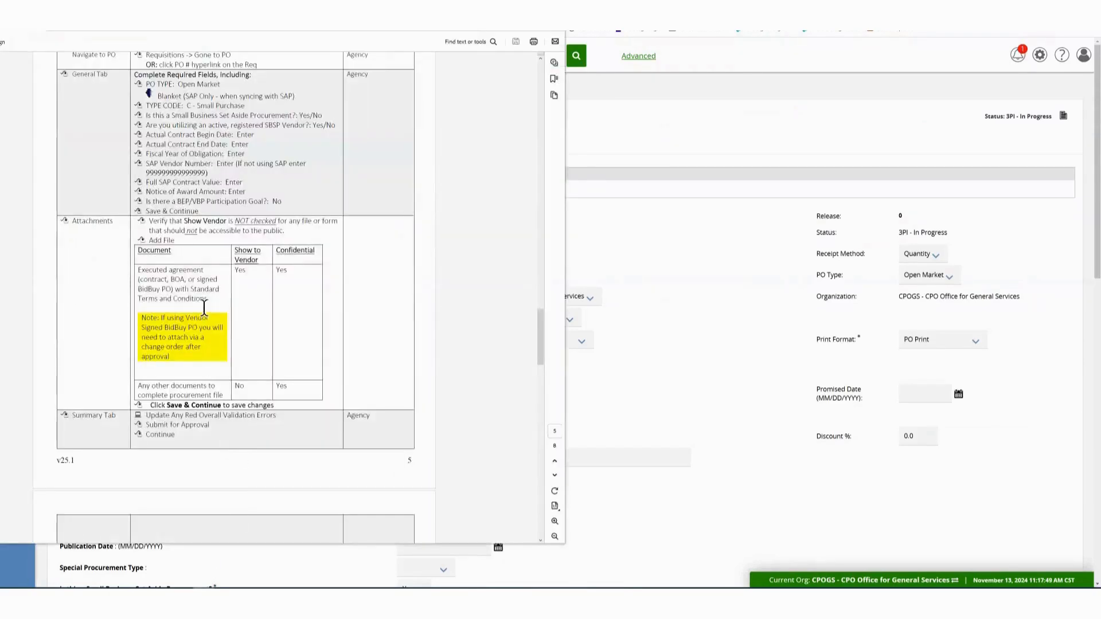
Open the purchase order's attachments and consult the small purchase guide on required files, submission and Conduct Approvals.
scroll(204, 300, "down", 3)
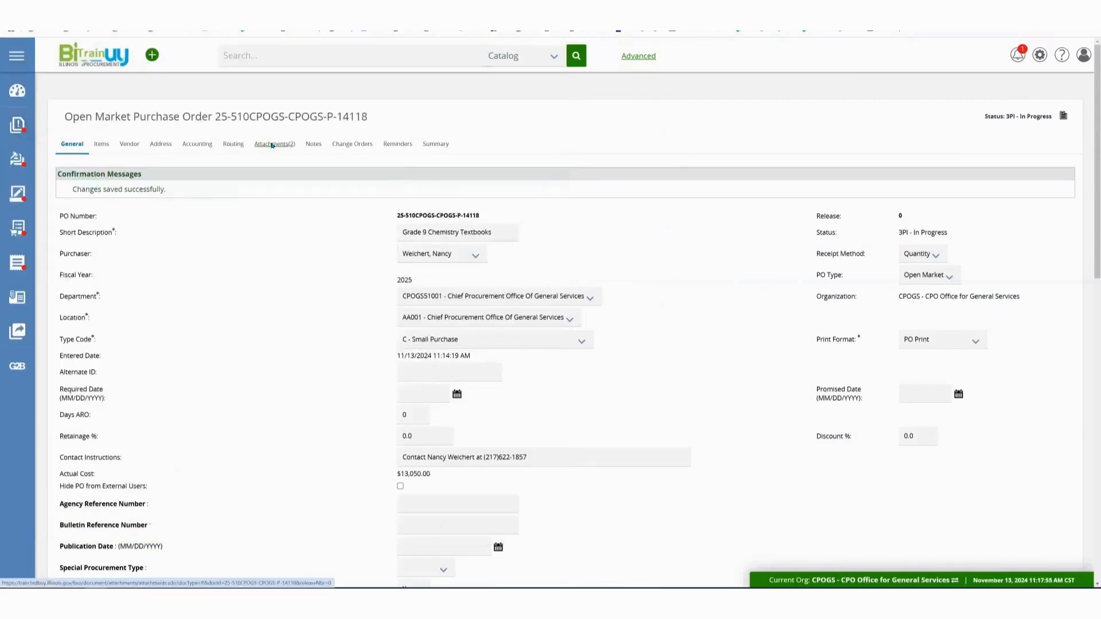
left_click(272, 145)
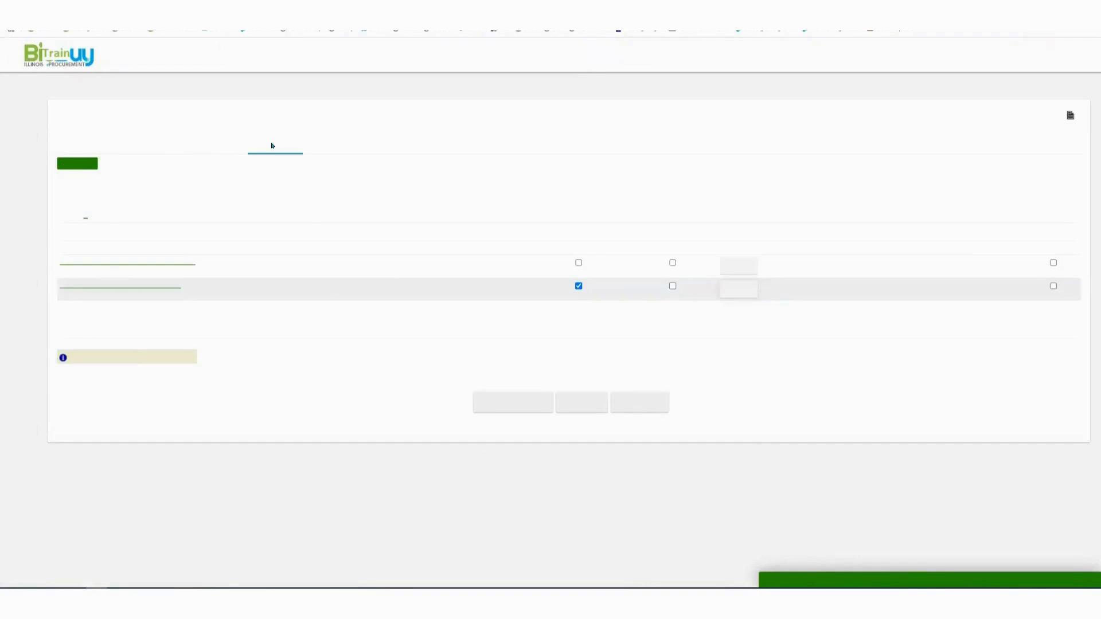
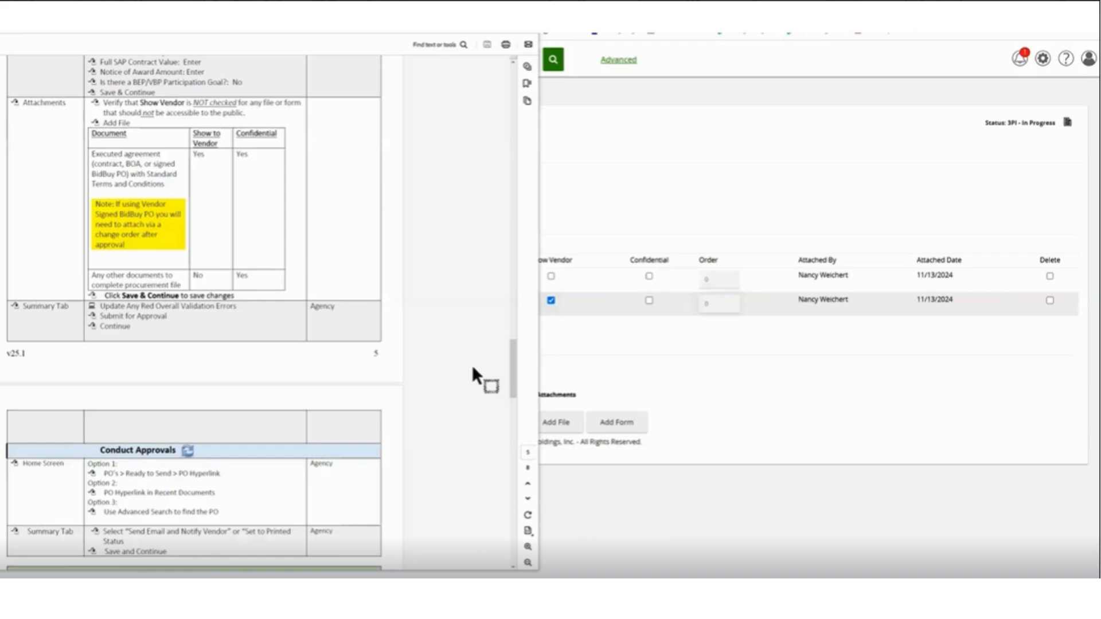
scroll(116, 363, "down", 3)
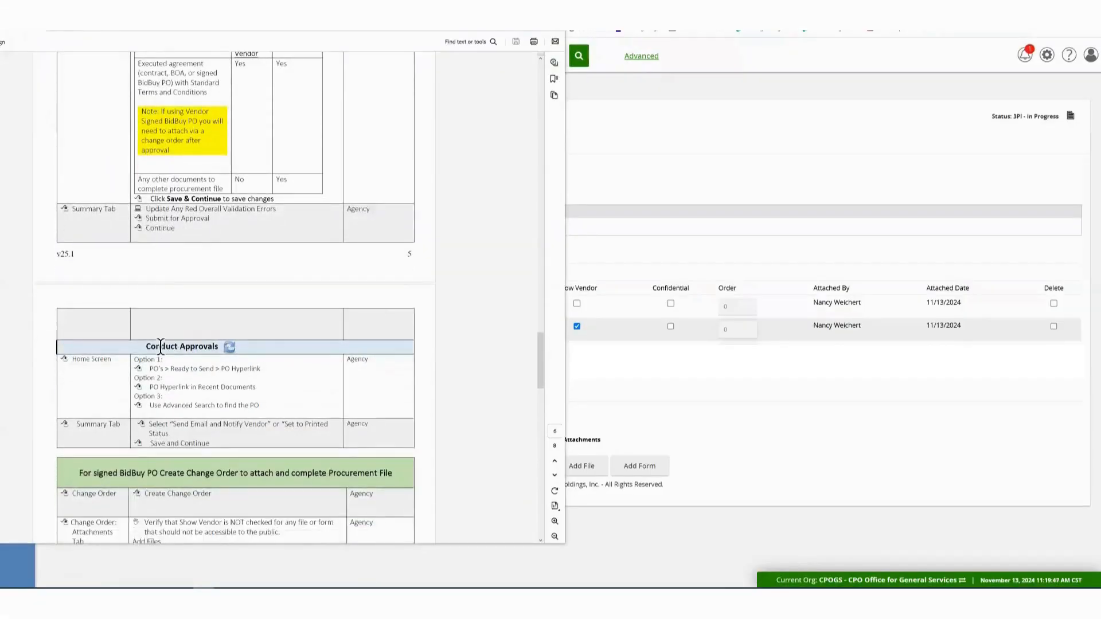
scroll(161, 346, "down", 1)
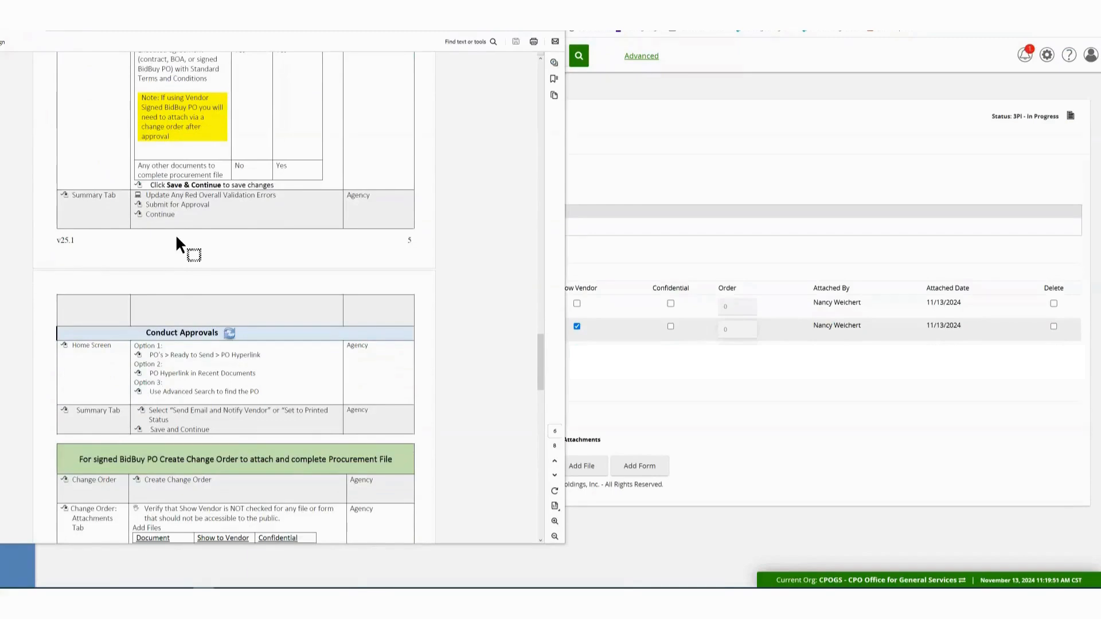
left_click(678, 165)
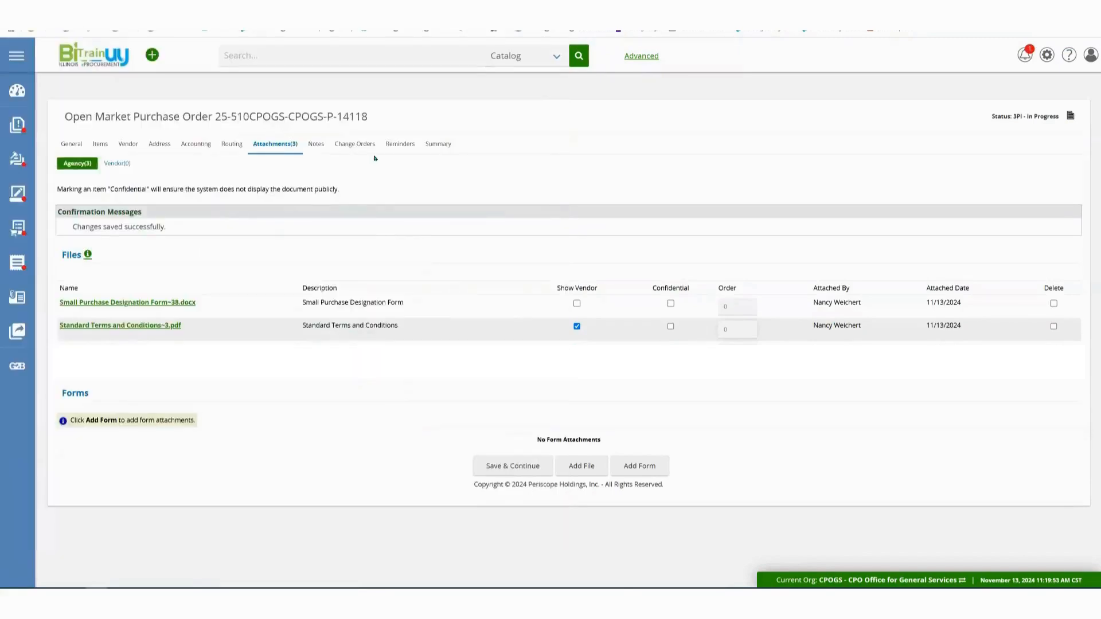
Review the purchase order's summary and submit it for approval using Automatic approval.
left_click(445, 145)
scroll(484, 407, "down", 8)
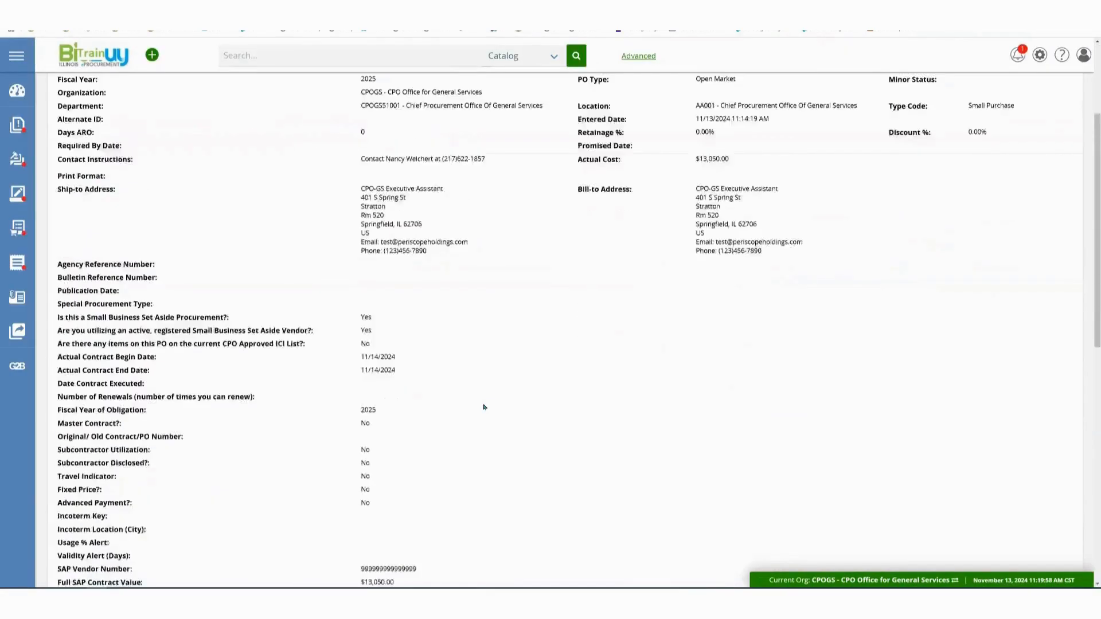
scroll(484, 407, "down", 5)
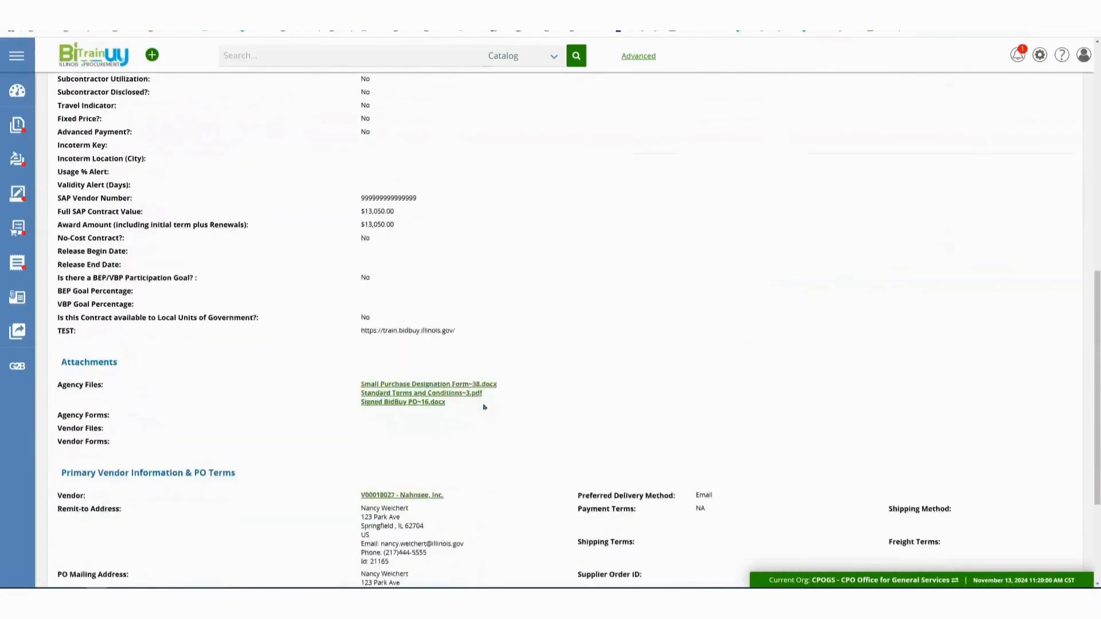
scroll(484, 407, "down", 1)
scroll(484, 407, "up", 1)
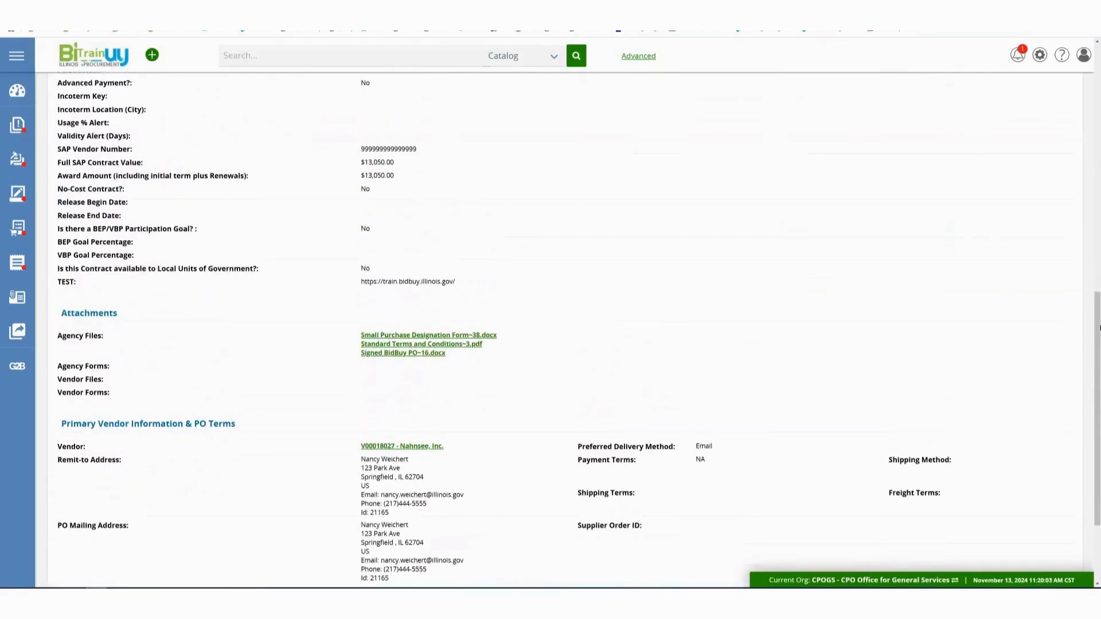
scroll(452, 531, "down", 2)
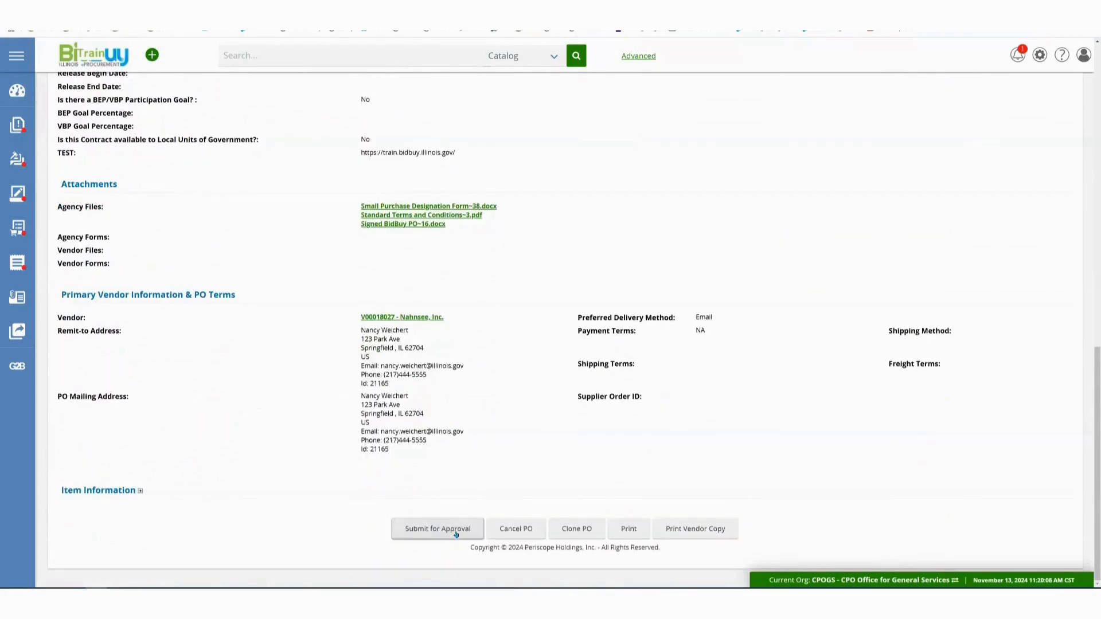
left_click(457, 530)
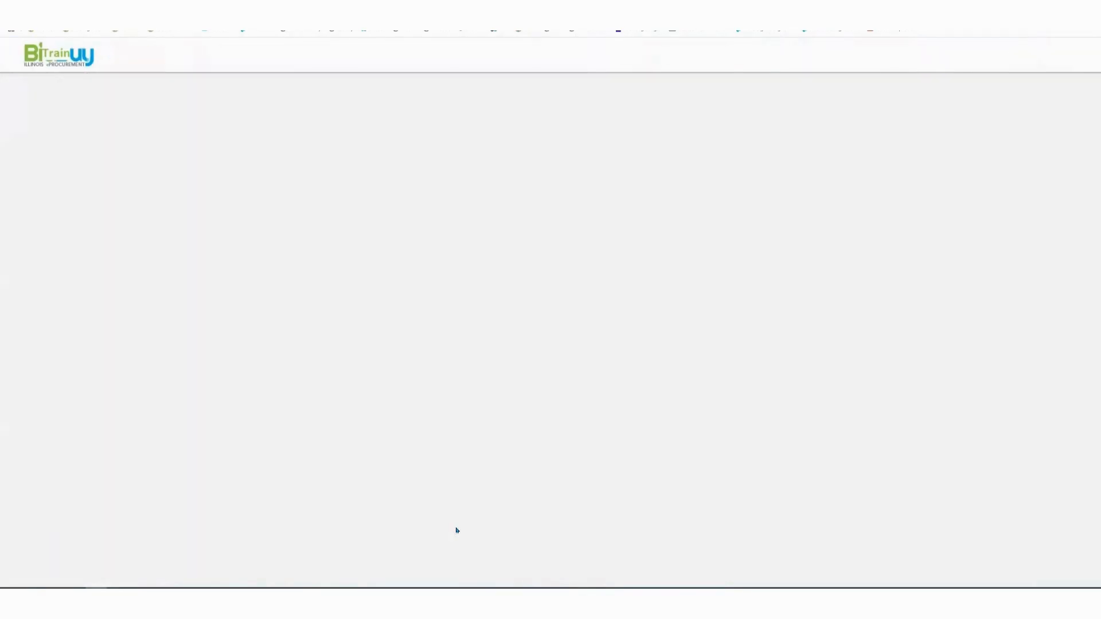
left_click(76, 172)
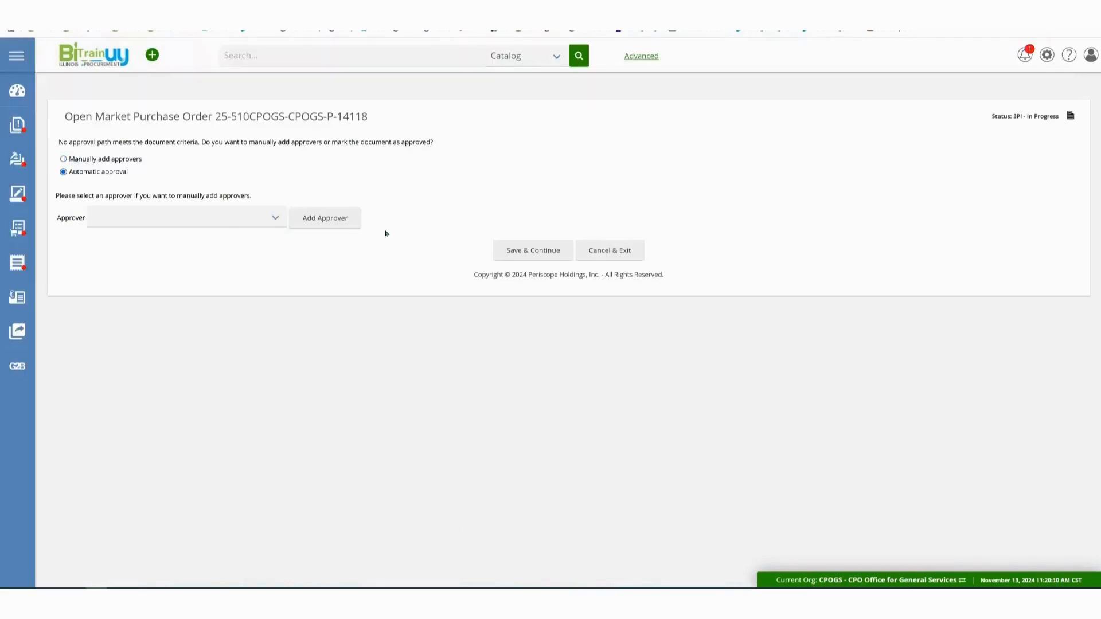
left_click(546, 251)
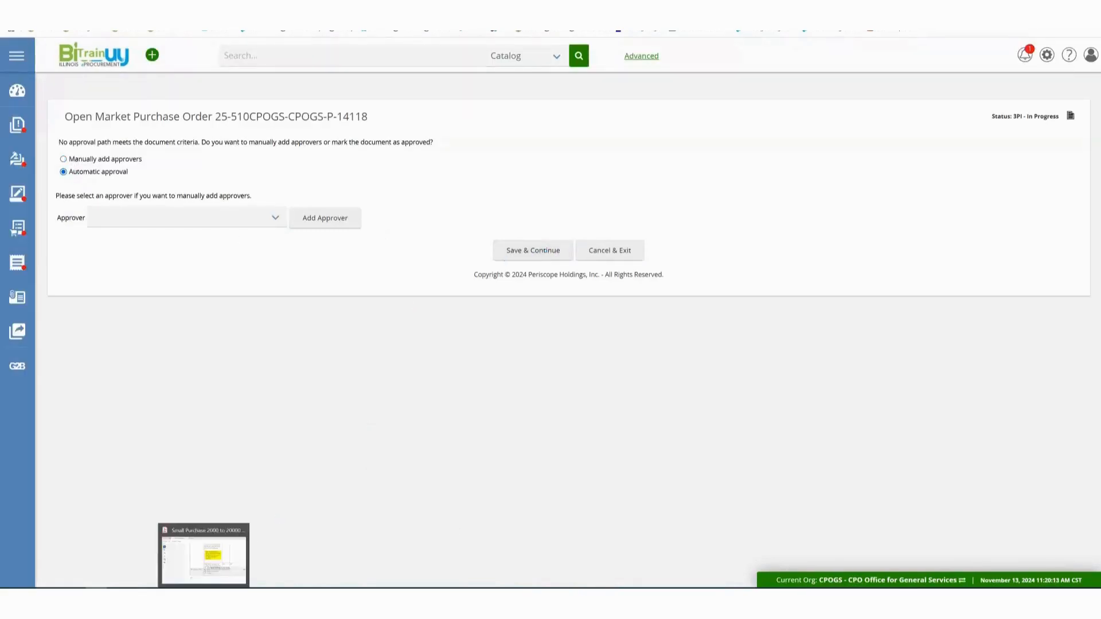
Read the Conduct Approvals section of the small purchase guide for ways to find and send the approved purchase order.
left_click(203, 550)
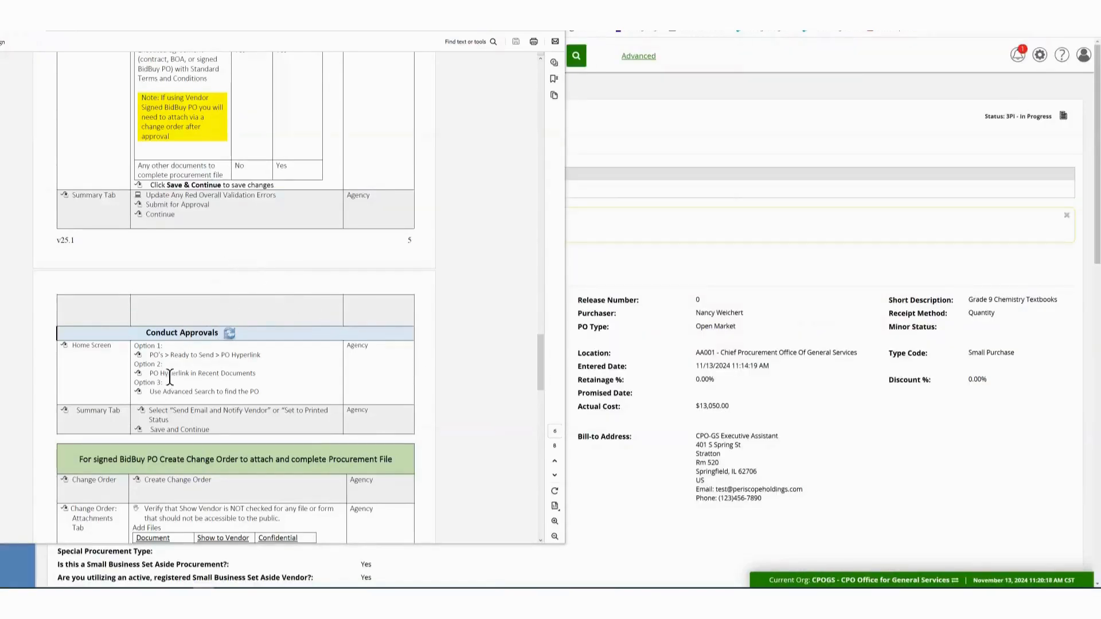
scroll(149, 369, "down", 3)
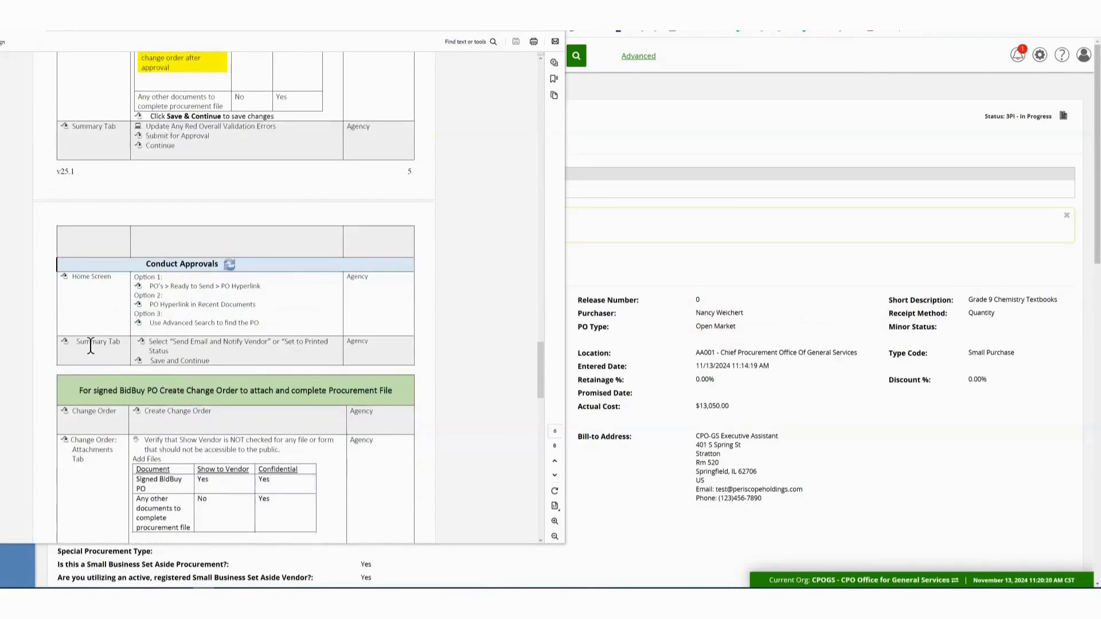
scroll(90, 344, "down", 3)
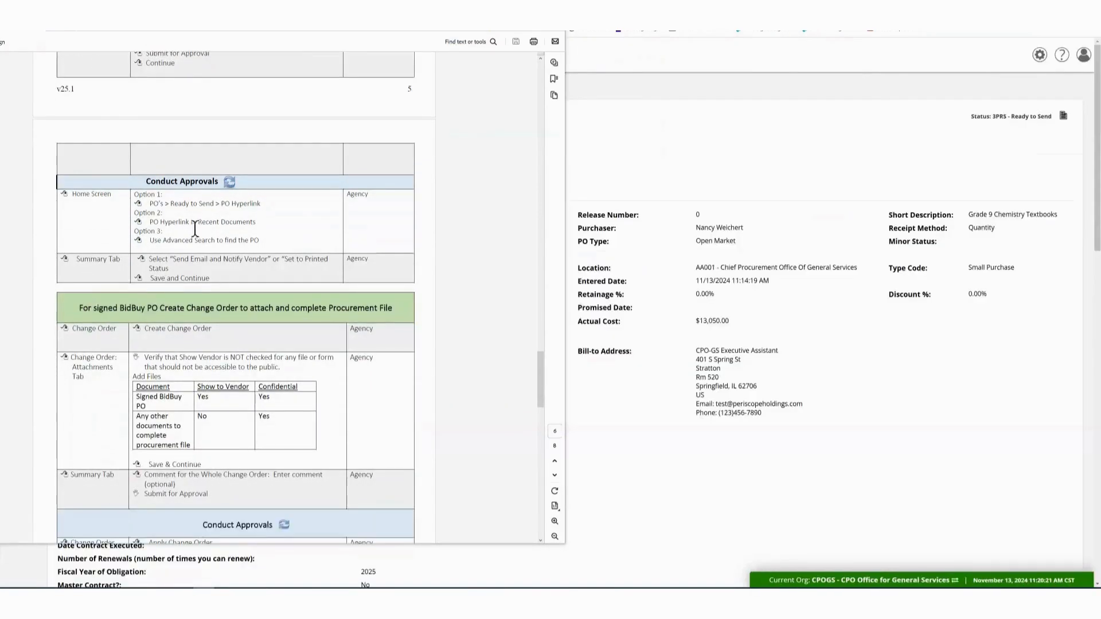
left_click(629, 91)
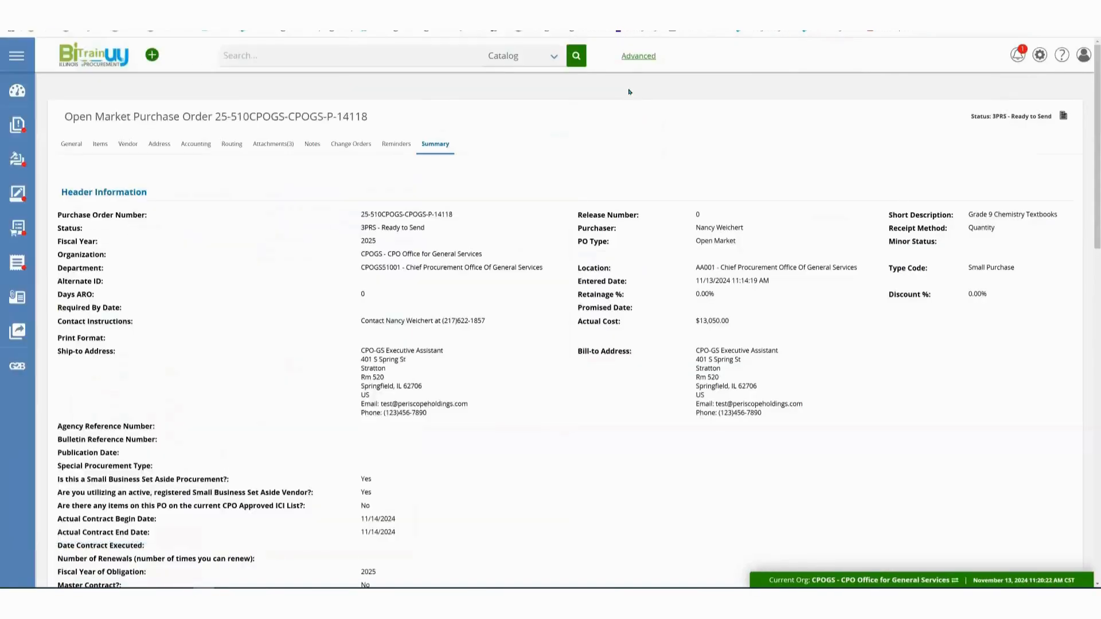
Reopen the Grade 9 Chemistry Textbooks purchase order from the home page and send it with Send Email and Notify Vendor.
left_click(102, 63)
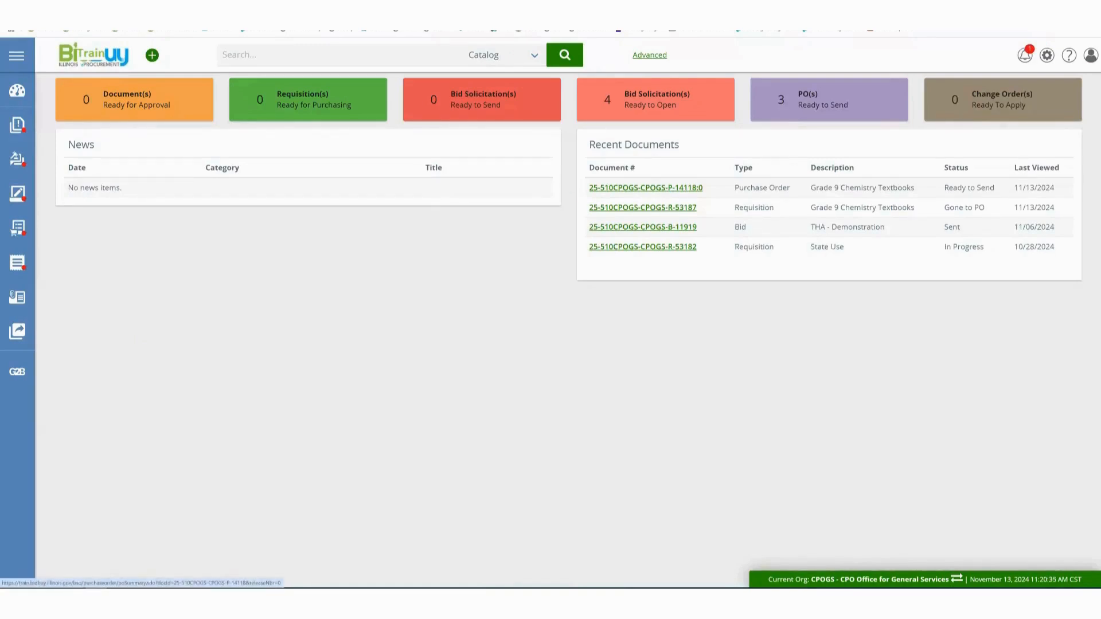
left_click(203, 599)
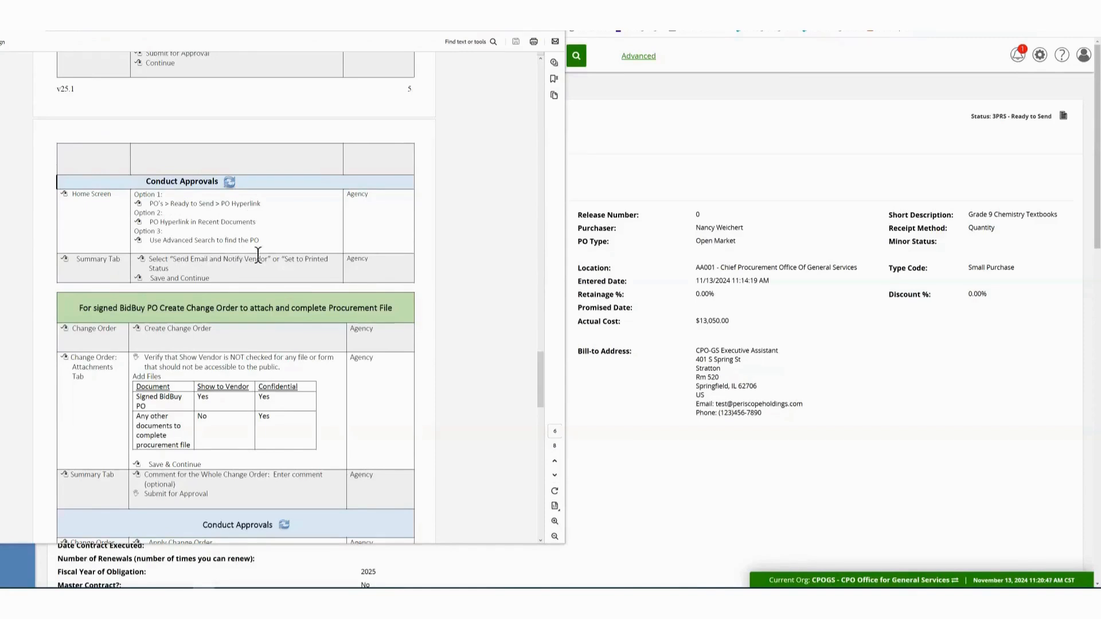
left_click(705, 142)
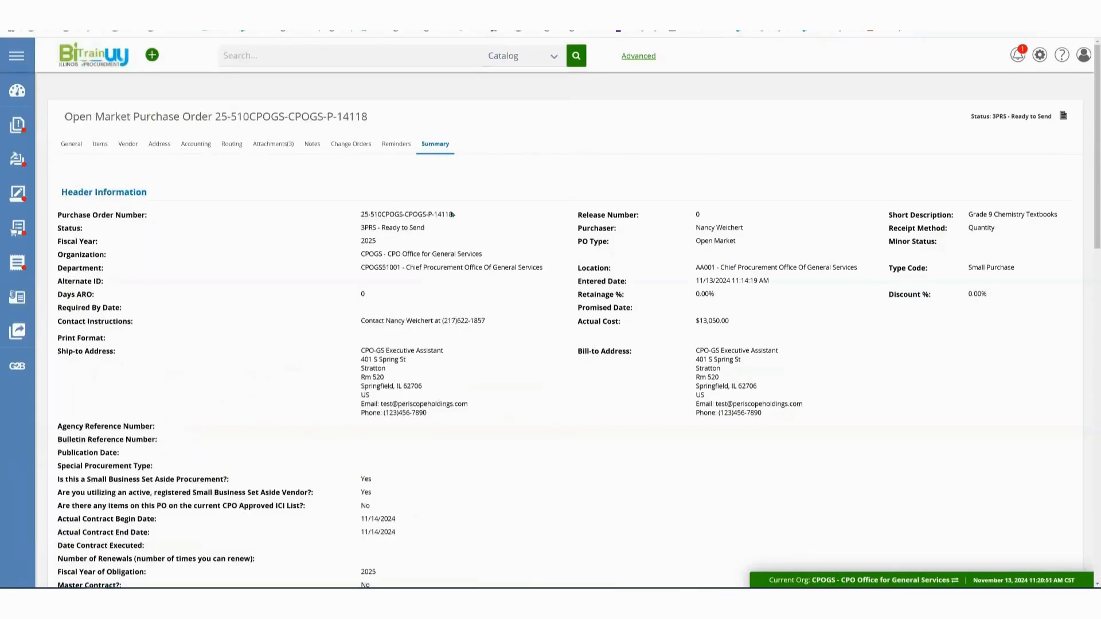
scroll(492, 396, "down", 15)
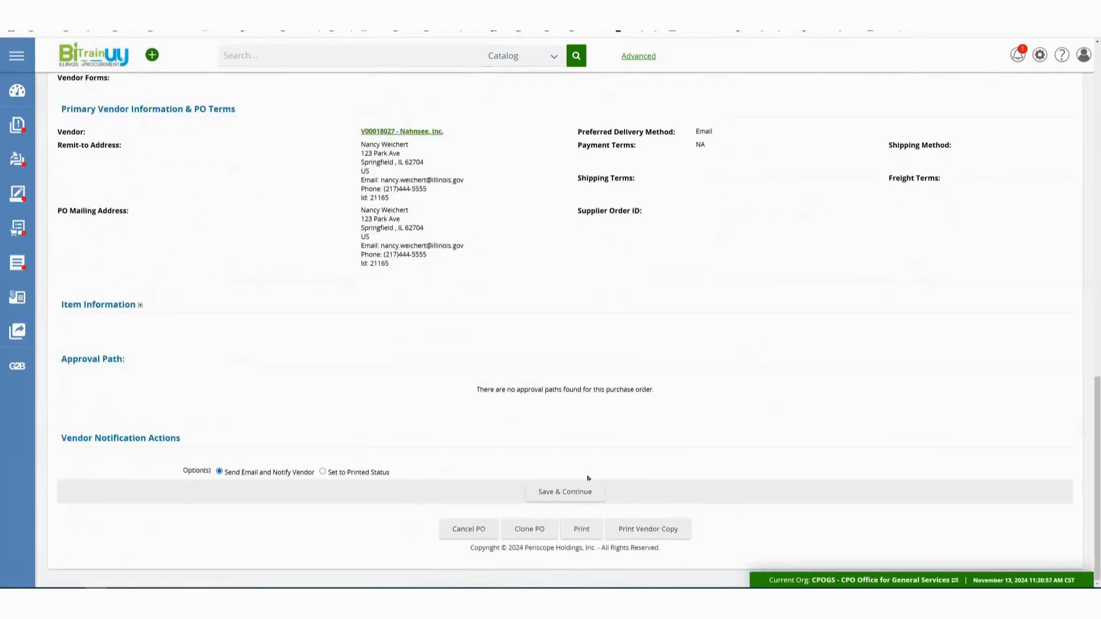
left_click(584, 492)
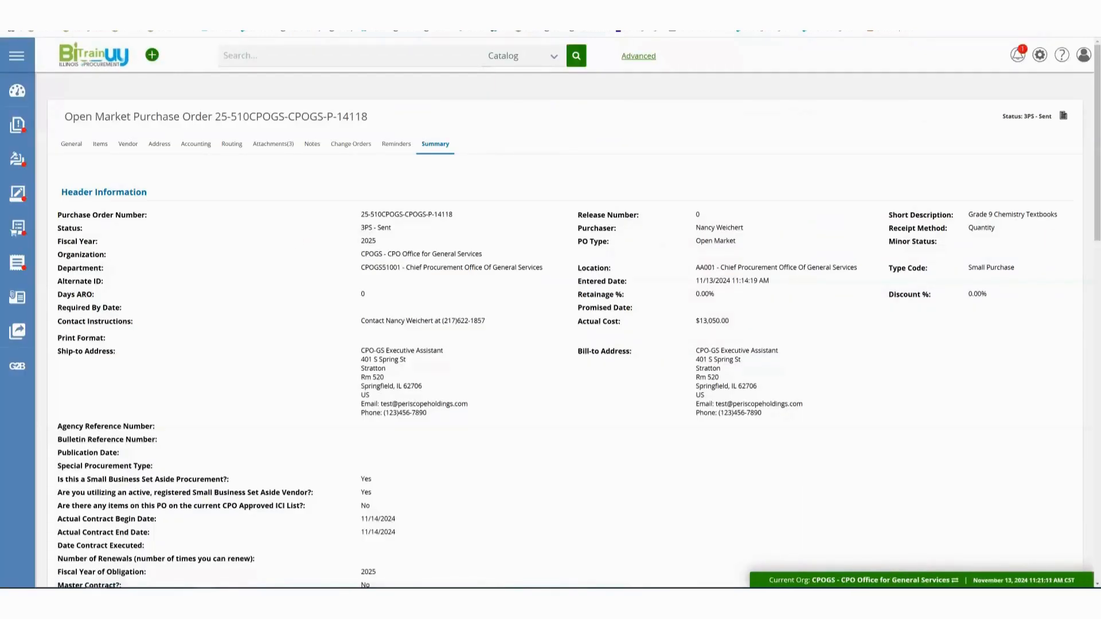
Check the guide's change order instructions for a signed BidBuy PO and create a change order on the sent purchase order.
key("alt+Tab")
scroll(113, 344, "down", 3)
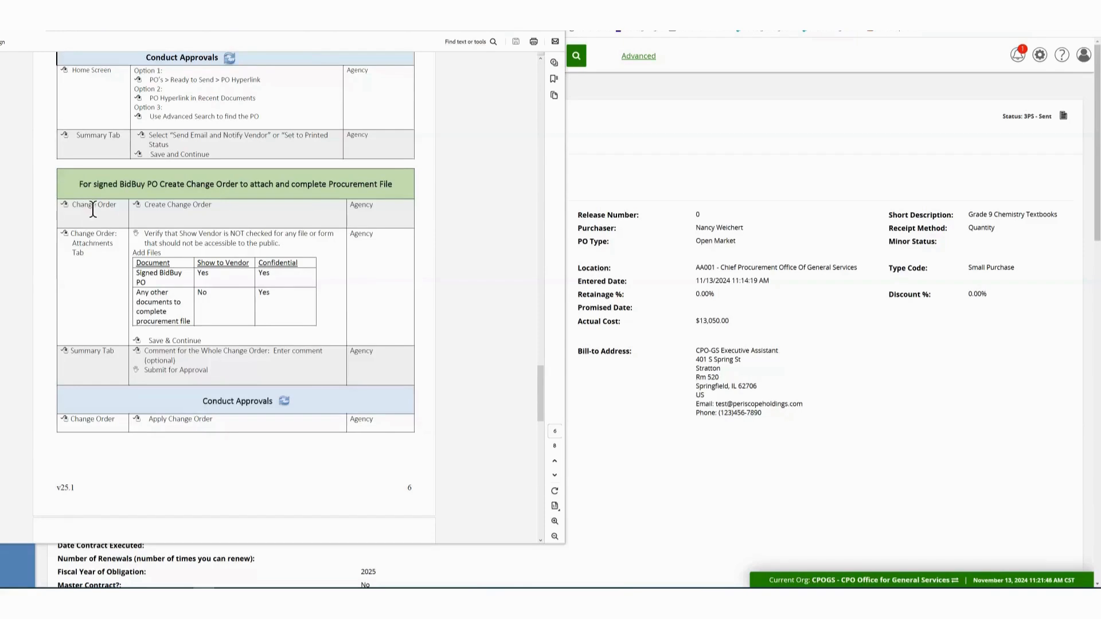
left_click(706, 165)
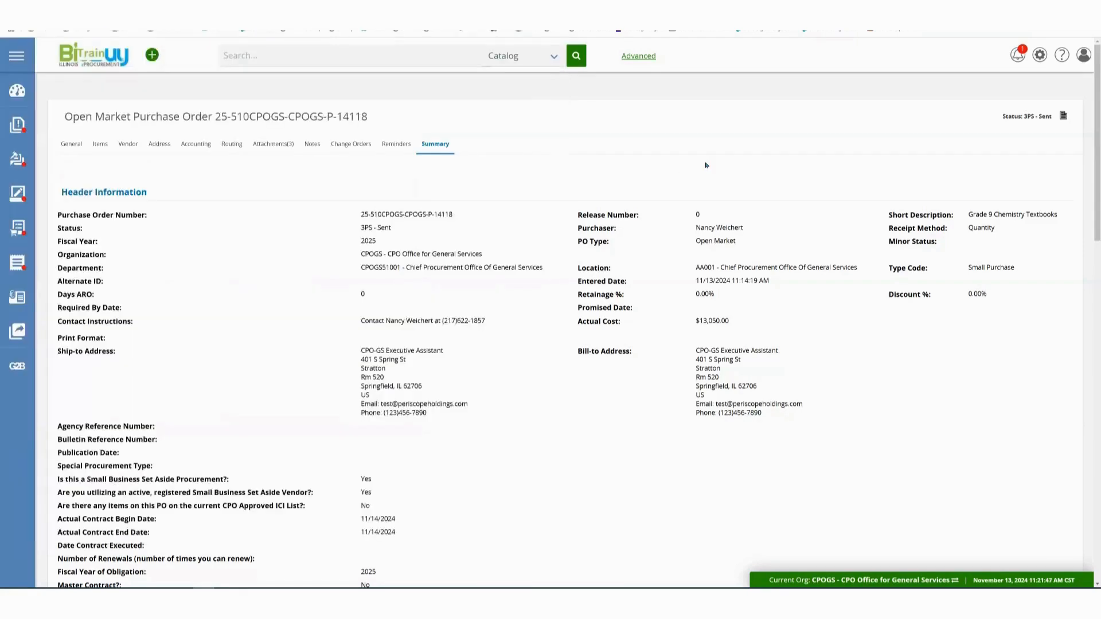
left_click(349, 145)
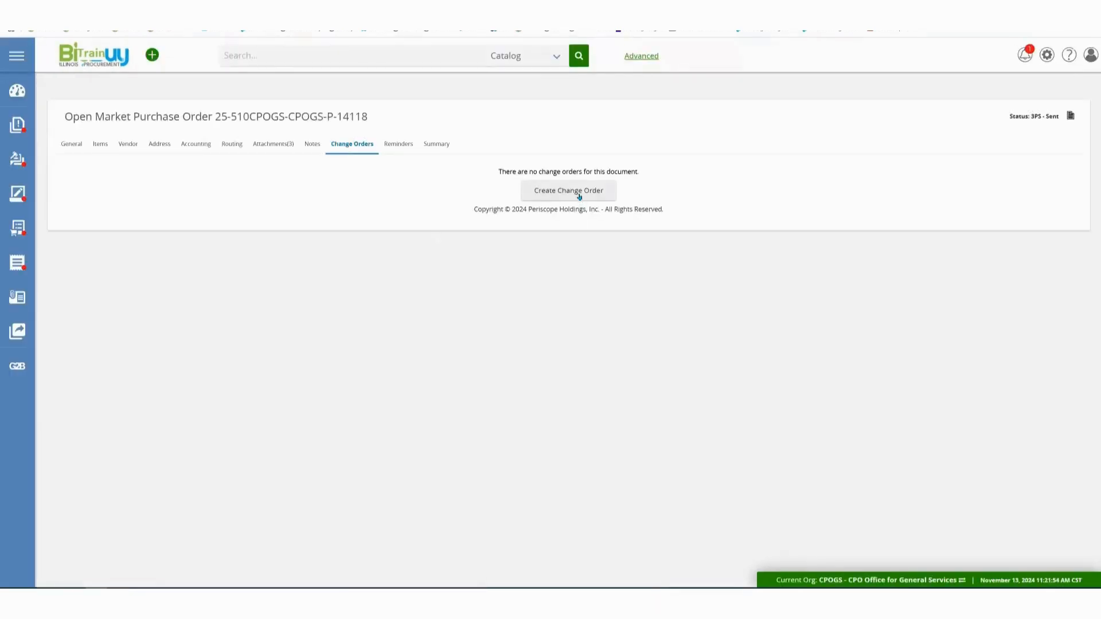
left_click(579, 190)
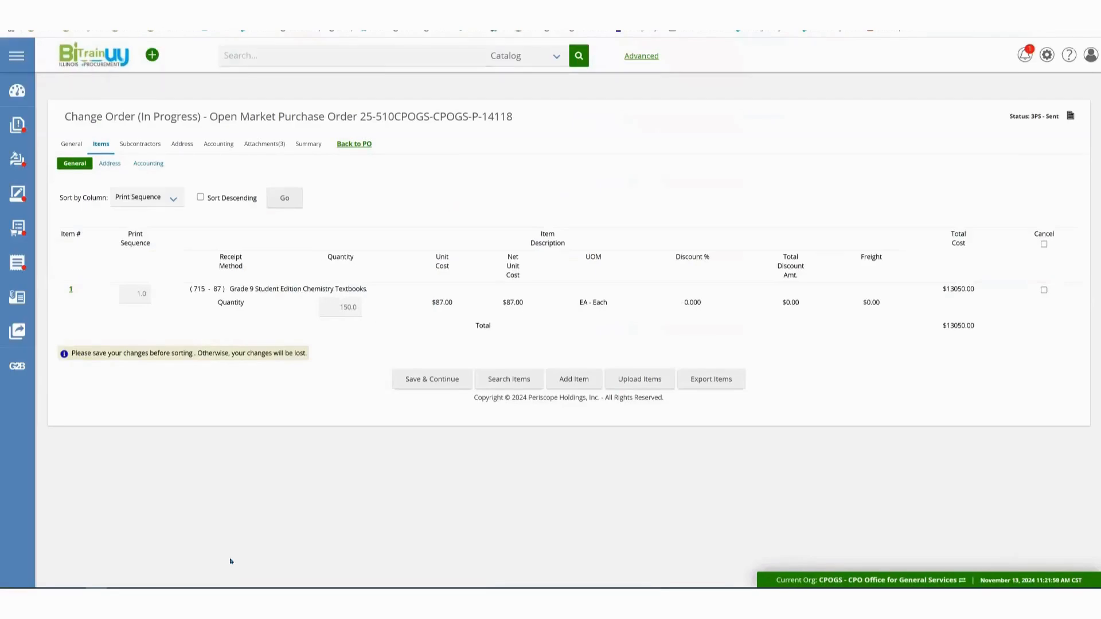
Check the guide's attachment rules for a signed PO and choose Fully Executed Contract or BOA.docx as a new file on the change order.
key("alt+Tab")
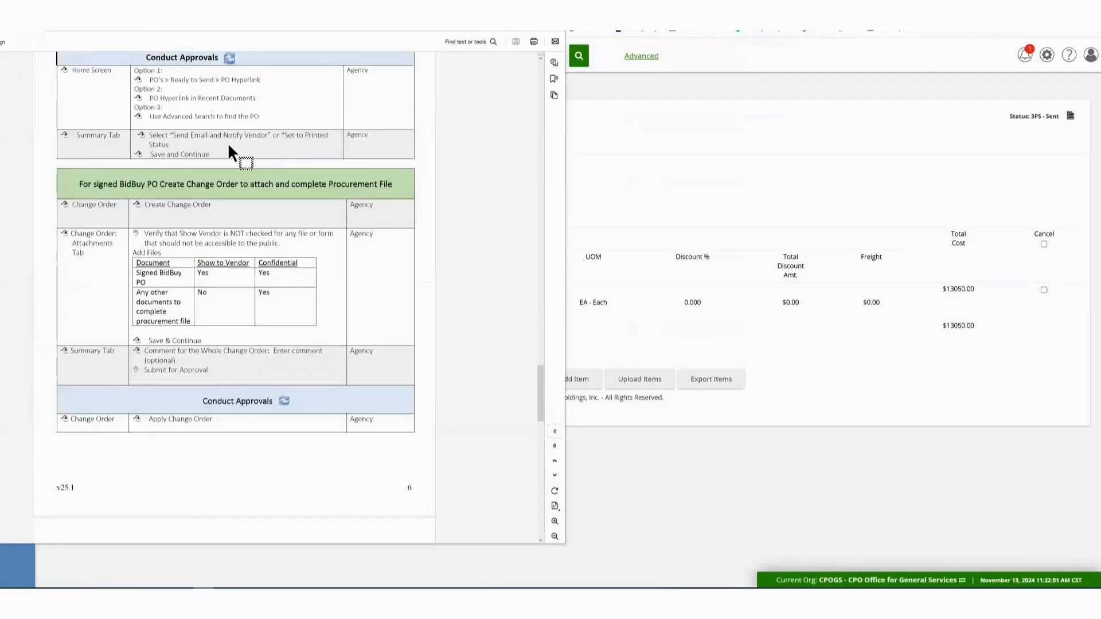
scroll(144, 293, "down", 2)
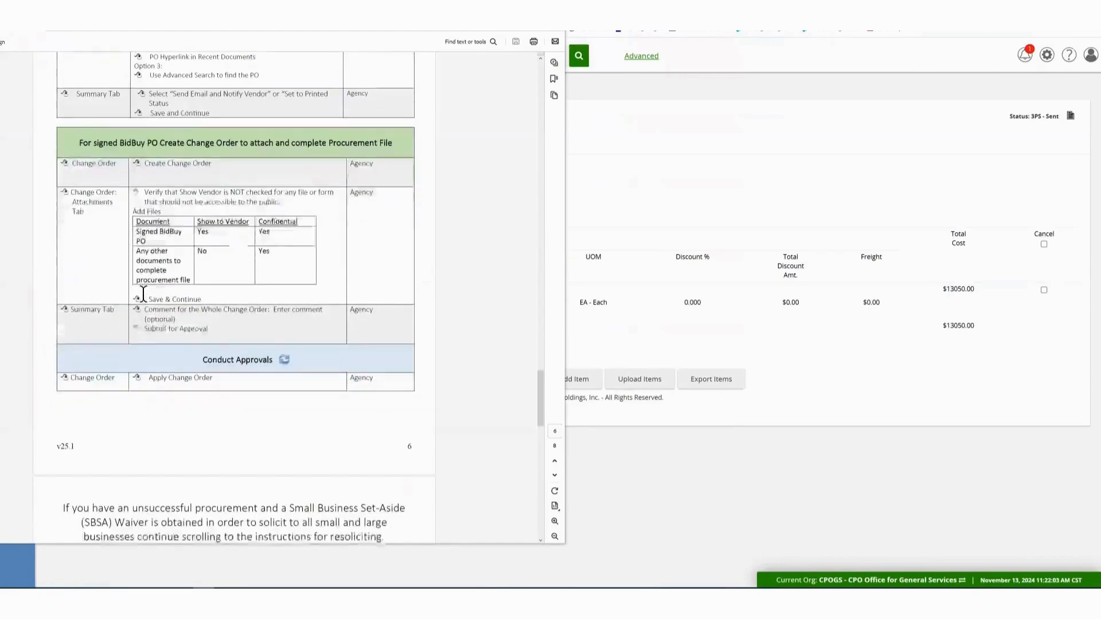
scroll(114, 269, "down", 2)
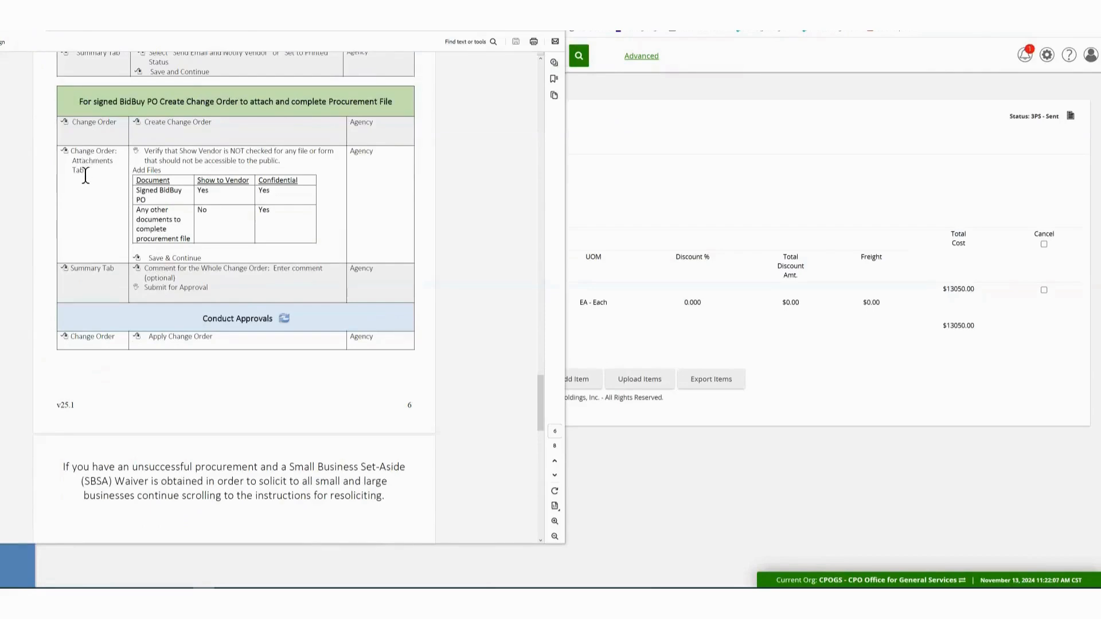
left_click(716, 179)
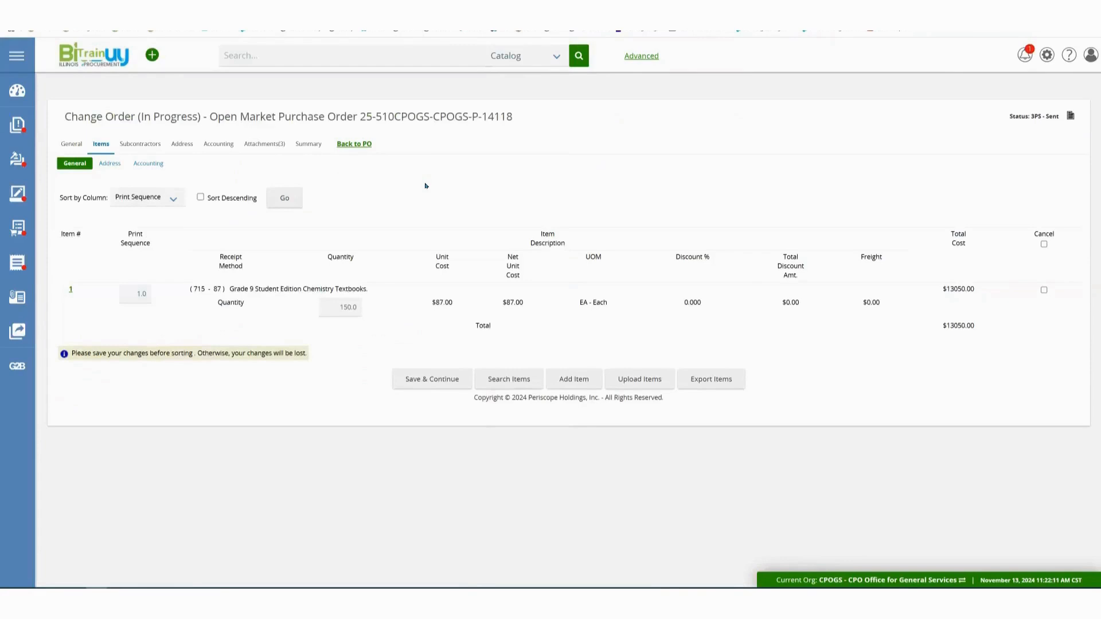
left_click(265, 144)
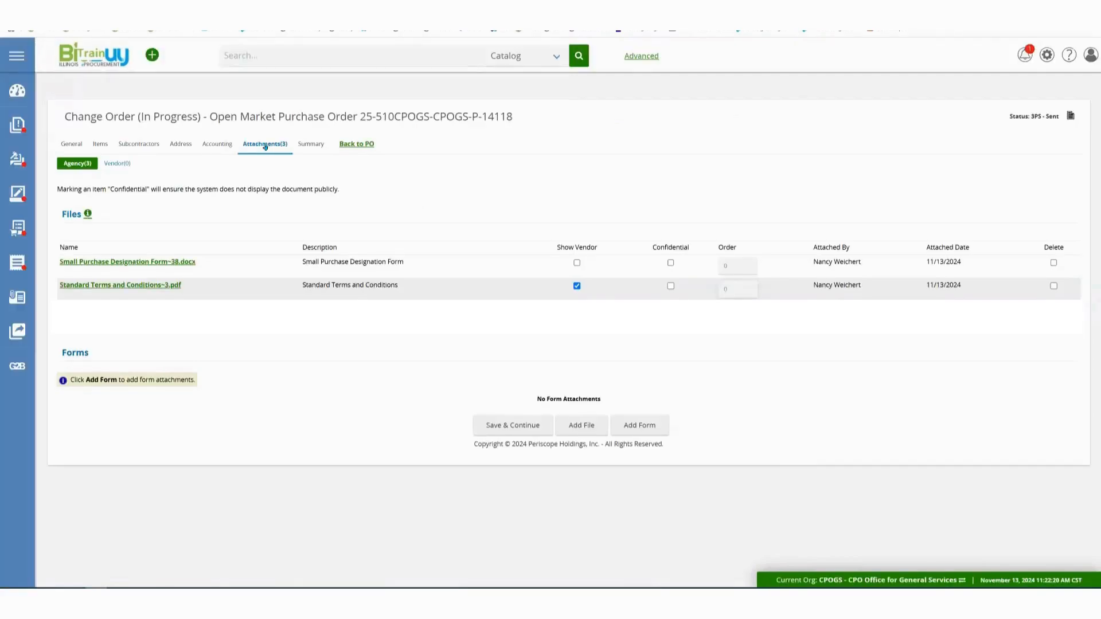
left_click(589, 428)
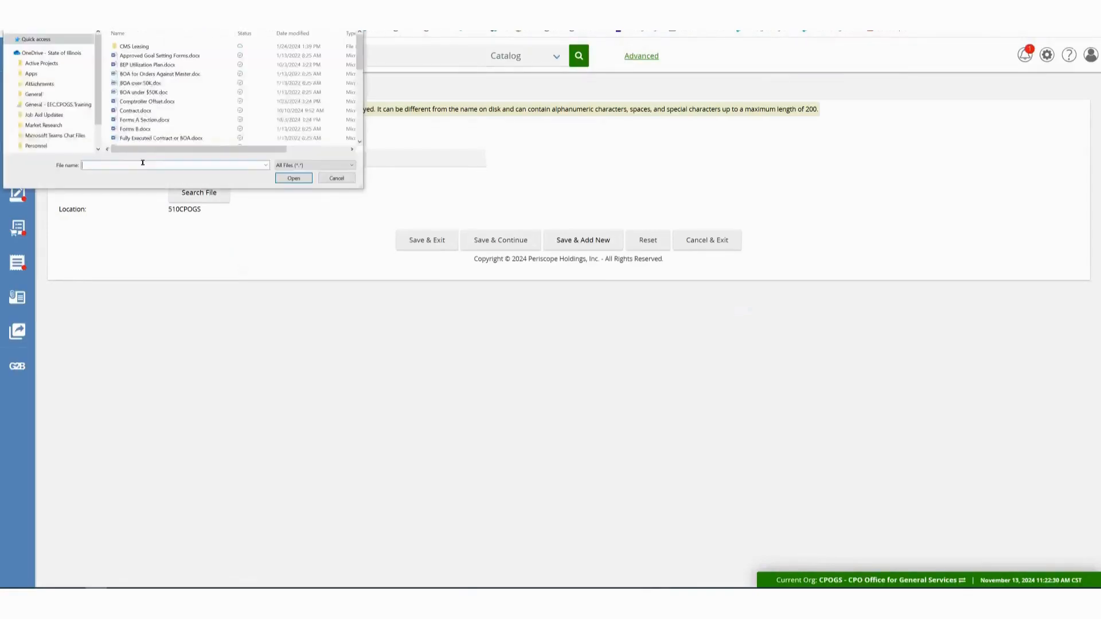
type("full")
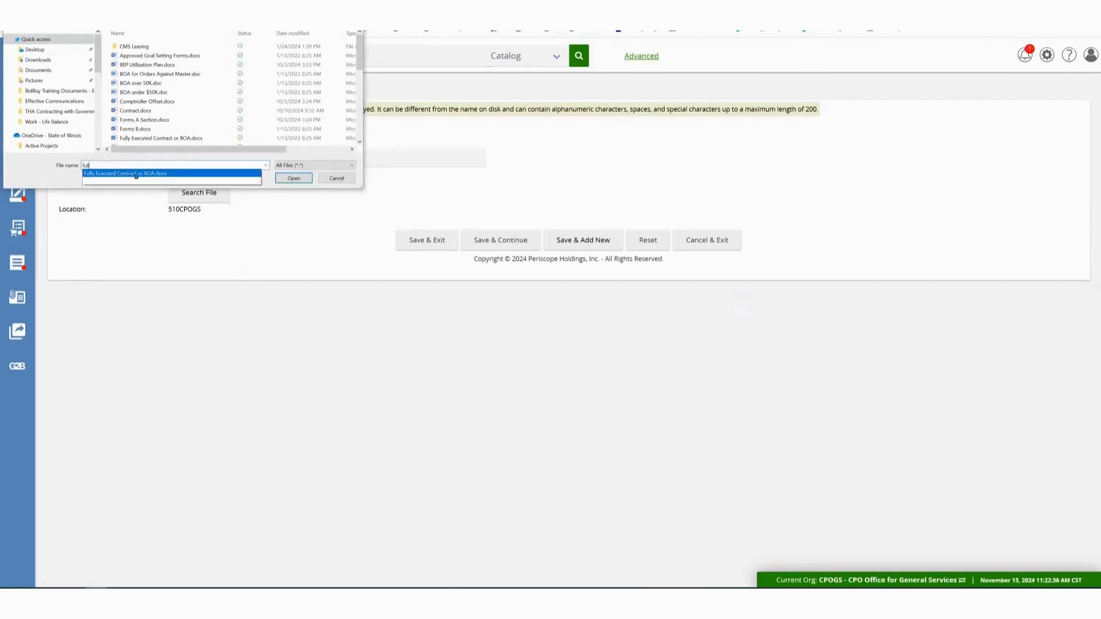
left_click(135, 174)
left_click(298, 179)
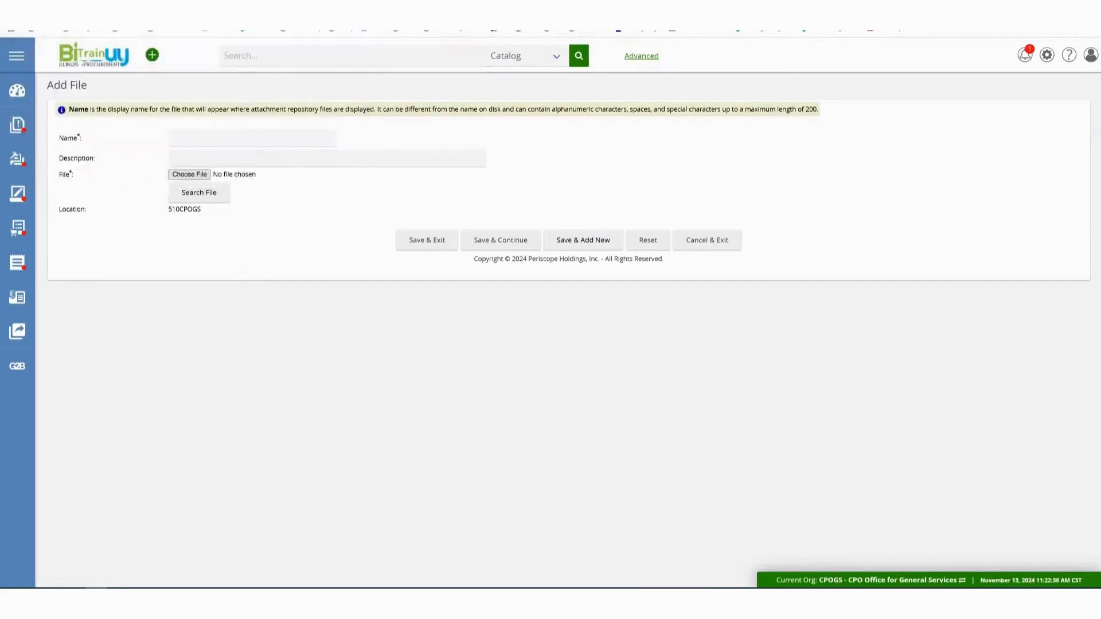
Describe the file as Fully Signed BB PO and save it on the change order with Show Vendor and Confidential enabled.
left_click(249, 151)
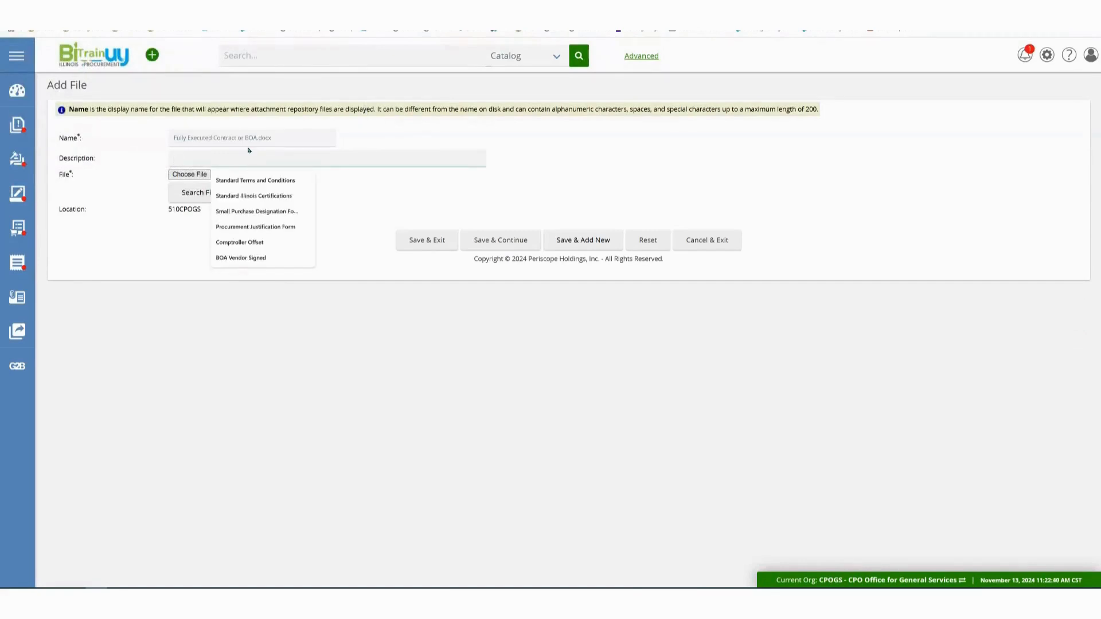
type("Fully Signed BB")
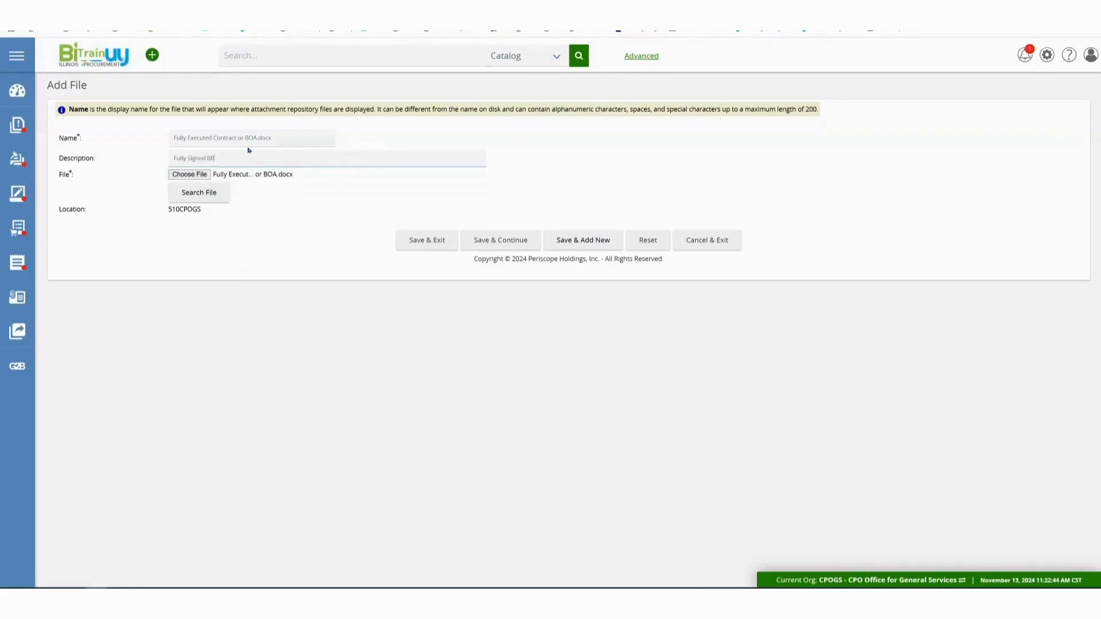
type(" PO")
left_click(442, 244)
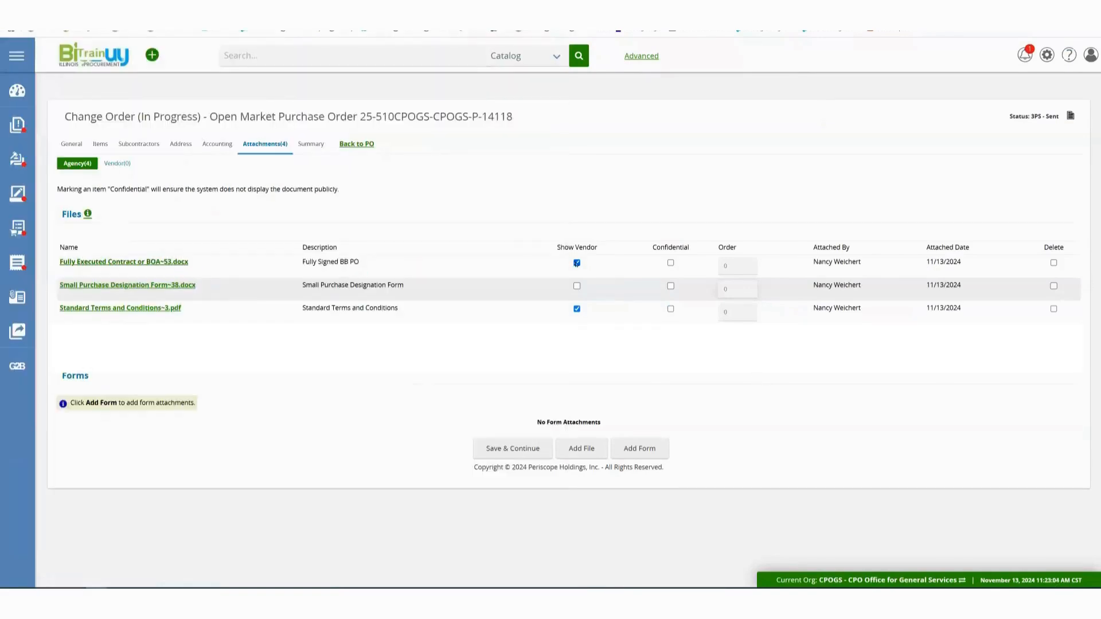
left_click(670, 263)
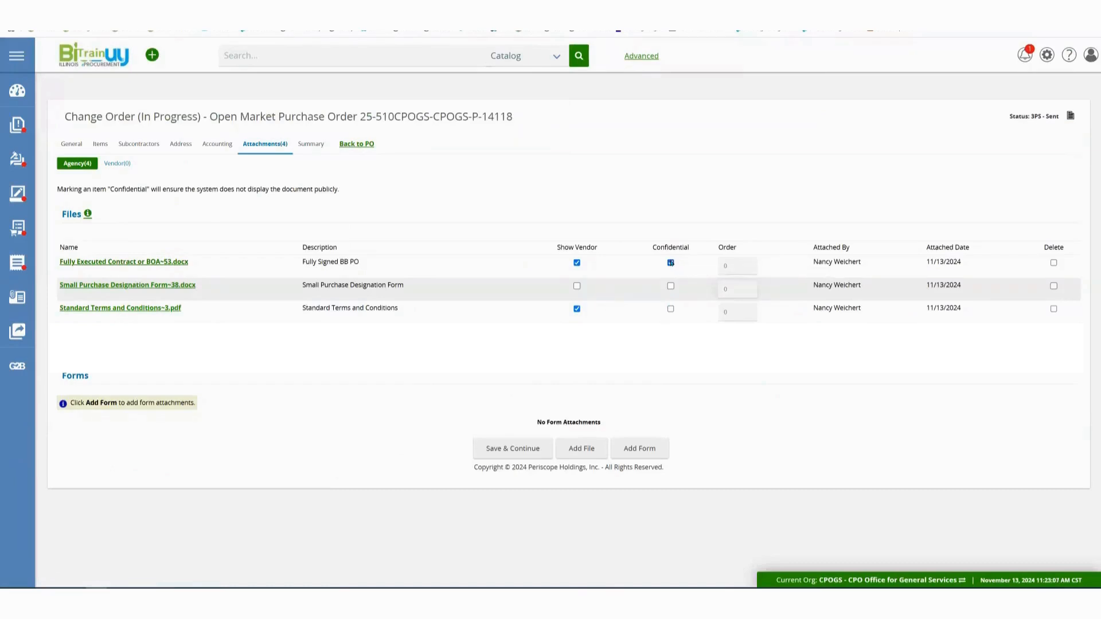
left_click(492, 451)
Check the guide's summary instructions and save the whole change order comment "Fully signed and executed BB PO attached.".
left_click(204, 598)
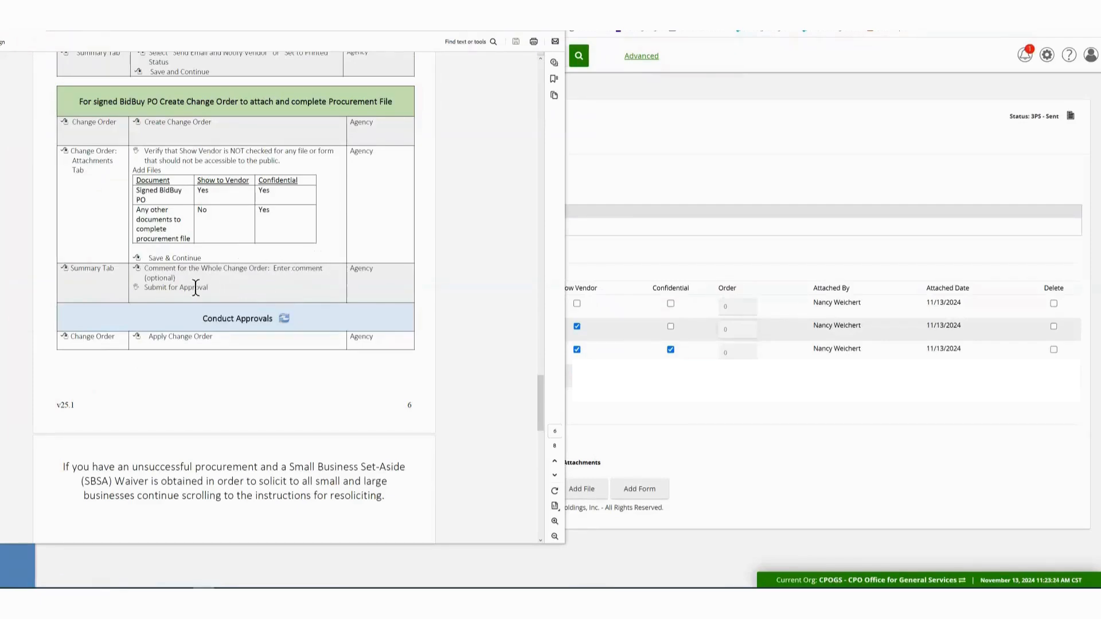
left_click(727, 244)
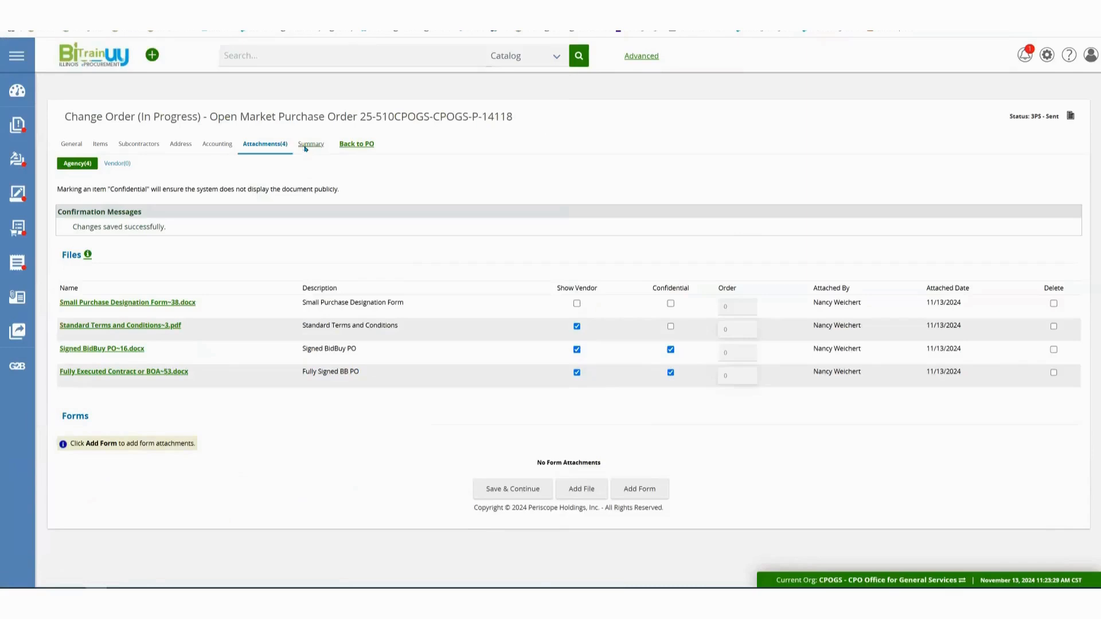
left_click(306, 148)
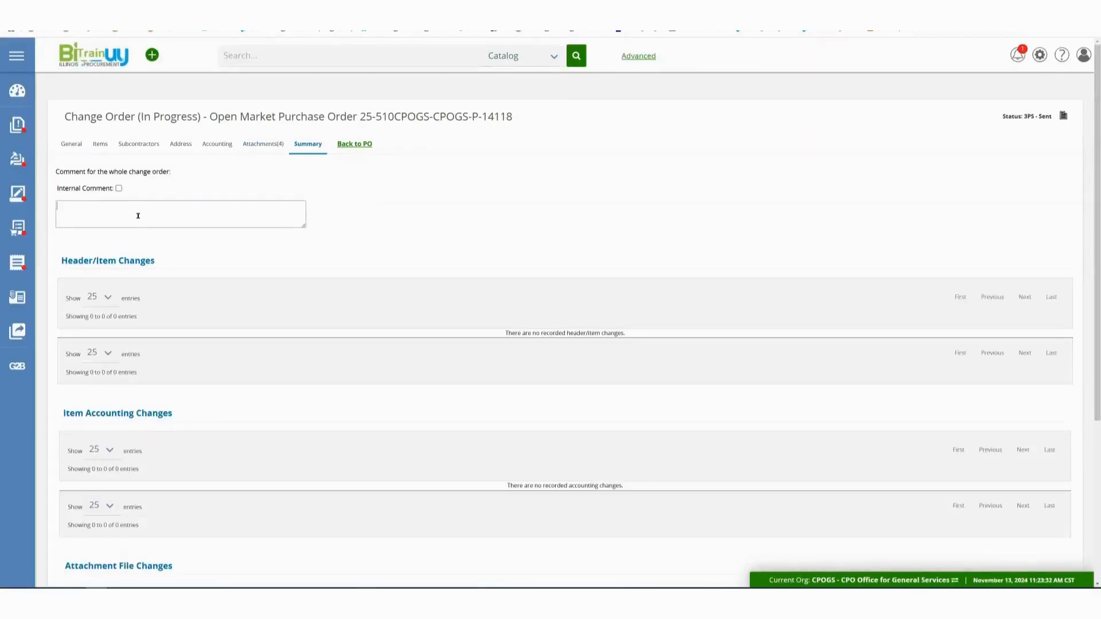
left_click(139, 216)
type("Fully signed and execture")
key("BackSpace")
key("BackSpace")
type("uted BB PO attached.")
scroll(261, 277, "down", 4)
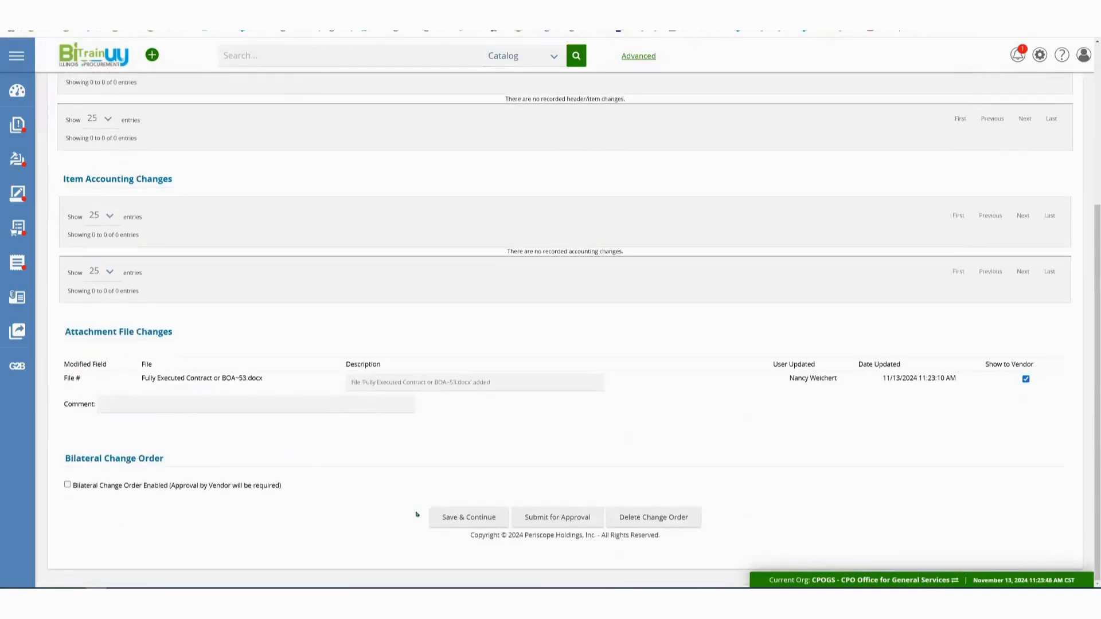
left_click(439, 520)
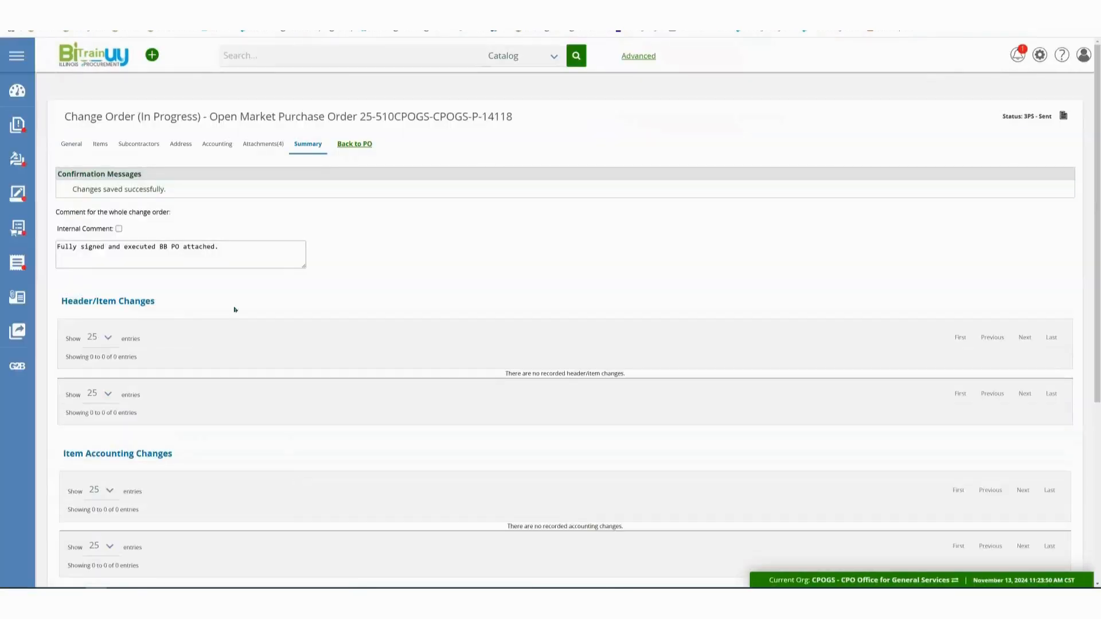
Submit the change order for approval using Automatic approval and apply it to the purchase order.
scroll(260, 343, "down", 5)
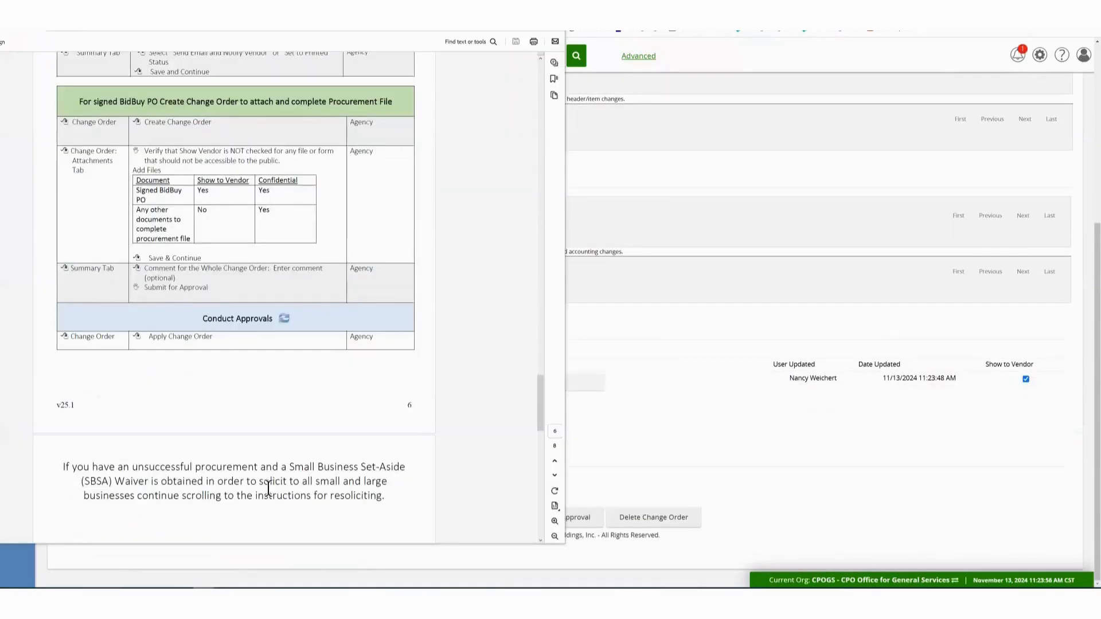
left_click(563, 522)
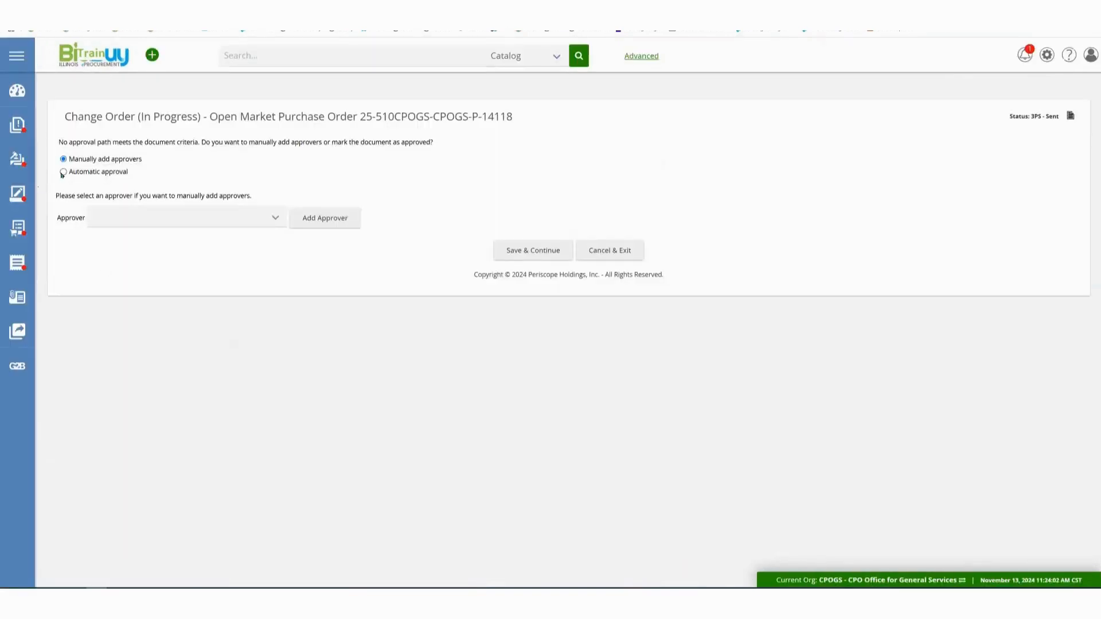
left_click(63, 171)
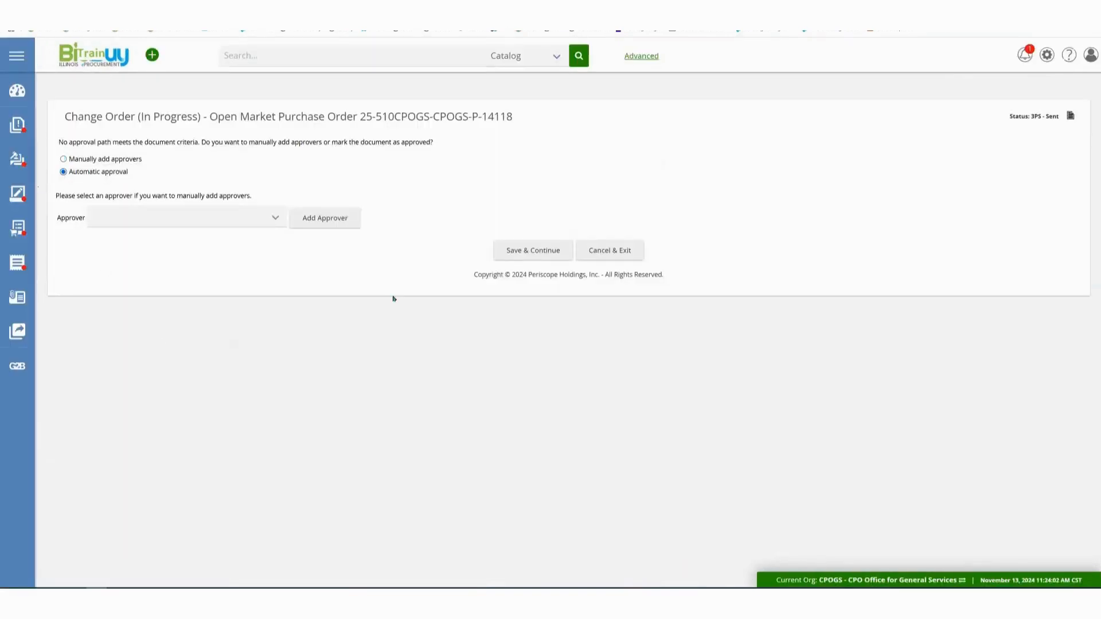
left_click(551, 252)
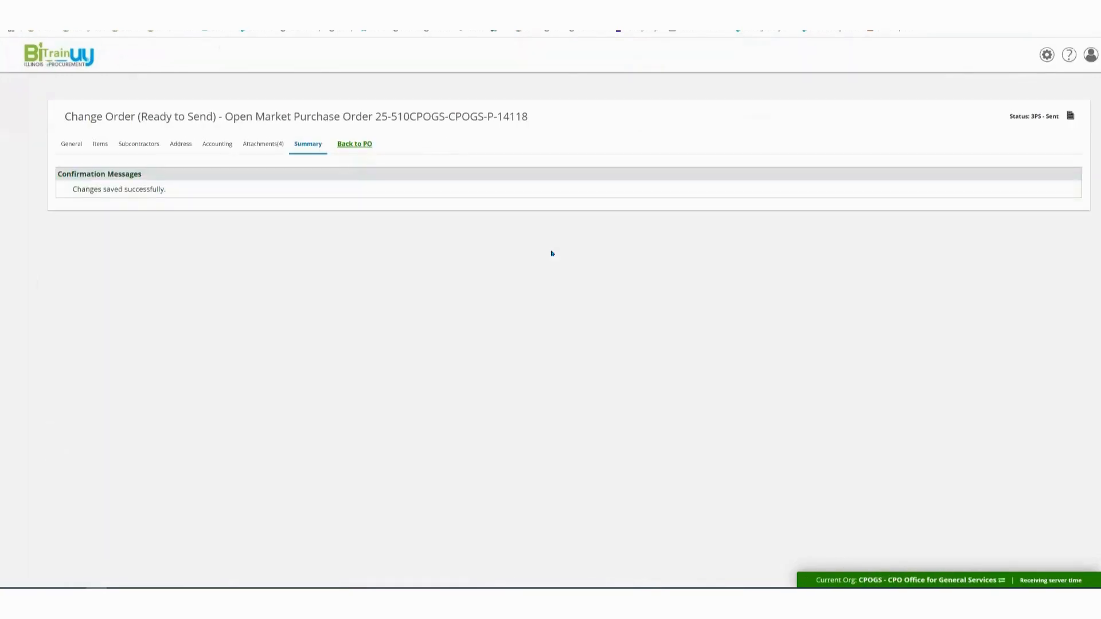
scroll(290, 577, "down", 5)
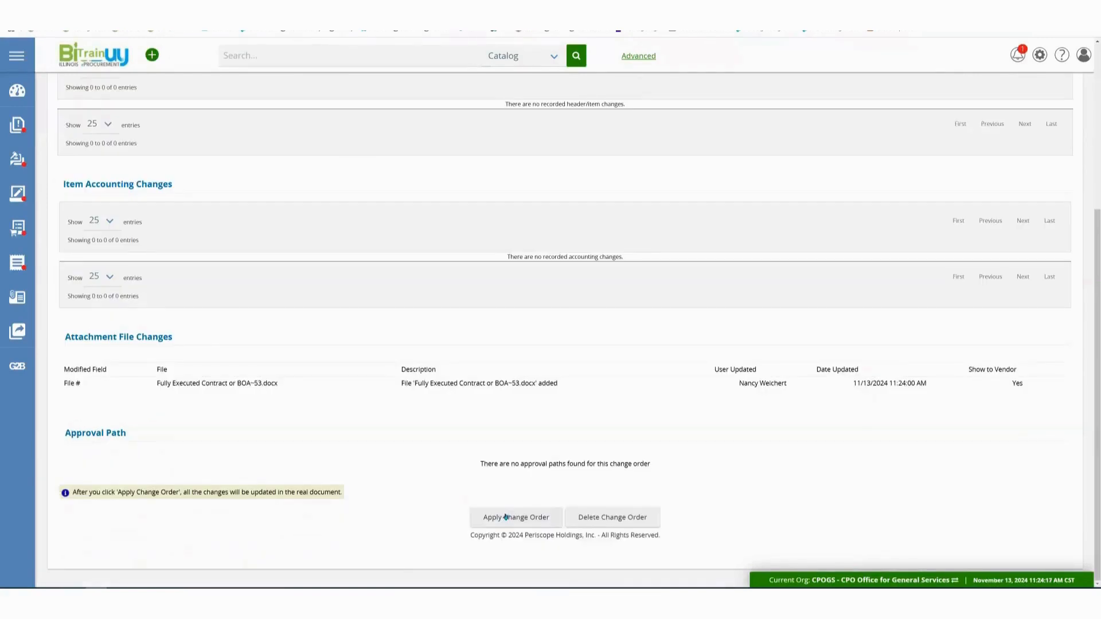
left_click(501, 518)
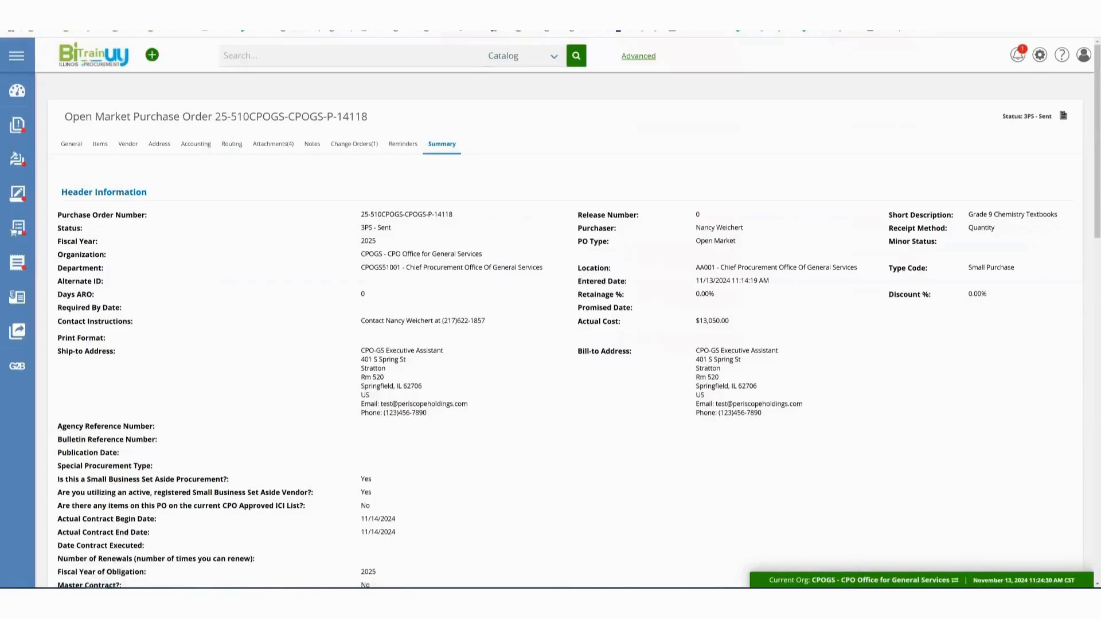
Read the end of the small purchase guide, including the resoliciting instructions for an approved SBSA waiver.
left_click(203, 556)
scroll(166, 365, "down", 1)
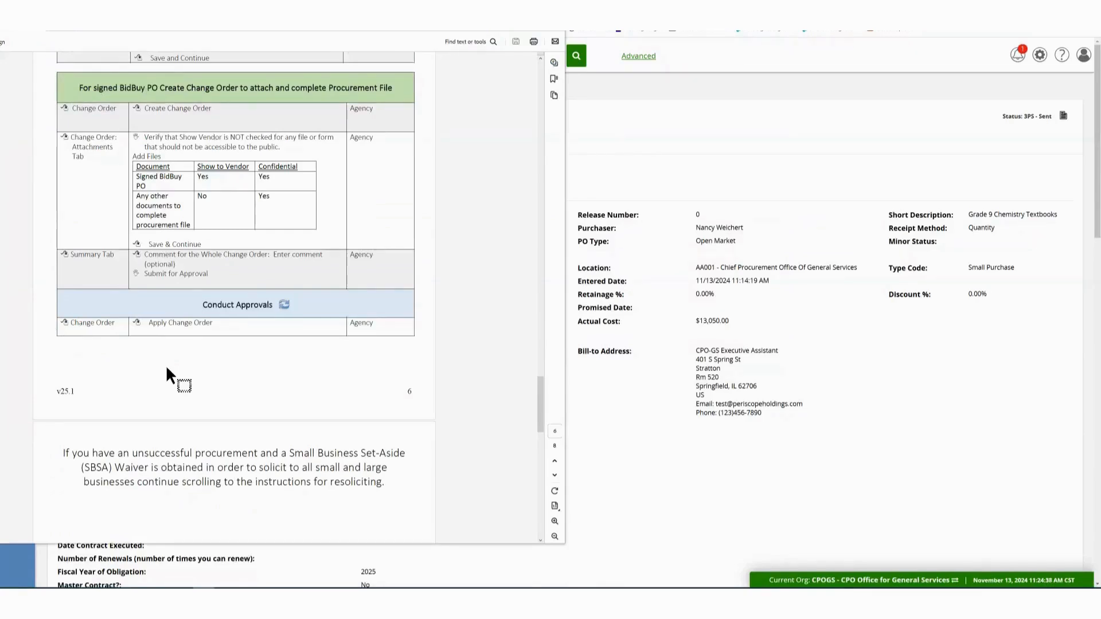
scroll(167, 365, "down", 4)
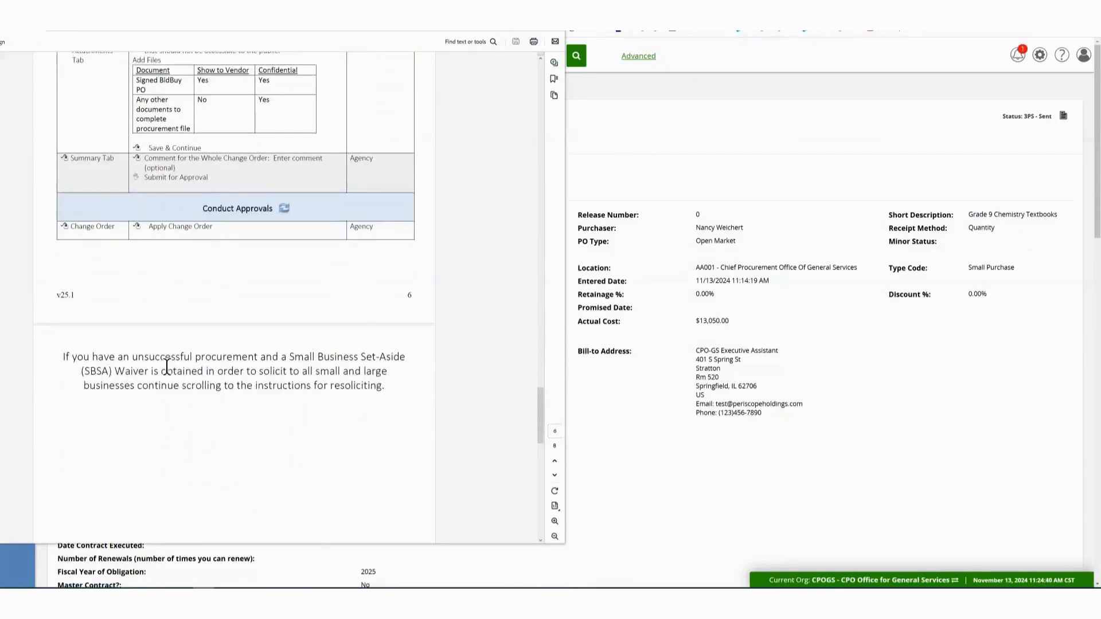
scroll(166, 365, "down", 3)
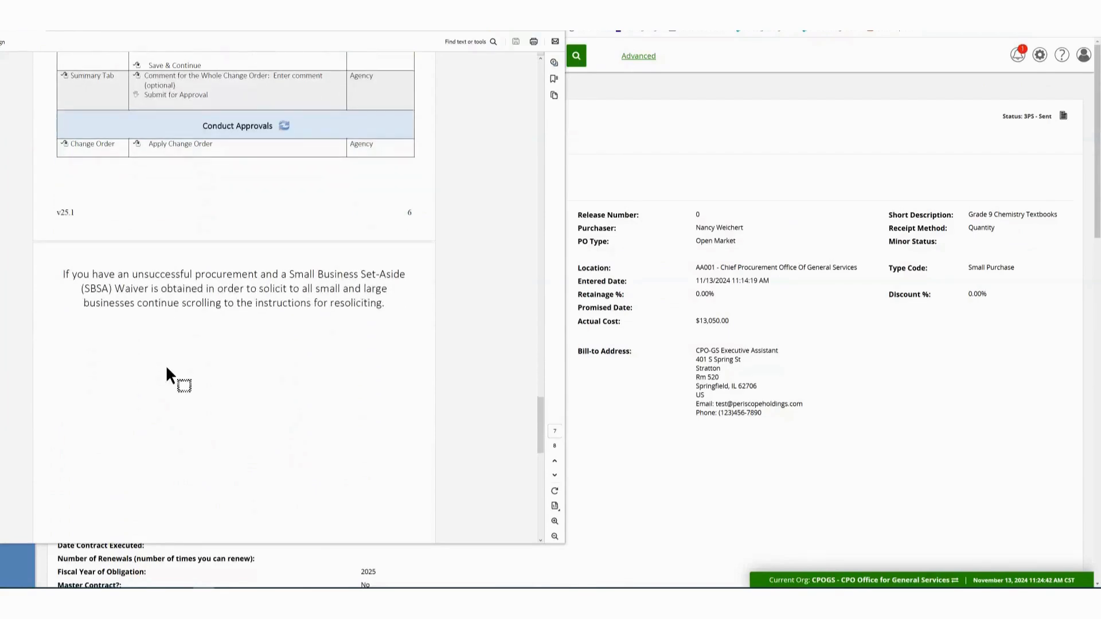
scroll(166, 376, "down", 1)
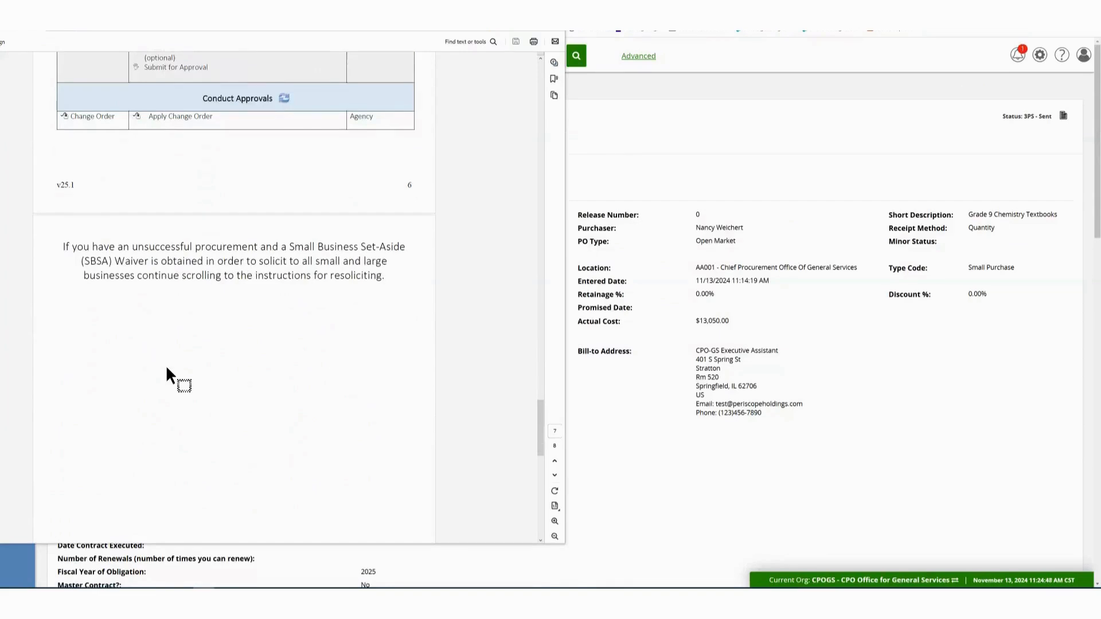
scroll(167, 364, "down", 7)
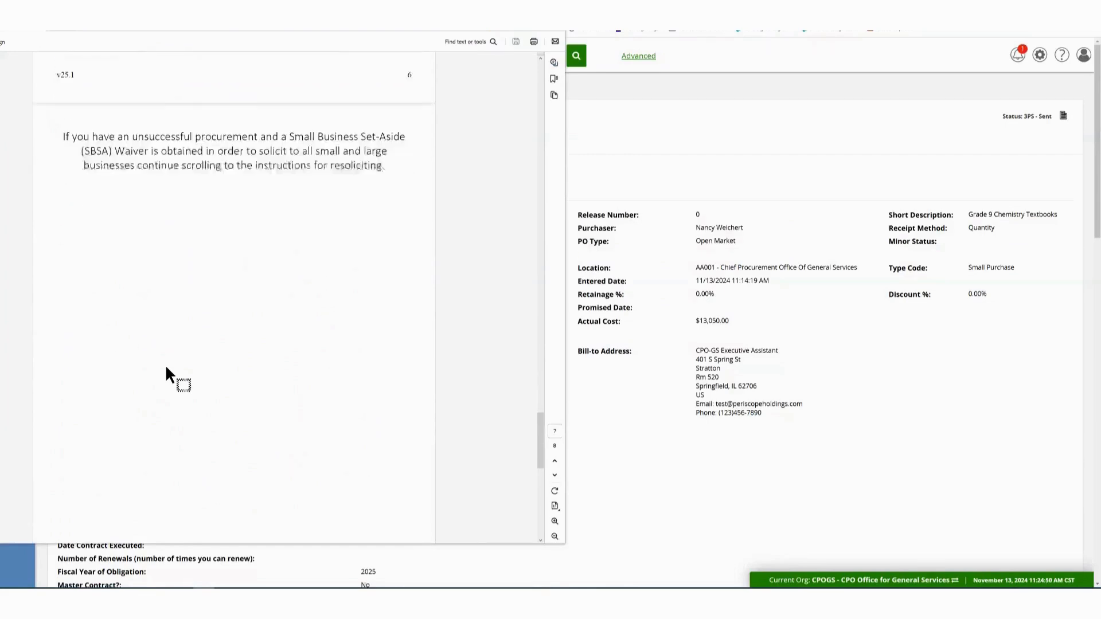
scroll(167, 367, "down", 17)
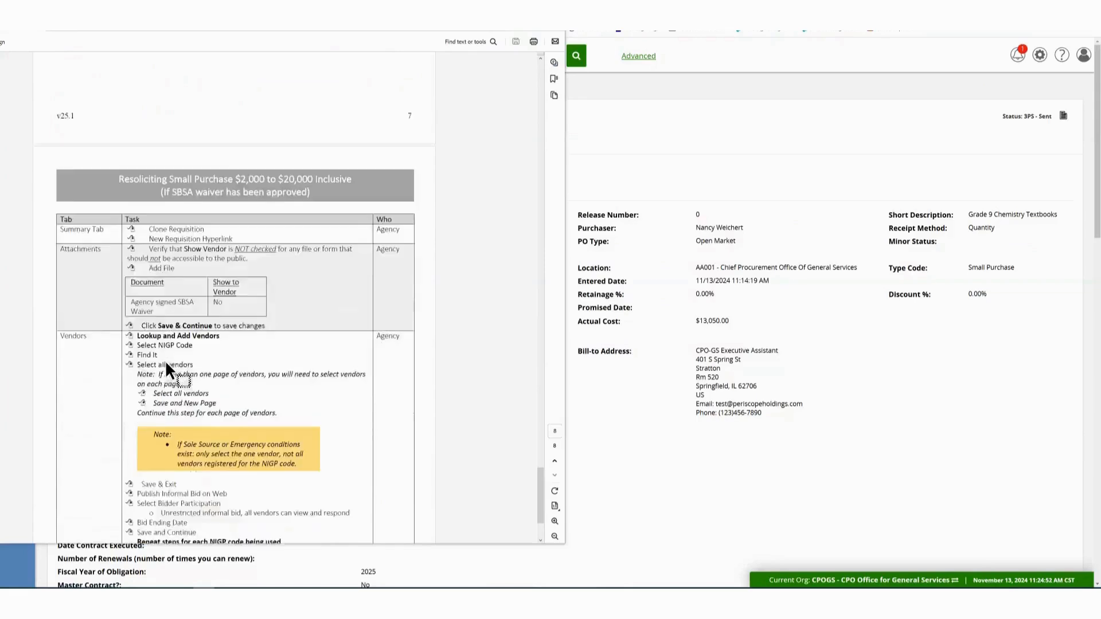
scroll(166, 367, "down", 1)
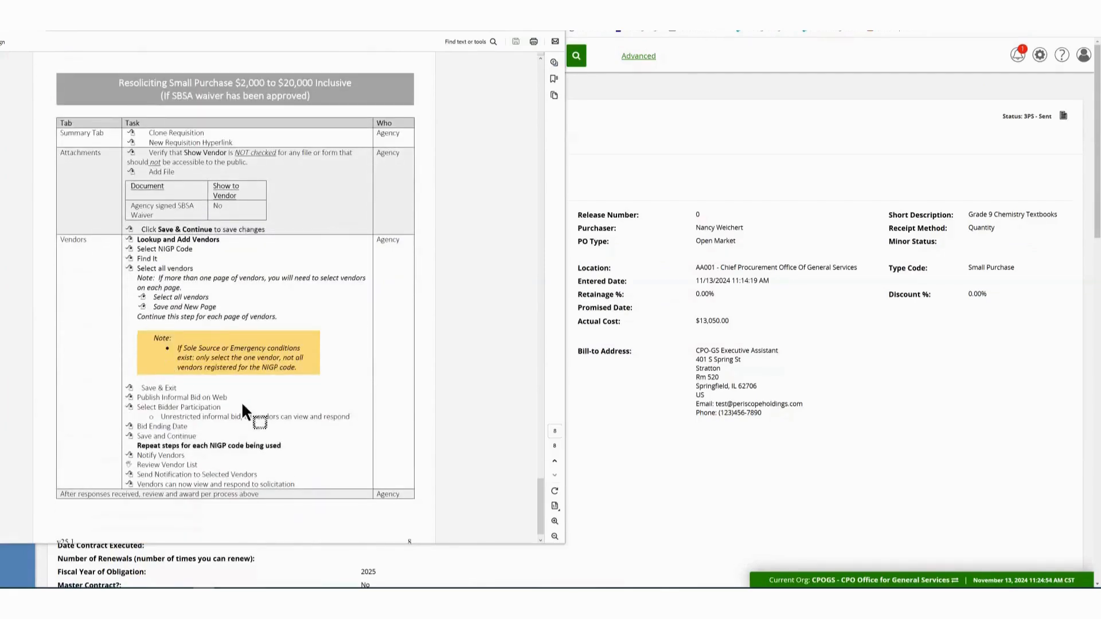